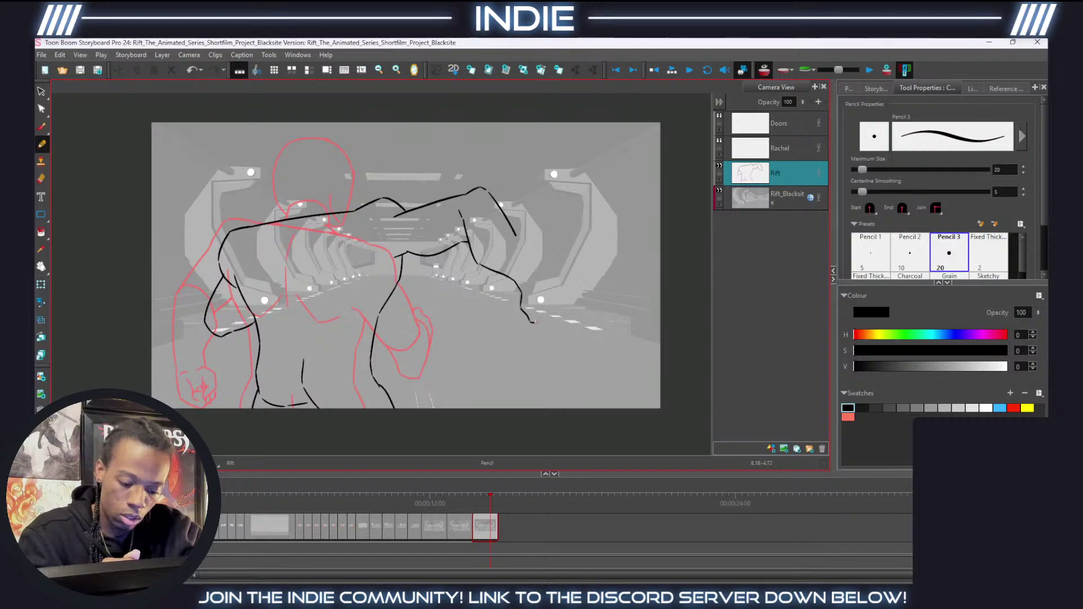
Draw the outer forearm line and the fist of the figure's outstretched right arm on the Rift layer.
drag(532, 322, 545, 336)
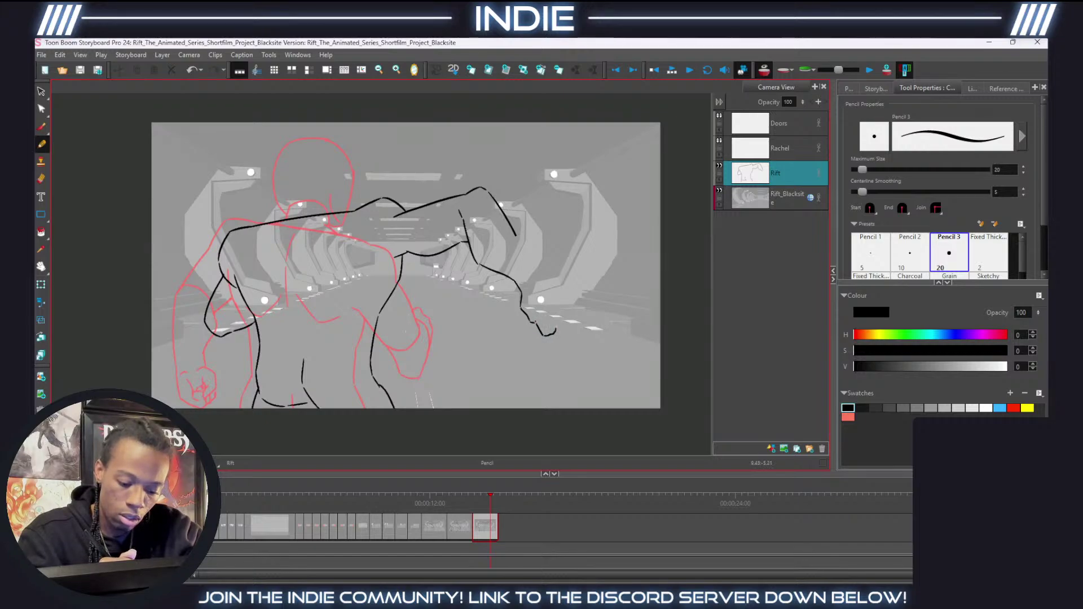
mouse_move(515, 232)
mouse_down()
mouse_move(570, 310)
mouse_move(545, 337)
mouse_move(521, 318)
mouse_move(562, 331)
mouse_move(570, 317)
mouse_up()
key(ctrl+z)
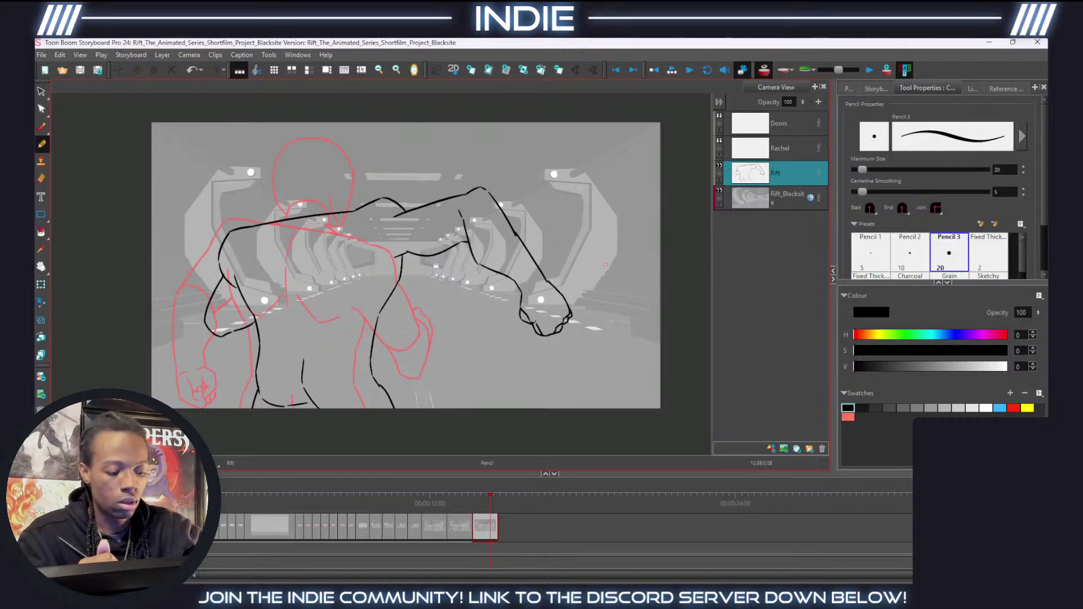
Close the lower edge of the bent left arm, using the preceding panels as pose reference.
drag(221, 336, 248, 347)
key(ctrl+z)
click(436, 527)
click(461, 526)
click(479, 526)
drag(222, 336, 255, 332)
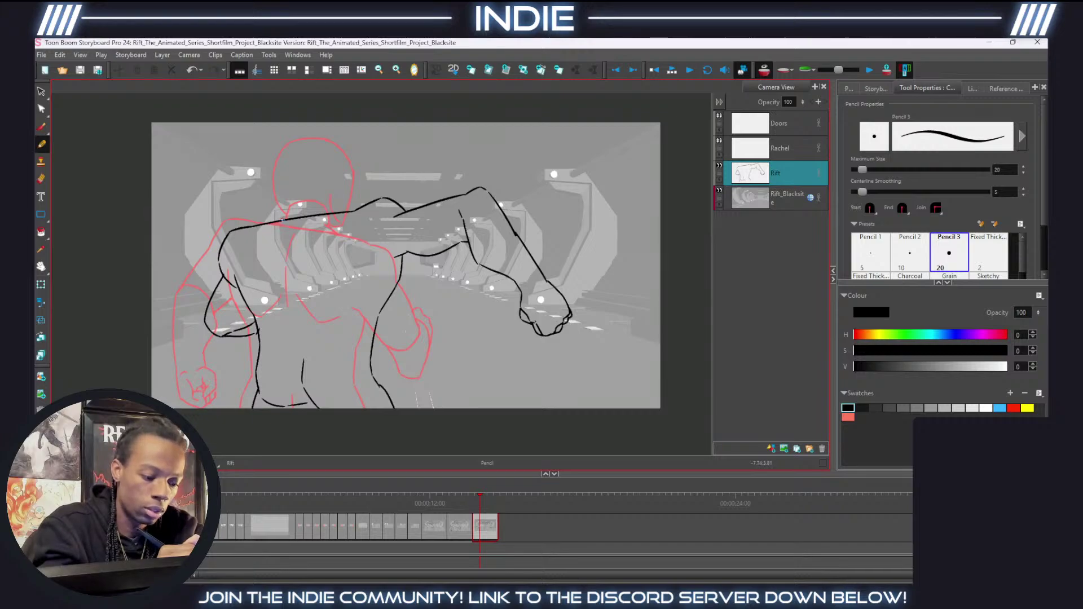
Draw the figure's head outline and the curved neckline, using the red onion-skin head as a guide.
drag(288, 205, 323, 200)
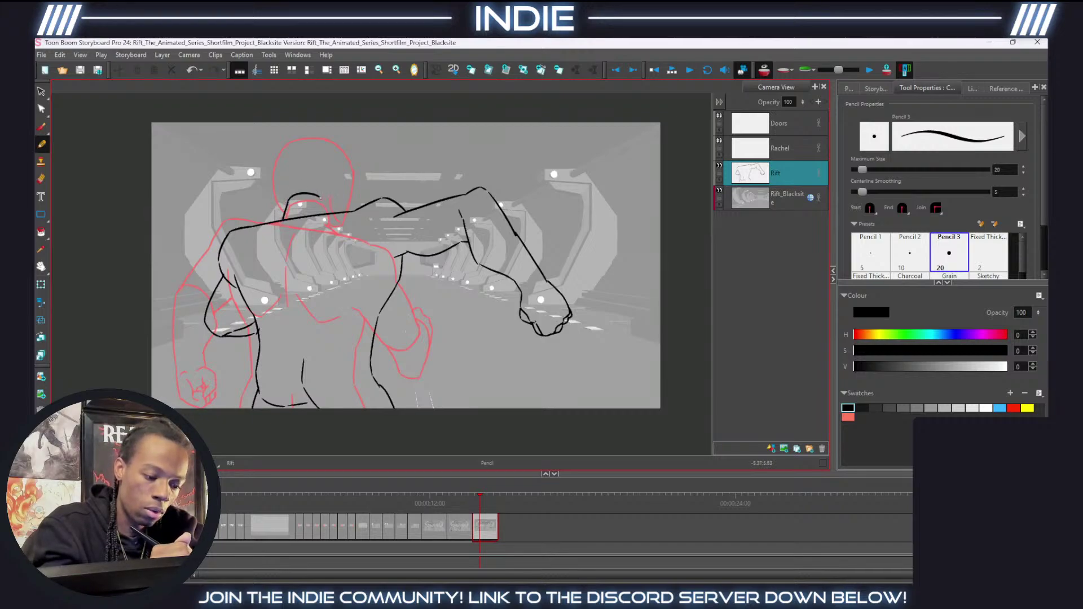
key(ctrl+z)
drag(336, 213, 326, 149)
key(ctrl+z)
key(ctrl+z)
key(ctrl+z)
mouse_move(340, 212)
mouse_down()
mouse_move(340, 169)
mouse_move(325, 145)
mouse_move(293, 140)
mouse_move(275, 151)
mouse_move(268, 178)
mouse_move(285, 212)
mouse_up()
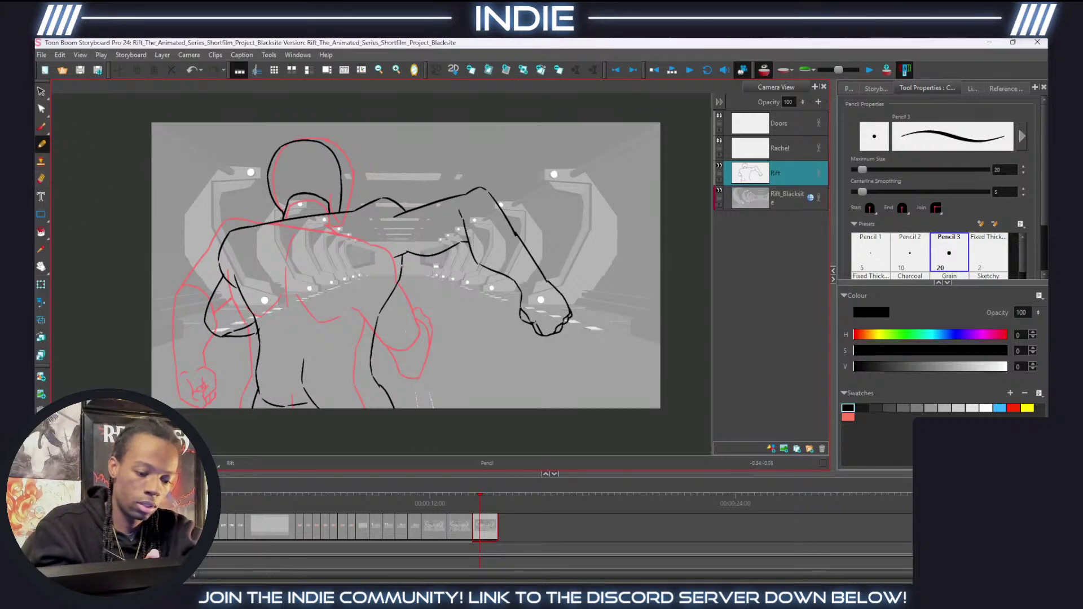
Erase the right side line of the torso and cut a gap between the shoulder and the outstretched arm.
key(alt+e)
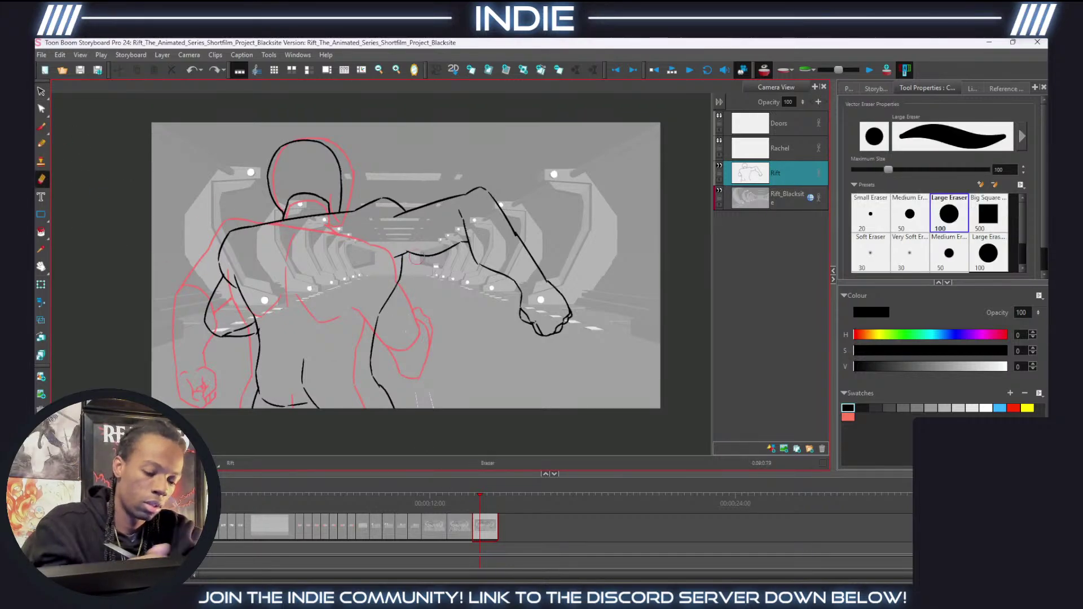
mouse_move(403, 259)
mouse_down()
mouse_move(371, 351)
mouse_move(395, 423)
mouse_up()
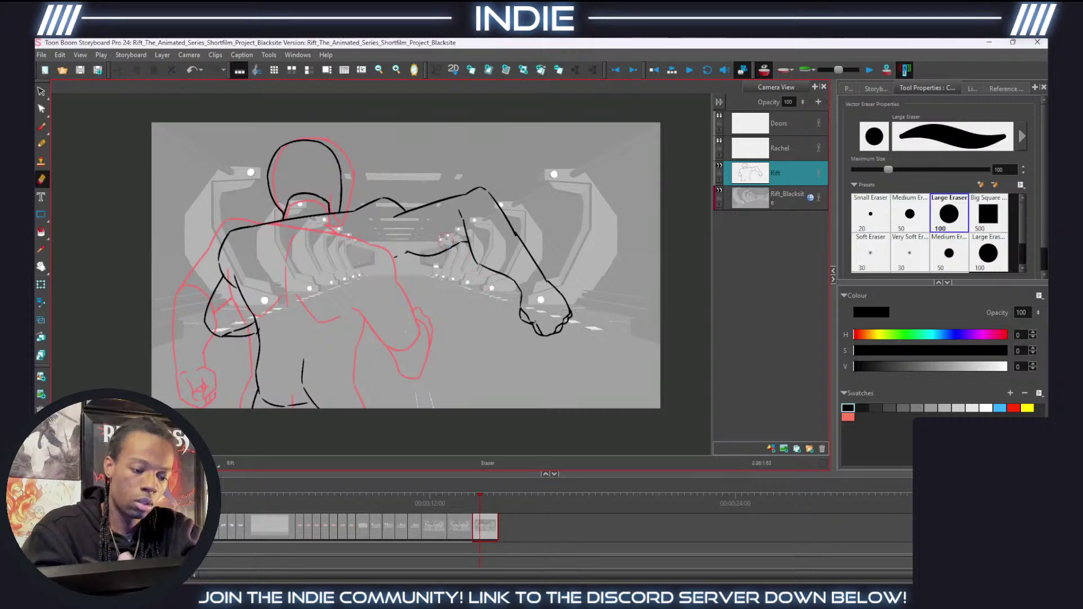
drag(350, 212, 358, 210)
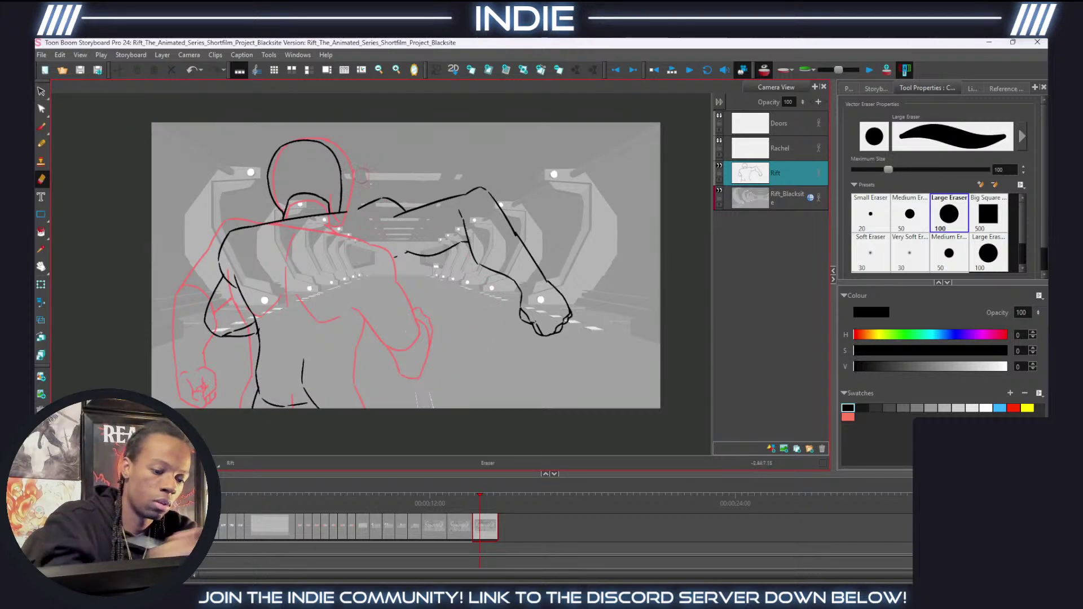
Select the outstretched arm, make it slightly narrower and move it closer to the shoulder.
click(41, 92)
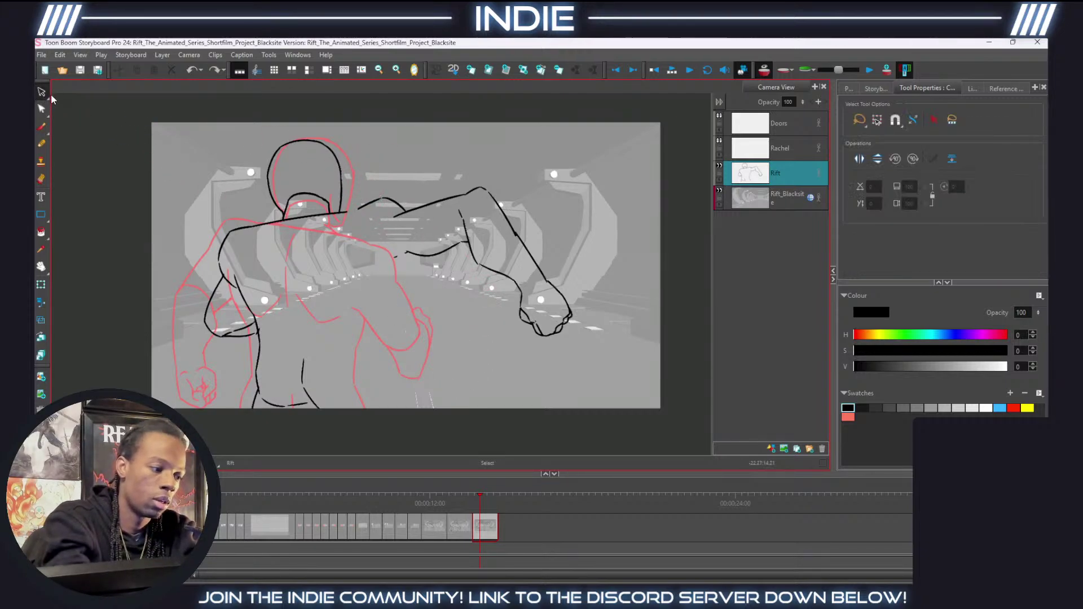
mouse_move(395, 181)
mouse_down()
mouse_move(356, 251)
mouse_move(487, 201)
mouse_up()
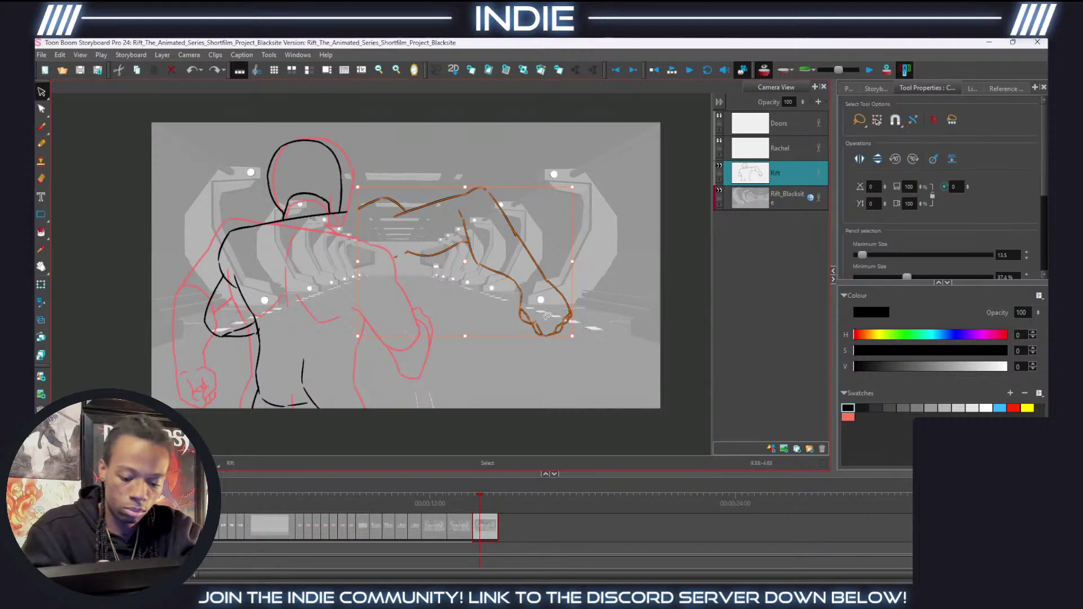
drag(572, 263, 550, 262)
drag(487, 275, 474, 280)
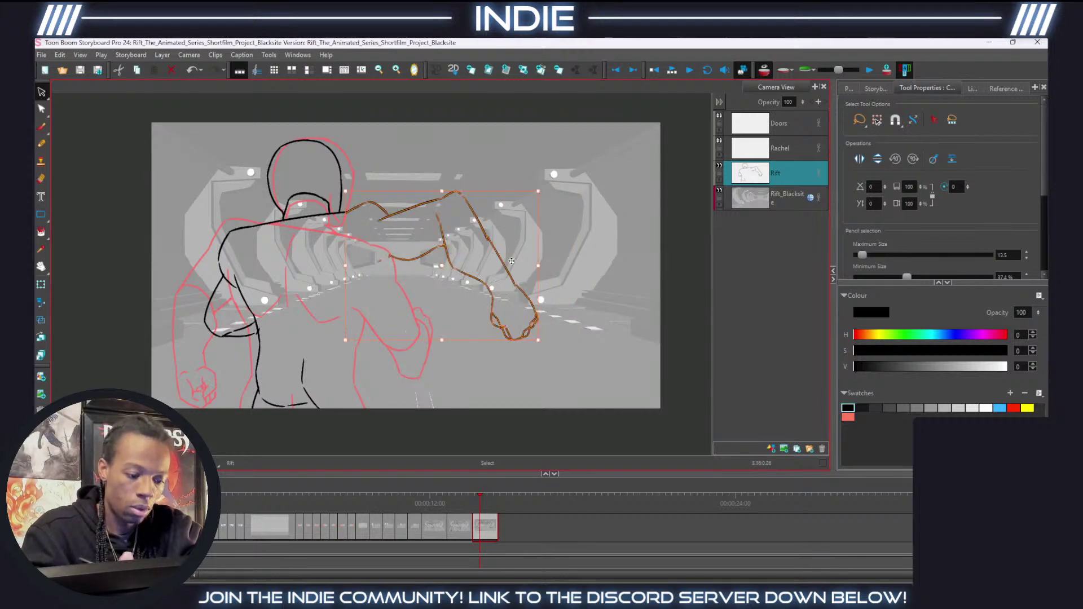
click(585, 220)
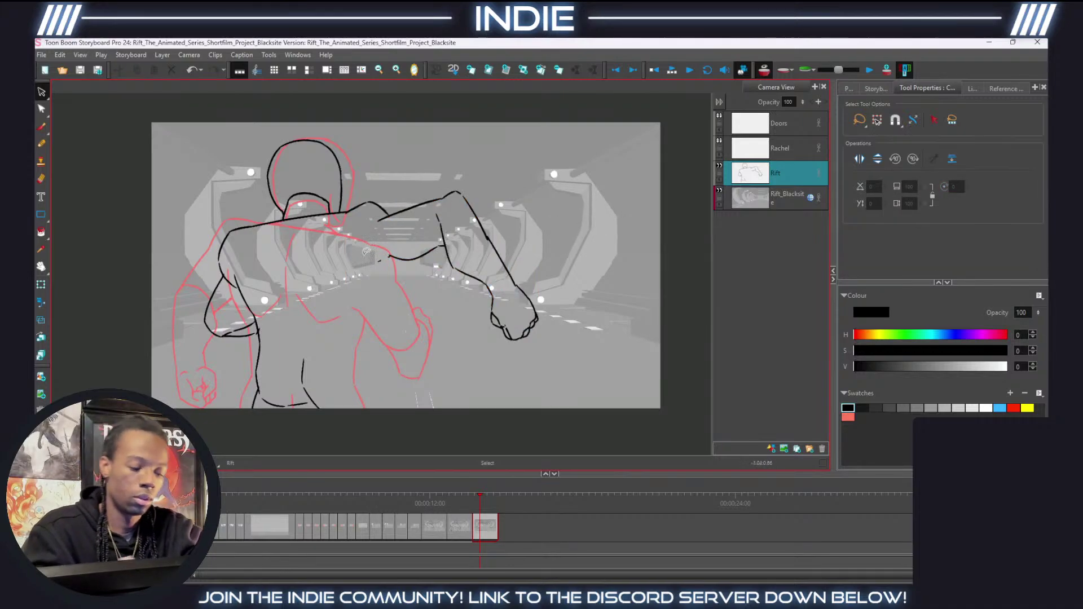
Erase the underside of the right upper arm and redraw it along with the right side of the torso.
key(alt+e)
drag(437, 248, 389, 261)
key(alt+slash)
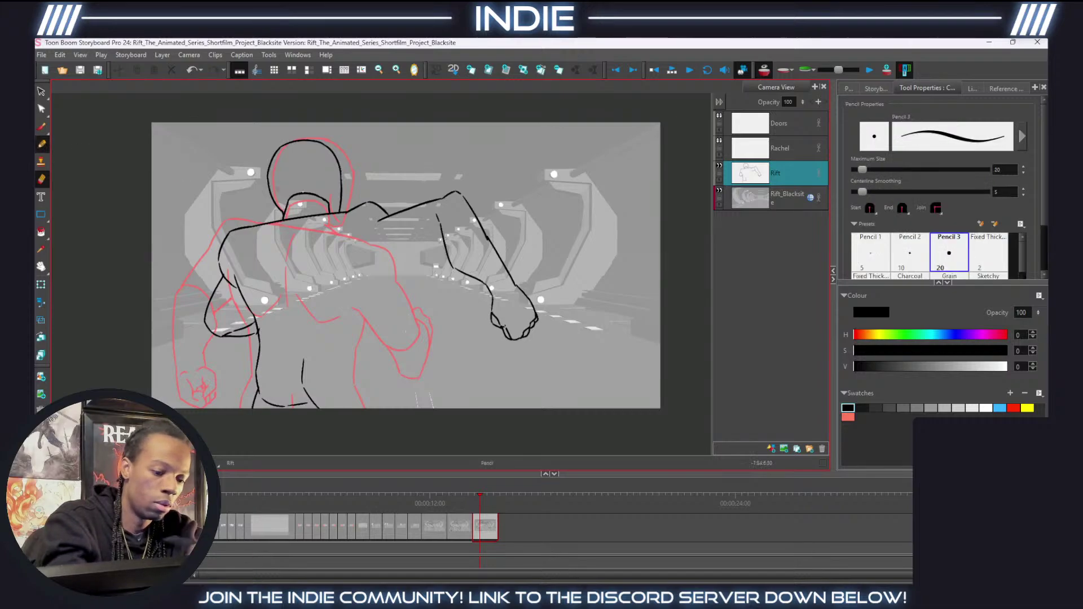
mouse_move(444, 240)
mouse_down()
mouse_move(378, 267)
mouse_move(389, 286)
mouse_move(367, 352)
mouse_move(395, 410)
mouse_up()
key(ctrl+z)
key(ctrl+z)
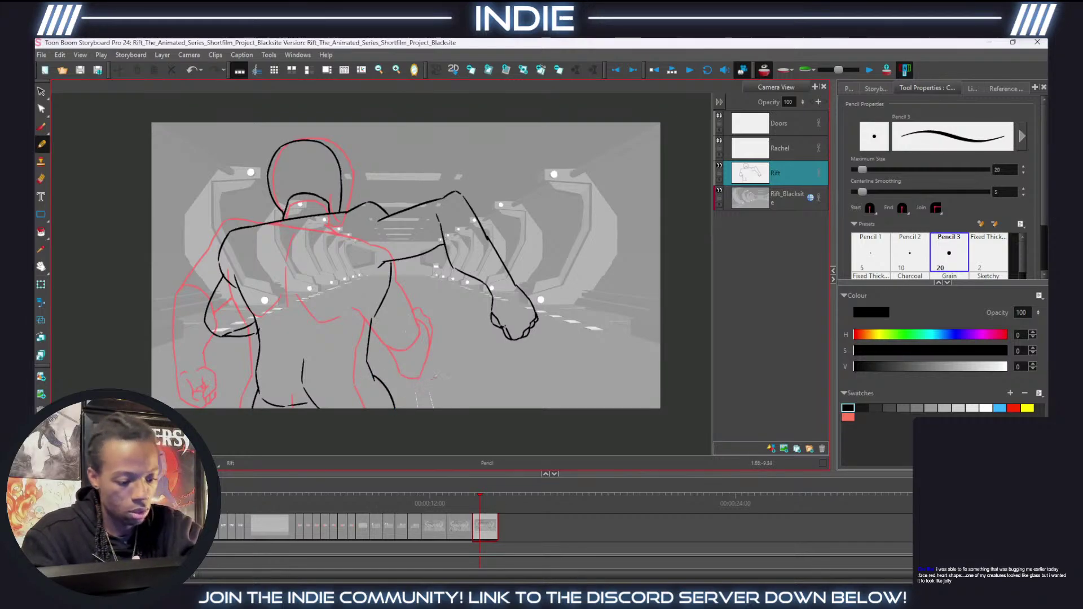
Redraw the right hip line down to the frame's lower edge and try a stroke beside the left hip.
key(ctrl+z)
drag(372, 369, 394, 408)
key(ctrl+z)
drag(371, 369, 399, 409)
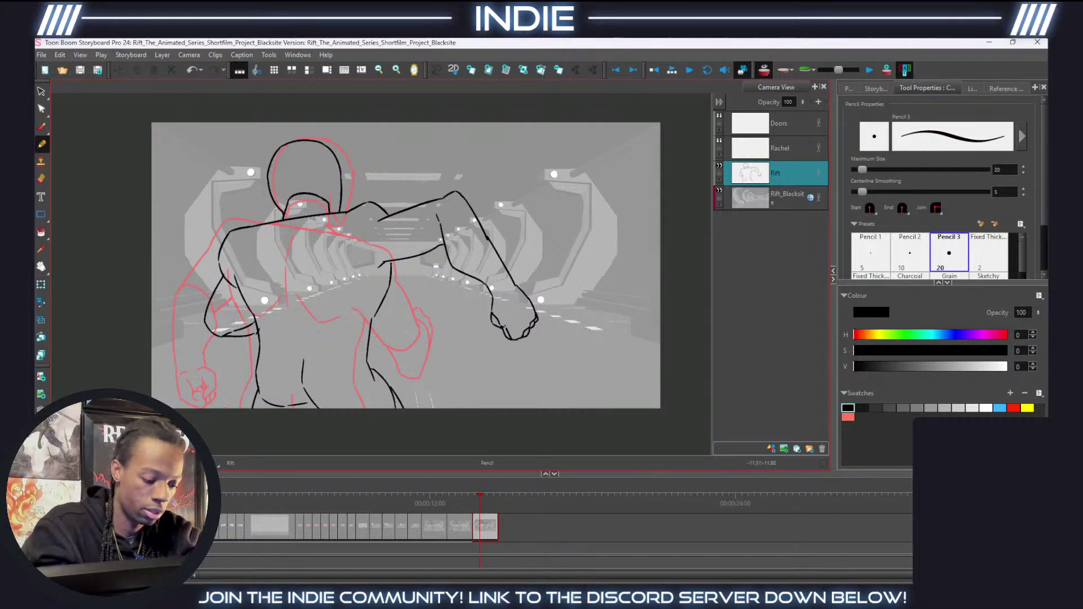
drag(213, 398, 240, 406)
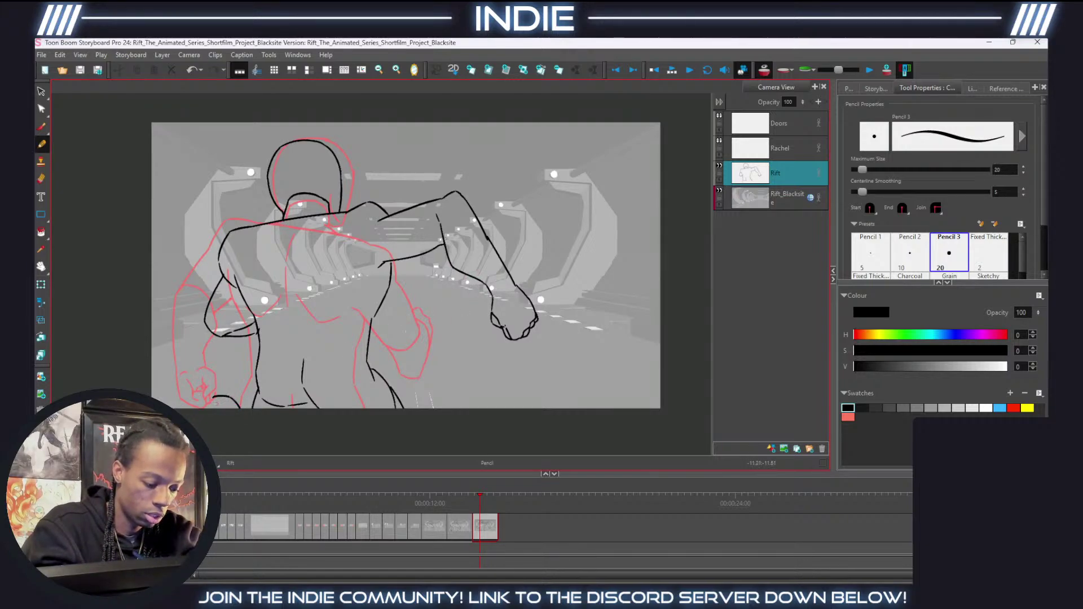
key(ctrl+z)
key(ctrl+z)
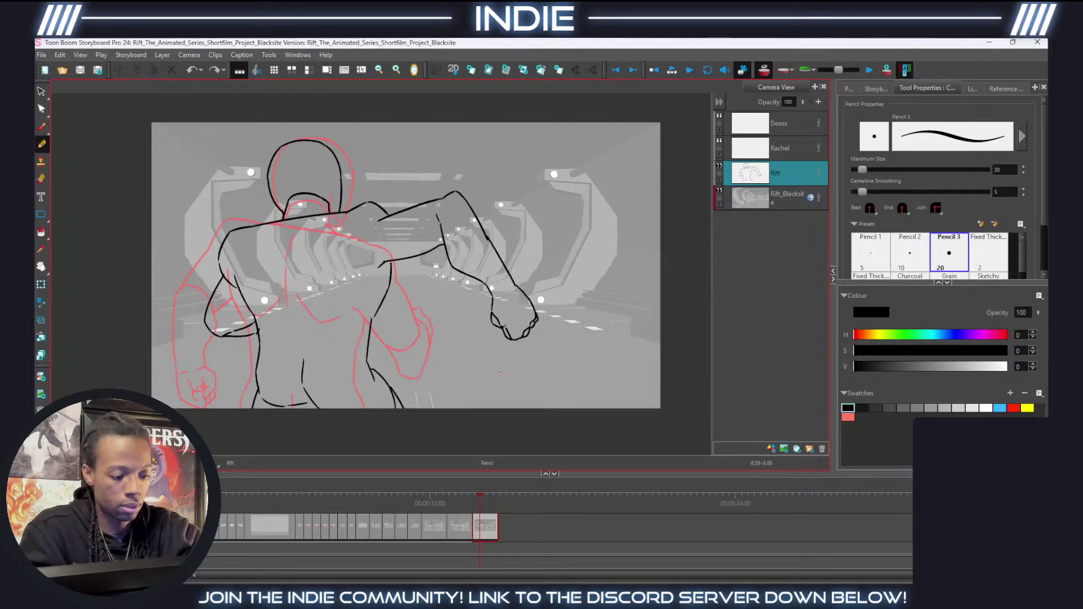
Compare with the panel two before, and erase the figure's waist, hip and leg lines in the last panel.
click(434, 526)
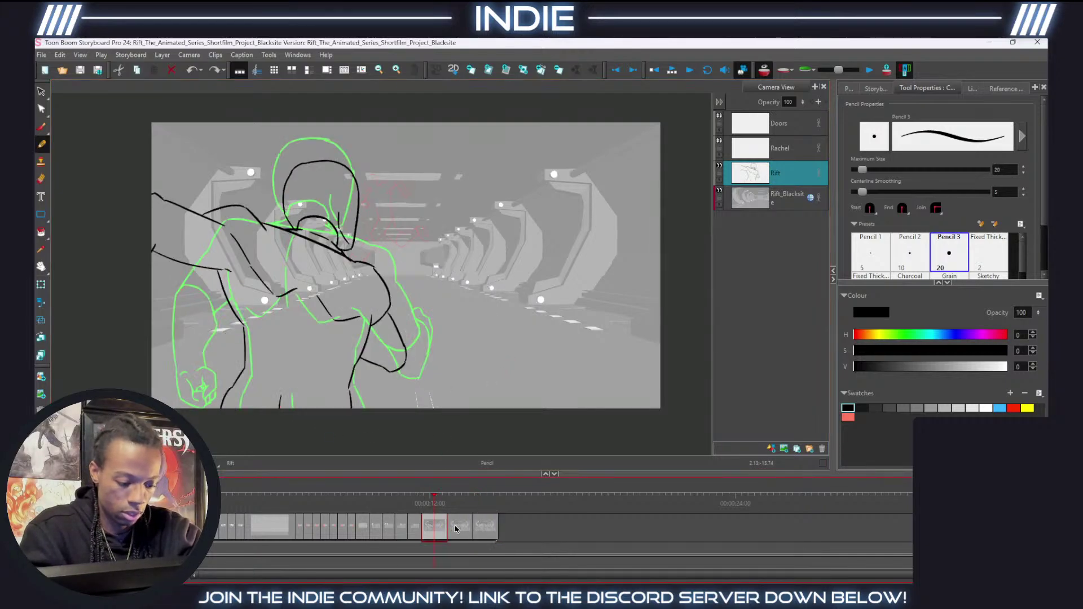
click(483, 536)
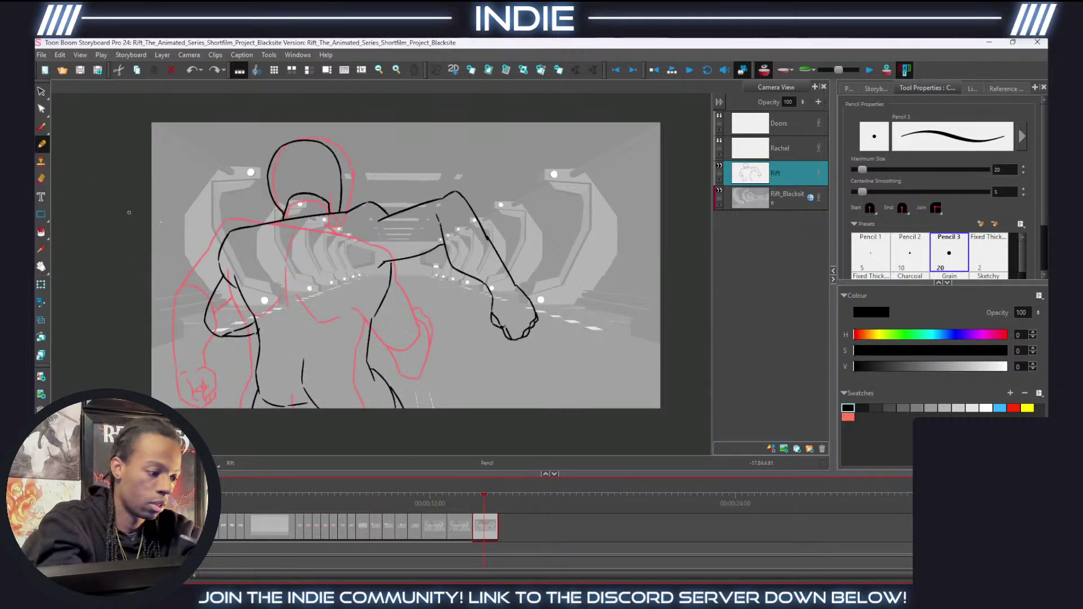
key(alt+e)
mouse_move(401, 405)
mouse_down()
mouse_move(309, 388)
mouse_move(271, 415)
mouse_move(261, 369)
mouse_move(288, 428)
mouse_up()
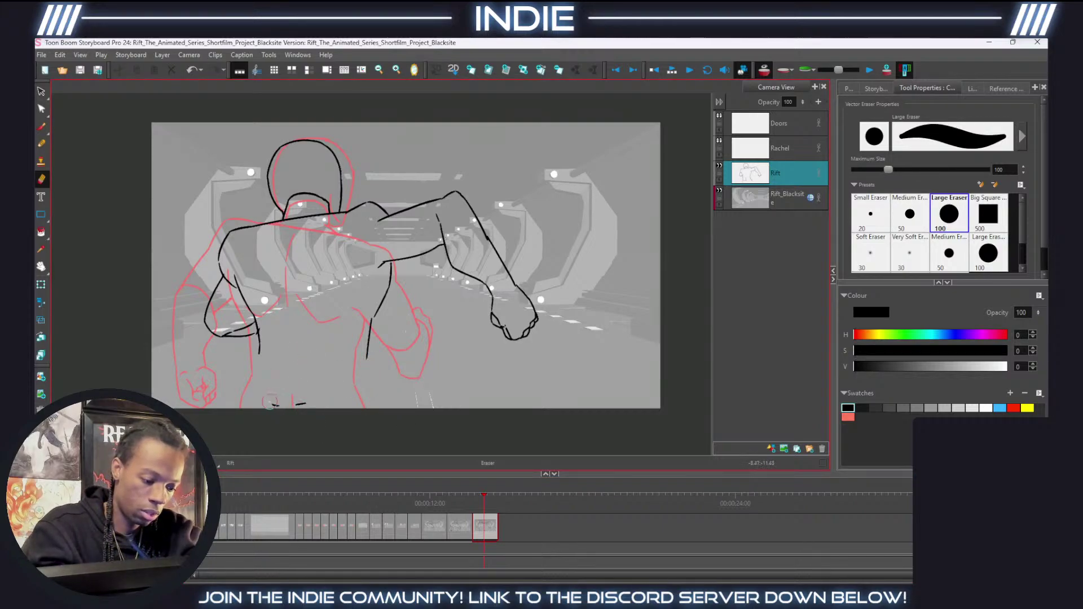
drag(307, 394, 312, 411)
drag(371, 330, 366, 361)
Redraw both sides of the waist with the pencil and compare the pose with the two preceding panels.
key(alt+/)
mouse_move(374, 312)
mouse_down()
mouse_move(365, 383)
mouse_move(382, 408)
mouse_up()
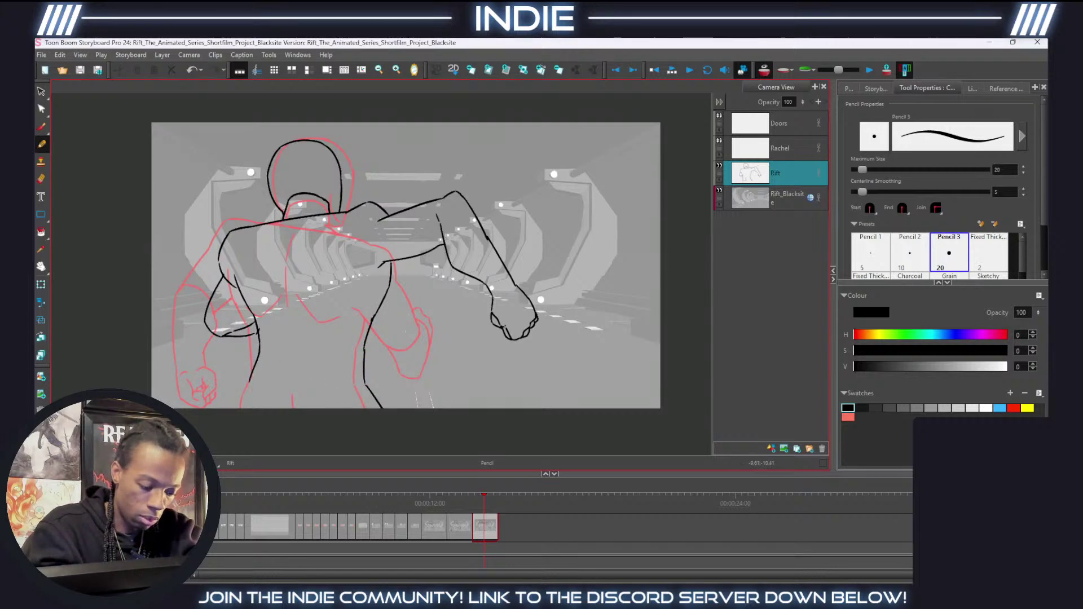
click(439, 526)
click(491, 536)
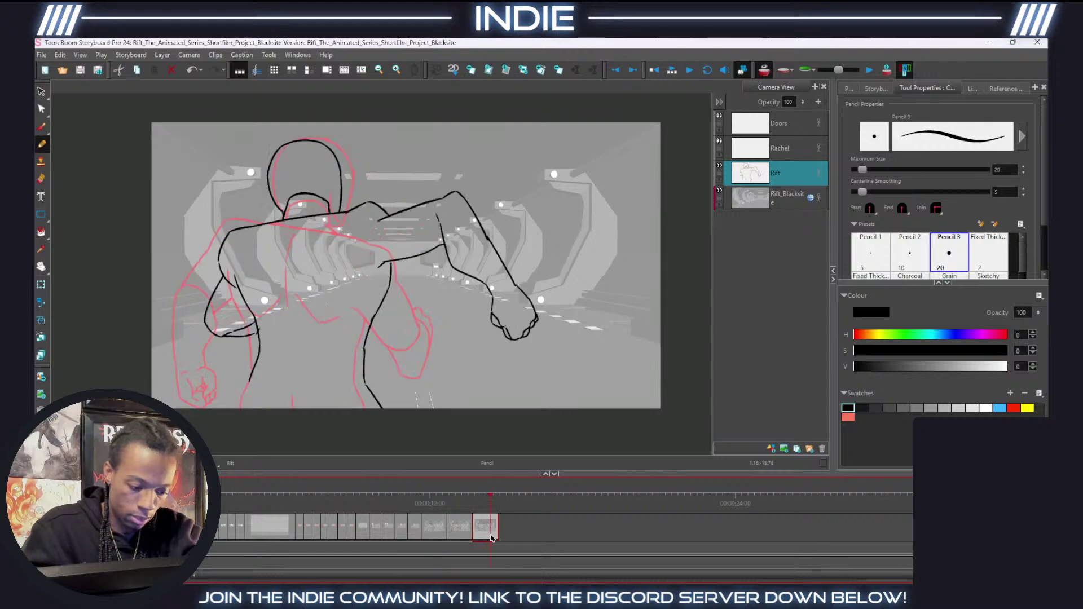
click(457, 536)
click(492, 537)
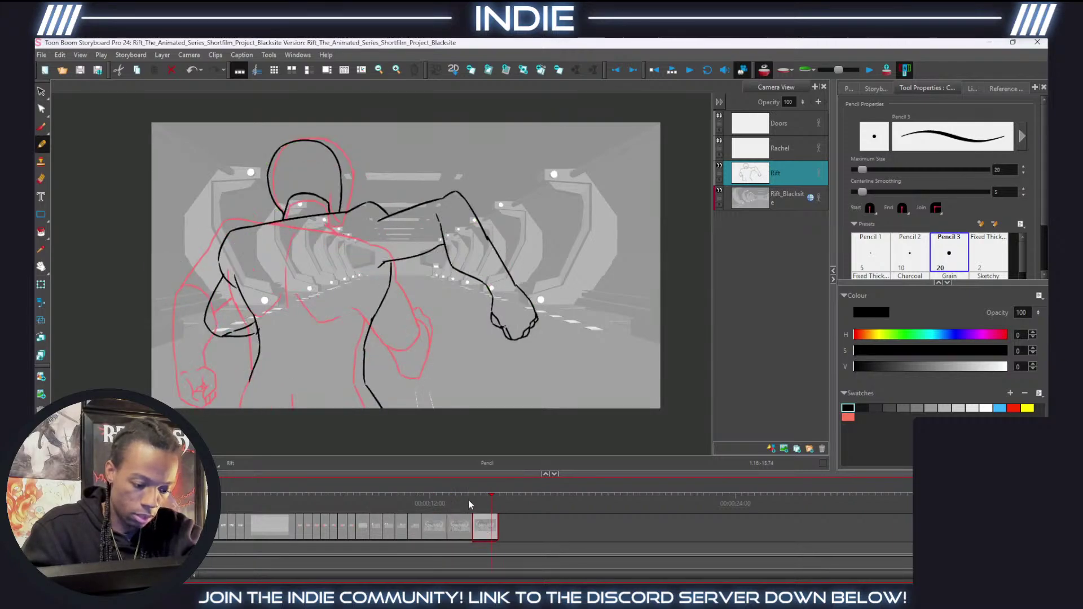
Undo the lower waist strokes and redraw the left waist line down to the frame's lower edge.
key(ctrl+z)
key(ctrl+z)
key(ctrl+z)
drag(259, 353, 259, 370)
key(ctrl+z)
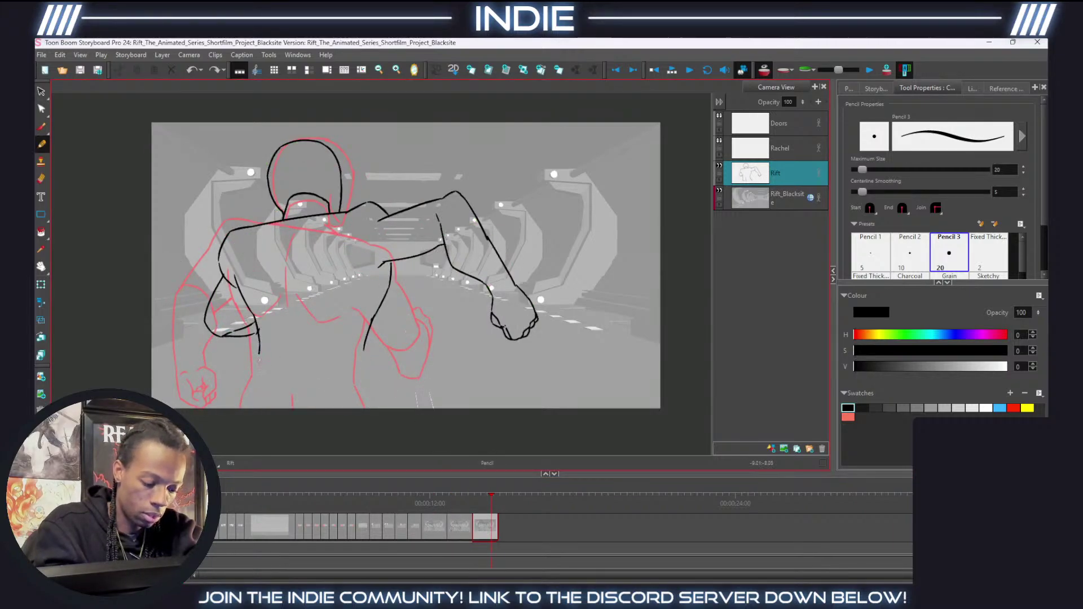
click(440, 529)
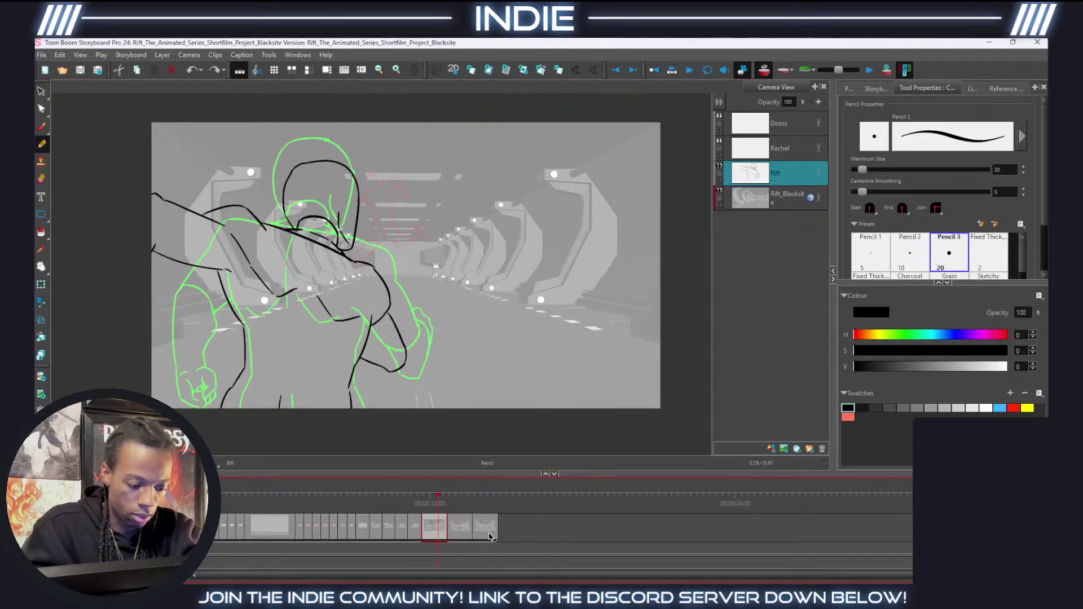
click(487, 537)
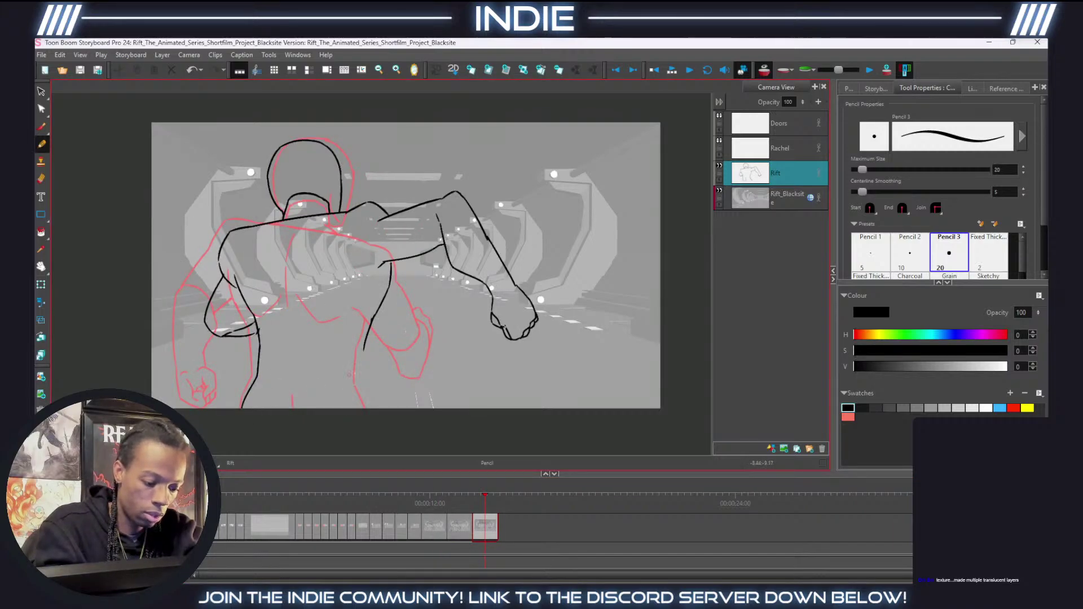
Extend the right waist line down to the frame's lower edge and add a short spine line between the sides.
key(Left)
key(Left)
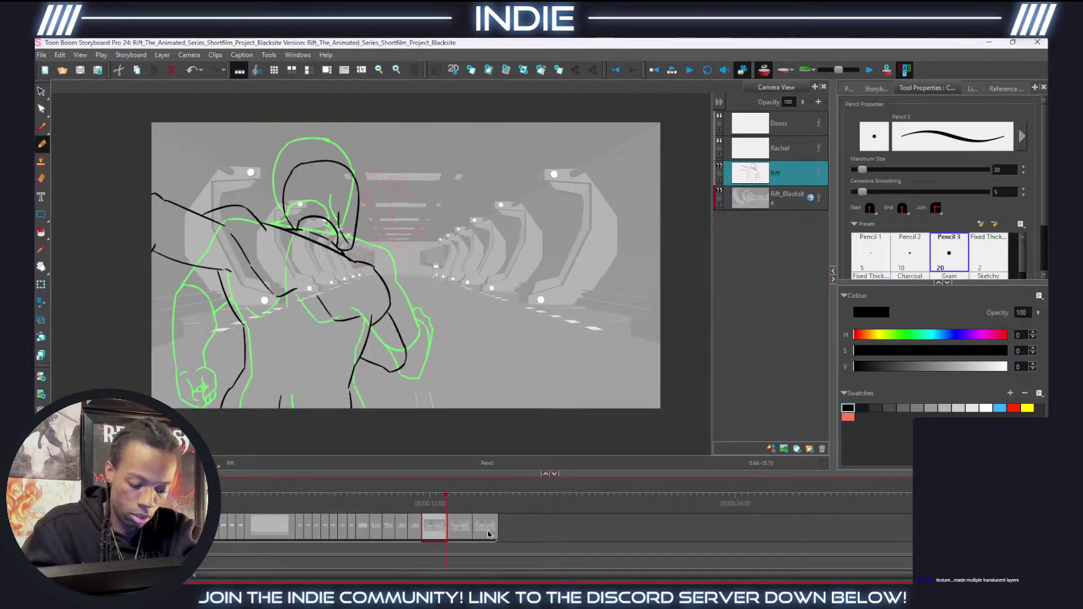
click(488, 535)
drag(363, 345, 384, 410)
key(ctrl+z)
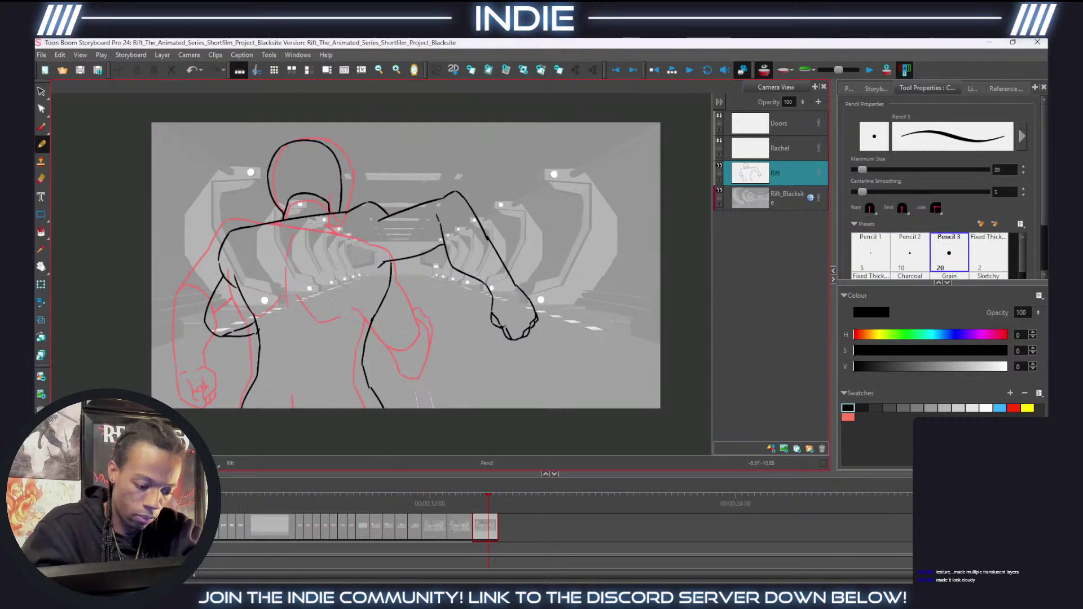
key(ctrl+z)
drag(303, 388, 305, 409)
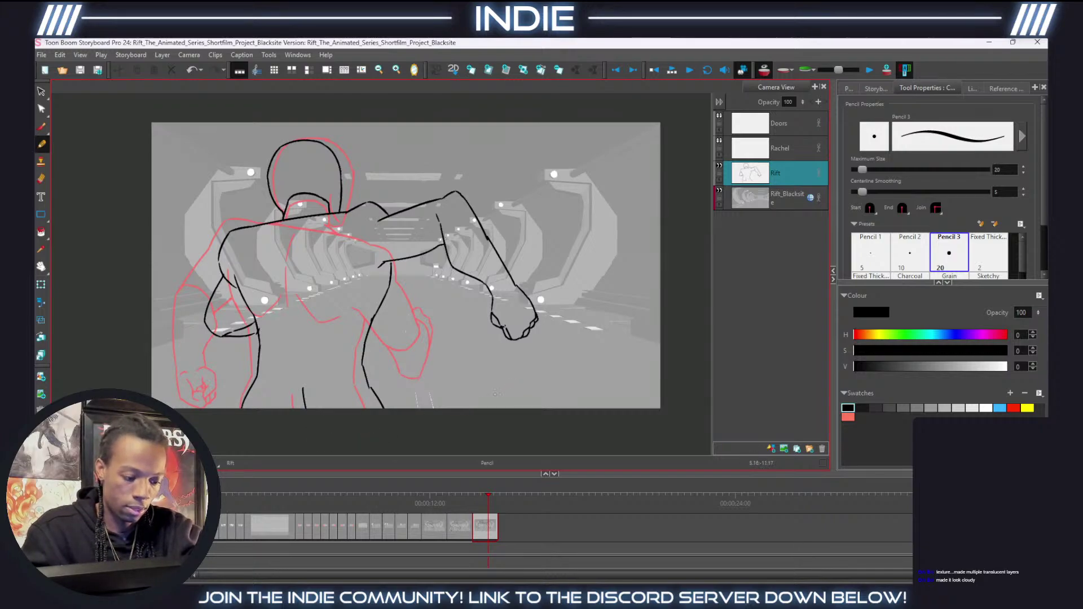
Turn off the onion skin and draw the curved shoulder-blade lines across the figure's back.
key(alt+o)
mouse_move(253, 301)
mouse_down()
mouse_move(276, 313)
mouse_move(336, 290)
mouse_move(319, 295)
mouse_move(363, 286)
mouse_up()
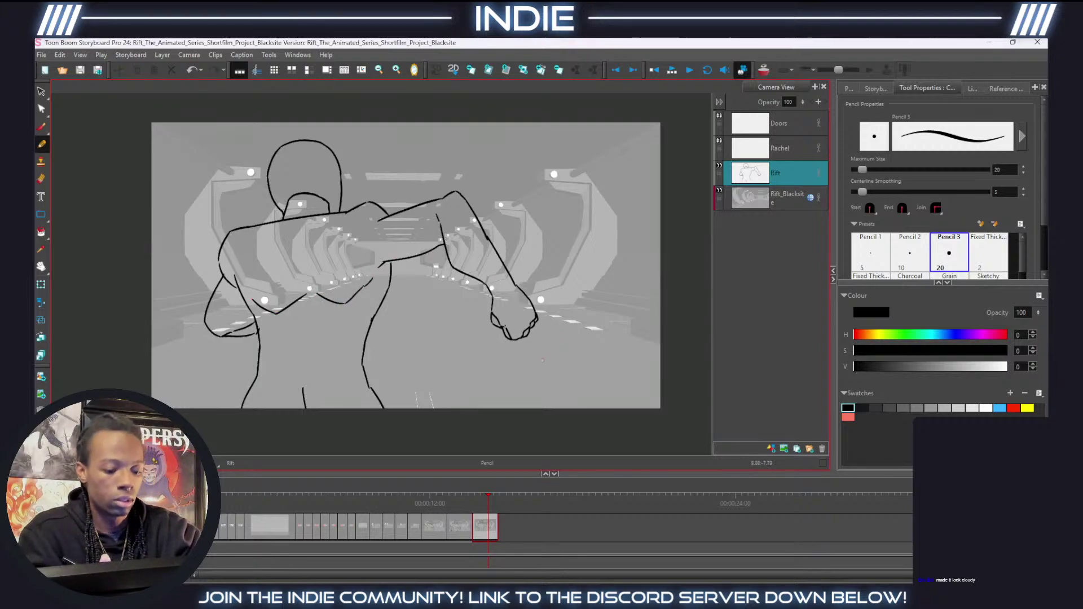
Flip repeatedly through the last three panels to examine how the figure's punching motion reads.
click(433, 526)
click(482, 528)
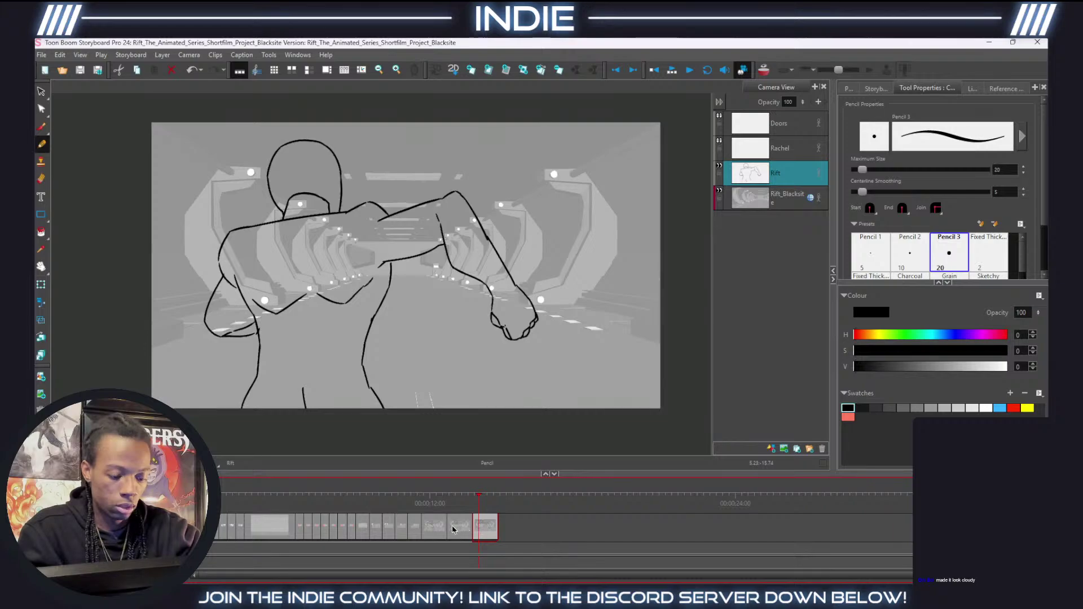
click(455, 530)
click(442, 531)
click(460, 531)
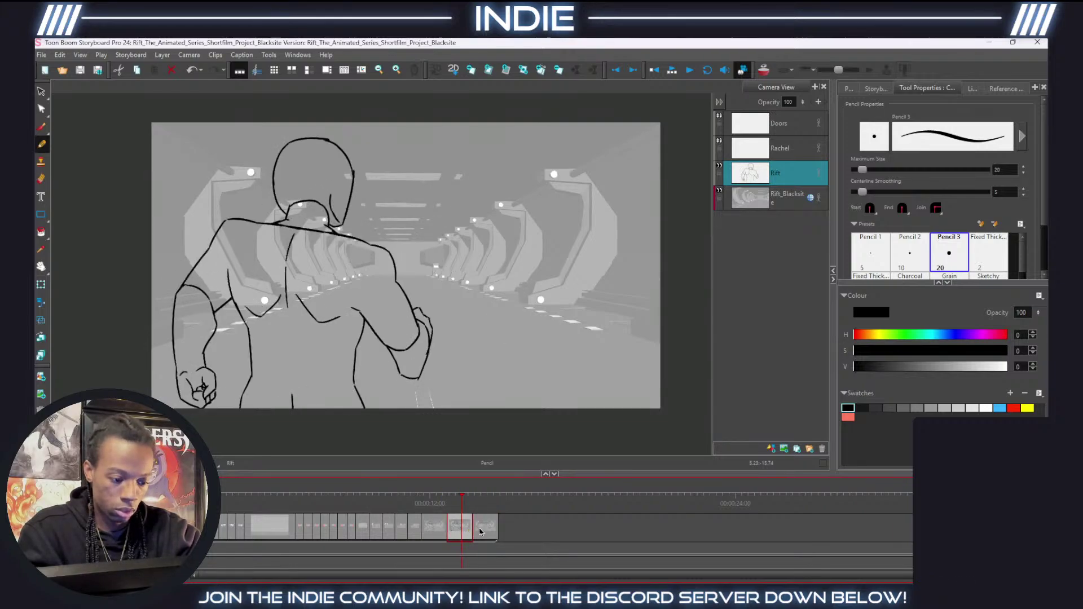
click(480, 528)
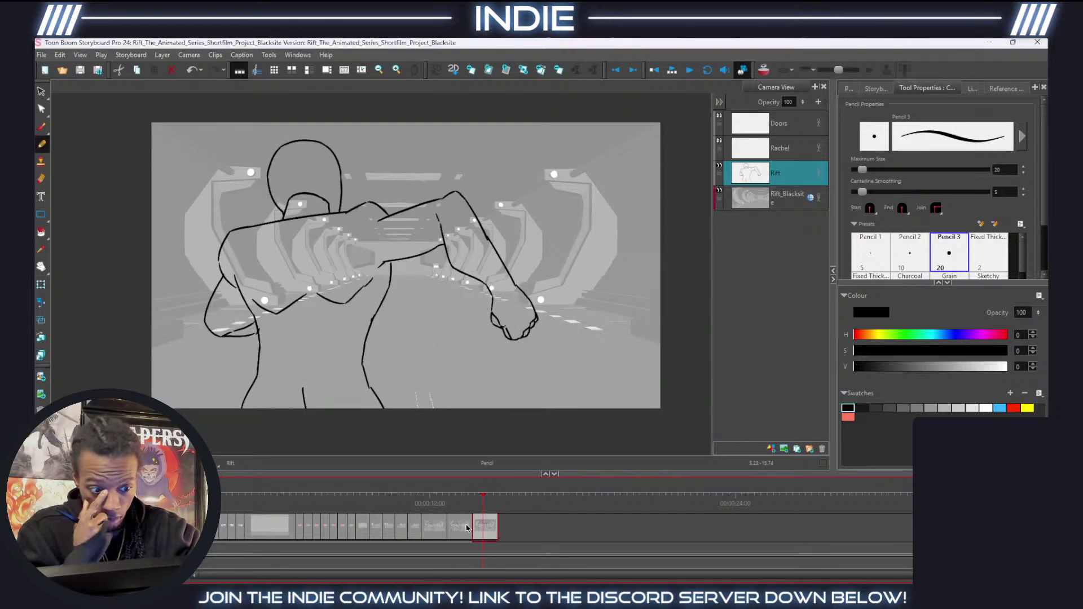
click(442, 530)
click(469, 530)
click(486, 534)
click(468, 531)
click(444, 530)
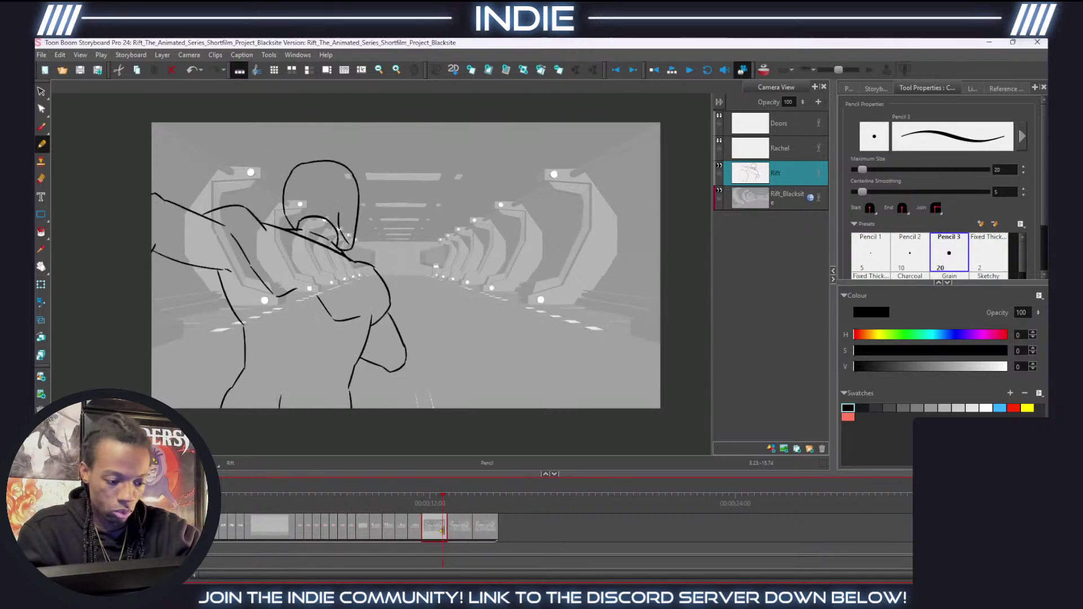
click(466, 532)
click(486, 533)
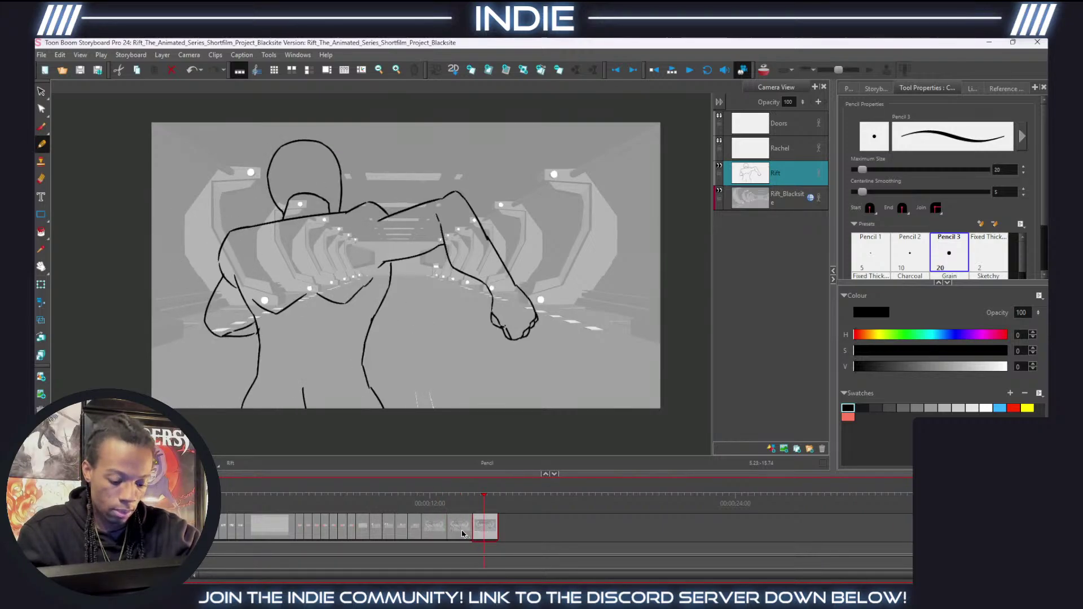
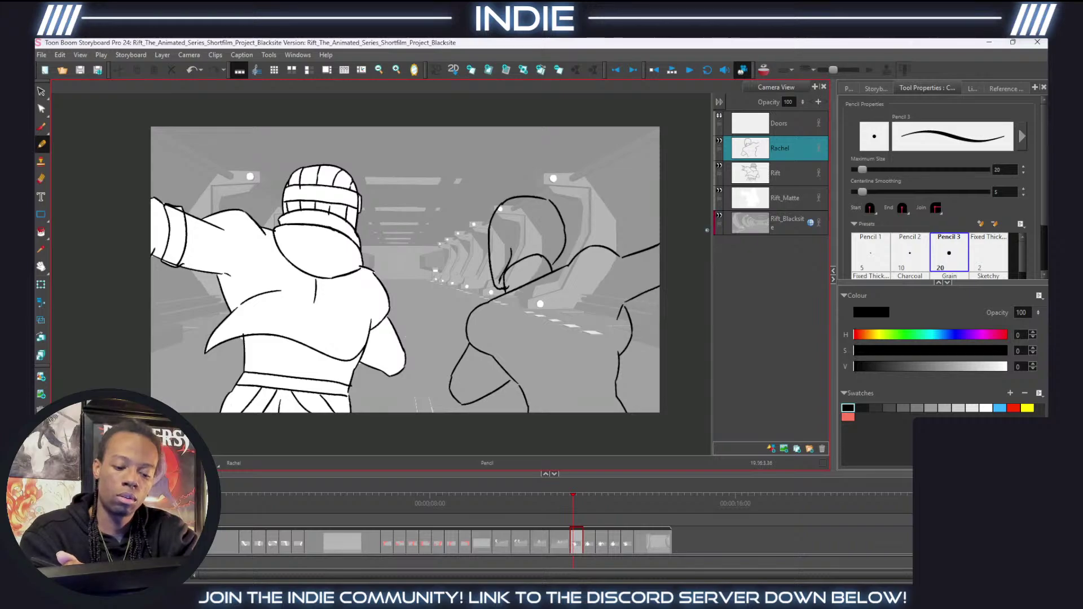
Bring up the character reference sheet and show the red-haired character's back view.
key(alt+e)
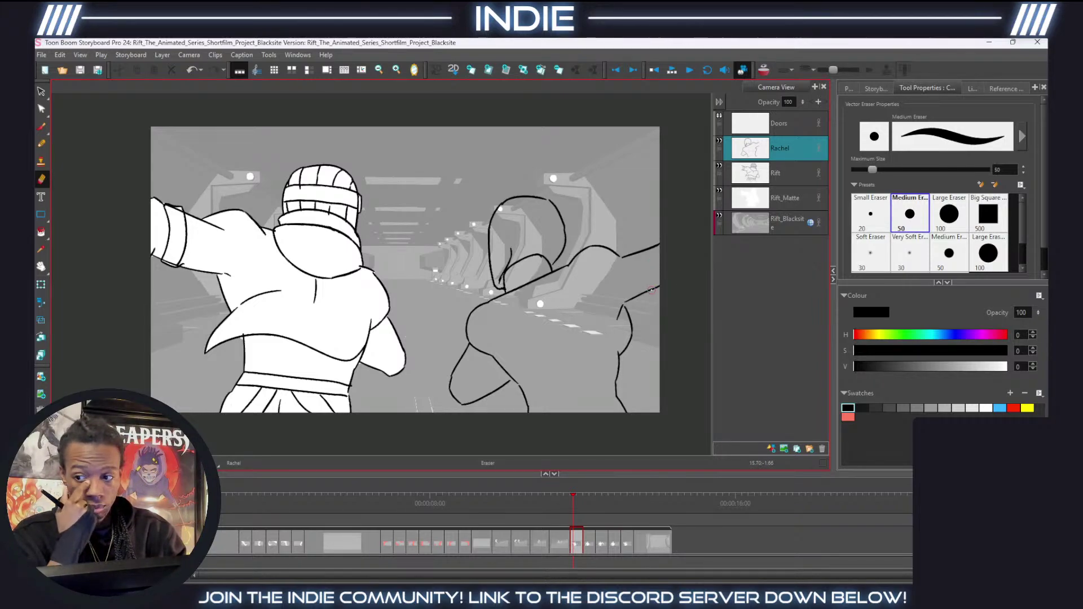
key(alt+/)
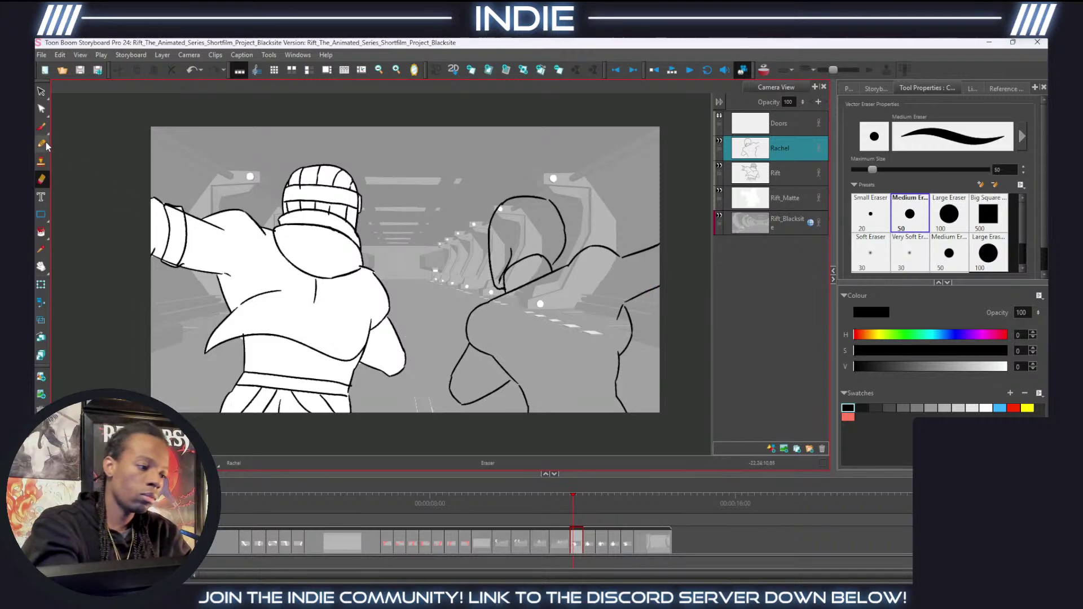
click(1008, 88)
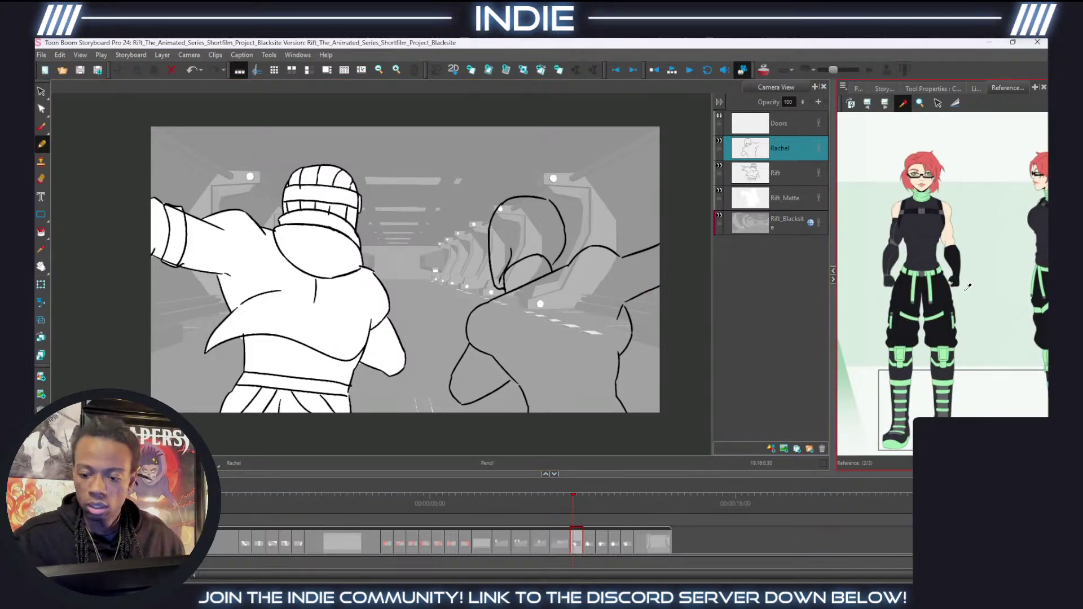
drag(995, 233, 891, 225)
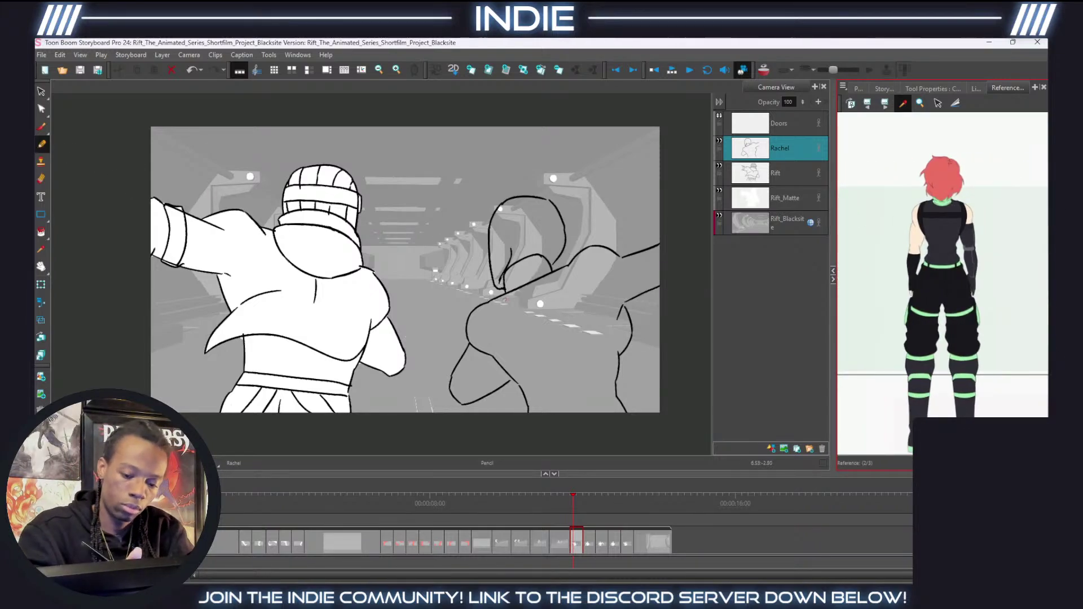
Draw the collar band around the base of Rachel's neck on the Rachel layer.
mouse_move(507, 292)
mouse_down()
mouse_move(539, 300)
mouse_move(563, 275)
mouse_move(554, 271)
mouse_up()
key(ctrl+z)
key(ctrl+z)
key(ctrl+z)
key(ctrl+z)
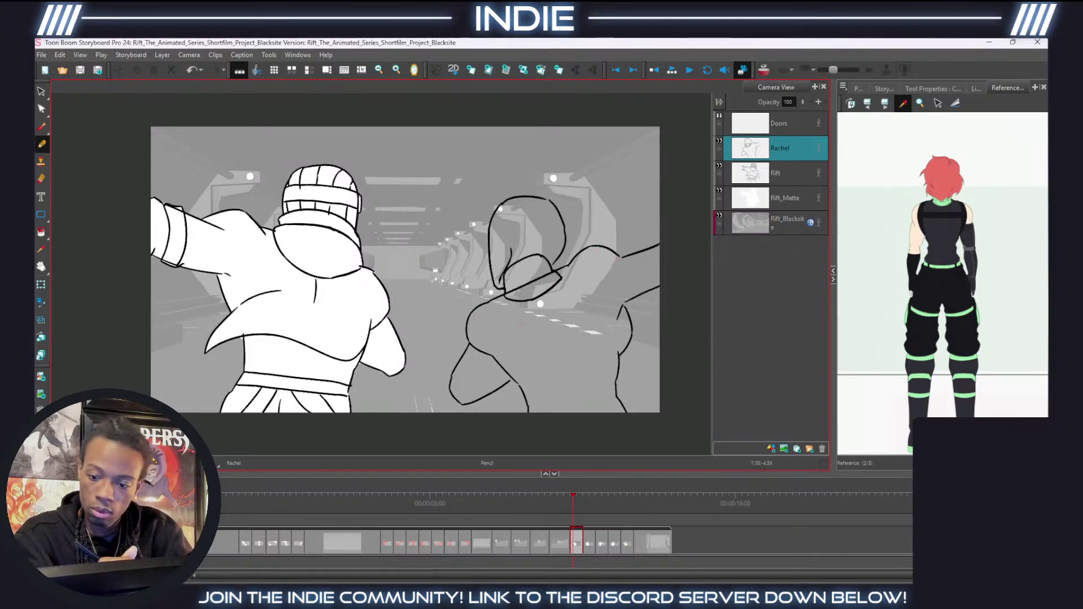
Draw the curved armhole around Rachel's outstretched shoulder and the harness straps across her upper back.
mouse_move(569, 262)
mouse_down()
mouse_move(593, 308)
mouse_move(625, 304)
mouse_up()
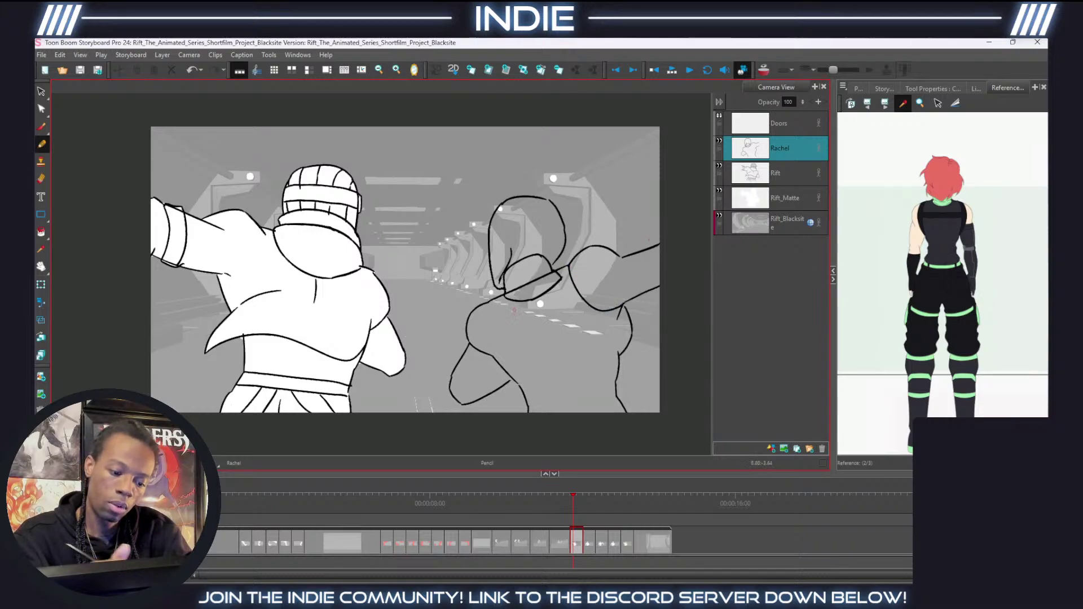
mouse_move(572, 283)
mouse_down()
mouse_move(486, 323)
mouse_move(498, 358)
mouse_up()
key(ctrl+z)
mouse_move(480, 306)
mouse_down()
mouse_move(486, 343)
mouse_move(505, 363)
mouse_move(502, 342)
mouse_move(531, 326)
mouse_move(578, 309)
mouse_move(615, 317)
mouse_up()
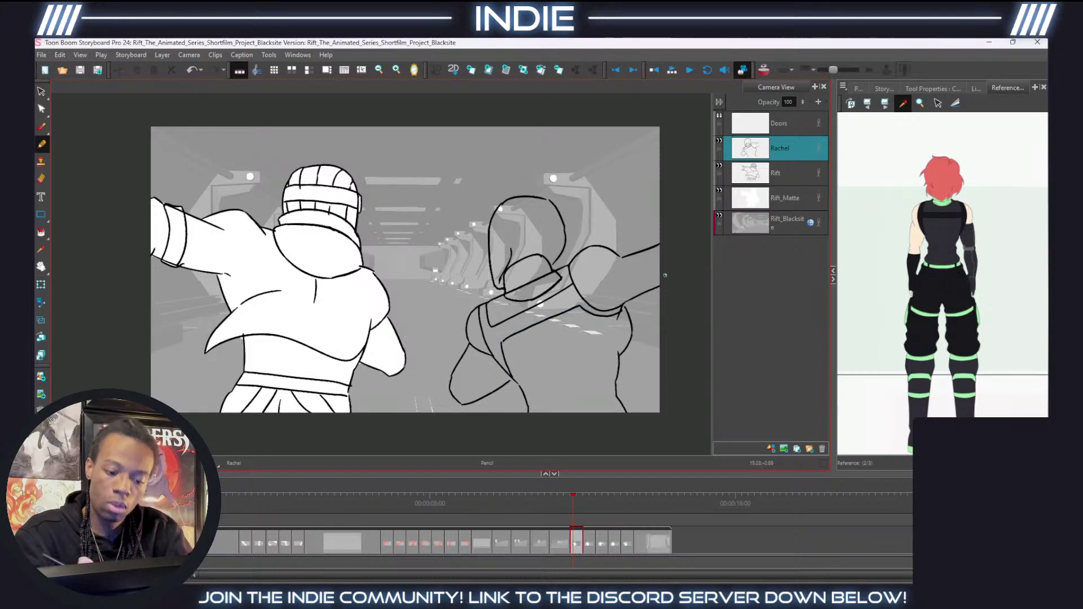
Erase the leftover line crossing Rachel's neck inside the collar.
click(41, 179)
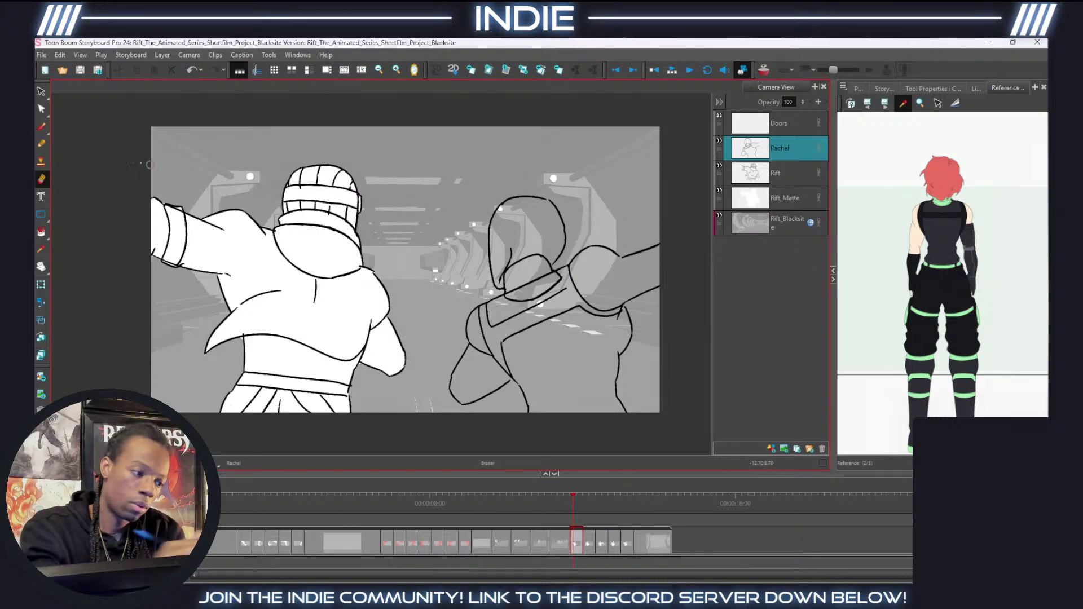
click(41, 143)
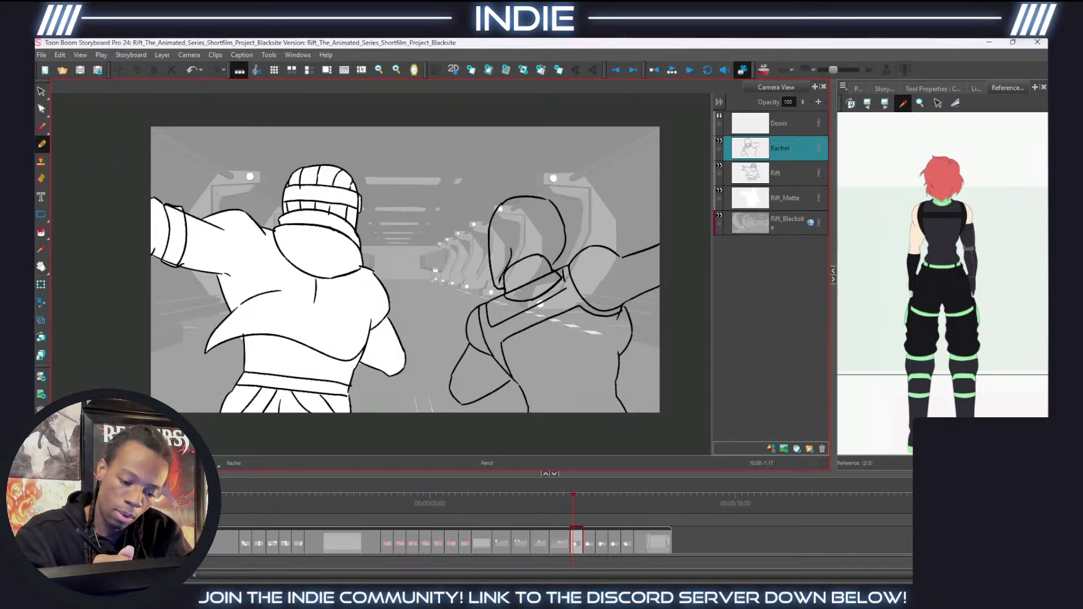
click(41, 178)
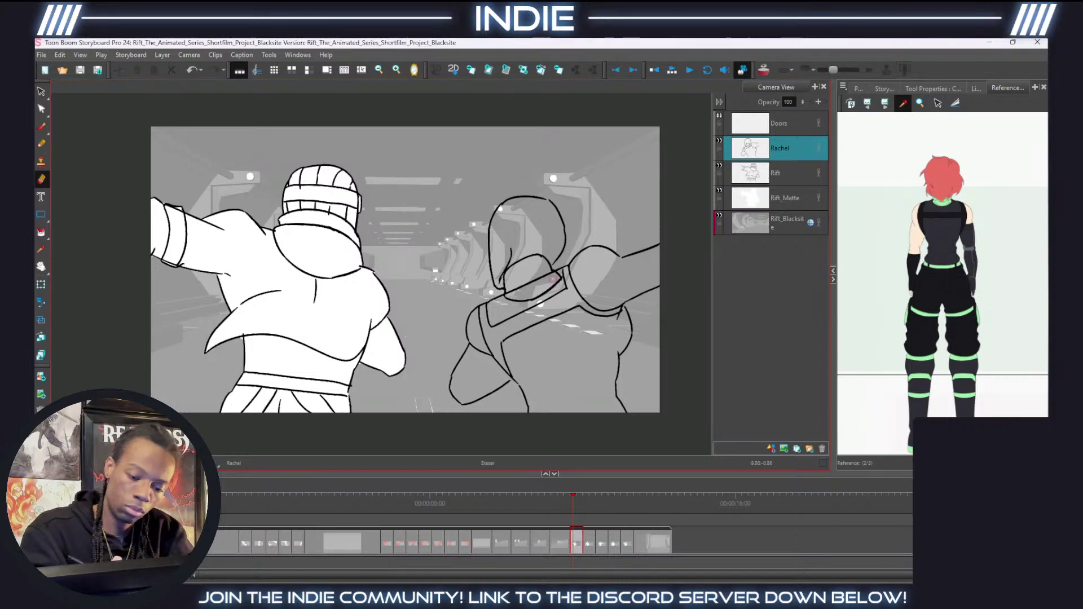
drag(552, 280, 511, 290)
key(ctrl+z)
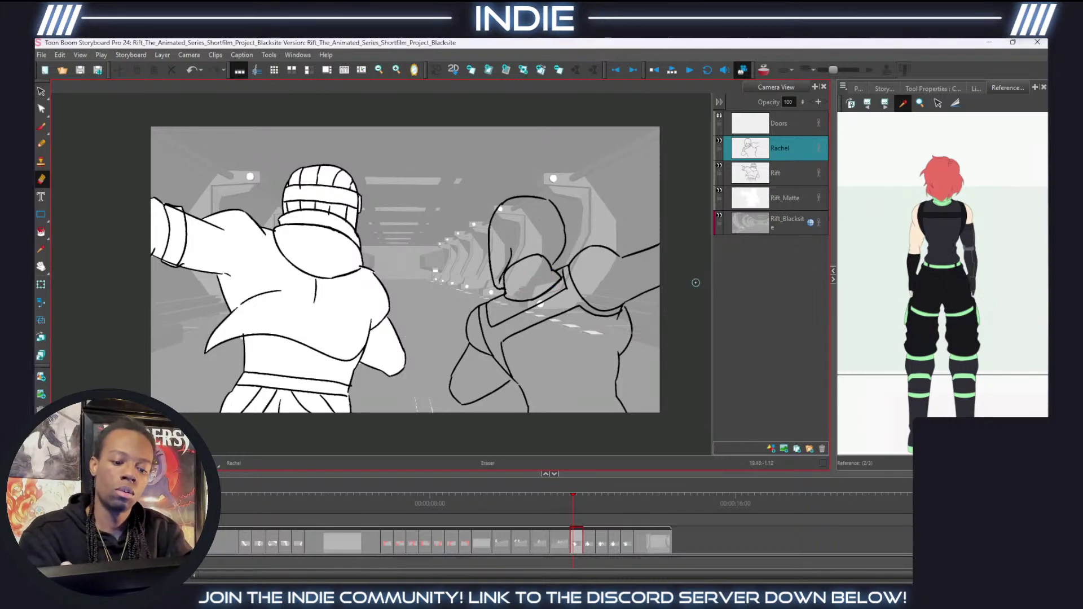
Draw curved bands around Rachel's outstretched arm near the frame's edge and erase their overlapping line ends.
click(41, 143)
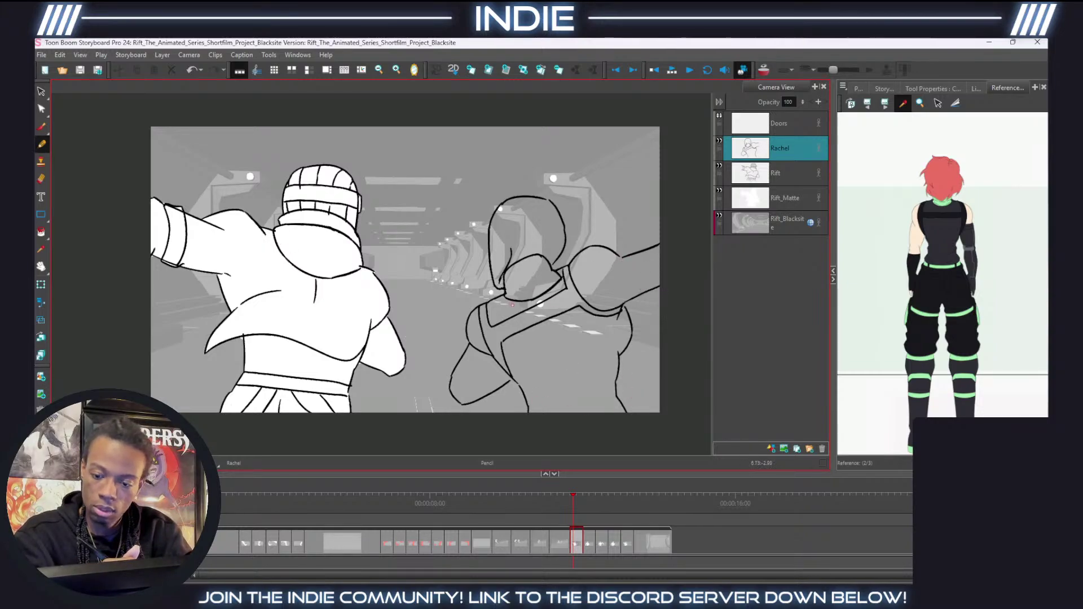
drag(625, 257, 638, 296)
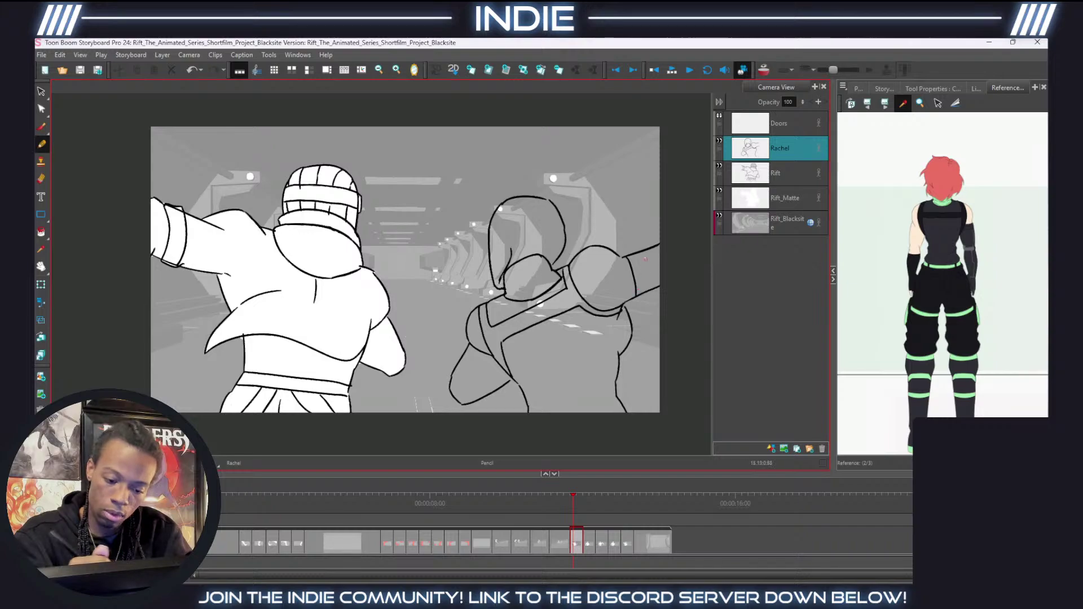
drag(637, 253, 647, 290)
drag(652, 248, 659, 287)
key(ctrl+z)
mouse_move(648, 250)
mouse_down()
mouse_move(655, 286)
mouse_move(646, 292)
mouse_move(658, 287)
mouse_move(636, 253)
mouse_move(647, 250)
mouse_up()
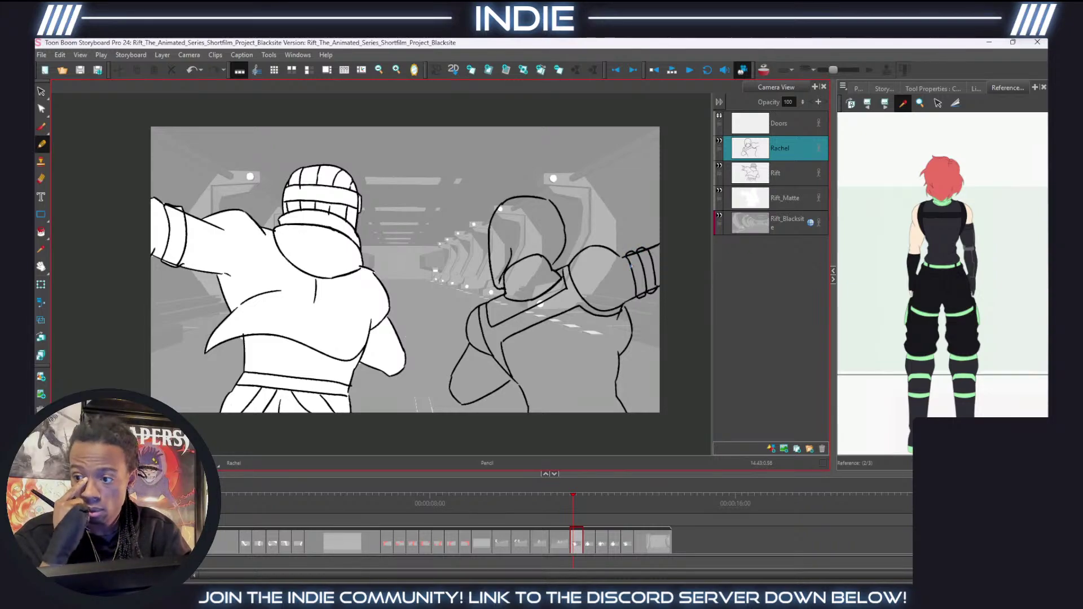
click(41, 179)
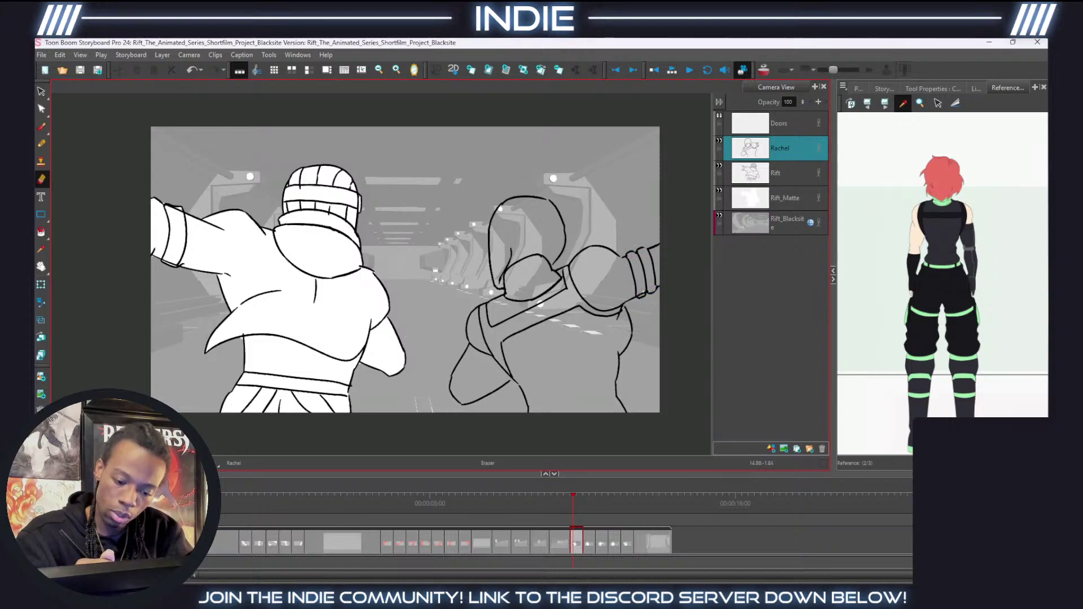
Draw the short, spiky hair outline around both sides of Rachel's head.
click(41, 144)
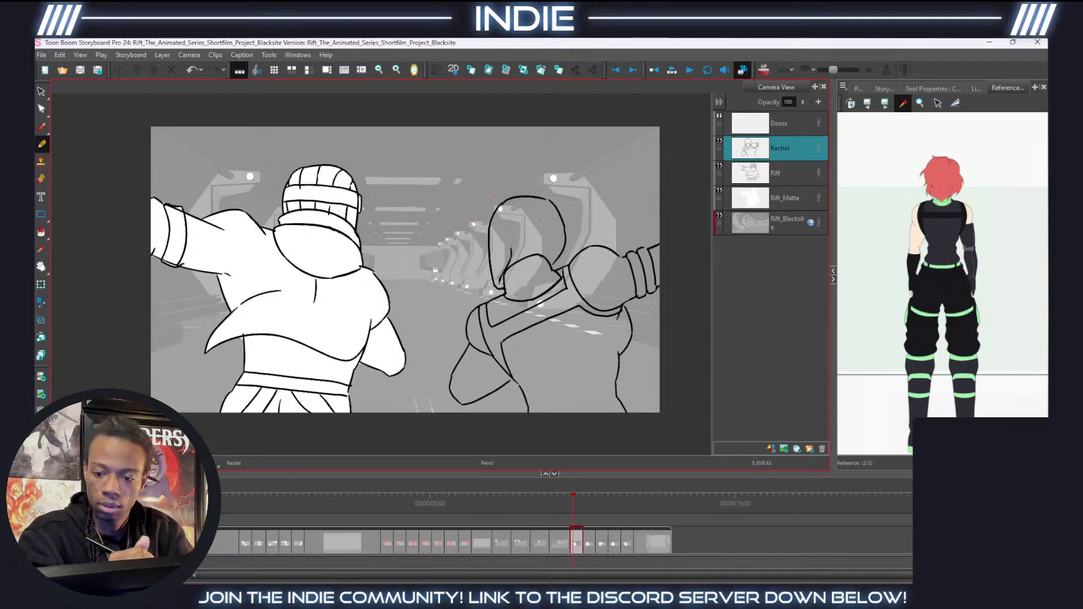
mouse_move(534, 194)
mouse_down()
mouse_move(495, 191)
mouse_move(490, 247)
mouse_up()
key(ctrl+z)
mouse_move(500, 198)
mouse_down()
mouse_move(473, 254)
mouse_move(504, 288)
mouse_up()
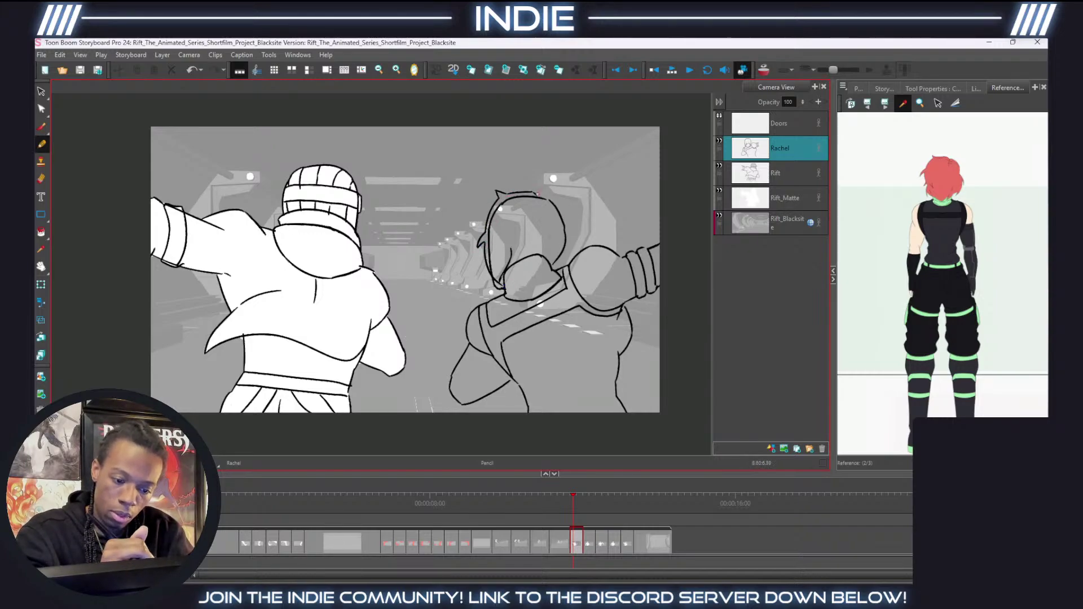
mouse_move(543, 192)
mouse_down()
mouse_move(566, 202)
mouse_move(576, 253)
mouse_up()
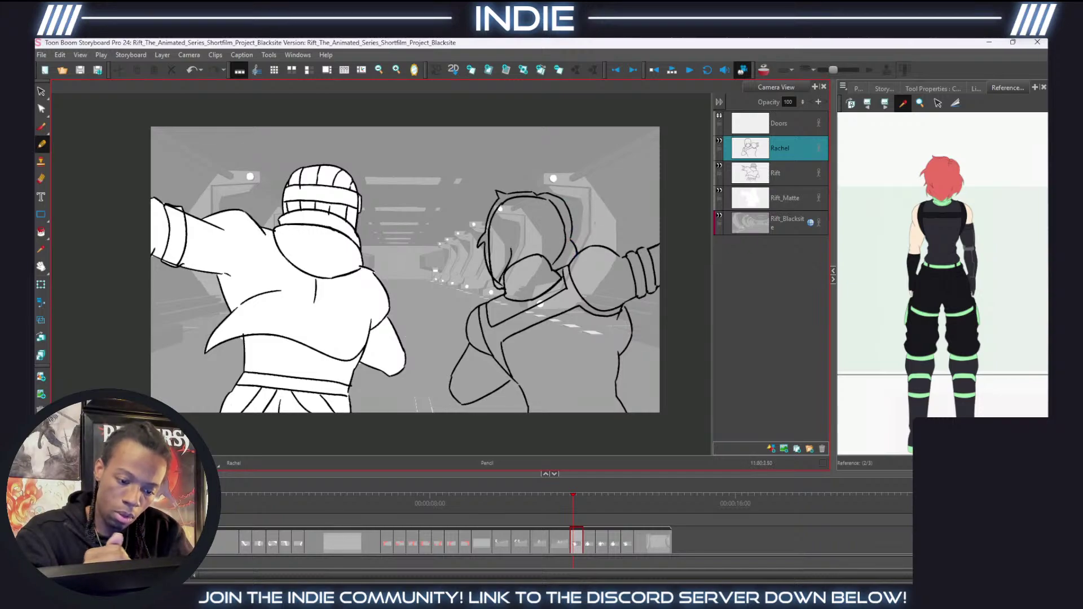
Erase the rough head construction lines inside Rachel's hair outline.
key(alt+e)
drag(549, 202, 555, 261)
mouse_move(545, 197)
mouse_down()
mouse_move(502, 202)
mouse_move(488, 232)
mouse_move(495, 273)
mouse_move(511, 249)
mouse_up()
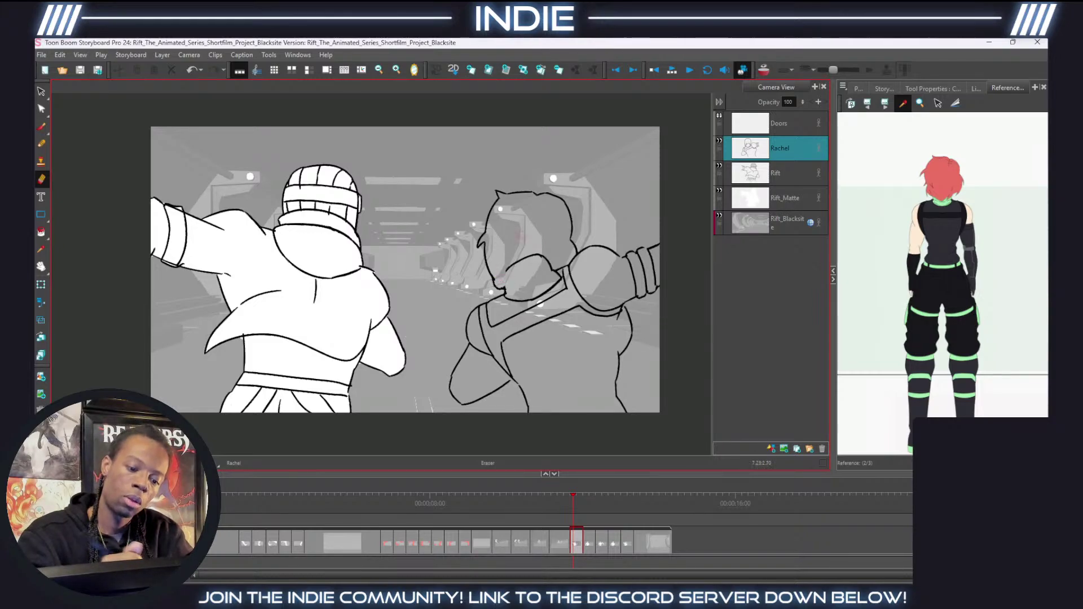
key(ctrl+z)
drag(501, 272, 512, 254)
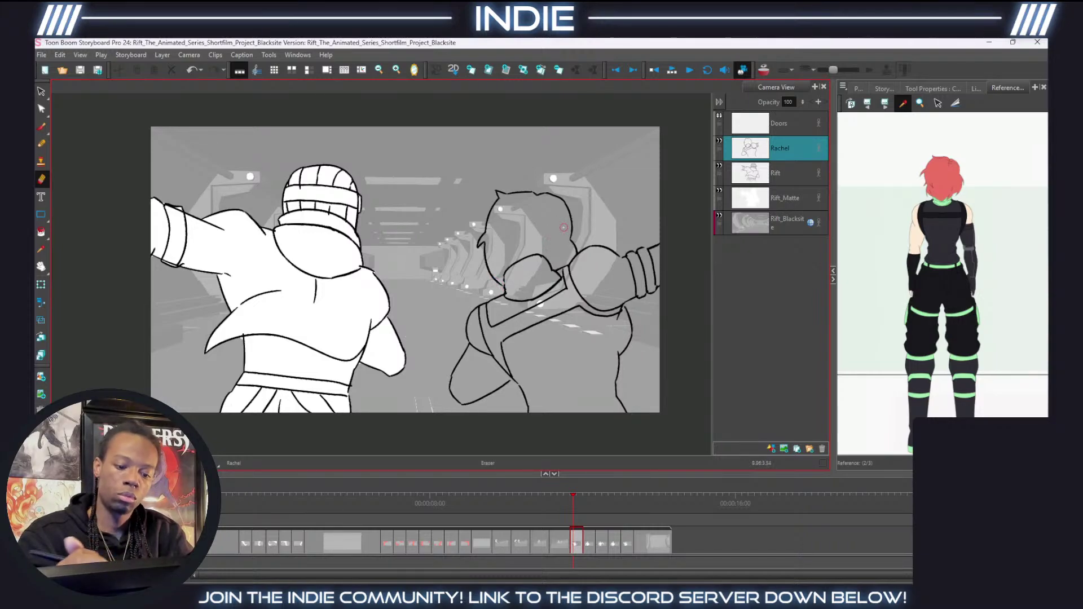
Replace the oval at Rachel's neck with pointed hair tips at the nape and add inner hair strands.
click(41, 143)
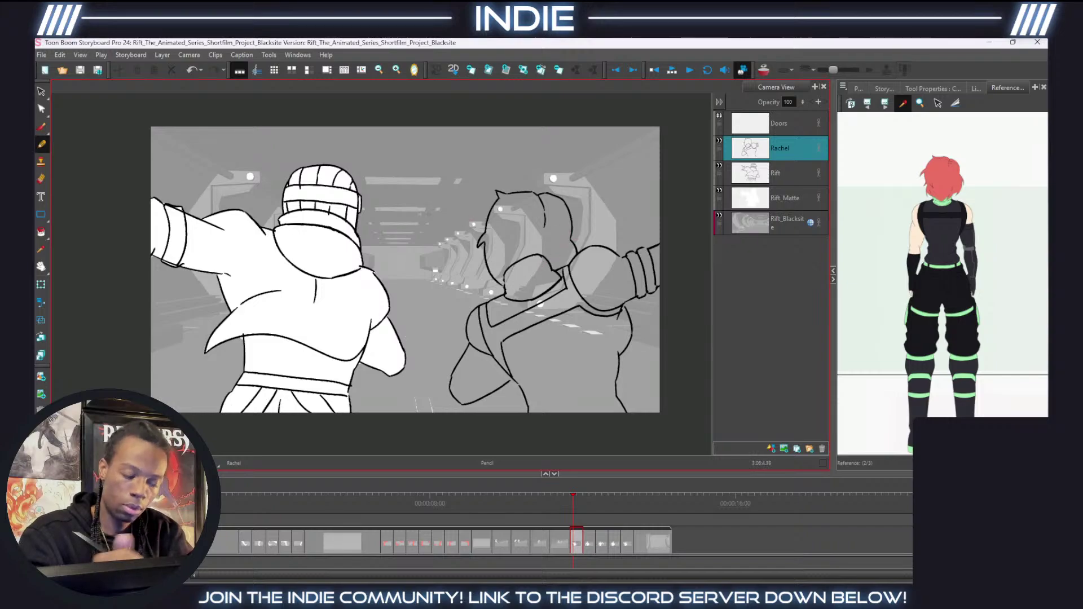
click(41, 179)
mouse_move(548, 264)
mouse_down()
mouse_move(519, 260)
mouse_move(503, 277)
mouse_move(551, 274)
mouse_move(563, 264)
mouse_move(509, 282)
mouse_move(568, 244)
mouse_move(527, 292)
mouse_move(515, 282)
mouse_move(540, 288)
mouse_up()
key(alt+slash)
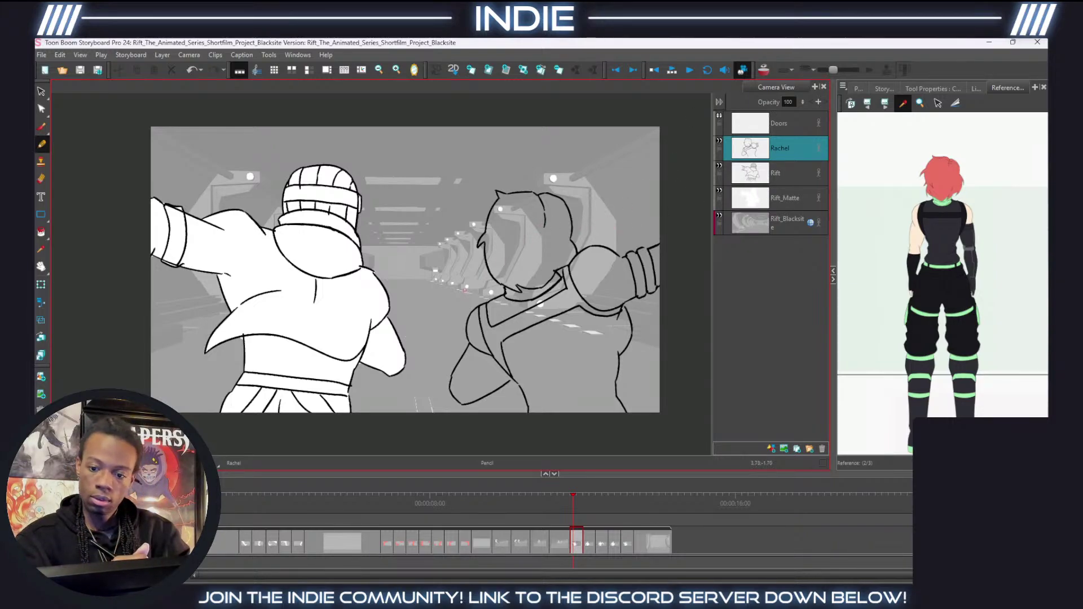
drag(494, 252, 508, 274)
drag(553, 246, 555, 260)
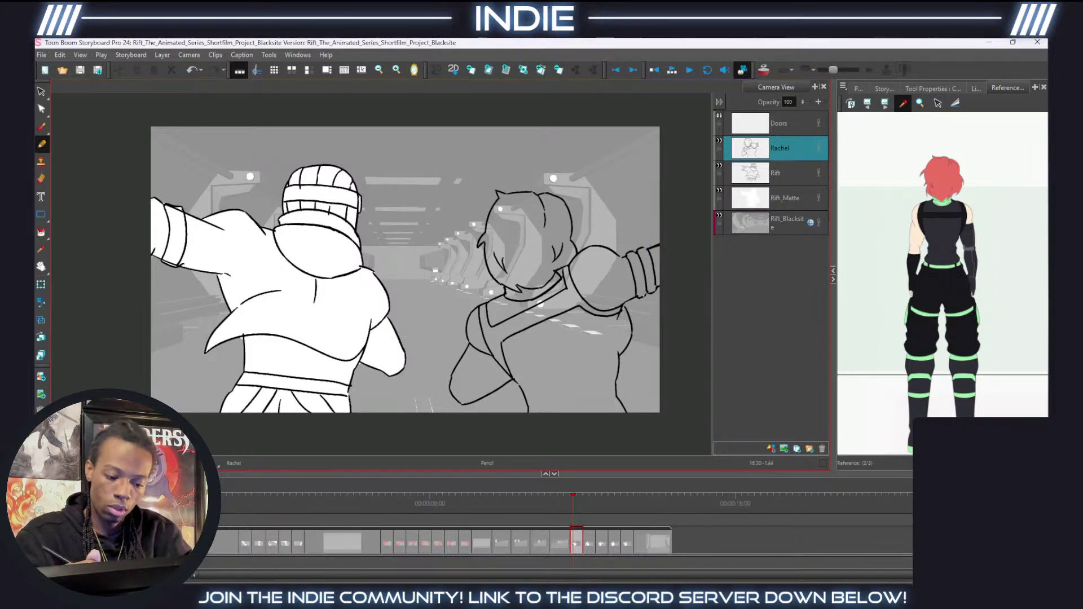
Compare the finished Rachel panel with the following one, and turn on the onion skin in that following panel.
click(590, 545)
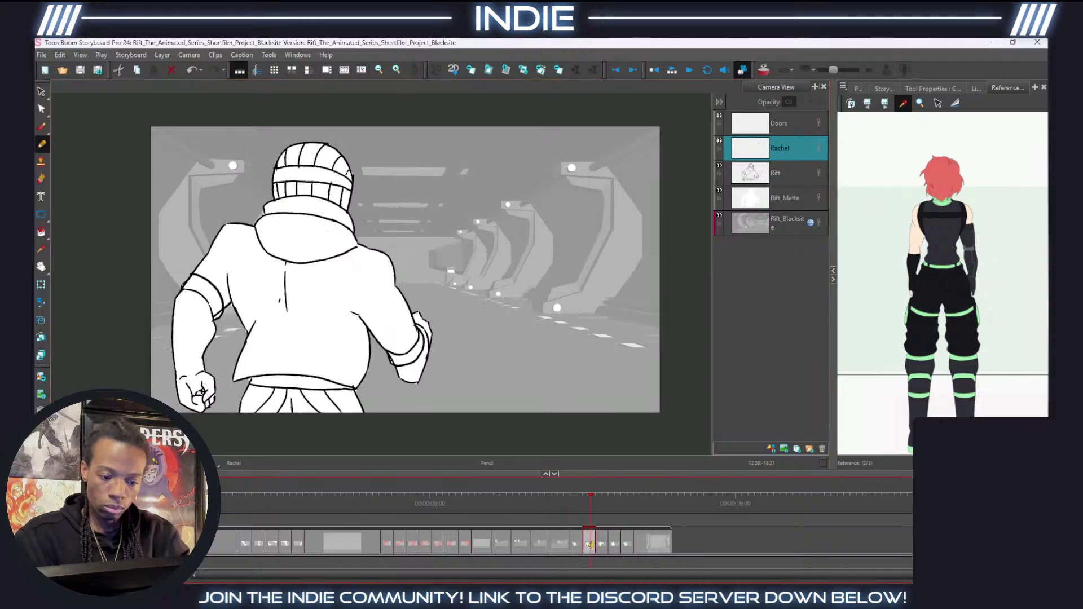
click(579, 545)
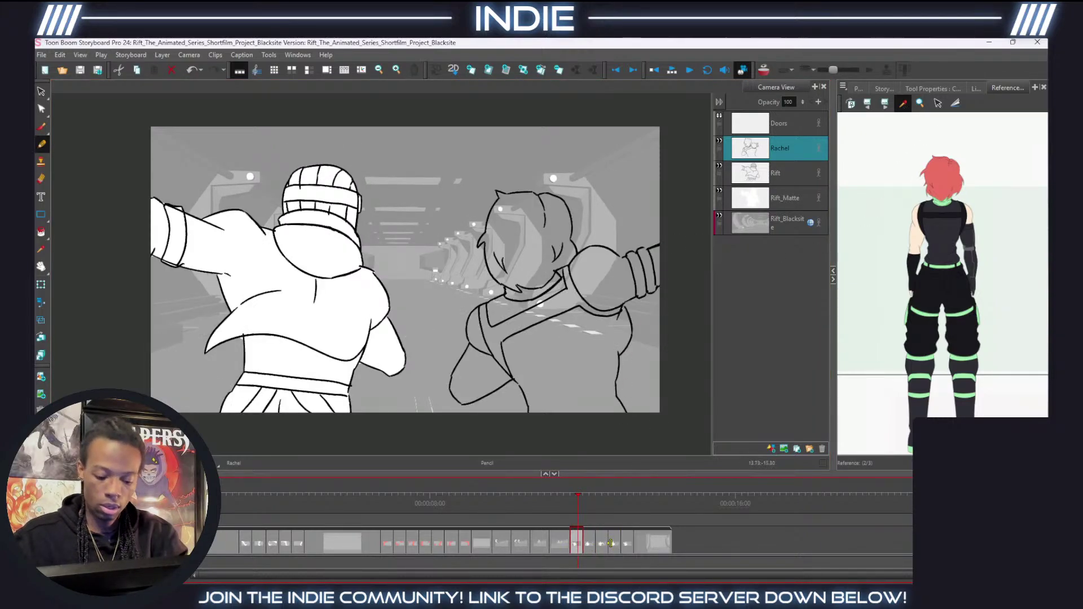
click(591, 545)
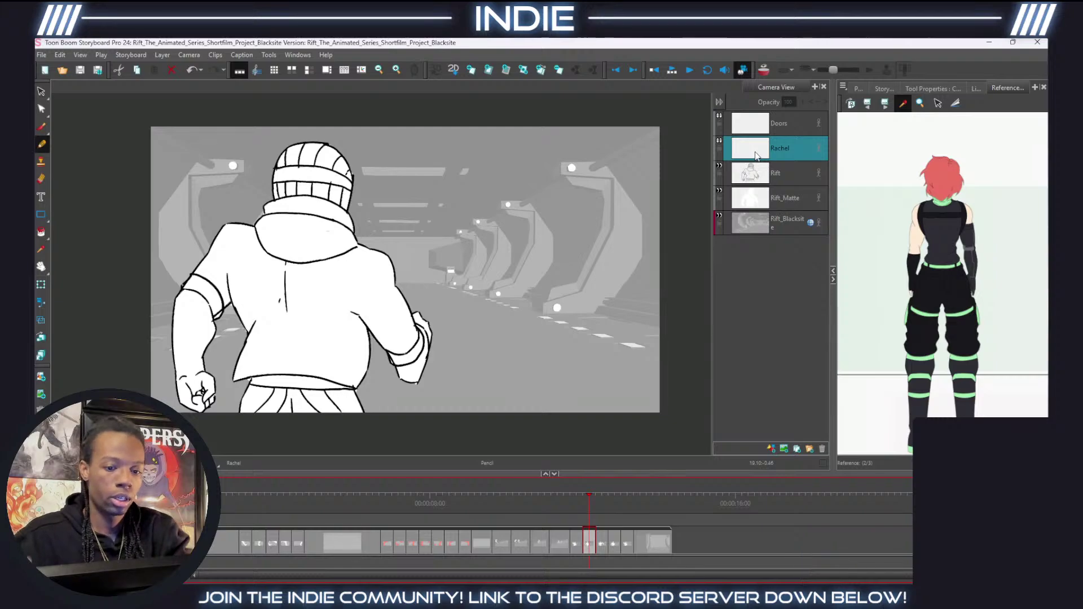
click(763, 69)
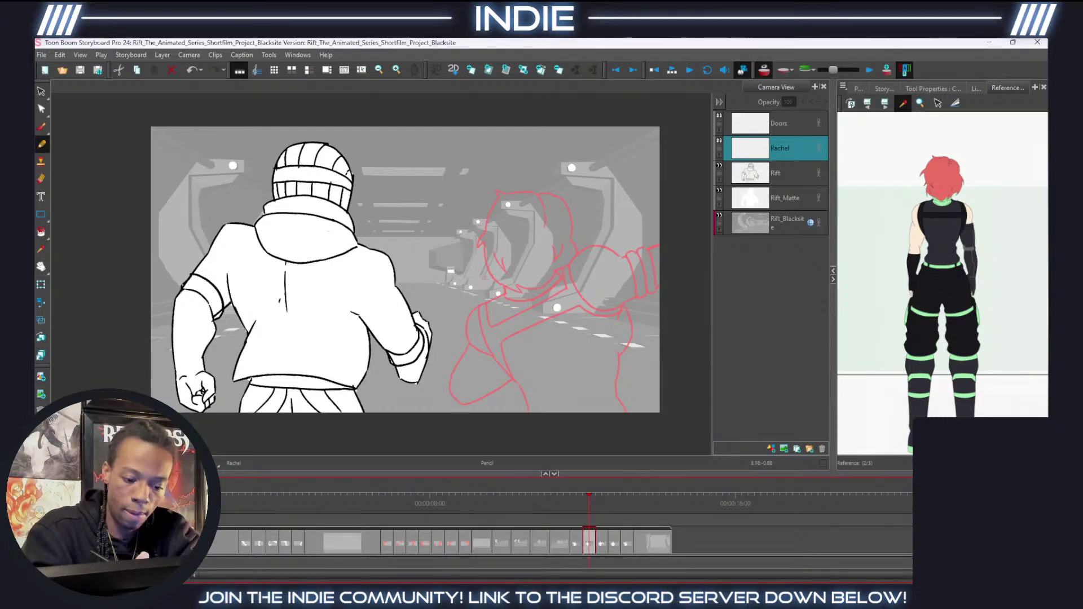
drag(479, 276, 587, 263)
key(ctrl+z)
drag(481, 282, 589, 275)
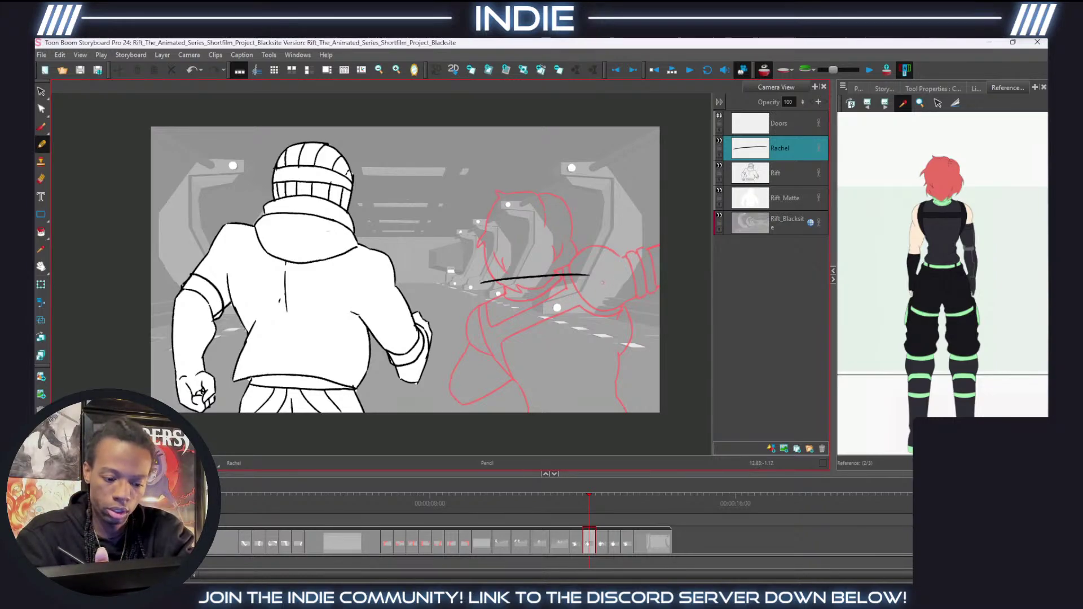
key(ctrl+z)
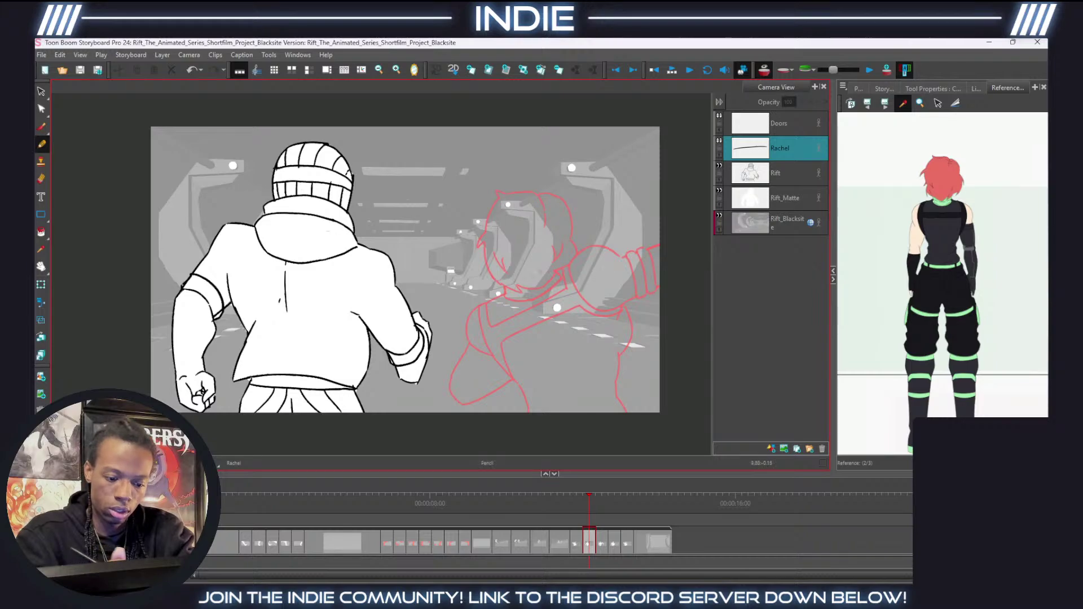
mouse_move(491, 277)
mouse_down()
mouse_move(634, 282)
mouse_move(642, 322)
mouse_up()
key(ctrl+z)
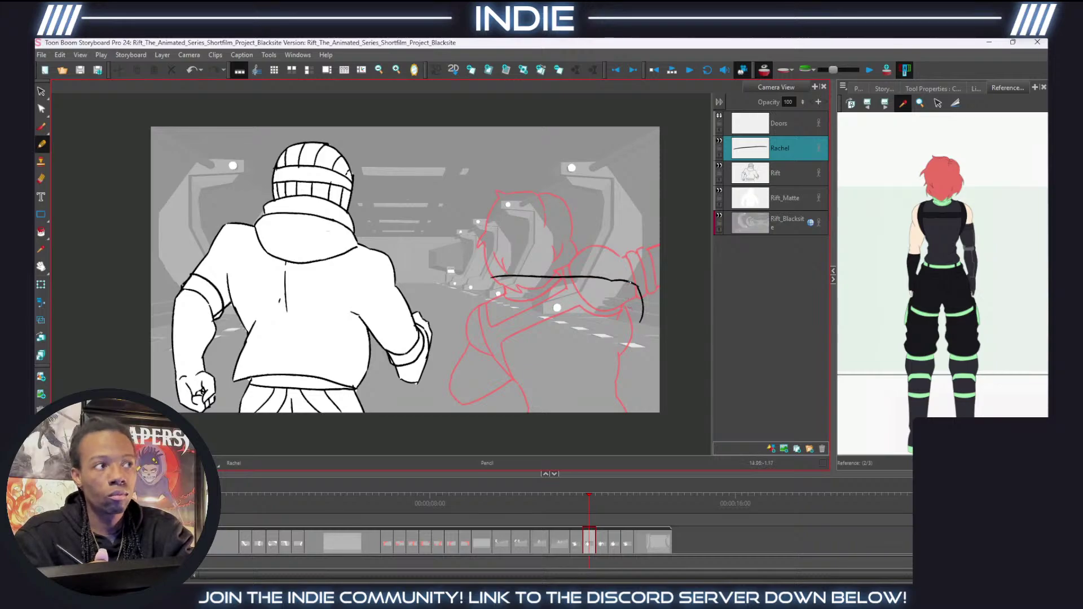
key(ctrl+z)
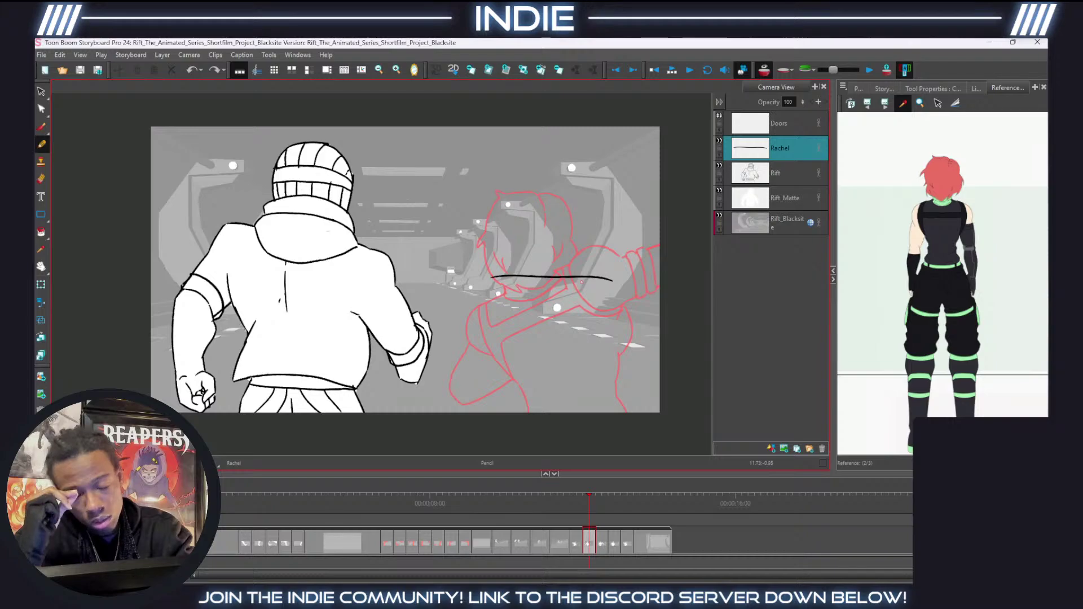
key(ctrl+z)
Draw Rachel's nearly level shoulder line with a rounded shoulder at each end, and switch to the Rift layer.
drag(489, 283, 589, 279)
key(ctrl+z)
mouse_move(488, 283)
mouse_down()
mouse_move(595, 280)
mouse_move(620, 328)
mouse_up()
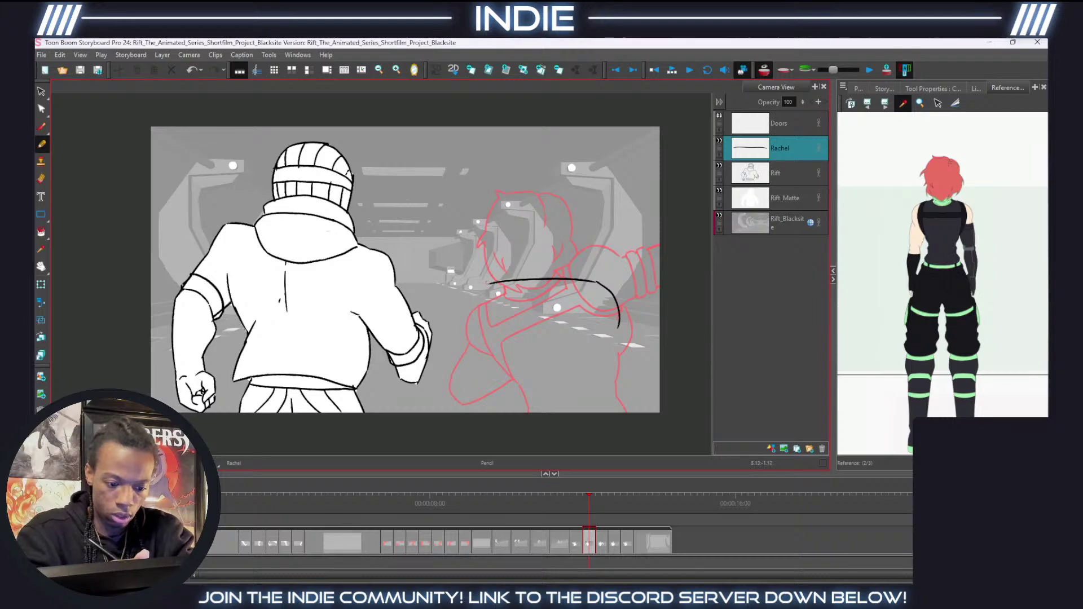
drag(489, 282, 453, 317)
key(ctrl+z)
mouse_move(480, 279)
mouse_down()
mouse_move(493, 284)
mouse_move(450, 305)
mouse_up()
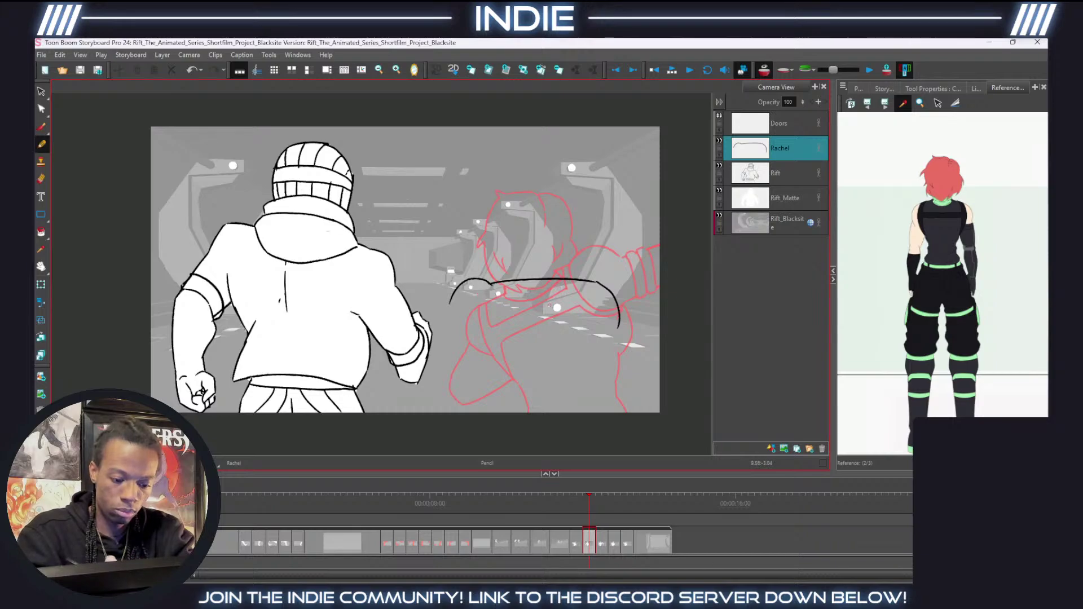
click(778, 178)
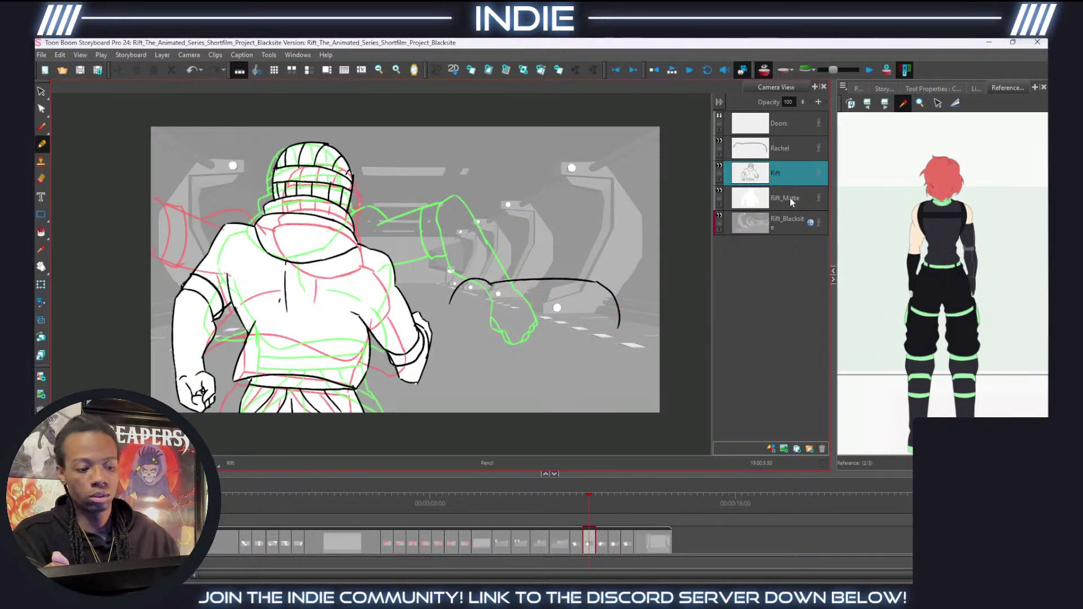
Set the opacity of the Rift layer and the Rift_Matte layer to 30.
drag(798, 104, 800, 134)
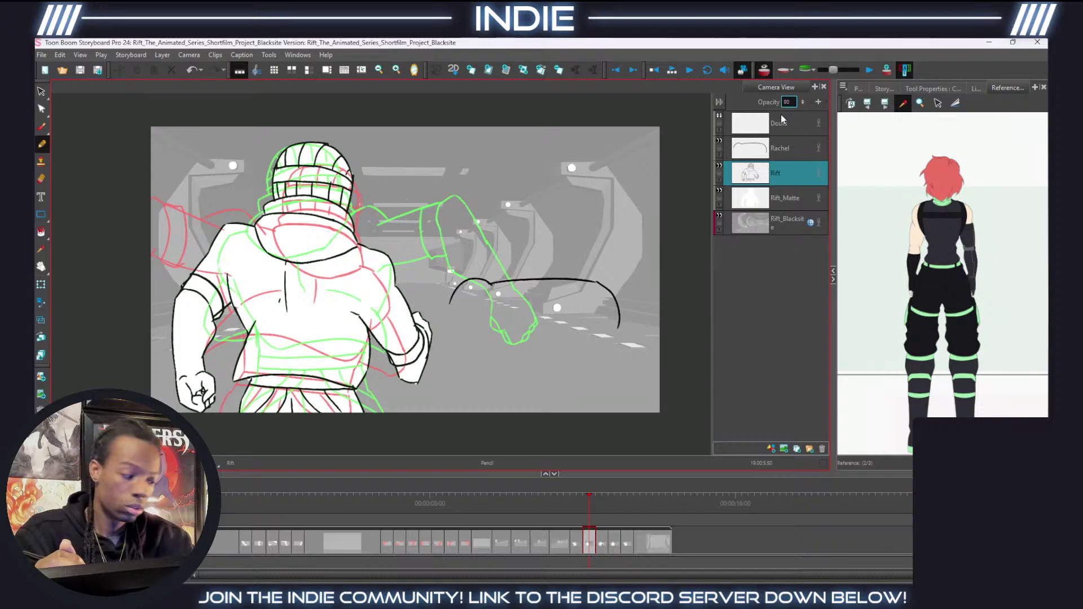
key(BackSpace)
text(40)
click(796, 196)
click(793, 103)
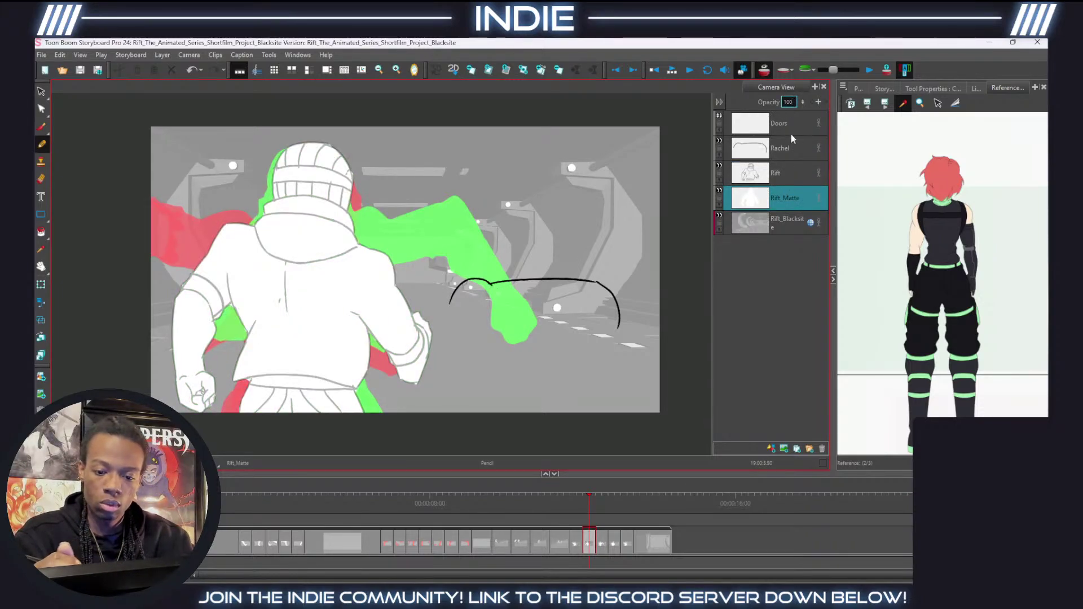
key(BackSpace)
key(BackSpace)
key(BackSpace)
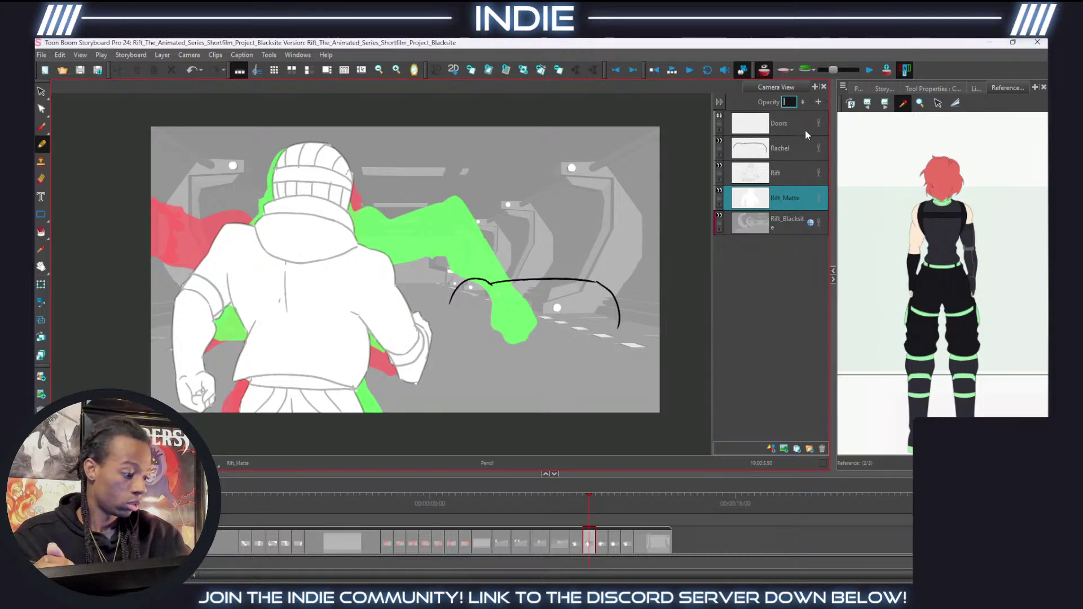
text(30)
key(Return)
On the Rachel layer, sketch her left arm reaching down and outward from the shoulder, and start the right side of her torso.
click(791, 168)
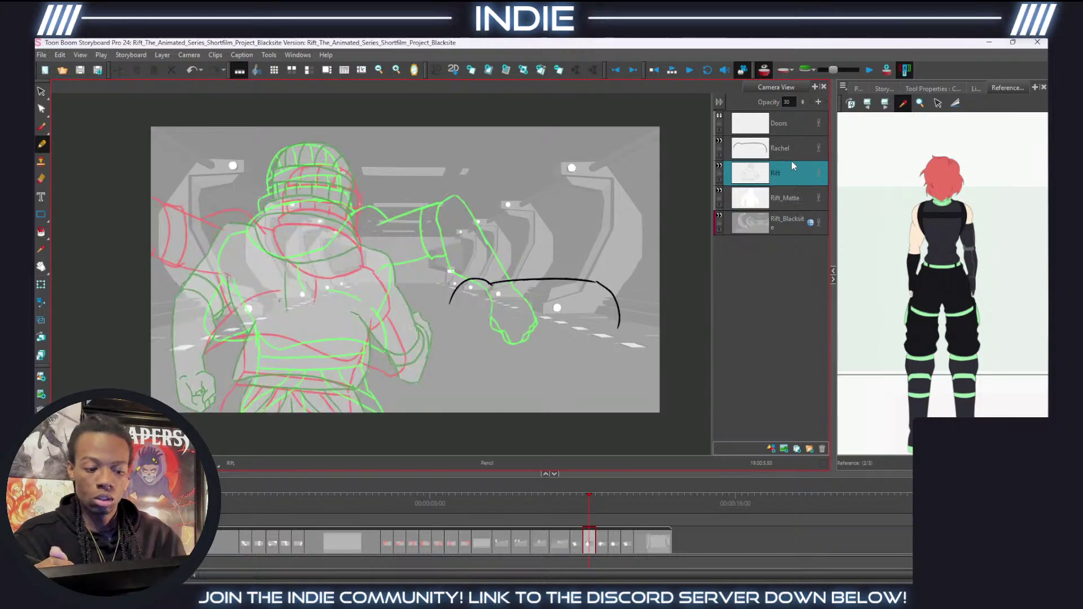
click(792, 152)
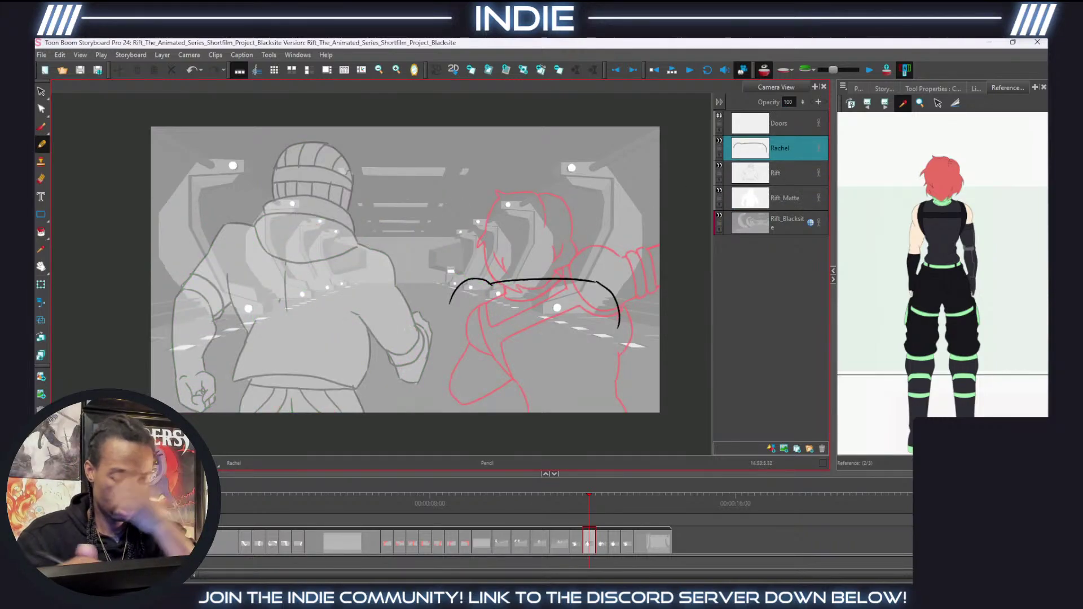
mouse_move(453, 303)
mouse_down()
mouse_move(413, 351)
mouse_move(397, 398)
mouse_up()
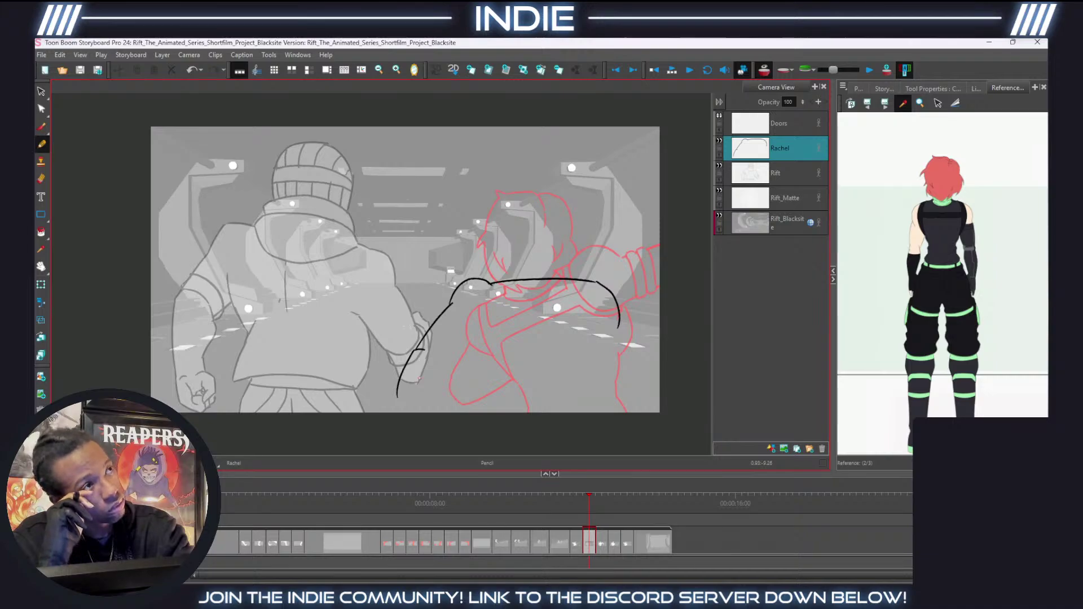
drag(619, 324, 612, 374)
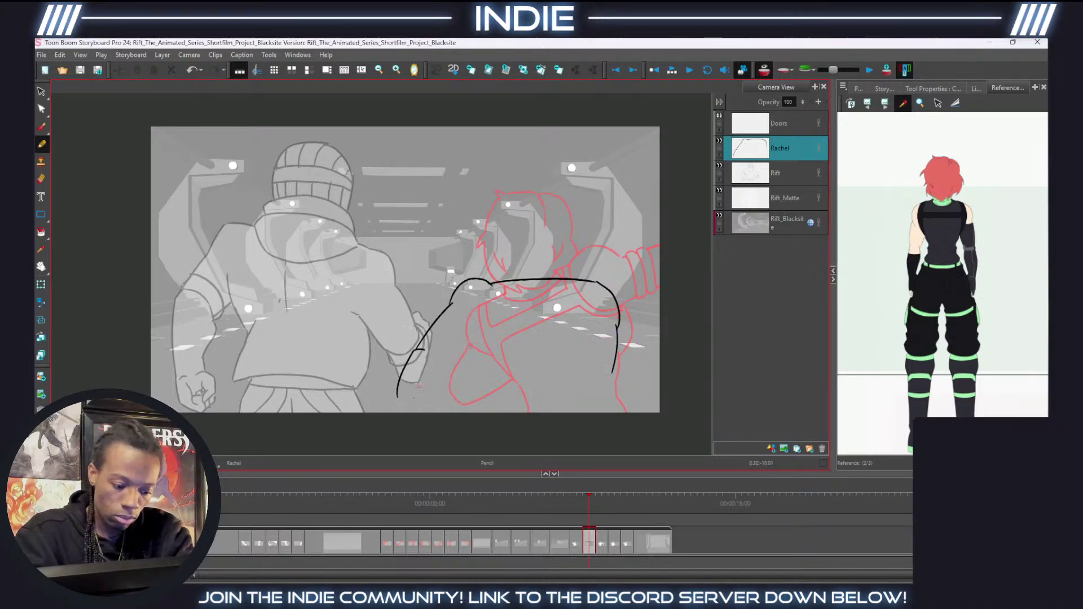
mouse_move(449, 354)
mouse_down()
mouse_move(454, 377)
mouse_move(437, 413)
mouse_move(398, 413)
mouse_up()
drag(485, 333, 459, 371)
key(ctrl+z)
Draw both sides of Rachel's torso down to the panel's lower edge, and try a first stroke for her right arm.
drag(479, 326, 497, 365)
key(ctrl+z)
drag(485, 327, 514, 413)
drag(608, 369, 617, 413)
mouse_move(456, 372)
mouse_down()
mouse_move(491, 344)
mouse_move(454, 374)
mouse_up()
key(ctrl+z)
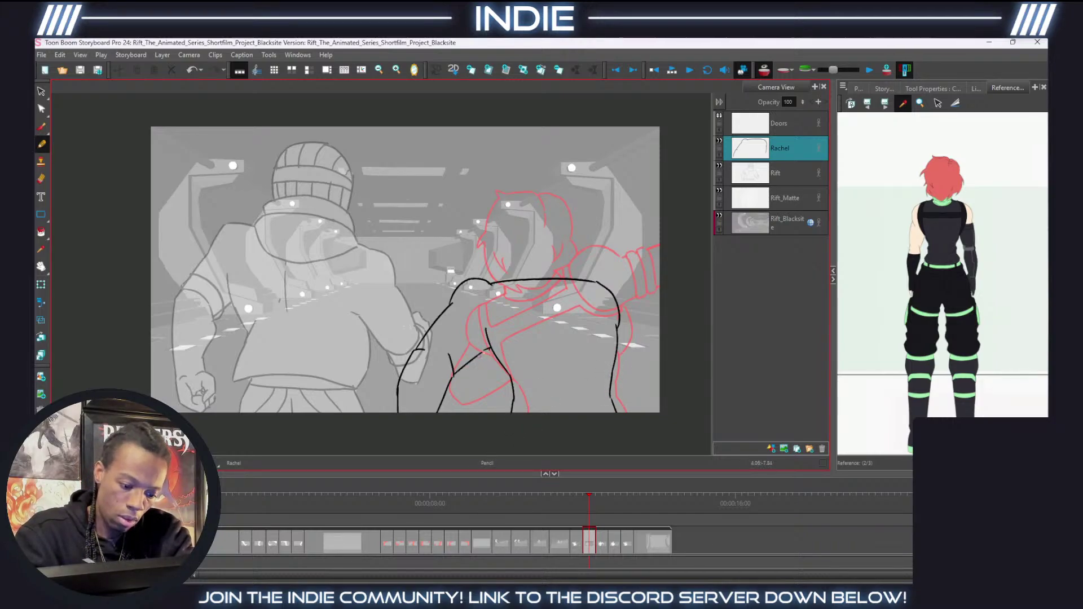
drag(621, 310, 642, 347)
key(ctrl+z)
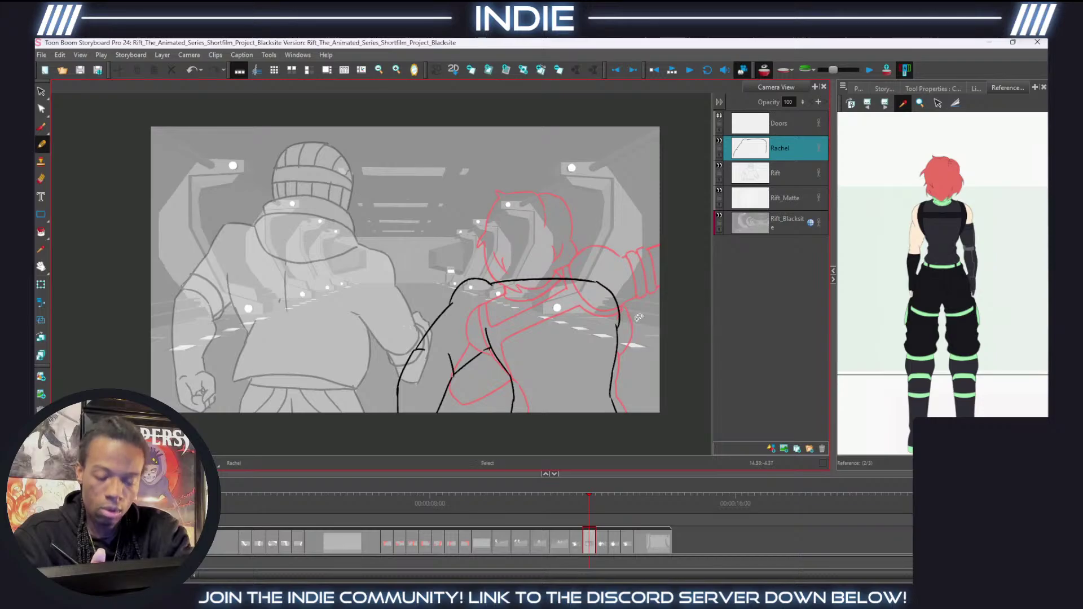
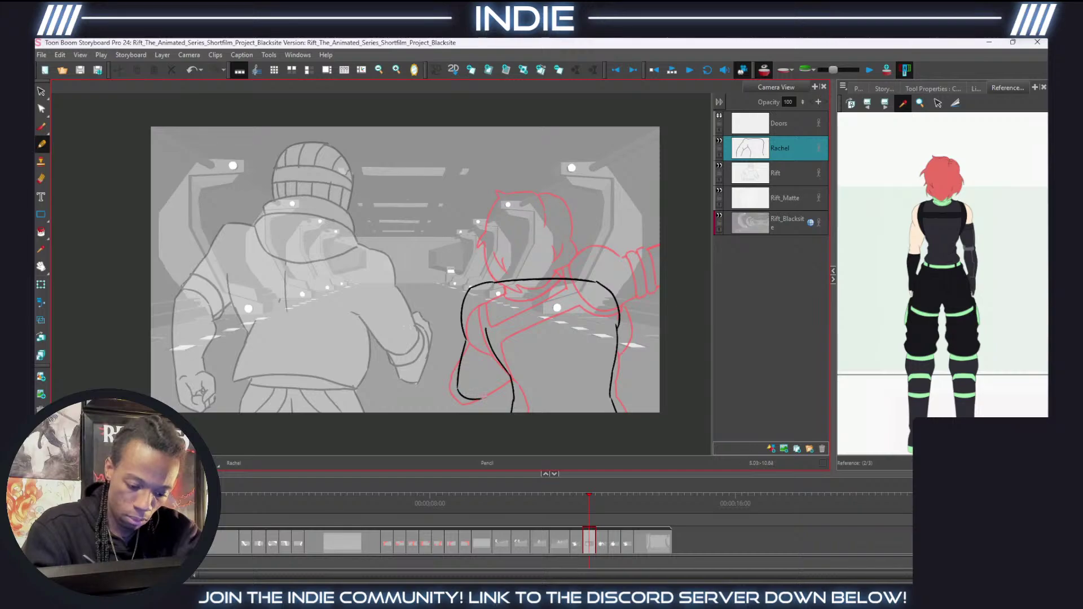
Redraw Rachel's left arm bent, with a rounded elbow joining the torso and a small hand outline beside the forearm.
key(ctrl+z)
mouse_move(466, 342)
mouse_down()
mouse_move(462, 398)
mouse_move(490, 400)
mouse_move(508, 361)
mouse_up()
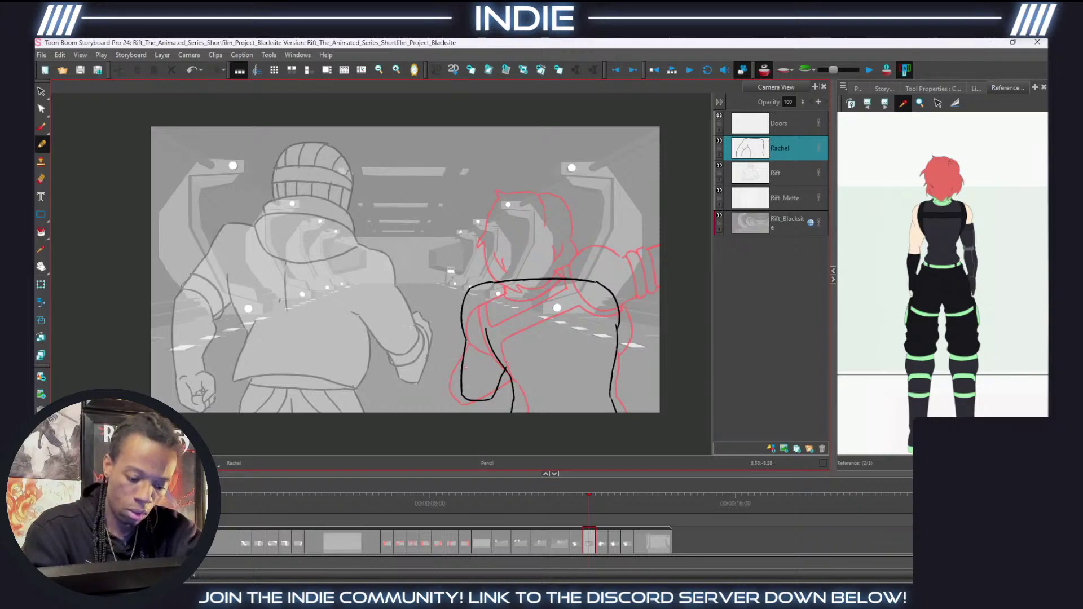
drag(457, 379, 466, 404)
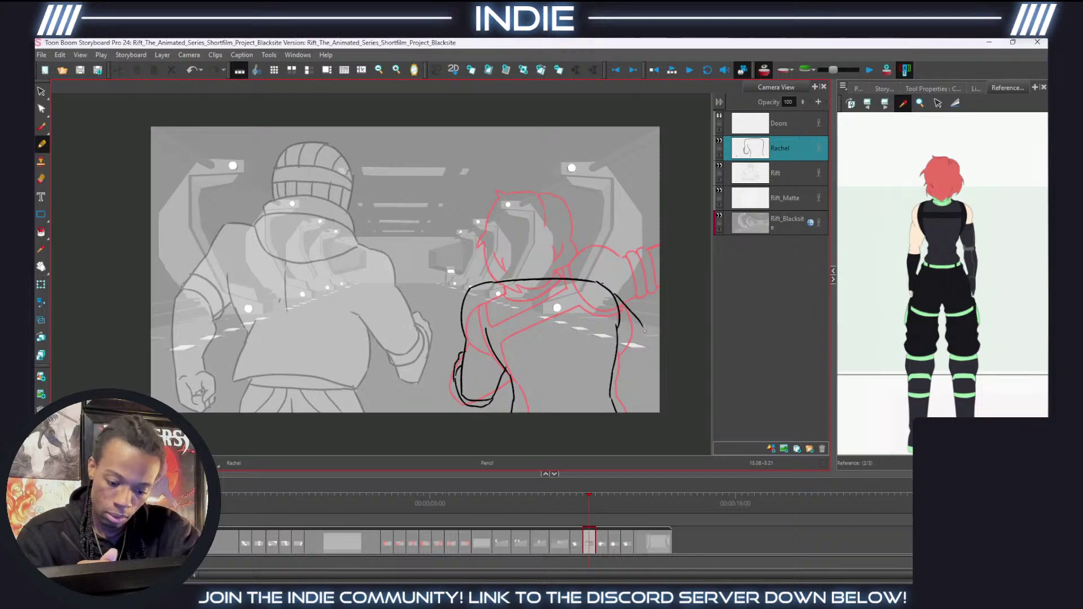
Erase Rachel's rounded right shoulder and draw her right upper arm angled outward to the panel's edge.
click(42, 180)
drag(604, 285, 620, 325)
click(41, 144)
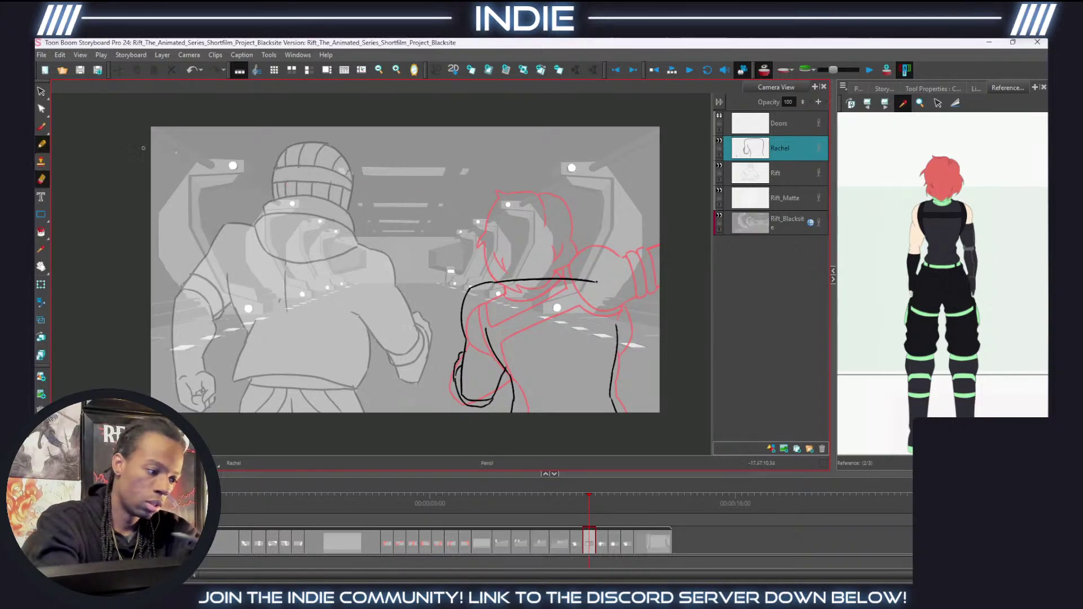
mouse_move(596, 283)
mouse_down()
mouse_move(620, 273)
mouse_move(604, 280)
mouse_move(643, 292)
mouse_move(633, 290)
mouse_move(659, 342)
mouse_move(636, 352)
mouse_up()
key(ctrl+z)
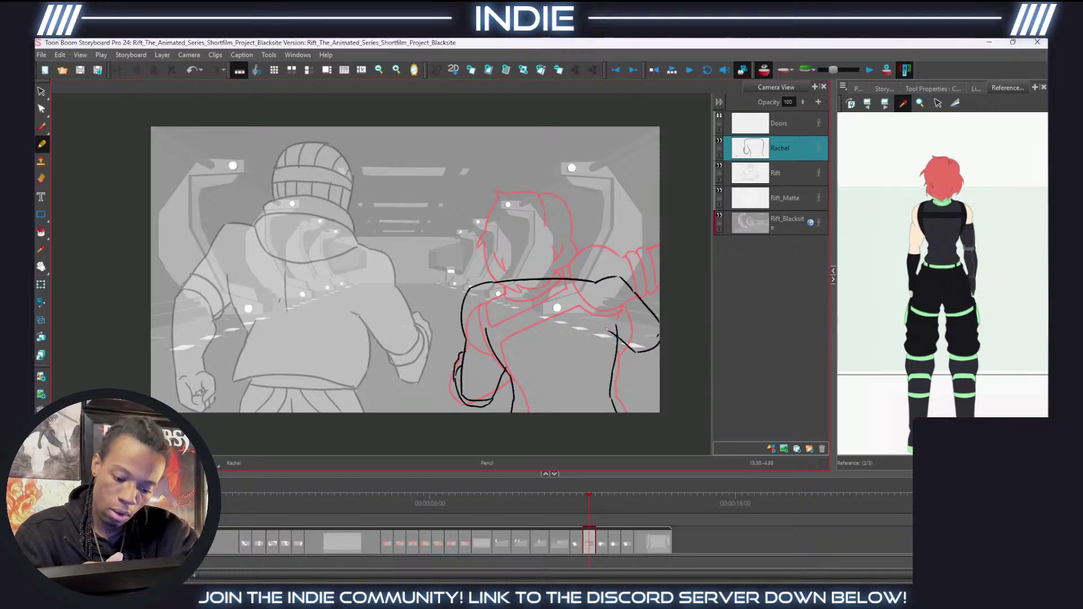
Draw Rachel's right forearm down to the panel's lower edge and rework the elbow line where it meets the frame.
mouse_move(632, 338)
mouse_down()
mouse_move(632, 362)
mouse_move(661, 400)
mouse_up()
key(ctrl+z)
key(ctrl+z)
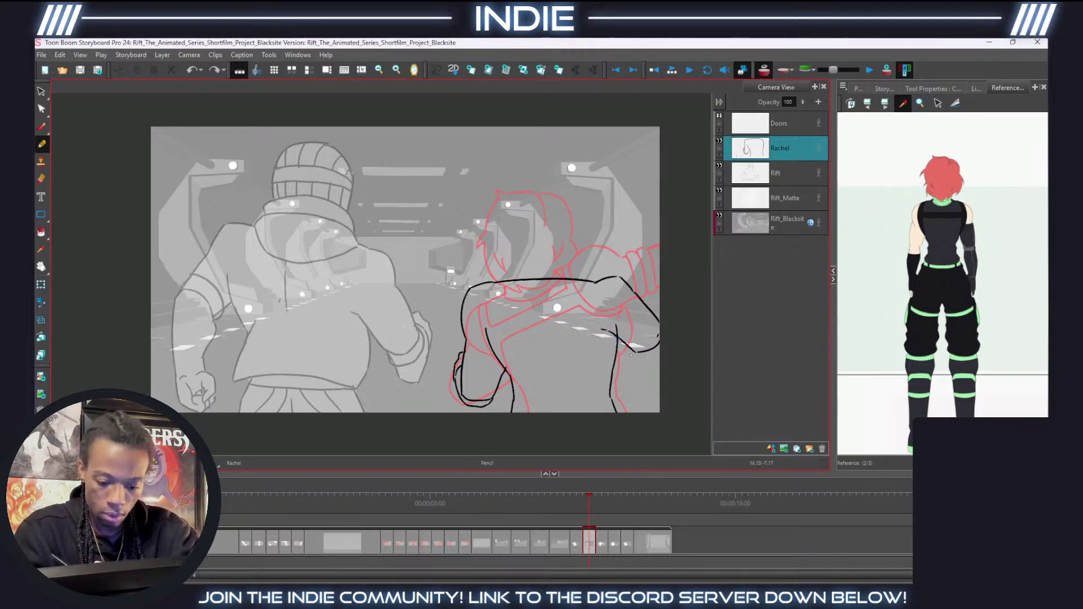
drag(630, 357, 647, 414)
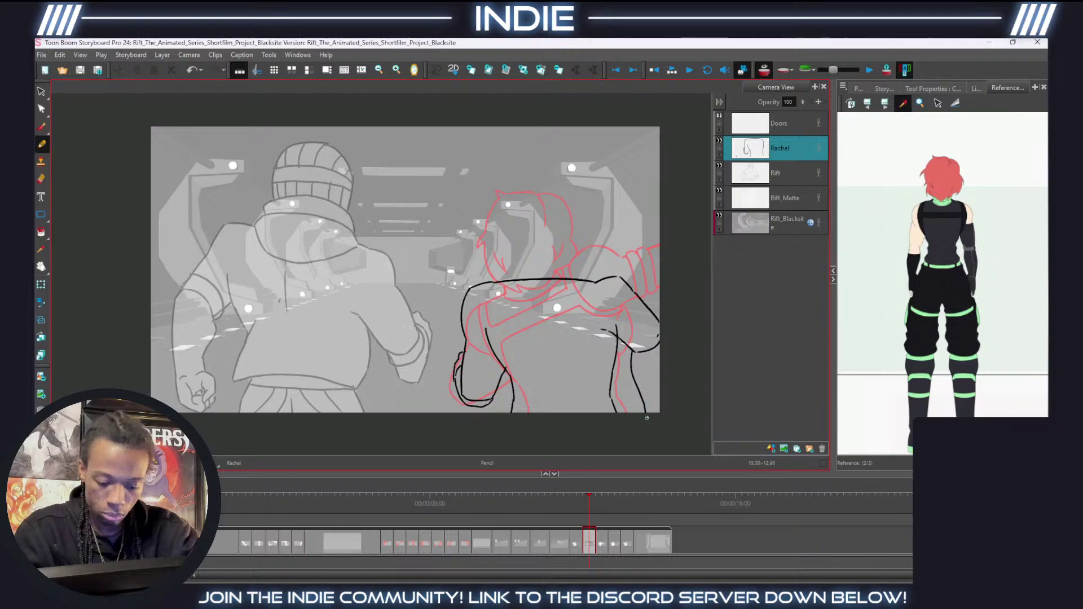
click(41, 178)
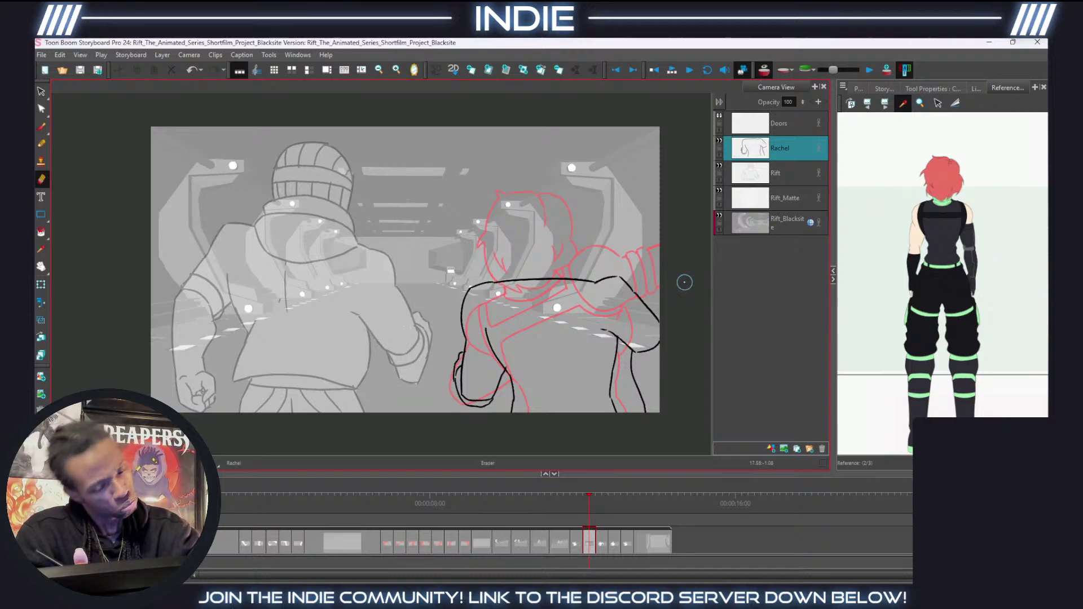
click(42, 143)
mouse_move(663, 323)
mouse_down()
mouse_move(642, 329)
mouse_move(631, 367)
mouse_move(642, 353)
mouse_up()
click(41, 179)
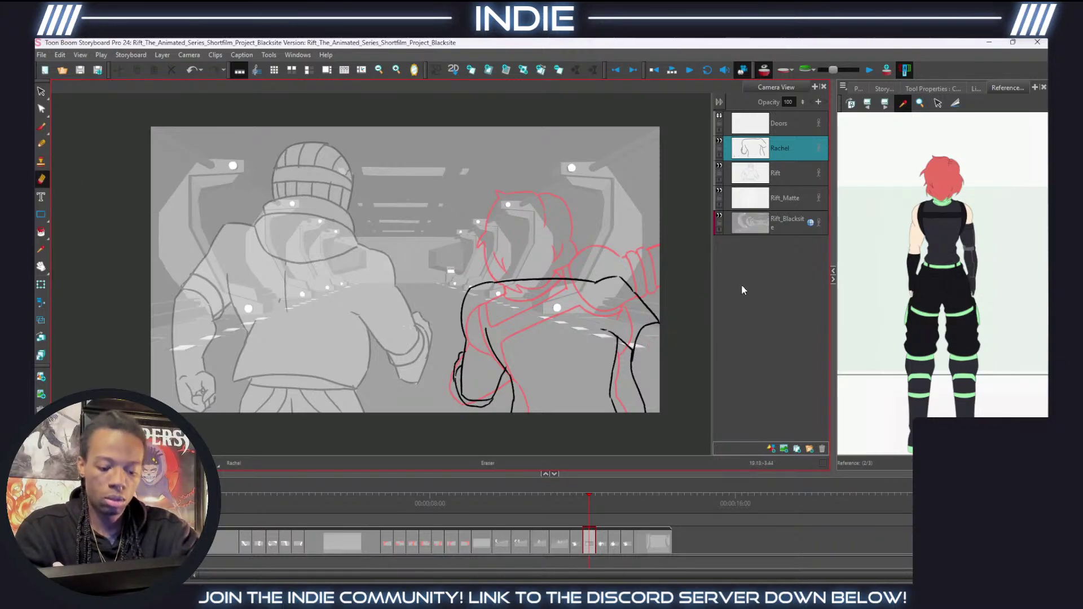
Clean up the join between Rachel's shoulder line and her right upper arm.
drag(591, 282, 601, 281)
click(41, 143)
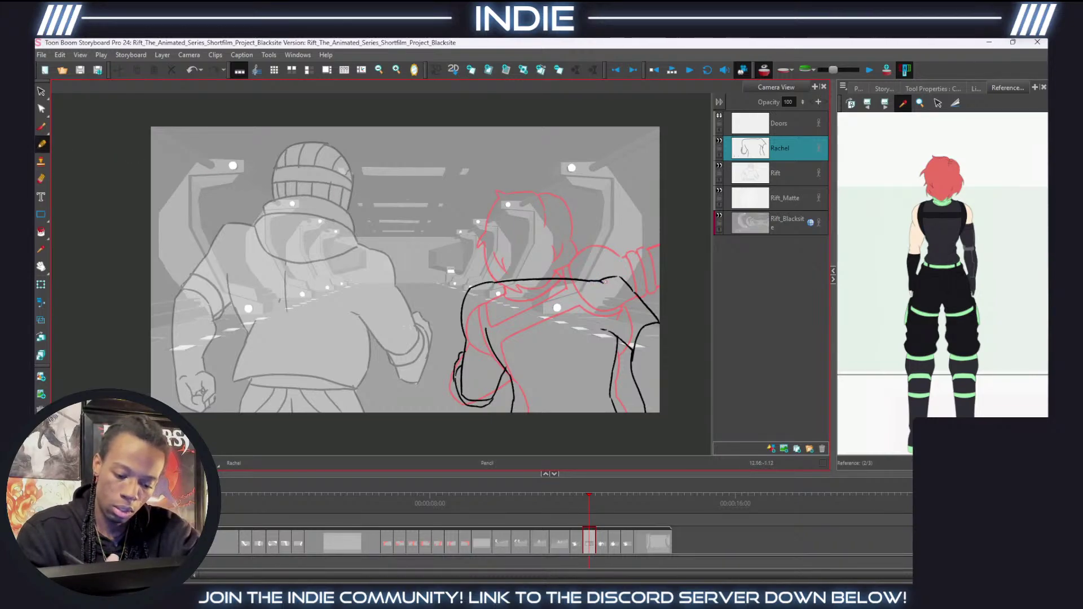
key(ctrl+z)
key(ctrl+shift+z)
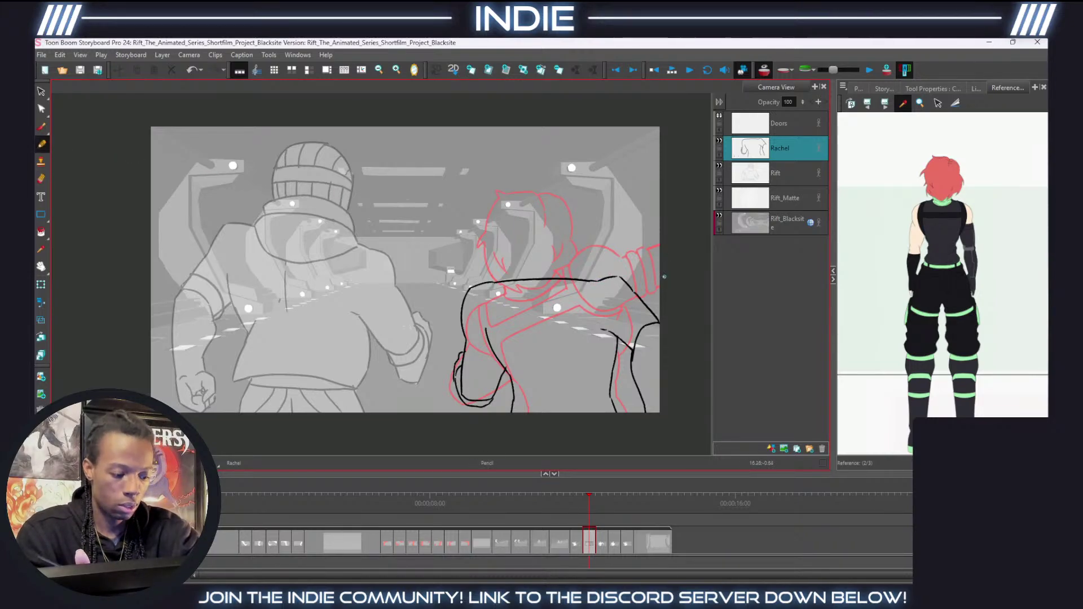
Erase the stray lines around Rachel's armpits and extend the inner line of her left arm into her back.
click(41, 179)
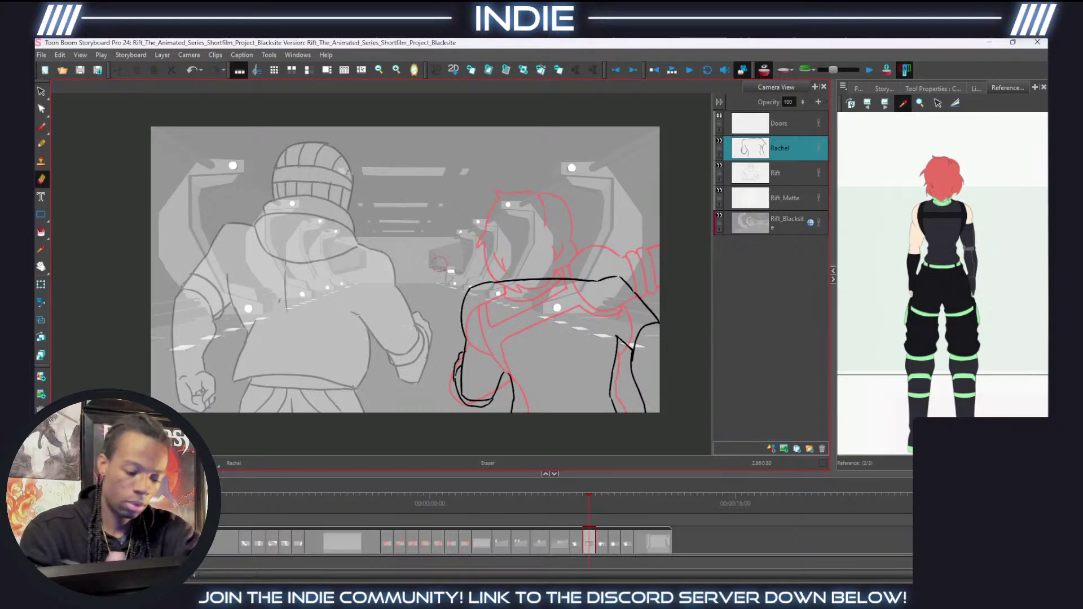
click(41, 144)
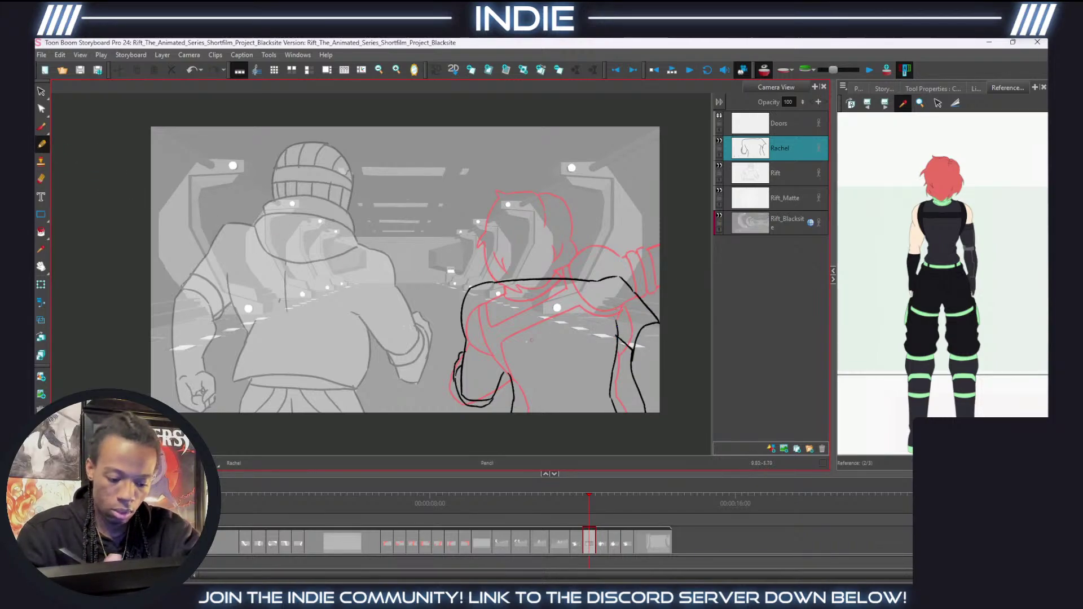
drag(503, 374, 516, 350)
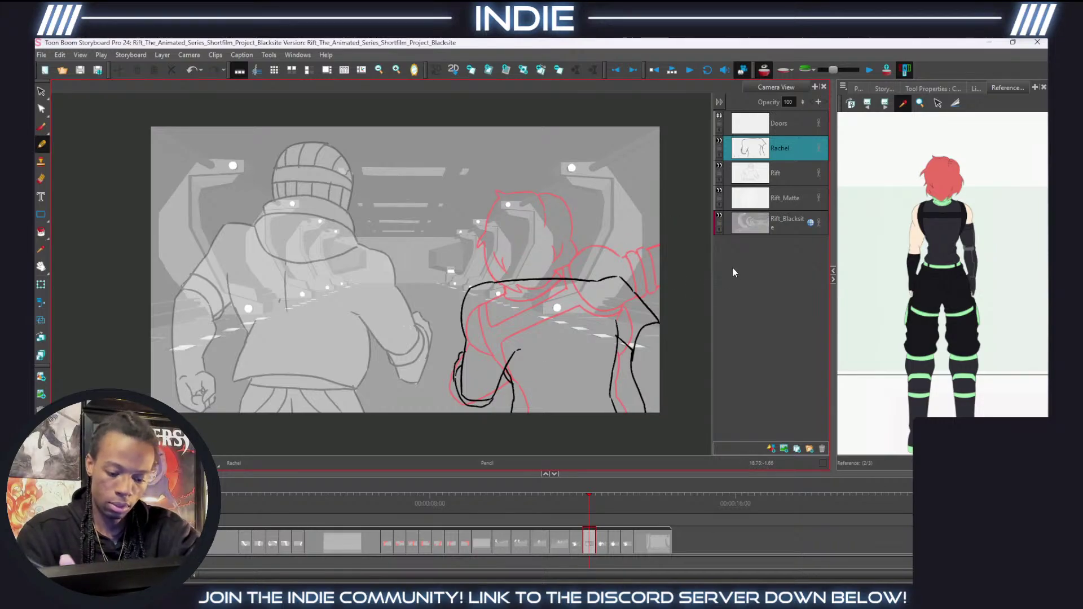
Compare Rachel's pose with the preceding panel and with its onion skin, leaving the onion skin off.
click(764, 70)
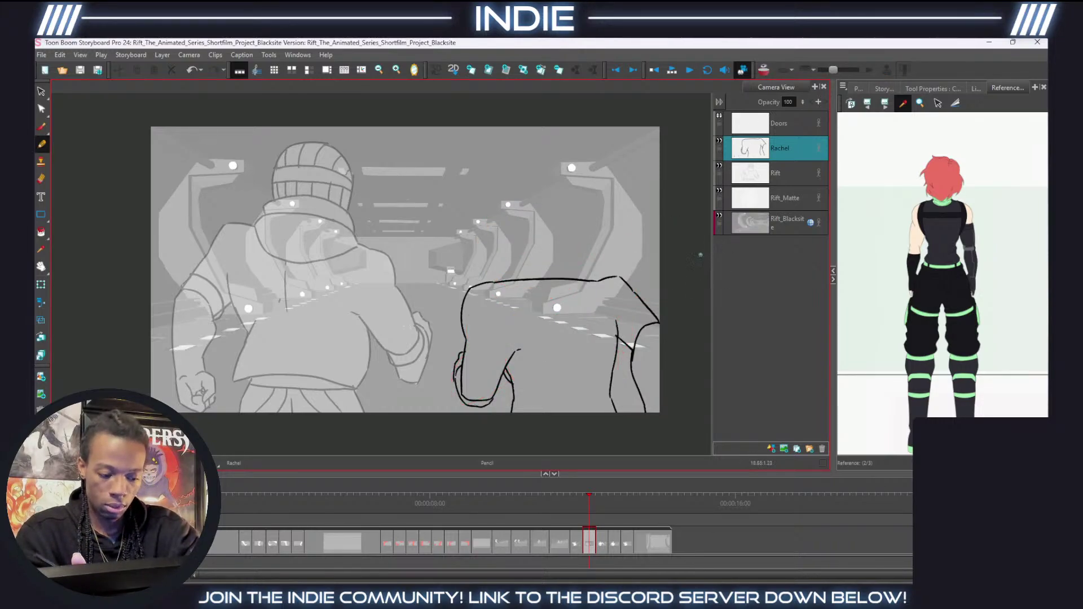
click(575, 540)
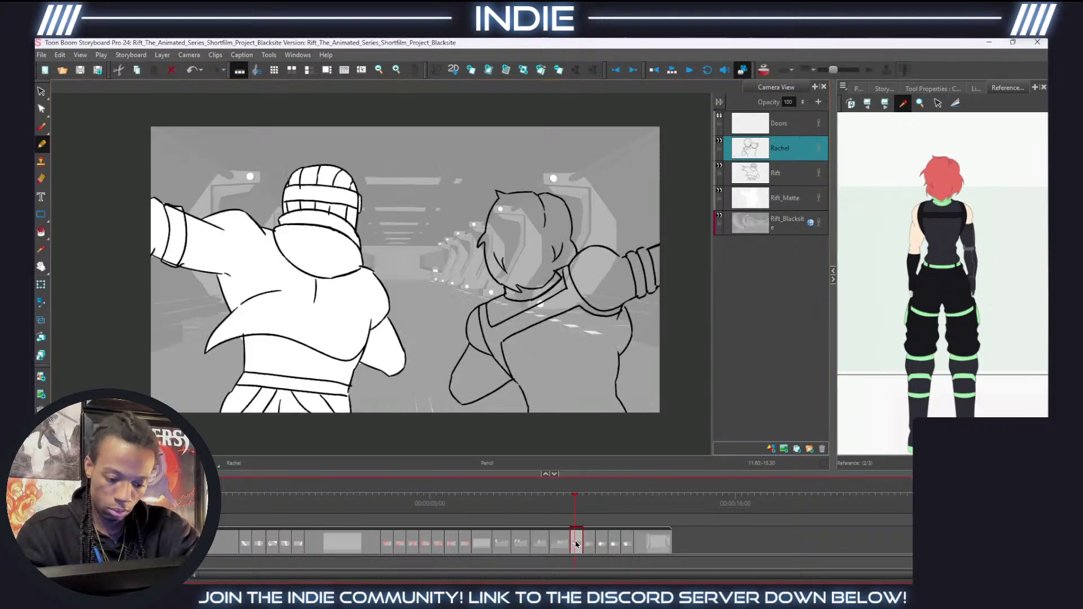
click(590, 542)
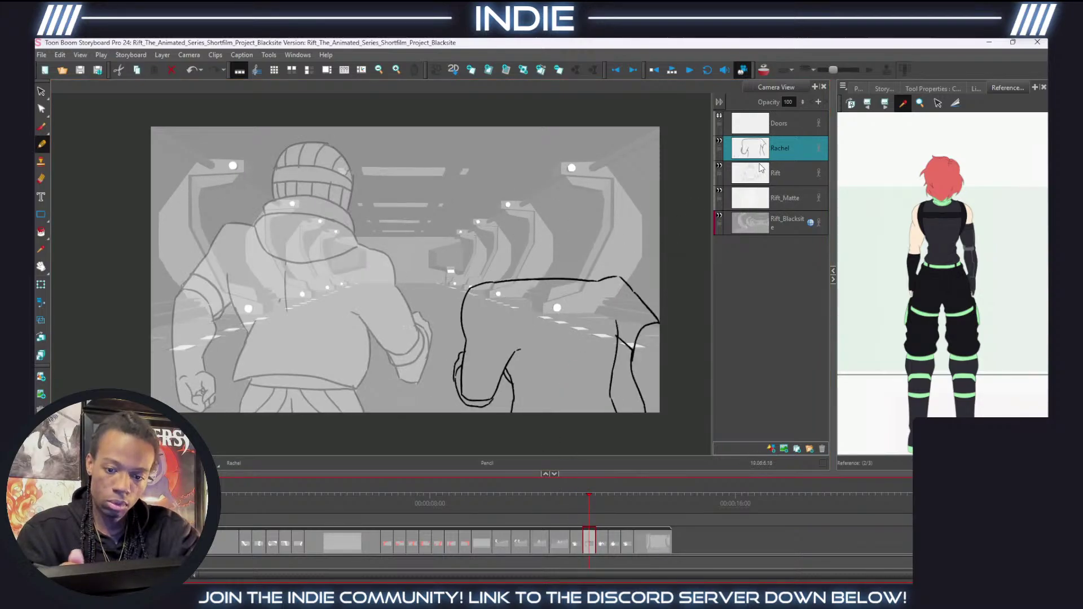
click(764, 71)
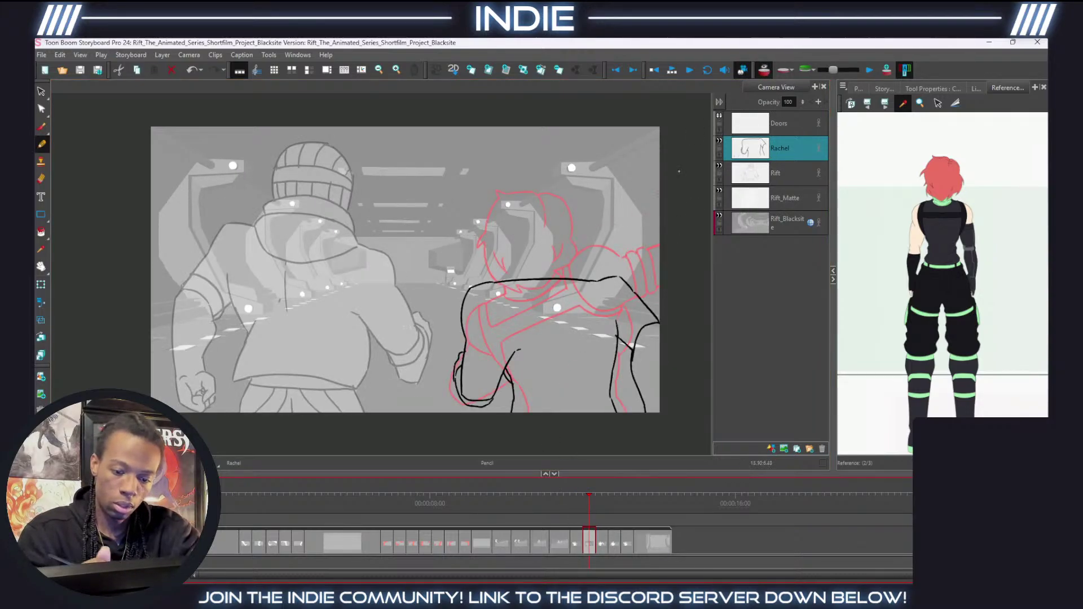
click(764, 70)
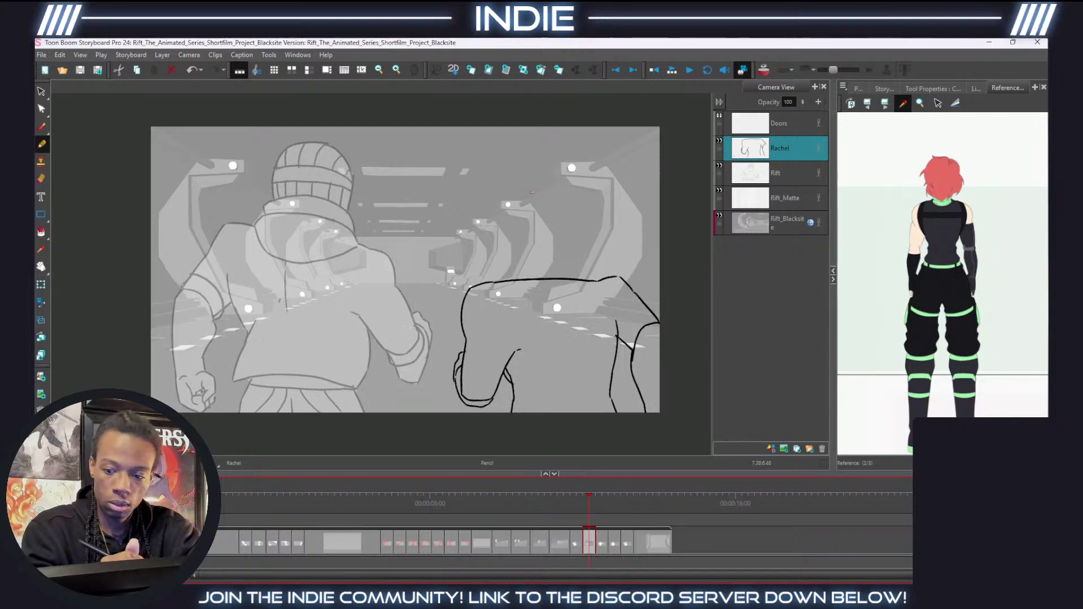
Try drawing Rachel's head above the shoulder line, with spiky hair tips at the sides and a curved lower edge.
drag(534, 199, 511, 200)
key(ctrl+z)
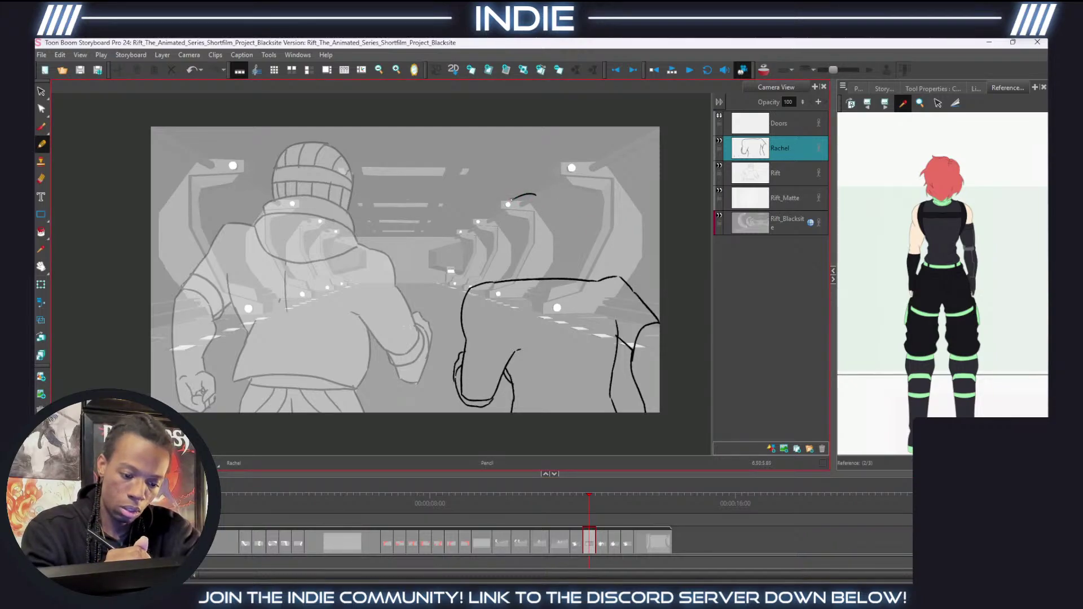
mouse_move(509, 206)
mouse_down()
mouse_move(485, 250)
mouse_move(504, 241)
mouse_move(492, 249)
mouse_move(497, 232)
mouse_move(487, 244)
mouse_move(501, 270)
mouse_up()
key(ctrl+z)
key(ctrl+z)
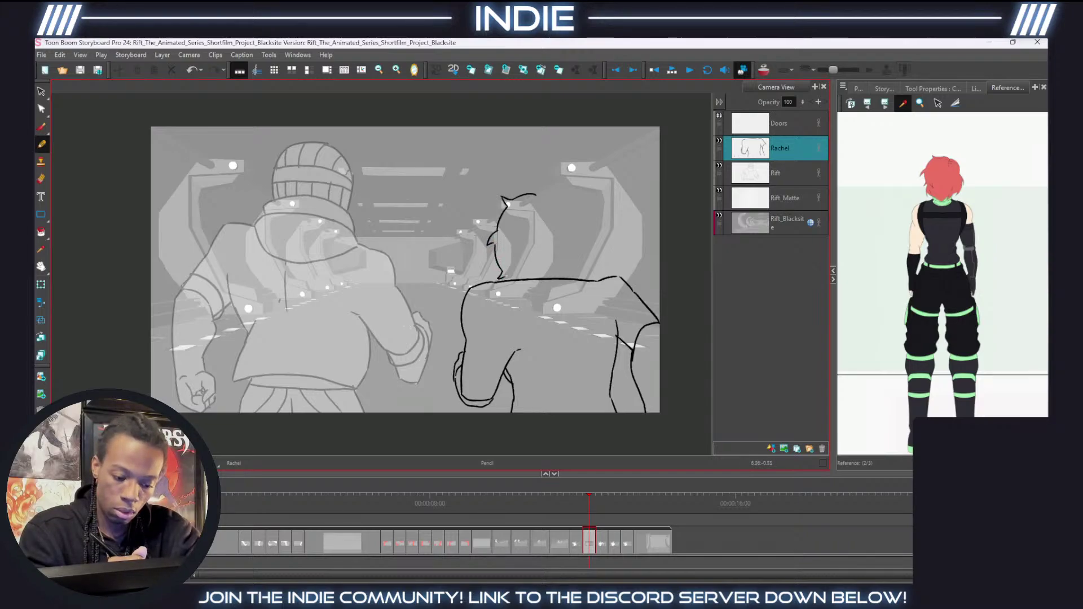
drag(509, 278, 548, 299)
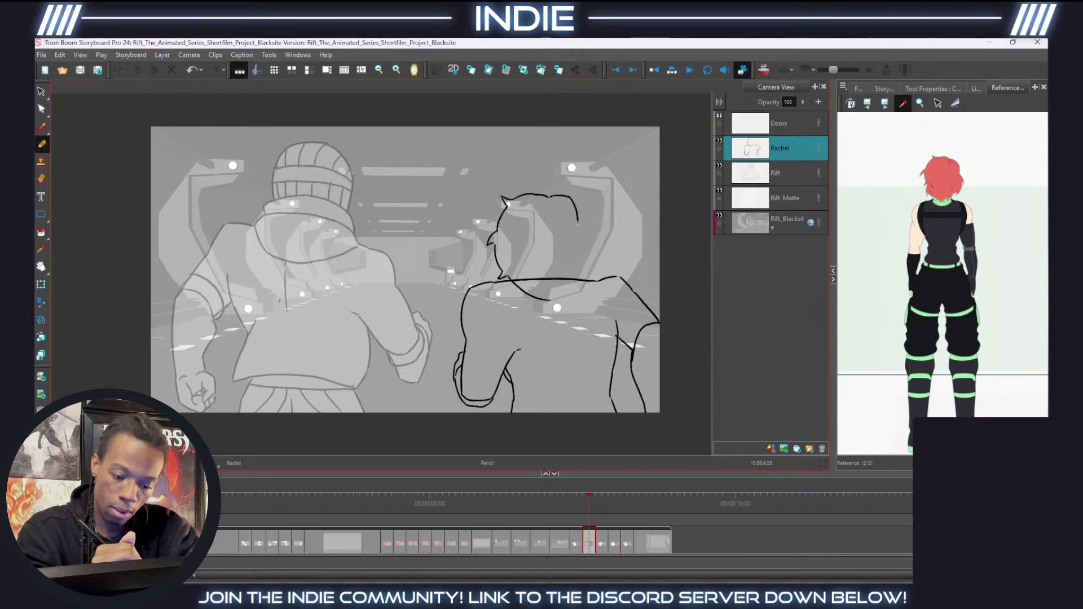
mouse_move(575, 203)
mouse_down()
mouse_move(593, 250)
mouse_move(582, 293)
mouse_move(570, 260)
mouse_move(581, 282)
mouse_up()
key(ctrl+z)
key(ctrl+z)
key(ctrl+z)
drag(583, 276, 540, 299)
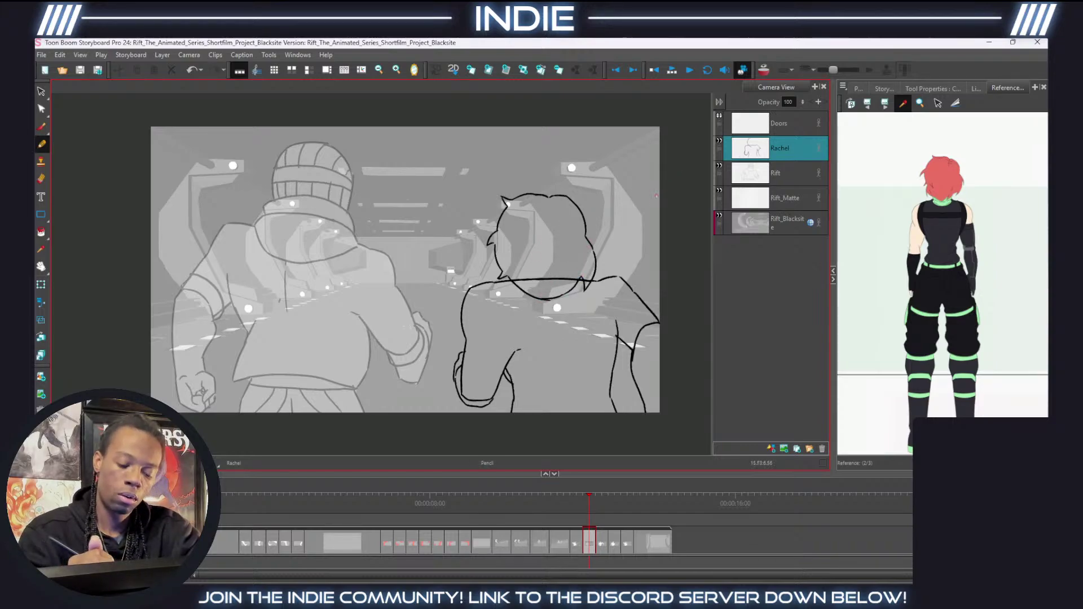
Check the new head against the preceding panel and turn the onion skin back on.
click(575, 545)
click(586, 546)
click(764, 69)
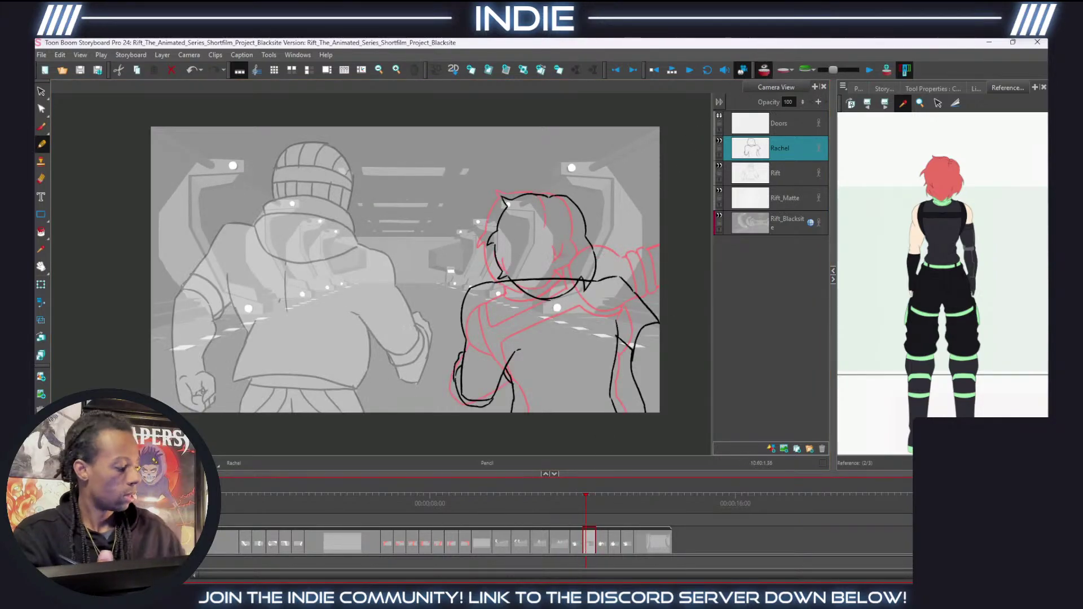
Undo all the strokes of Rachel's new head, leaving only her shoulders, arms and torso.
key(ctrl+z)
key(ctrl+z)
key(ctrl+z)
key(ctrl+z)
key(ctrl+z)
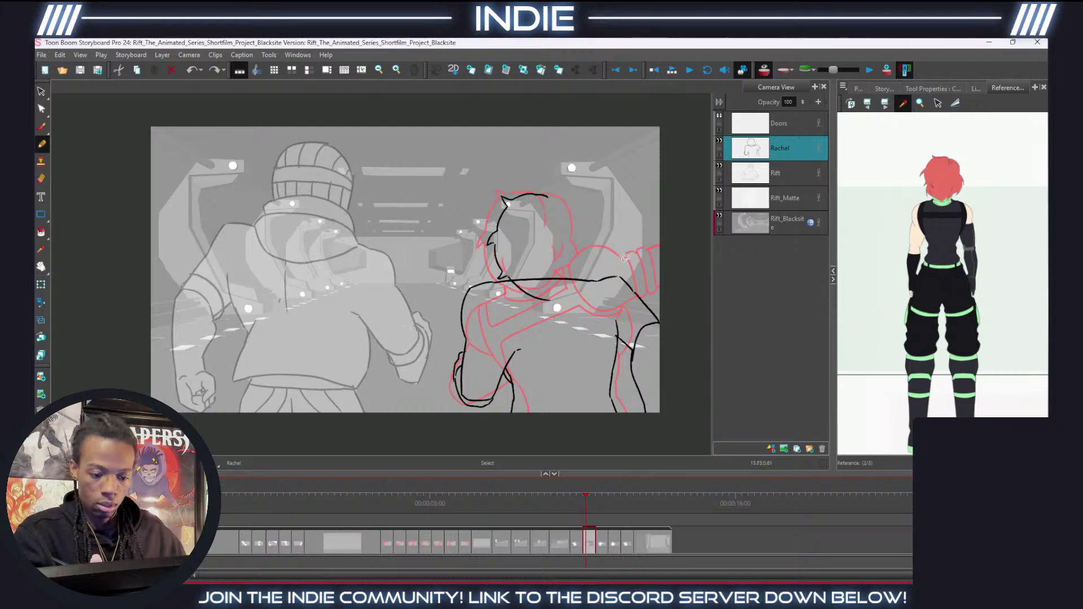
key(ctrl+z)
key(ctrl+z)
key(ctrl+z)
key(ctrl+z)
key(ctrl+z)
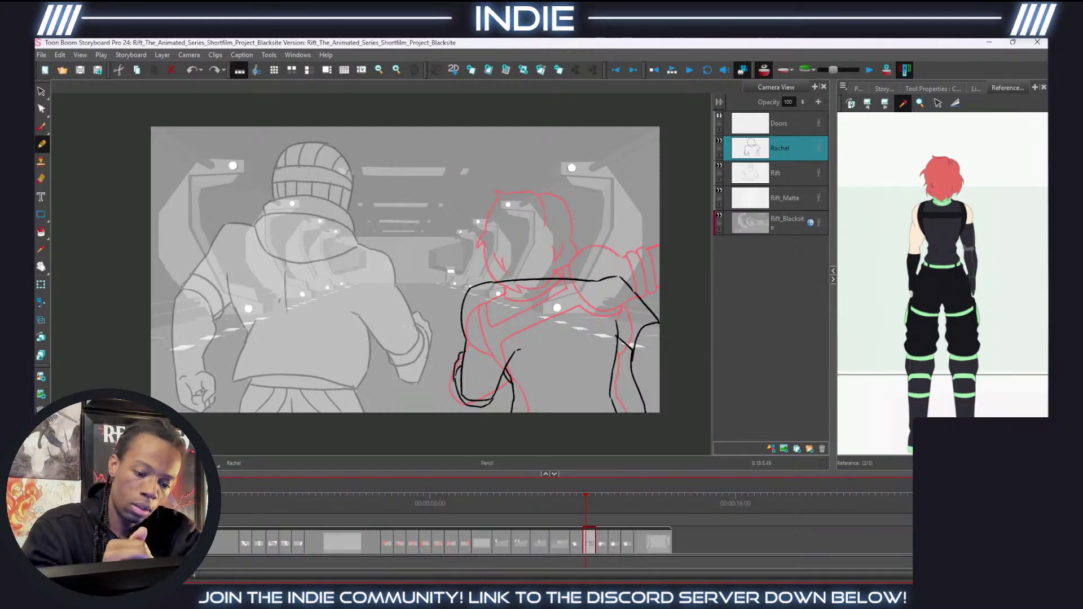
Redraw Rachel's head and spiky hair by tracing the onion-skinned head of the preceding panel, and turn the onion skin off.
mouse_move(537, 195)
mouse_down()
mouse_move(543, 222)
mouse_move(523, 191)
mouse_move(496, 192)
mouse_move(478, 246)
mouse_move(490, 273)
mouse_move(518, 290)
mouse_move(545, 287)
mouse_up()
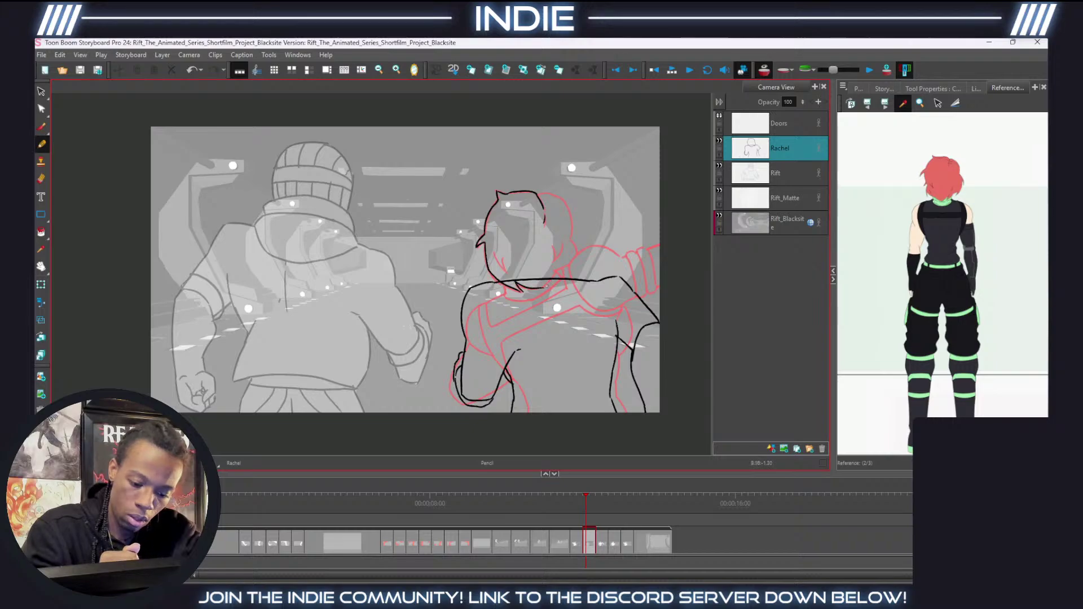
mouse_move(497, 259)
mouse_down()
mouse_move(506, 274)
mouse_move(545, 285)
mouse_up()
mouse_move(536, 191)
mouse_down()
mouse_move(578, 251)
mouse_move(566, 280)
mouse_move(563, 240)
mouse_up()
key(ctrl+z)
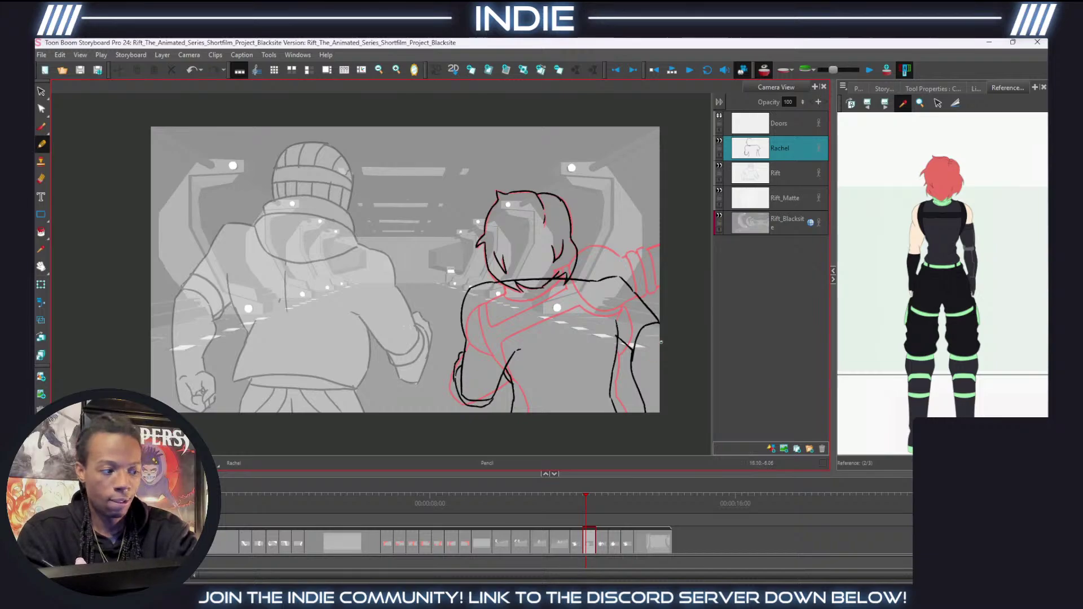
click(765, 69)
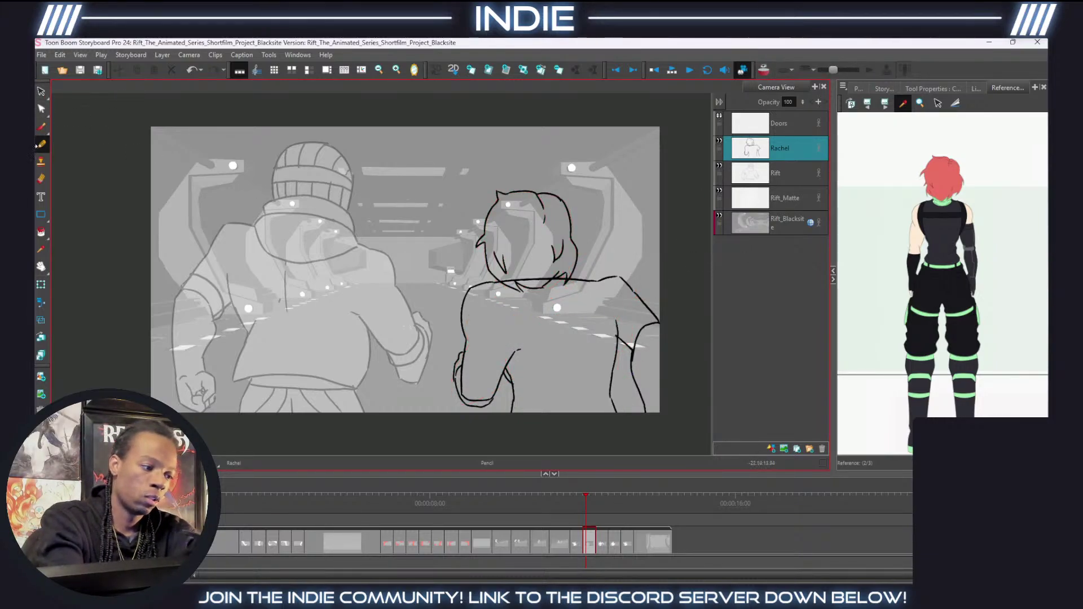
Select the strokes of Rachel's head and move them slightly up and to the right, redoing the first attempt.
click(42, 181)
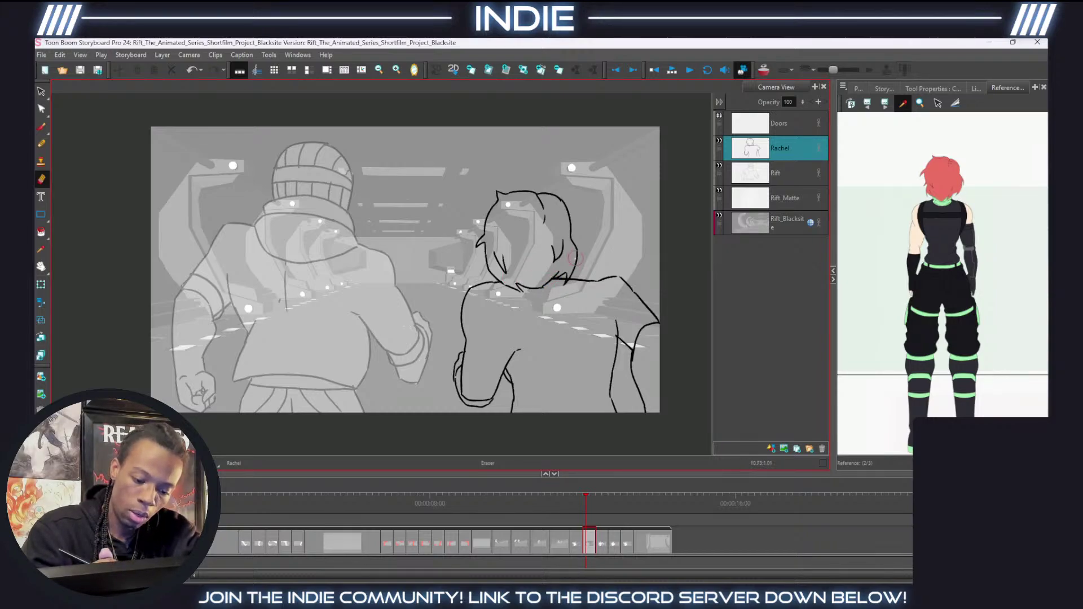
click(41, 92)
mouse_move(520, 160)
mouse_down()
mouse_move(472, 243)
mouse_move(527, 295)
mouse_move(569, 248)
mouse_move(585, 269)
mouse_up()
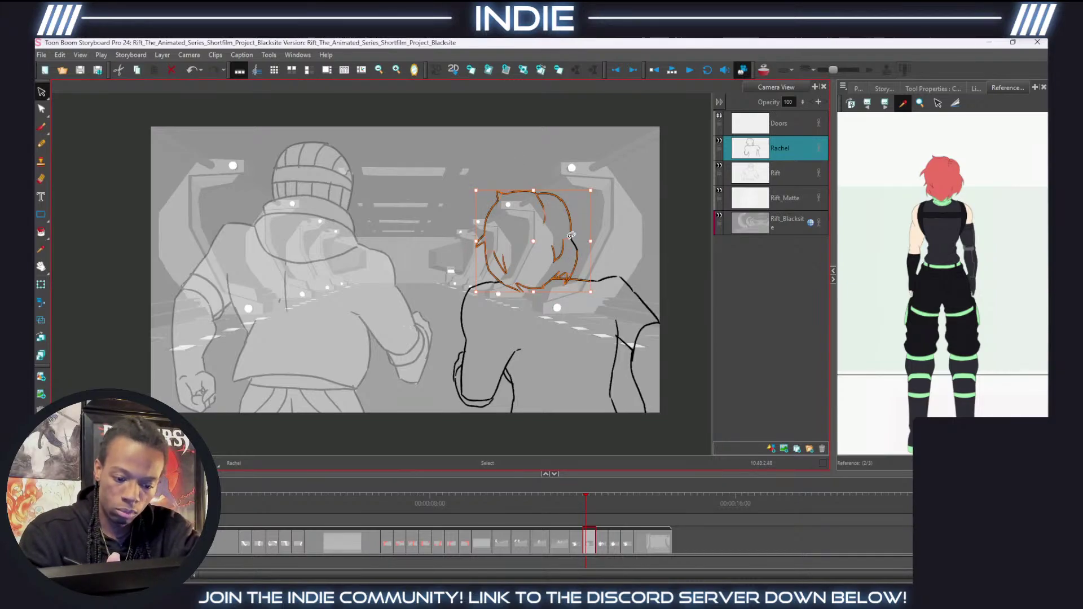
click(612, 175)
mouse_move(565, 163)
mouse_down()
mouse_move(487, 237)
mouse_move(531, 298)
mouse_move(556, 279)
mouse_move(581, 232)
mouse_up()
drag(558, 276, 563, 266)
click(615, 206)
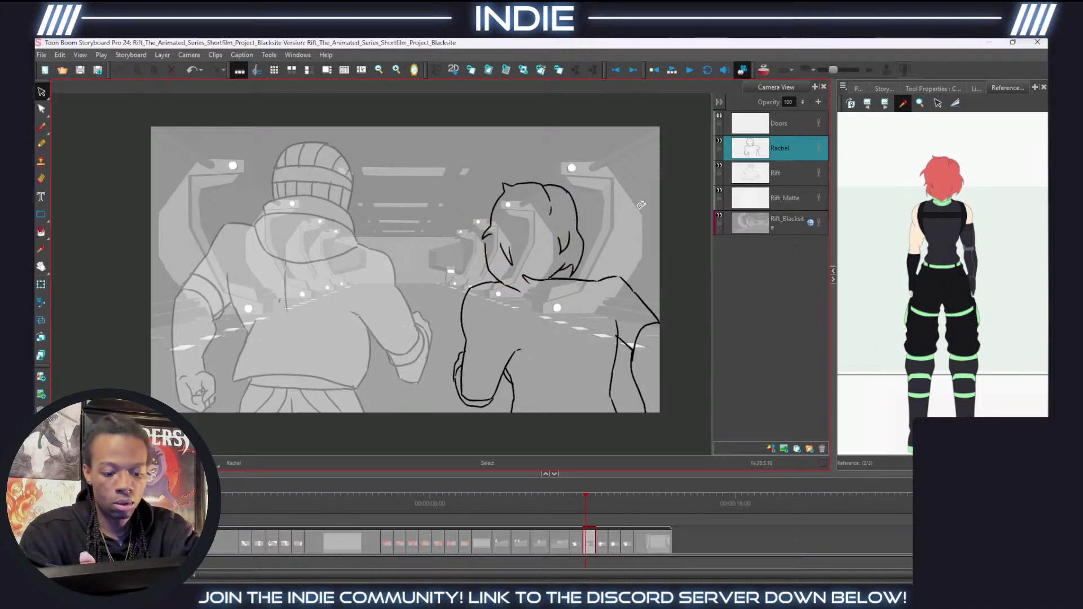
key(ctrl+z)
key(ctrl+z)
mouse_move(567, 154)
mouse_down()
mouse_move(510, 167)
mouse_move(501, 272)
mouse_move(548, 297)
mouse_move(589, 241)
mouse_move(570, 244)
mouse_up()
click(621, 183)
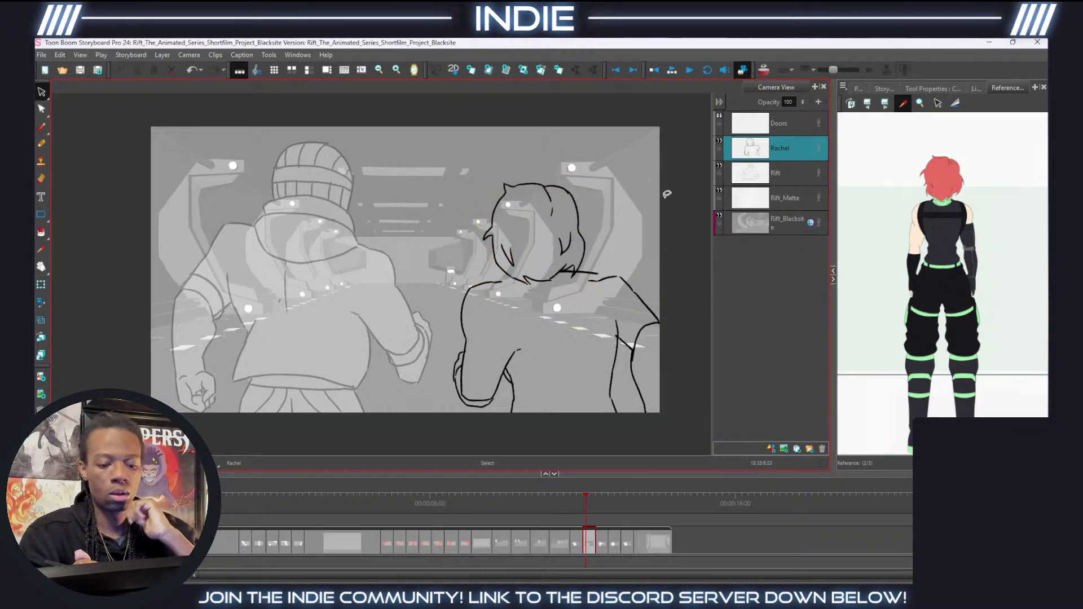
Erase the leftover shoulder line beside Rachel's hair and draw her curved collar below the head.
click(42, 180)
mouse_move(598, 273)
mouse_down()
mouse_move(561, 285)
mouse_move(591, 270)
mouse_move(571, 281)
mouse_move(570, 265)
mouse_move(523, 298)
mouse_move(554, 299)
mouse_move(565, 284)
mouse_up()
click(42, 144)
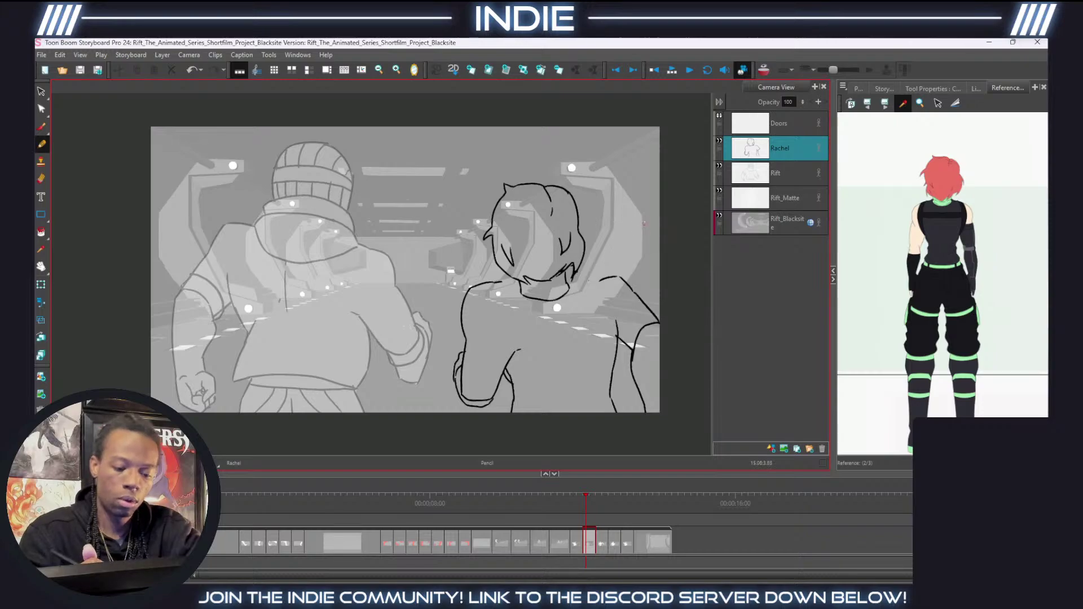
Select Rachel's head and collar together and enlarge them slightly.
key(alt+s)
mouse_move(552, 164)
mouse_down()
mouse_move(483, 197)
mouse_move(480, 248)
mouse_move(566, 296)
mouse_move(557, 257)
mouse_up()
click(608, 202)
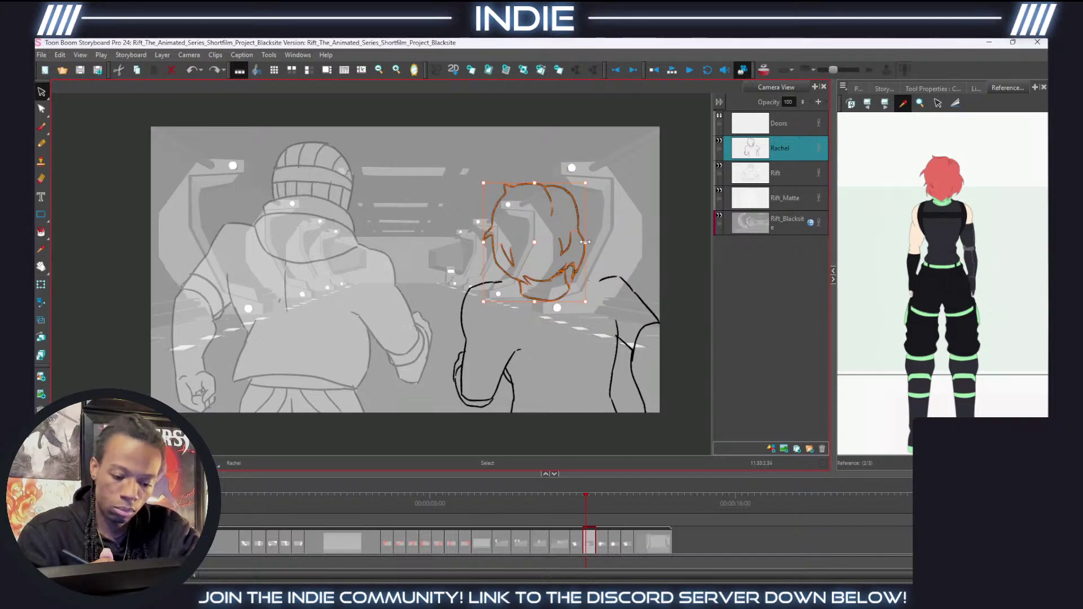
click(588, 180)
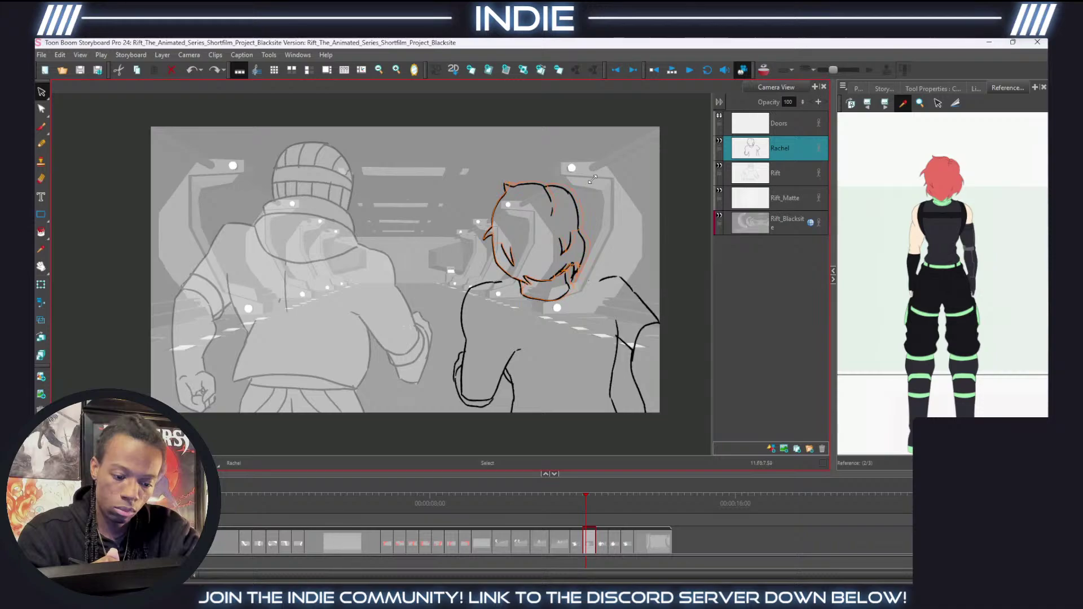
Select Rachel's shoulders, arms and torso, scale them down slightly and reposition them beneath her head.
mouse_move(487, 264)
mouse_down()
mouse_move(460, 279)
mouse_move(499, 453)
mouse_move(652, 435)
mouse_move(686, 373)
mouse_move(662, 253)
mouse_move(601, 271)
mouse_move(537, 324)
mouse_move(486, 264)
mouse_up()
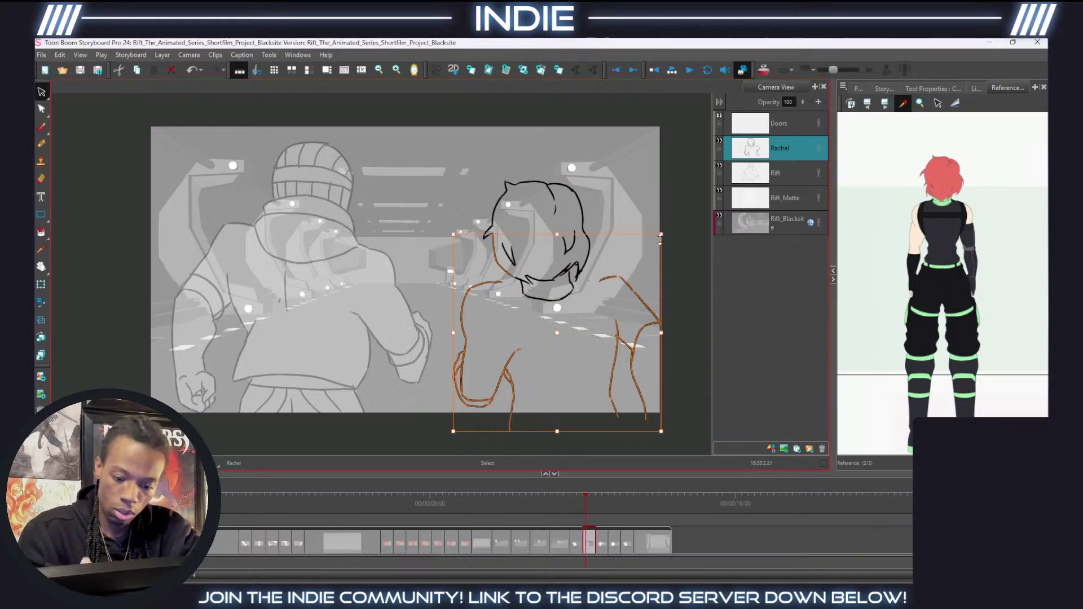
drag(657, 235, 640, 247)
key(ctrl+z)
click(666, 192)
mouse_move(489, 269)
mouse_down()
mouse_move(499, 451)
mouse_move(649, 246)
mouse_move(561, 344)
mouse_move(467, 322)
mouse_up()
drag(661, 276, 642, 284)
key(ctrl+z)
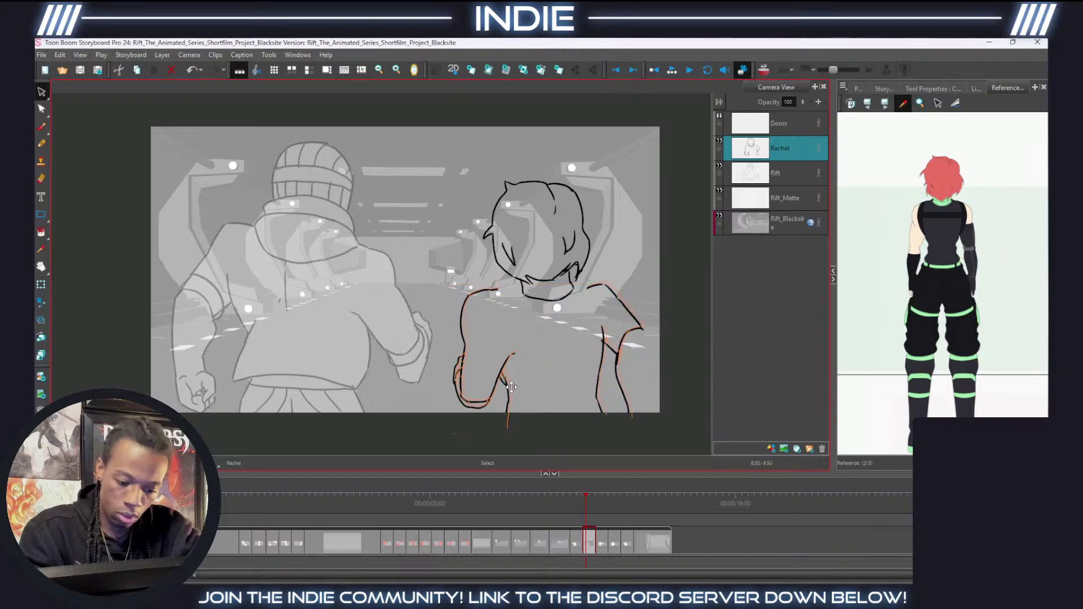
drag(516, 384, 517, 385)
click(687, 256)
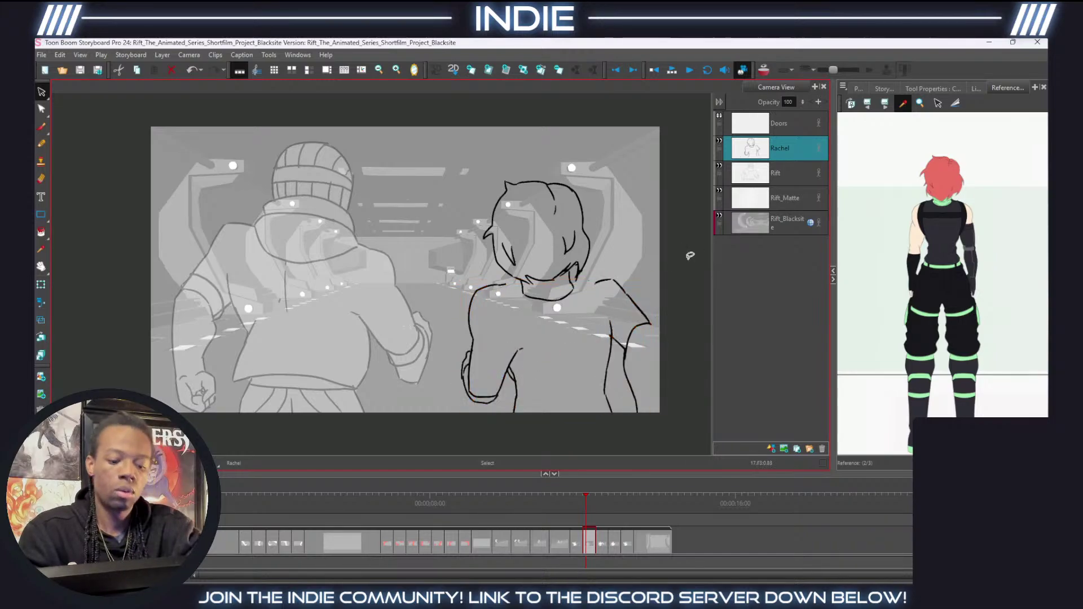
Extend Rachel's right shoulder line to the collar, and erase and redraw her left shoulder lower with a rounded outline.
key(alt+/)
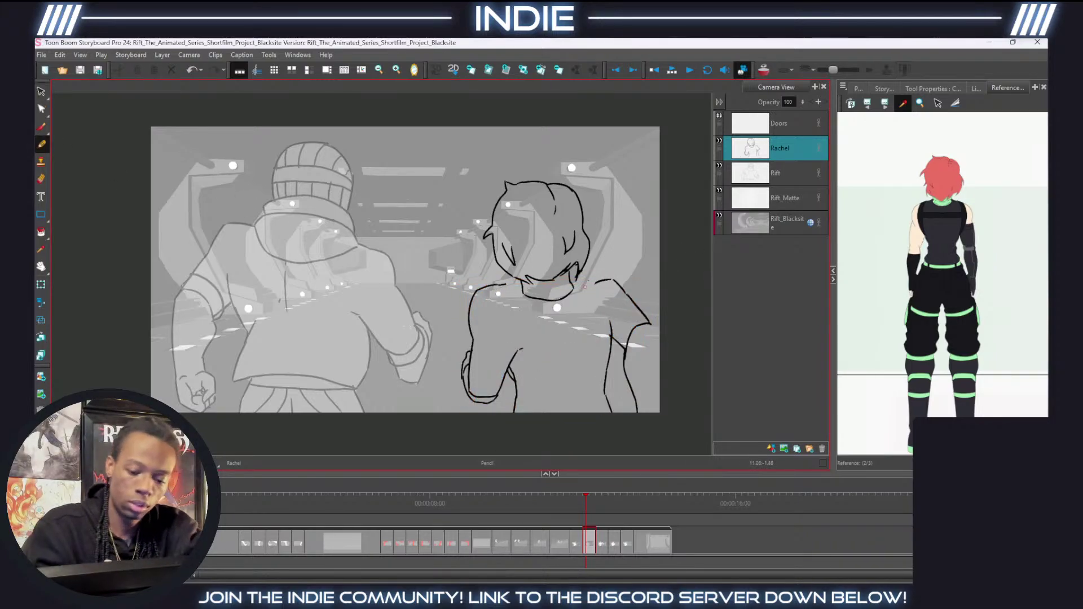
drag(593, 282, 573, 287)
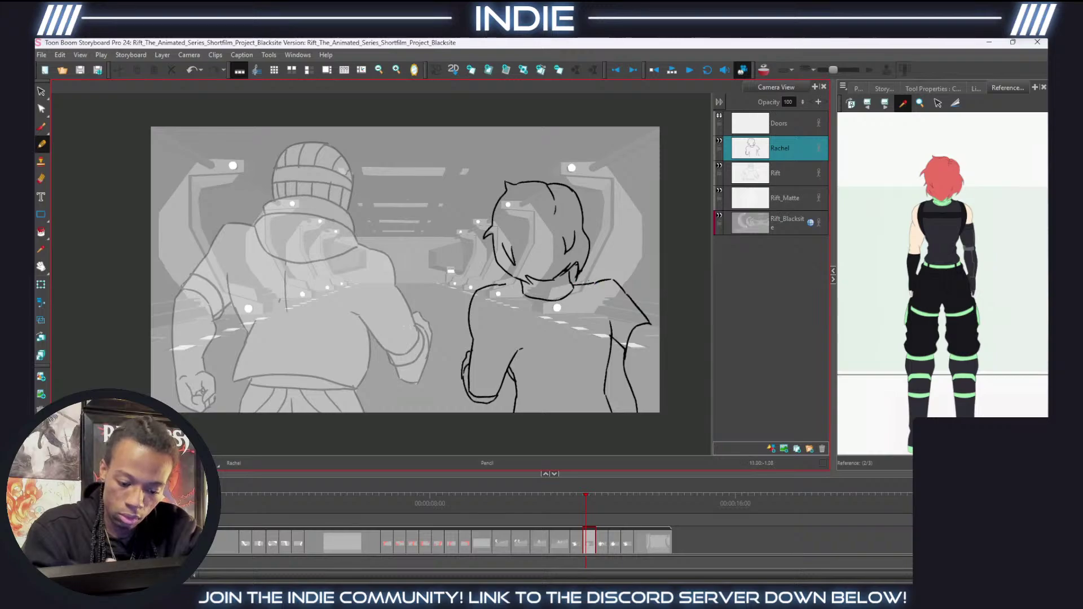
key(alt+e)
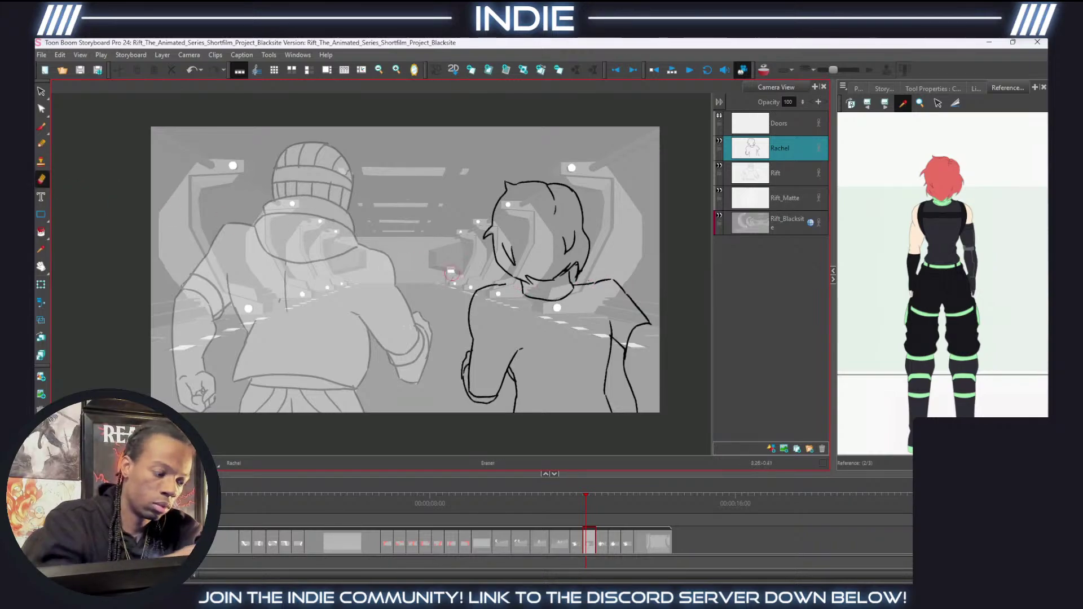
drag(479, 286, 483, 328)
key(alt+/)
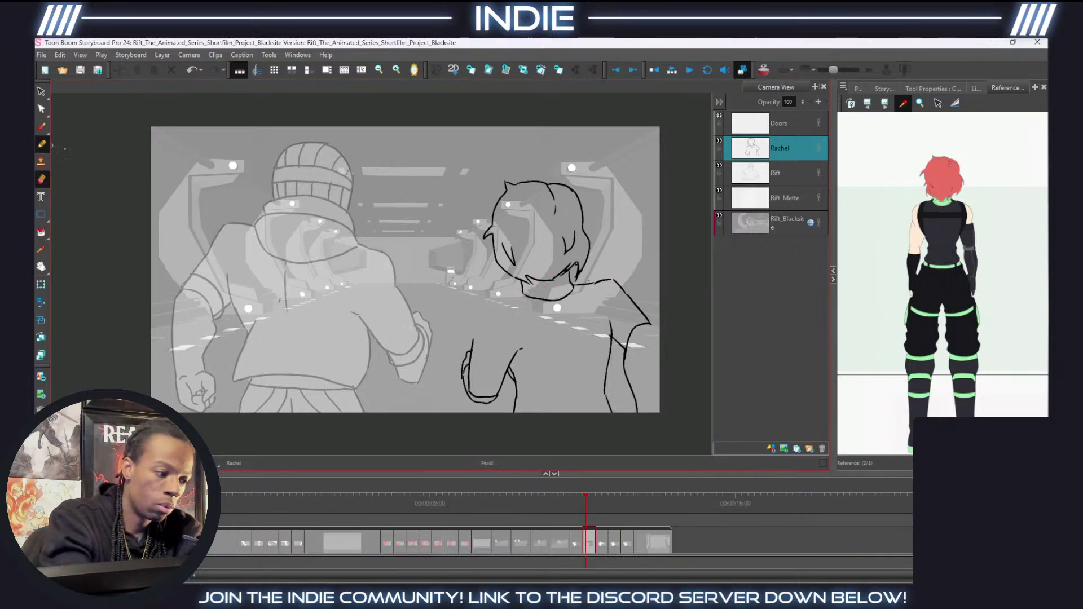
mouse_move(526, 288)
mouse_down()
mouse_move(483, 308)
mouse_move(473, 340)
mouse_up()
Draw the vest's armhole edge, the squared strap outline below the collar and the curved panel edge across Rachel's back.
drag(507, 300, 514, 369)
mouse_move(521, 290)
mouse_down()
mouse_move(536, 323)
mouse_move(527, 319)
mouse_move(580, 317)
mouse_move(606, 299)
mouse_move(610, 330)
mouse_up()
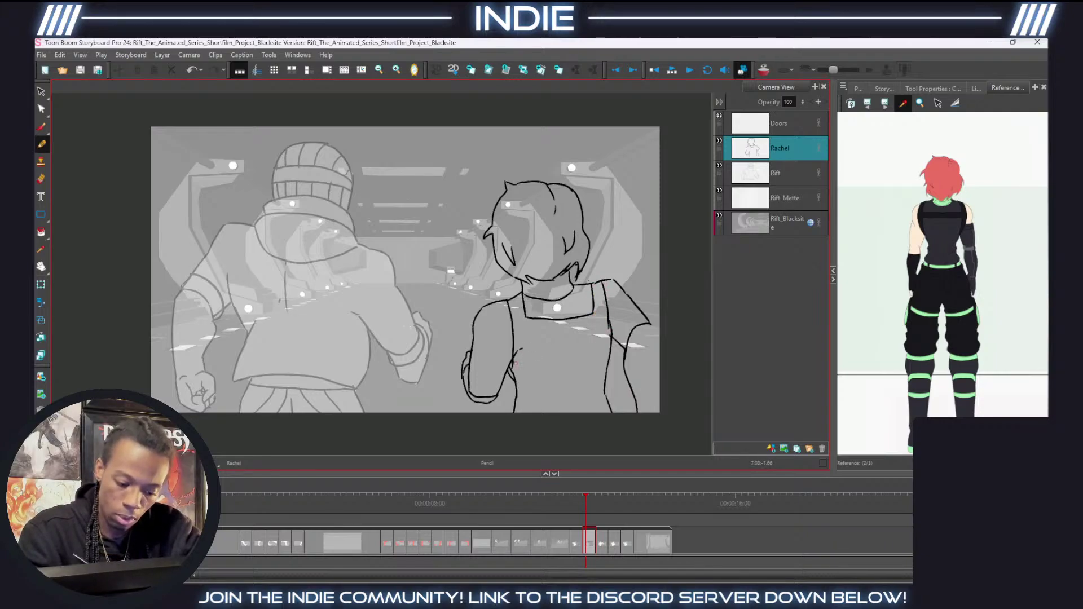
mouse_move(515, 379)
mouse_down()
mouse_move(526, 341)
mouse_move(582, 327)
mouse_up()
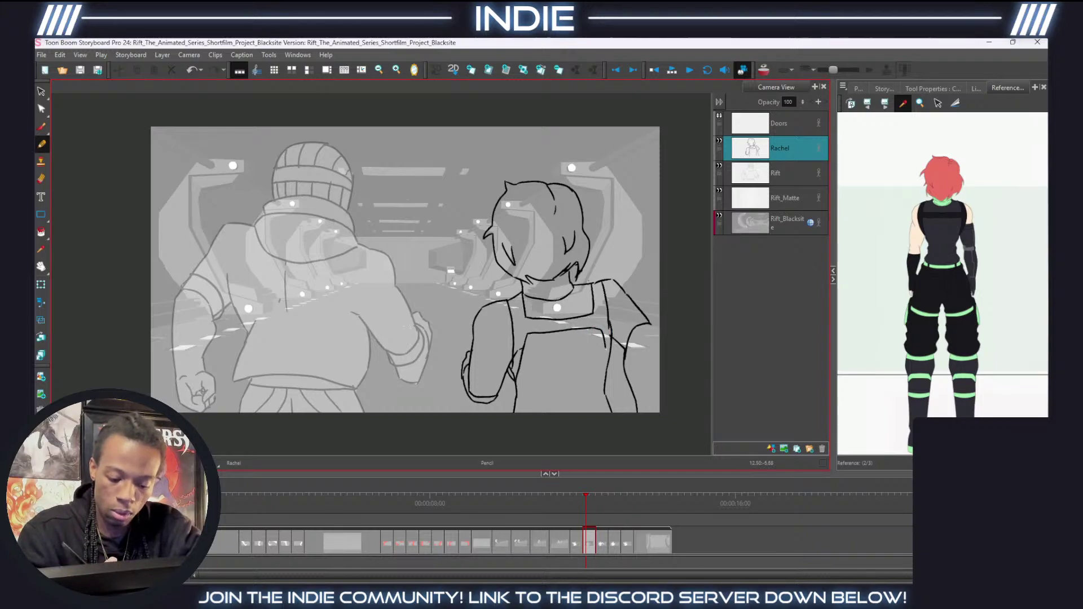
Check the preceding panel, and add the outer curve and two bands to Rachel's right arm.
click(580, 542)
click(595, 545)
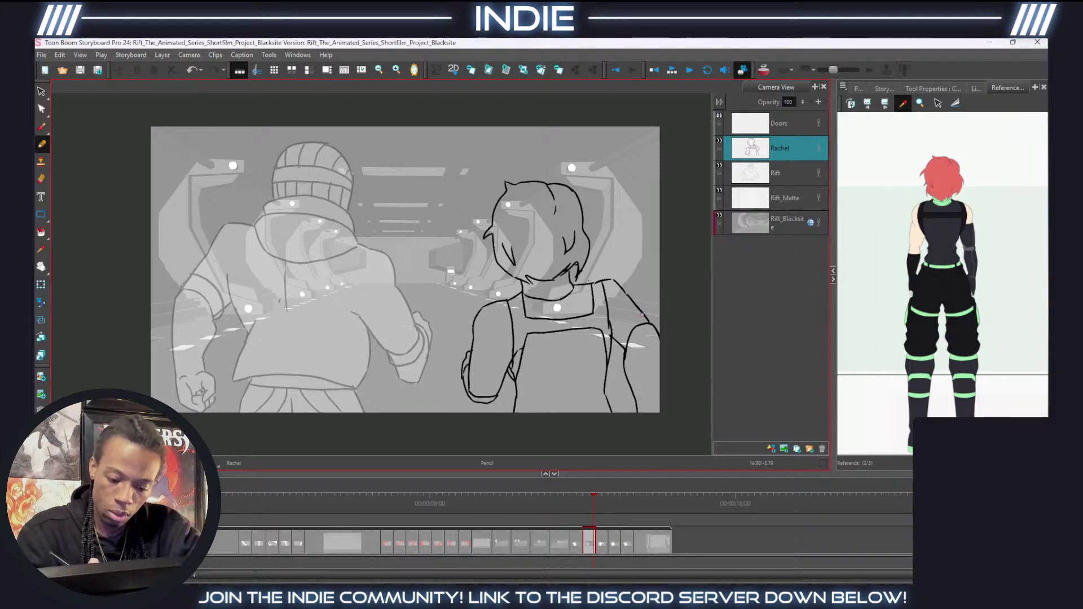
mouse_move(615, 280)
mouse_down()
mouse_move(659, 337)
mouse_move(619, 327)
mouse_move(615, 346)
mouse_move(626, 324)
mouse_up()
drag(632, 318, 620, 339)
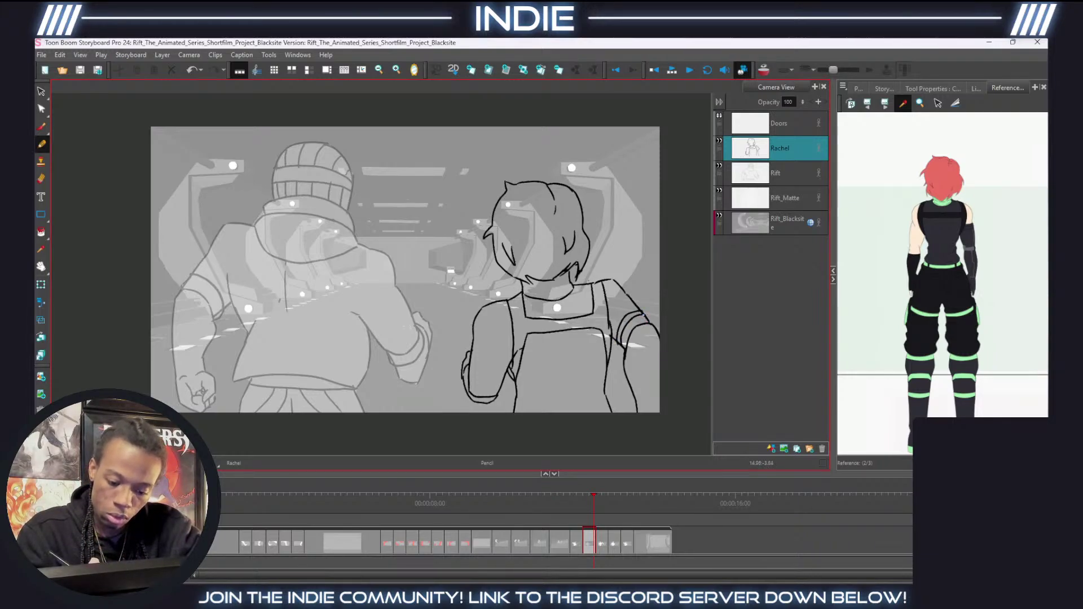
Compare Rachel's finished pose with the preceding and following panels for continuity.
click(582, 544)
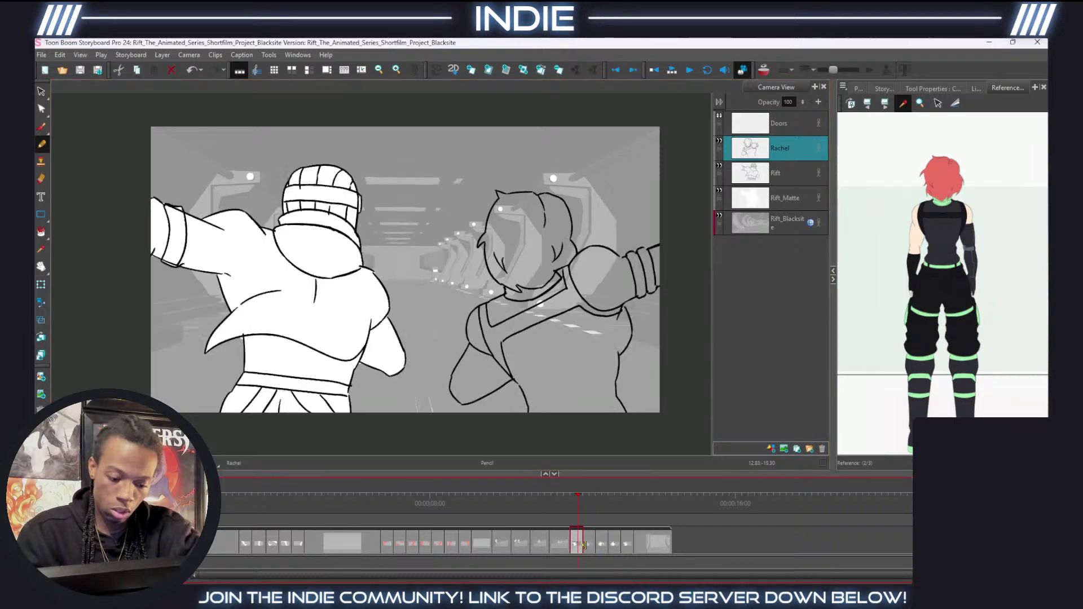
click(591, 545)
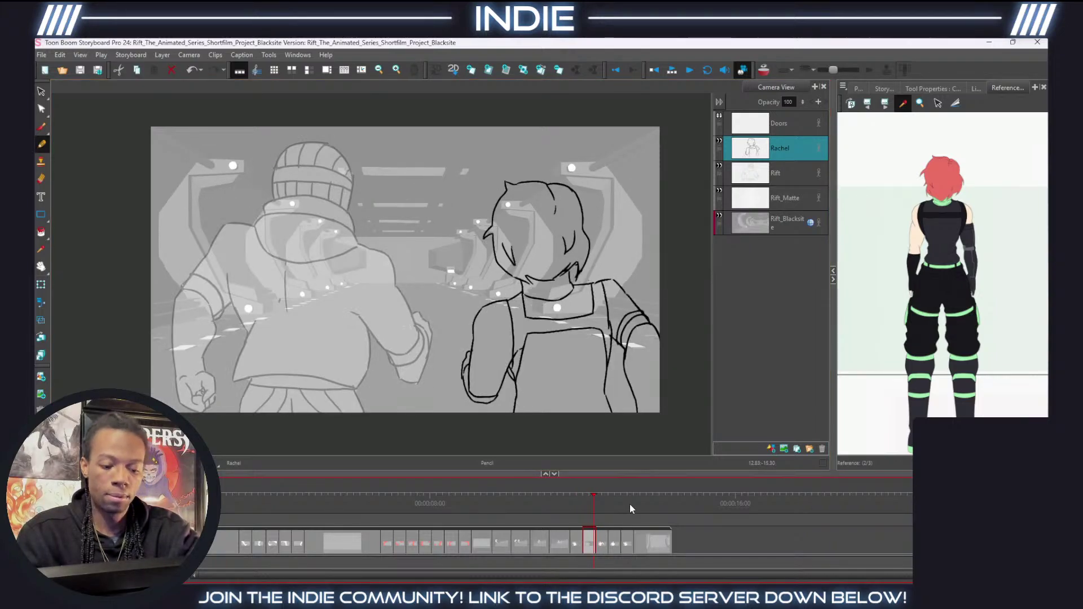
click(580, 546)
click(591, 545)
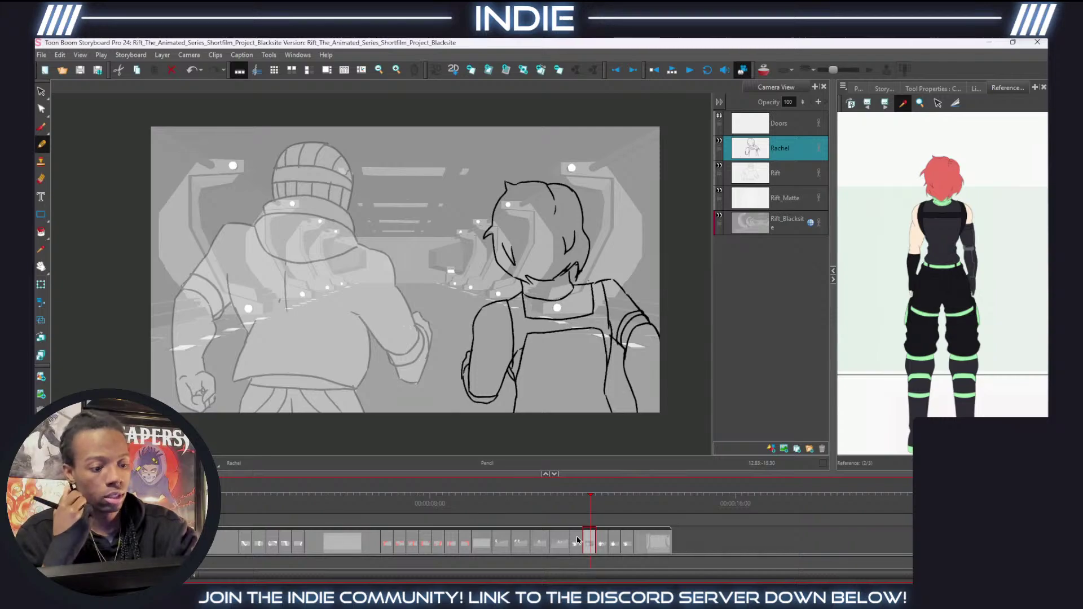
click(577, 542)
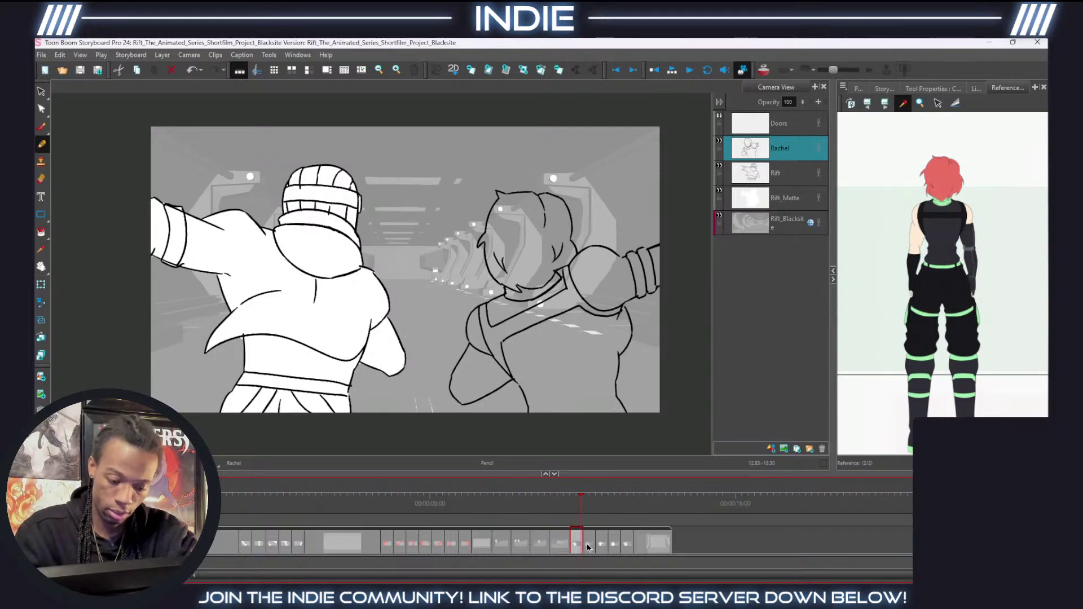
click(589, 546)
click(601, 546)
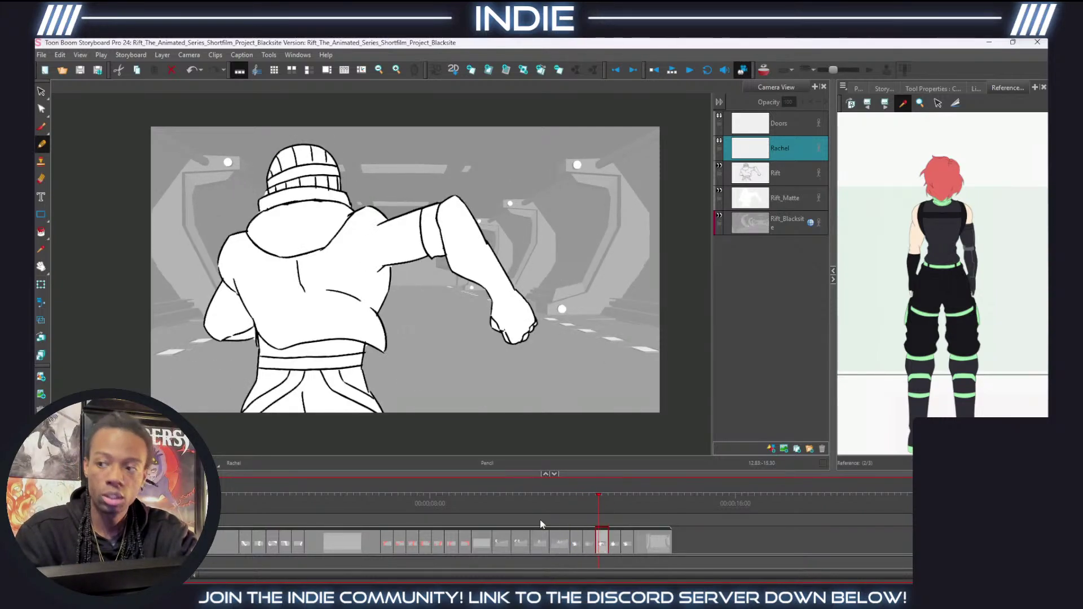
click(579, 544)
click(591, 548)
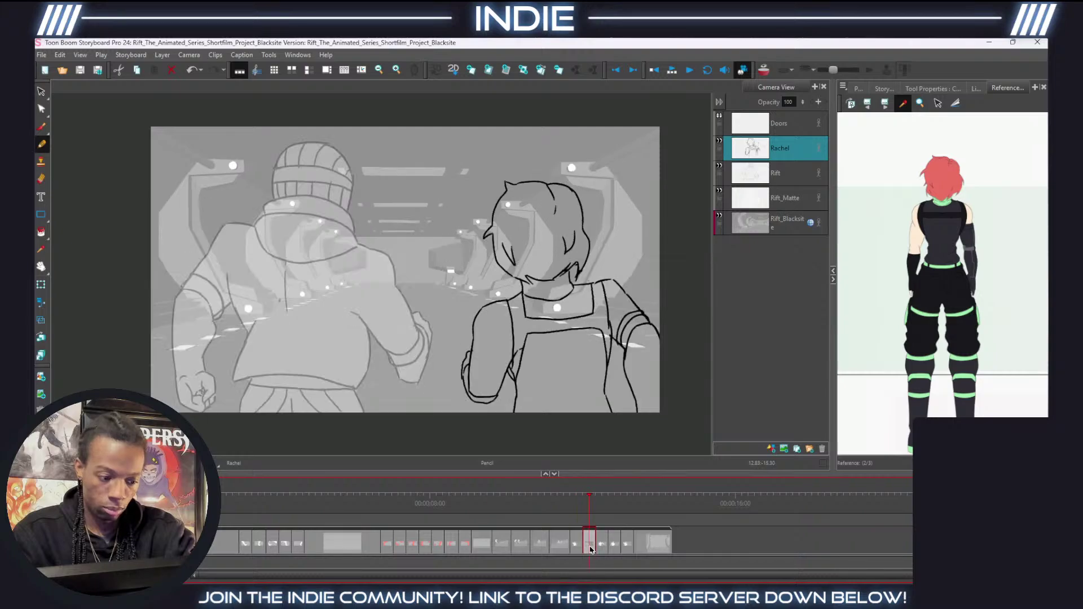
Raise the opacity of the Rift and Rift_Matte layers in this panel and recheck it against the preceding panel.
click(790, 172)
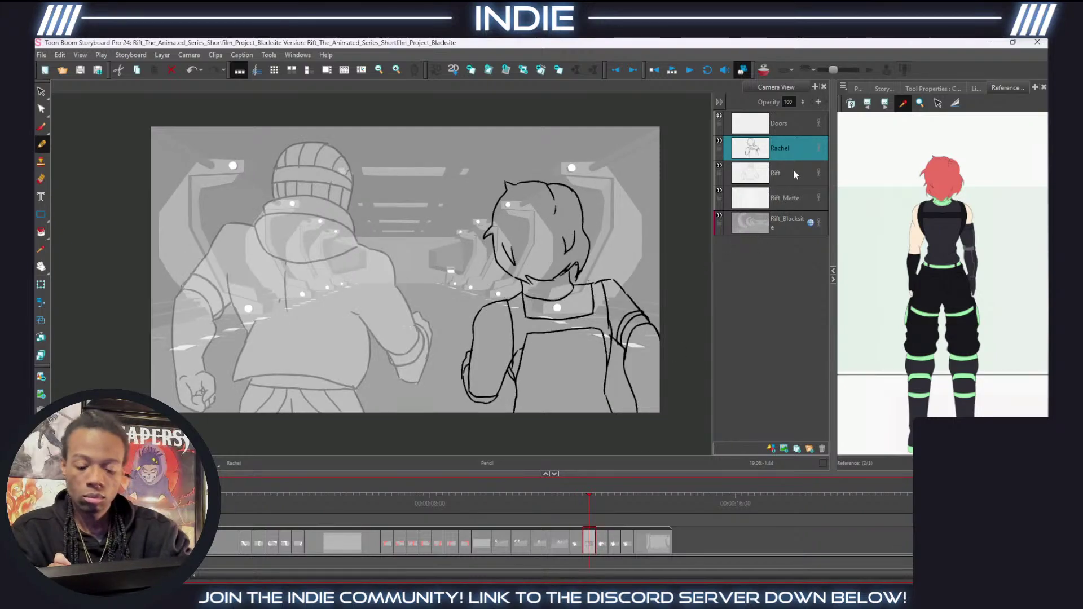
drag(802, 103, 804, 42)
click(787, 197)
click(575, 544)
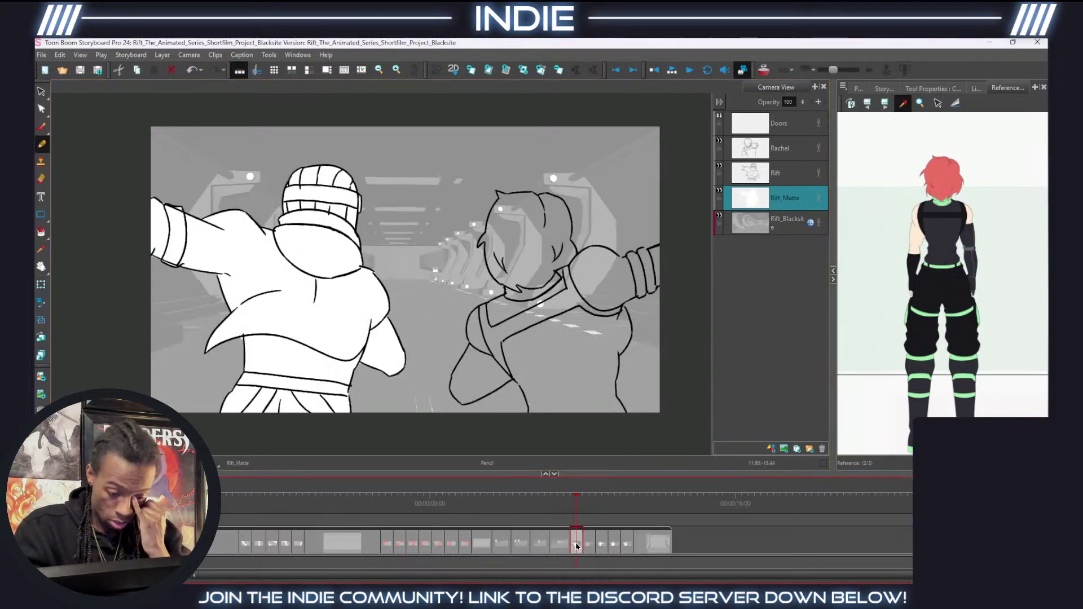
click(590, 544)
In the following panel, set the Rift_Matte and Rift layers' opacity to 30 and make the Rachel layer active.
click(602, 547)
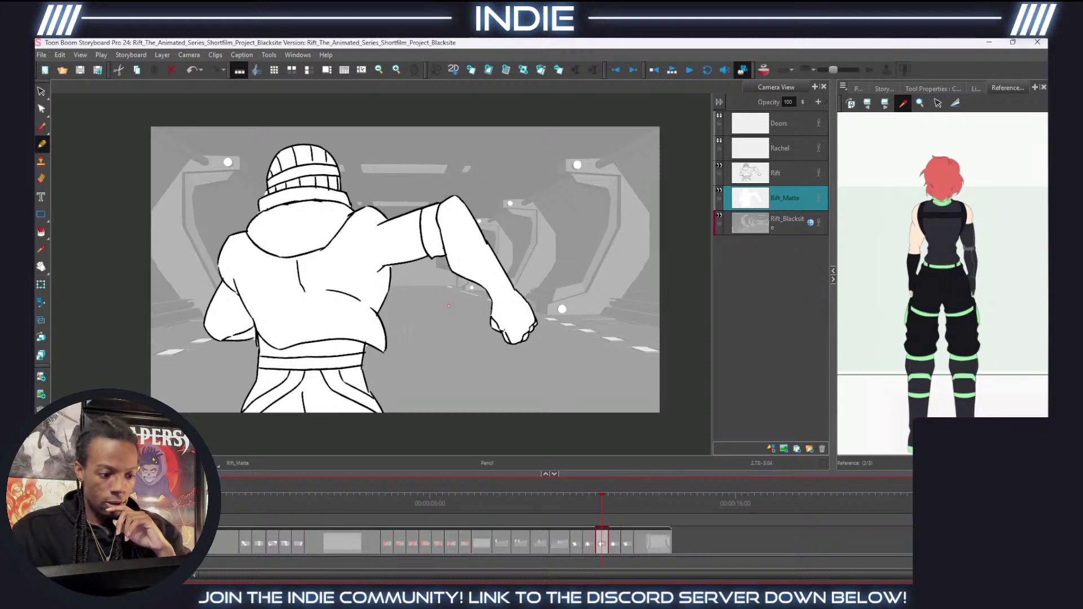
click(790, 103)
drag(792, 102, 782, 105)
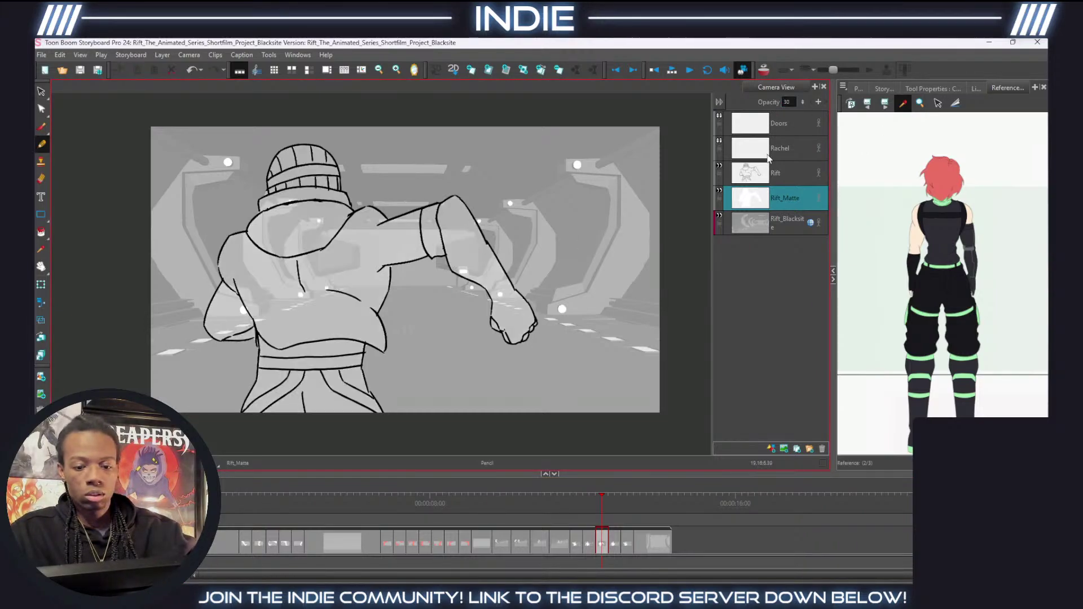
click(776, 173)
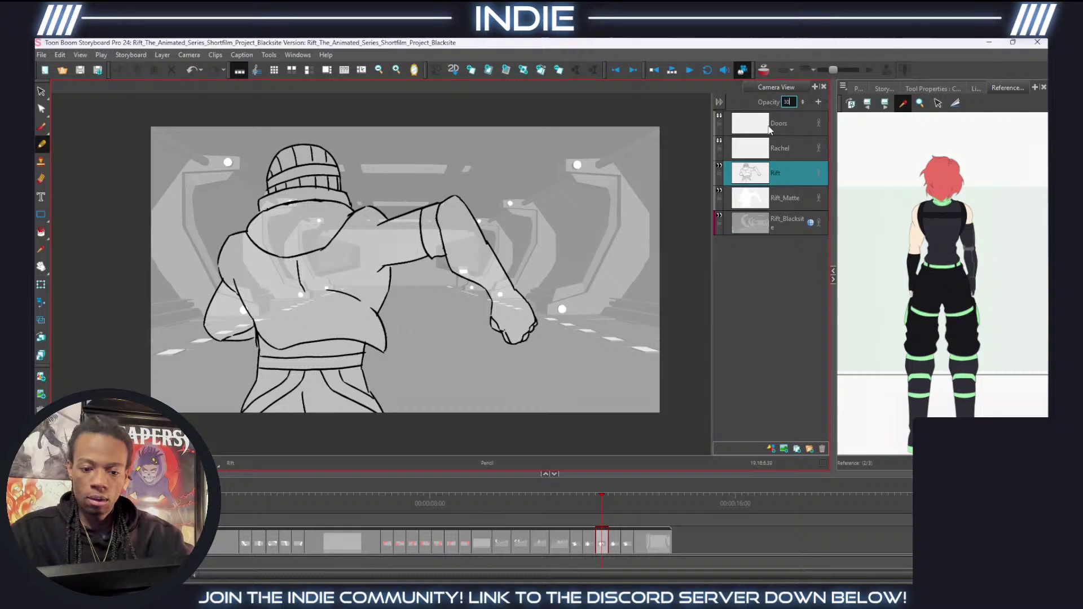
key(Return)
click(778, 148)
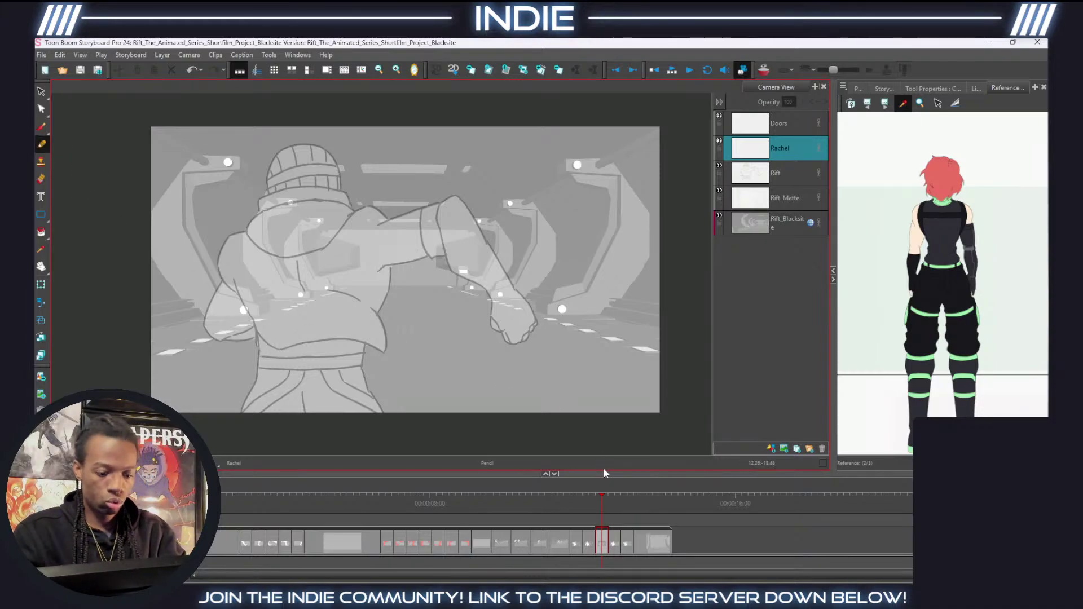
Turn the onion skin on and step through the two preceding panels back to the empty Rachel panel.
click(754, 69)
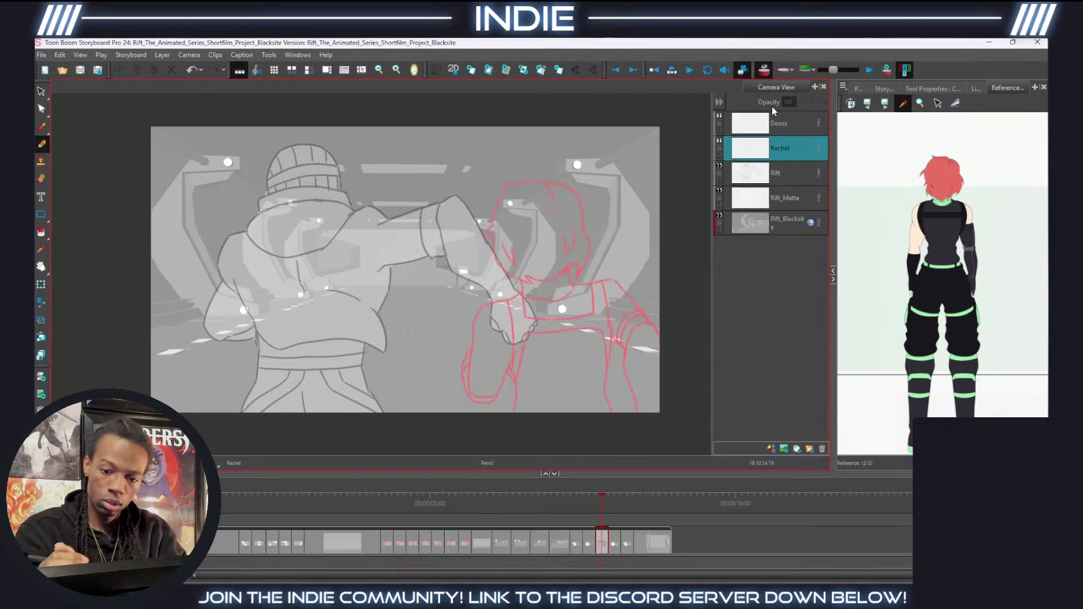
click(579, 547)
click(591, 547)
click(602, 544)
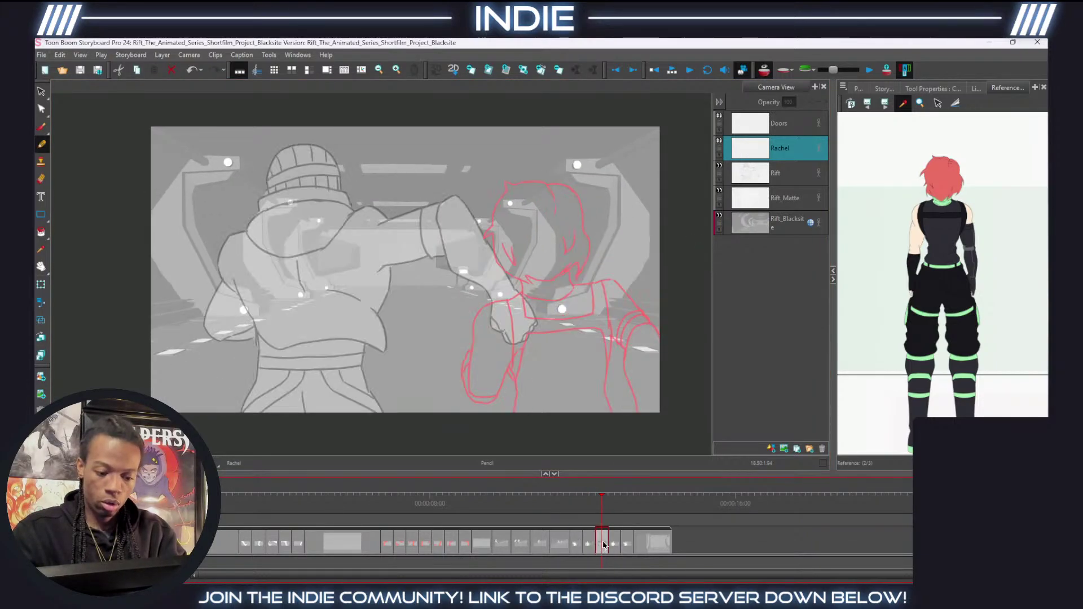
drag(481, 273, 590, 289)
key(ctrl+z)
drag(485, 273, 602, 297)
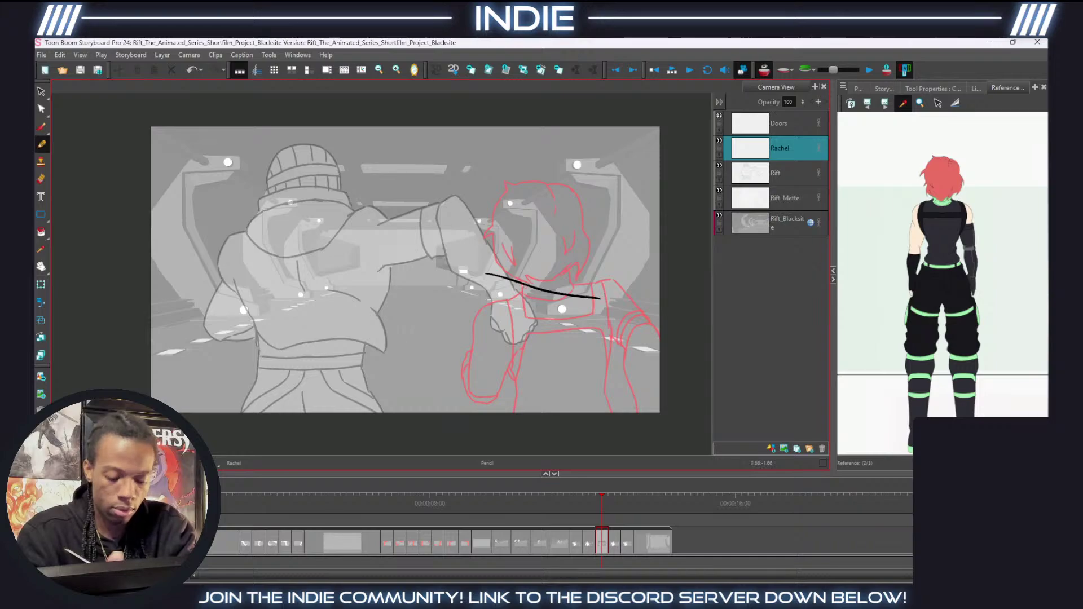
mouse_move(486, 274)
mouse_down()
mouse_move(471, 263)
mouse_move(452, 273)
mouse_move(586, 291)
mouse_up()
key(ctrl+z)
key(ctrl+z)
key(ctrl+z)
key(ctrl+z)
Draw Rachel's slanted shoulder line and her bent left arm hanging down to a closed fist.
mouse_move(505, 270)
mouse_down()
mouse_move(606, 292)
mouse_move(622, 316)
mouse_move(615, 337)
mouse_up()
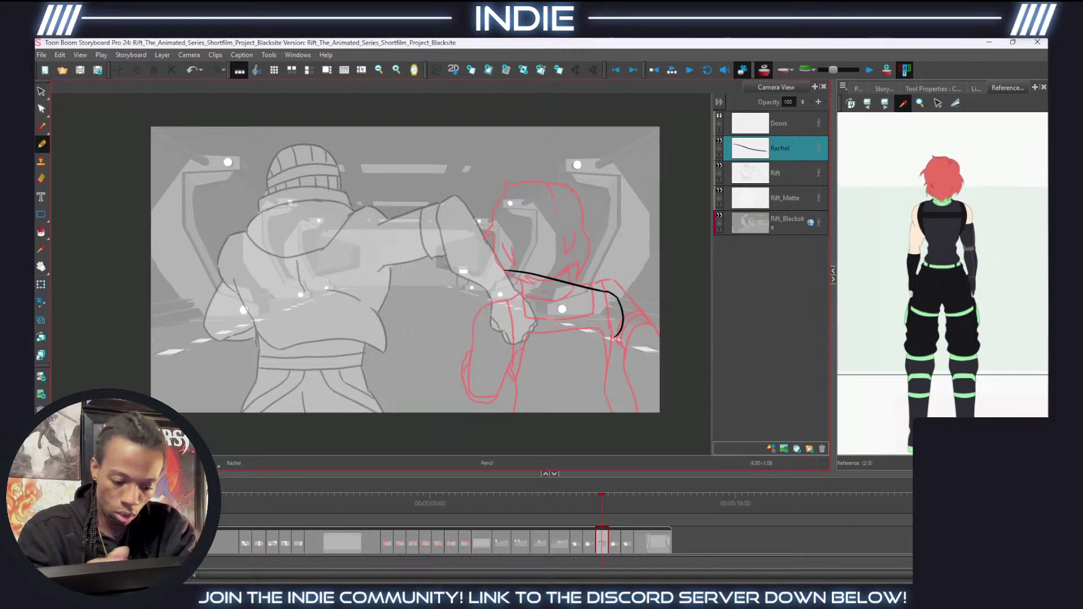
mouse_move(510, 276)
mouse_down()
mouse_move(473, 267)
mouse_move(488, 277)
mouse_up()
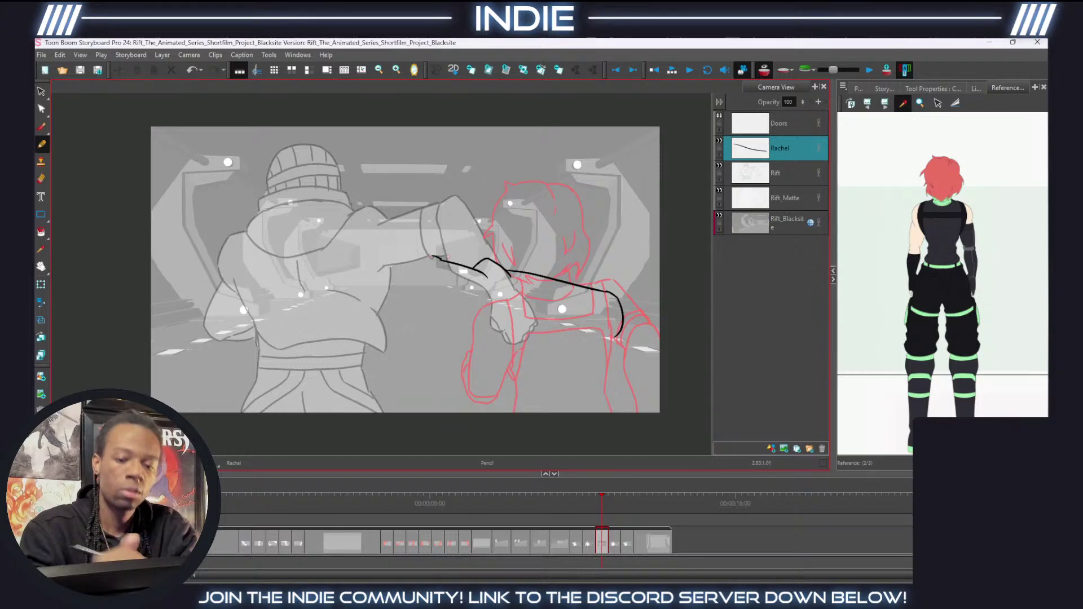
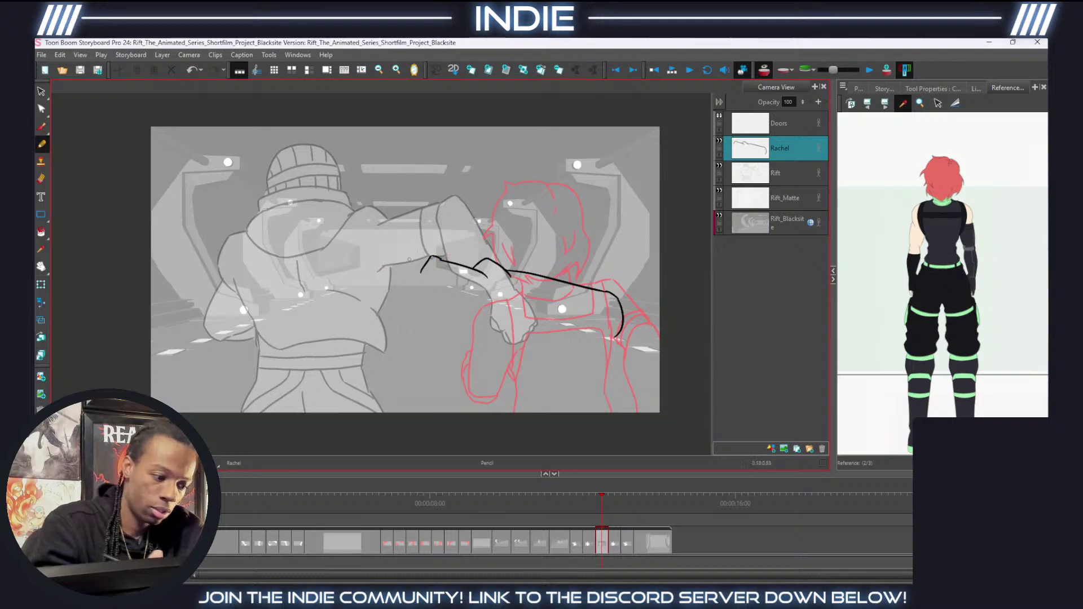
mouse_move(428, 261)
mouse_down()
mouse_move(401, 303)
mouse_move(391, 365)
mouse_up()
mouse_move(450, 279)
mouse_down()
mouse_move(451, 309)
mouse_move(421, 356)
mouse_move(421, 384)
mouse_move(427, 376)
mouse_move(391, 364)
mouse_move(423, 391)
mouse_up()
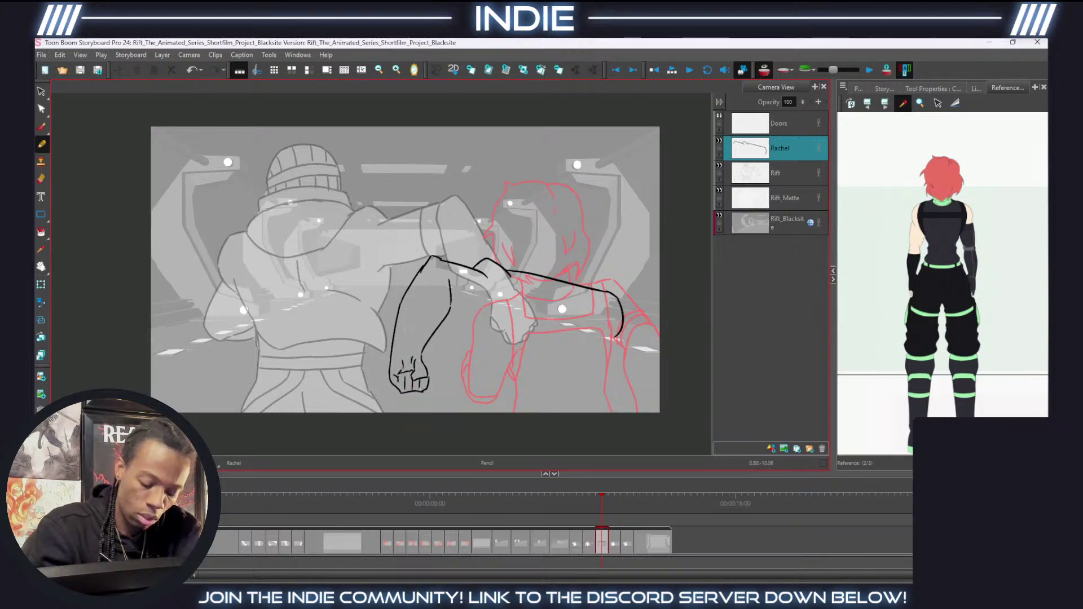
Outline both sides of Rachel's torso down to the frame edge, and complete the contours of both arms.
mouse_move(450, 310)
mouse_down()
mouse_move(500, 320)
mouse_move(491, 343)
mouse_move(511, 355)
mouse_move(525, 392)
mouse_move(517, 412)
mouse_up()
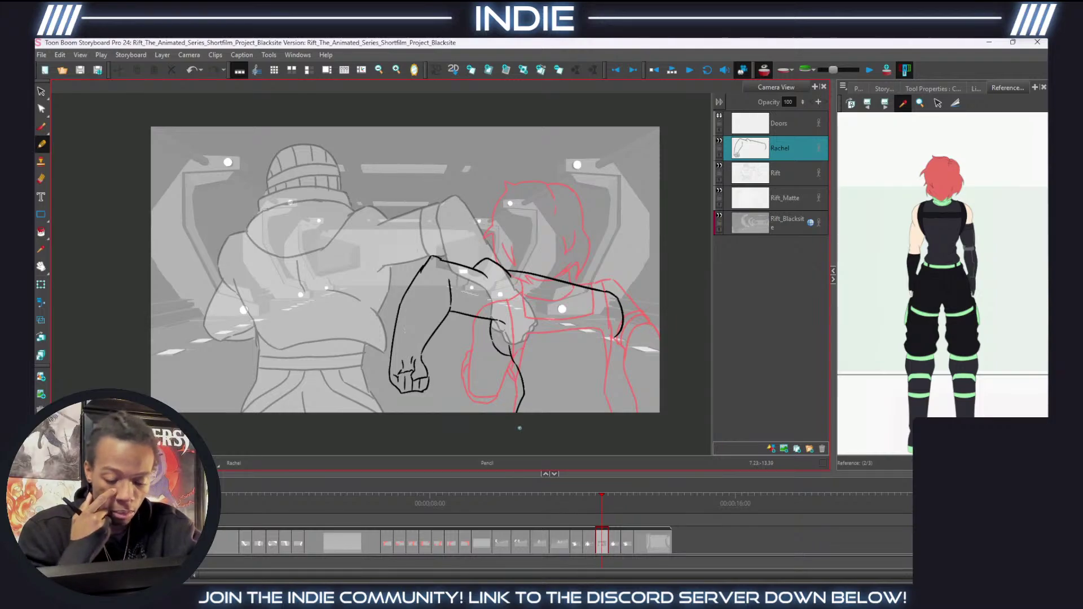
mouse_move(616, 335)
mouse_down()
mouse_move(603, 383)
mouse_move(611, 416)
mouse_up()
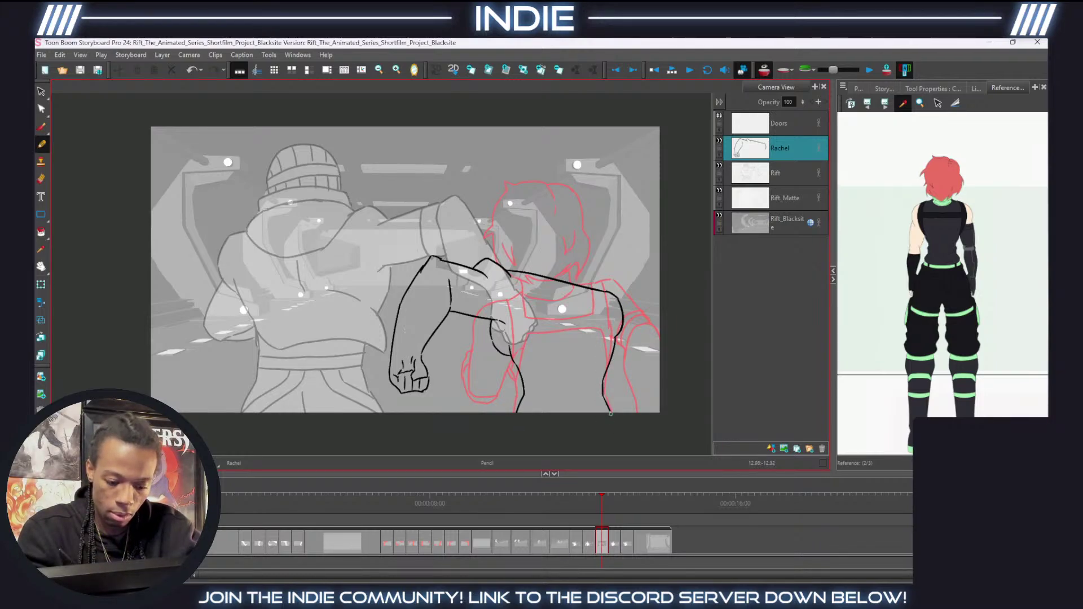
mouse_move(623, 316)
mouse_down()
mouse_move(645, 348)
mouse_move(632, 323)
mouse_move(646, 342)
mouse_move(639, 368)
mouse_move(613, 362)
mouse_up()
key(ctrl+z)
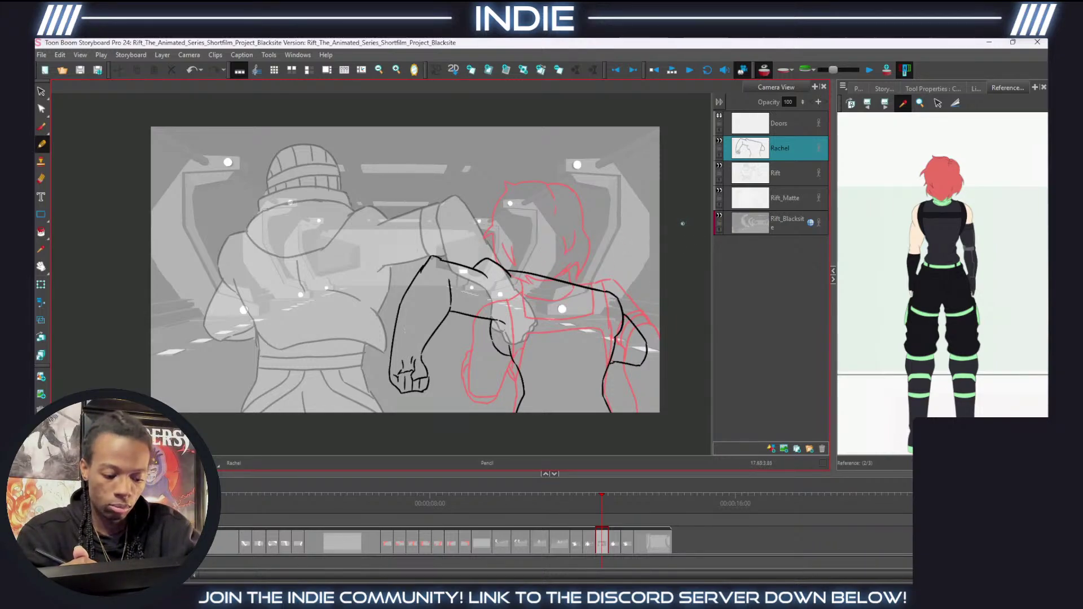
drag(450, 284, 440, 259)
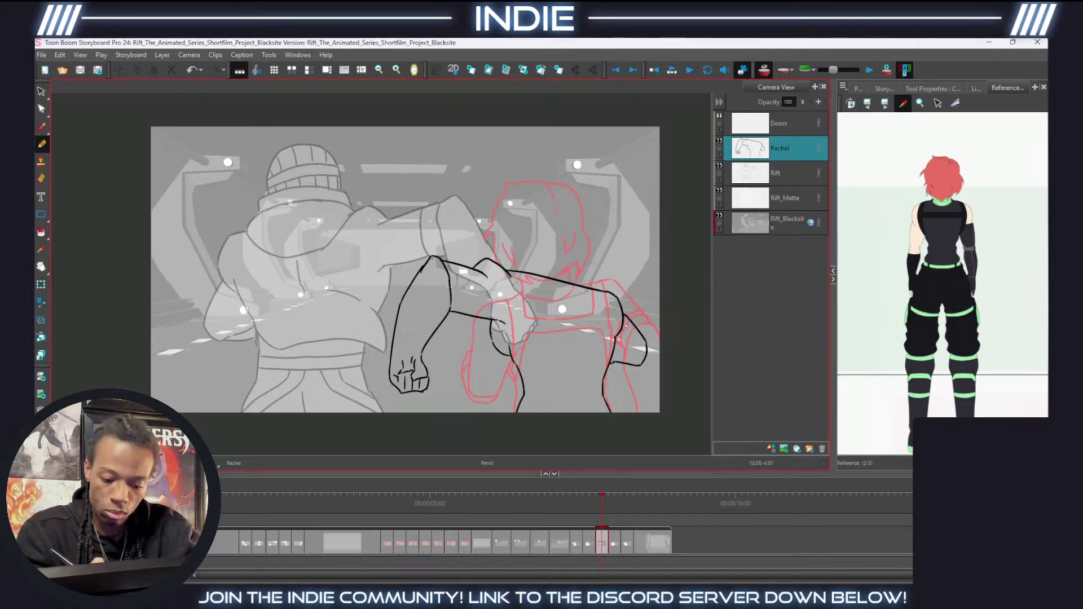
Add curved wrap bands across Rachel's right arm.
mouse_move(628, 320)
mouse_down()
mouse_move(618, 362)
mouse_move(643, 341)
mouse_move(631, 366)
mouse_up()
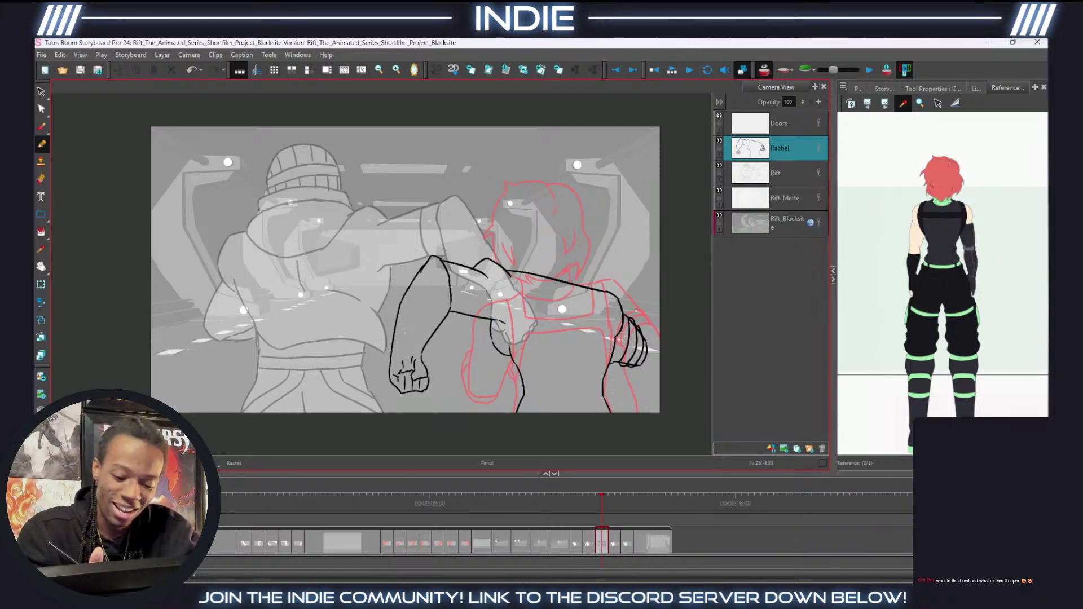
key(alt+e)
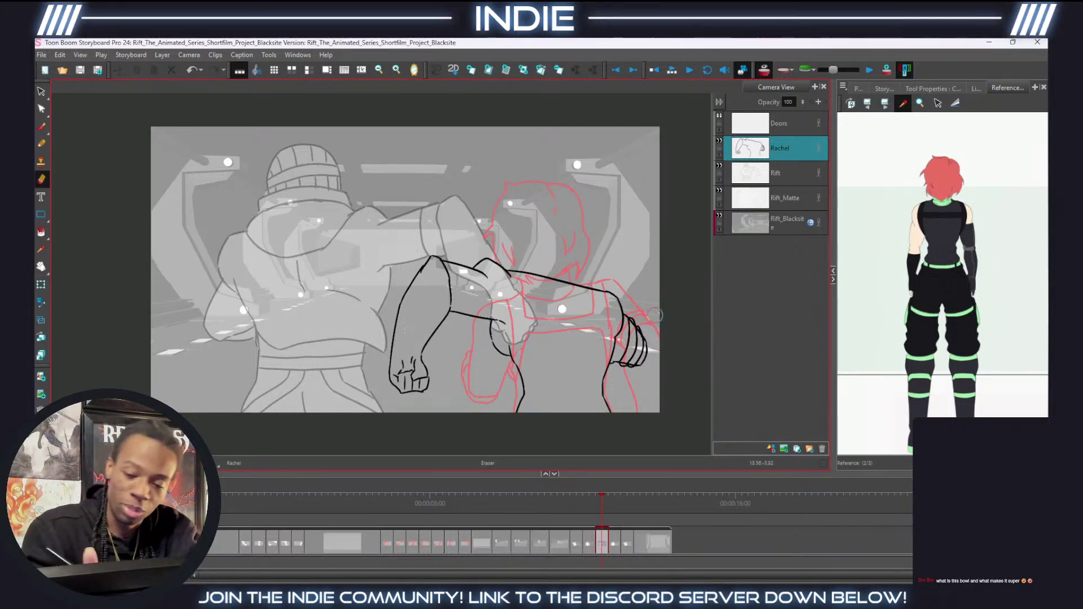
click(42, 144)
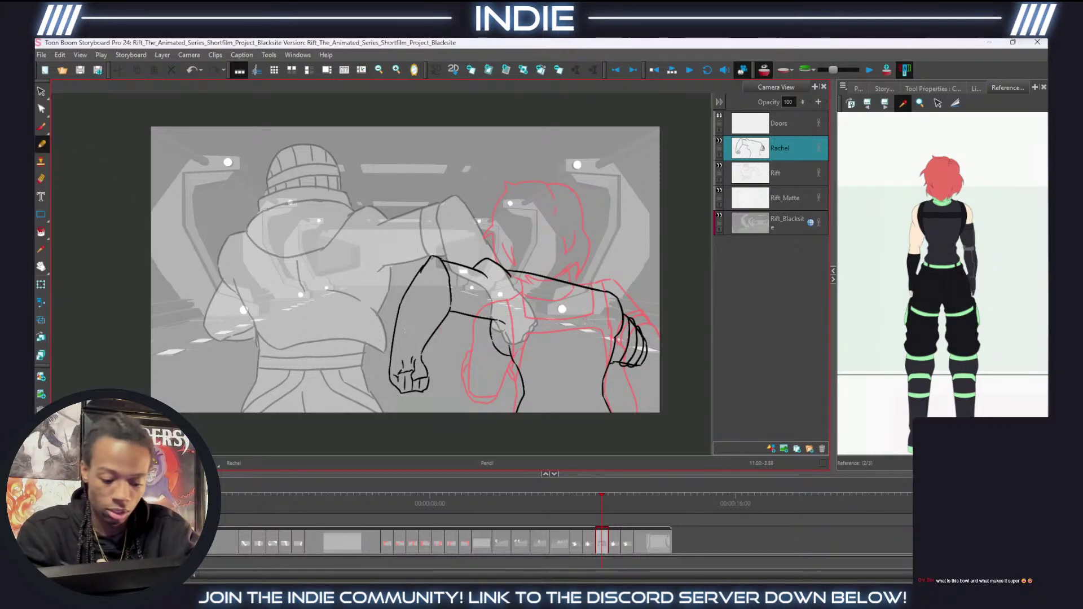
Check the two preceding panels, then trace Rachel's head and hair outline over the onion-skinned head.
click(578, 544)
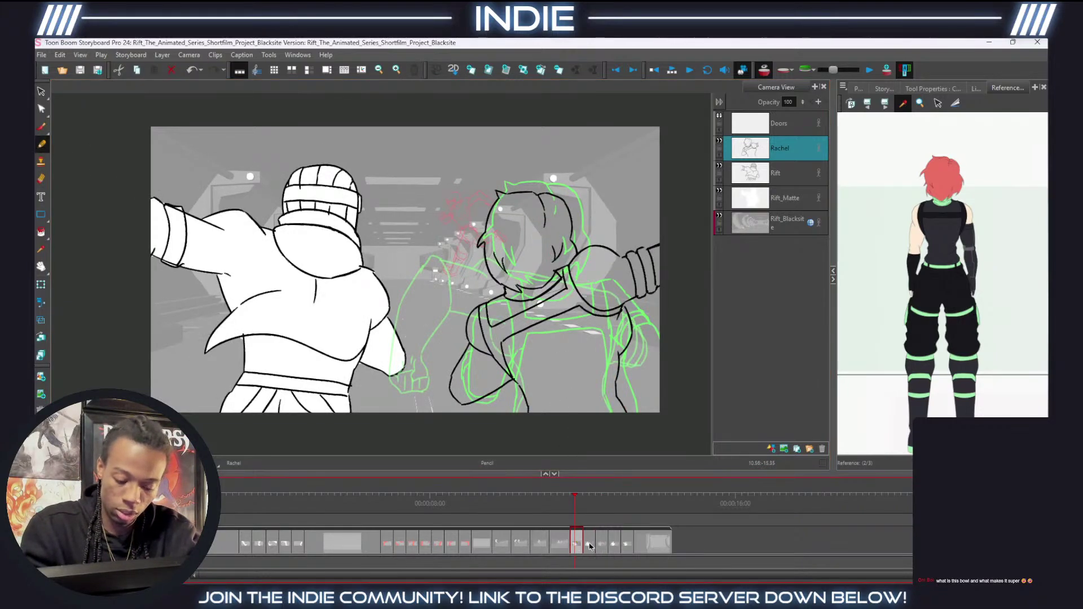
click(590, 545)
click(602, 545)
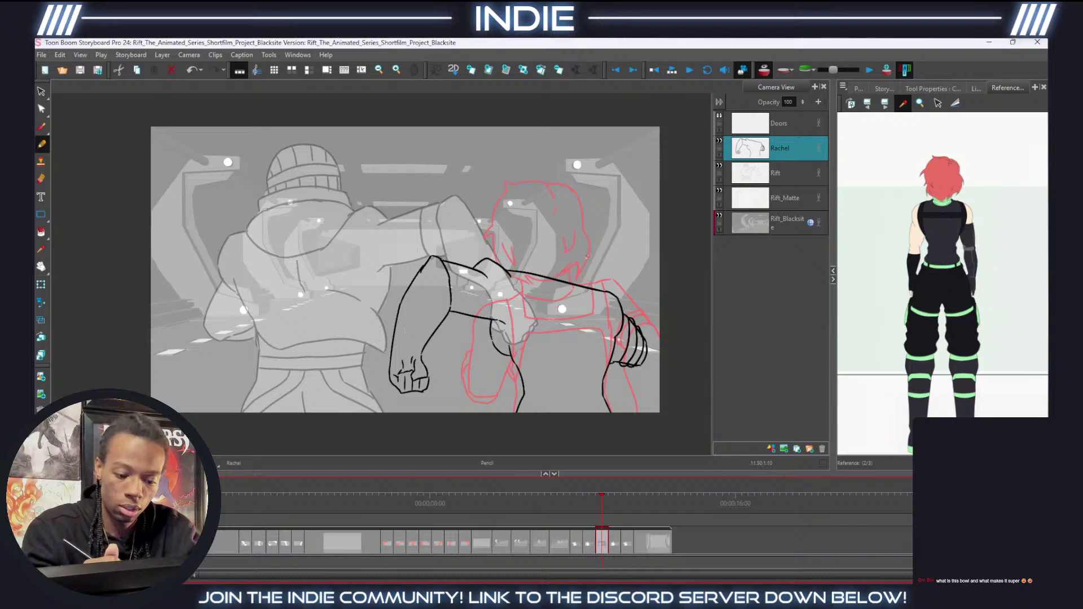
mouse_move(547, 184)
mouse_down()
mouse_move(553, 201)
mouse_move(571, 190)
mouse_move(580, 205)
mouse_move(590, 245)
mouse_move(580, 273)
mouse_up()
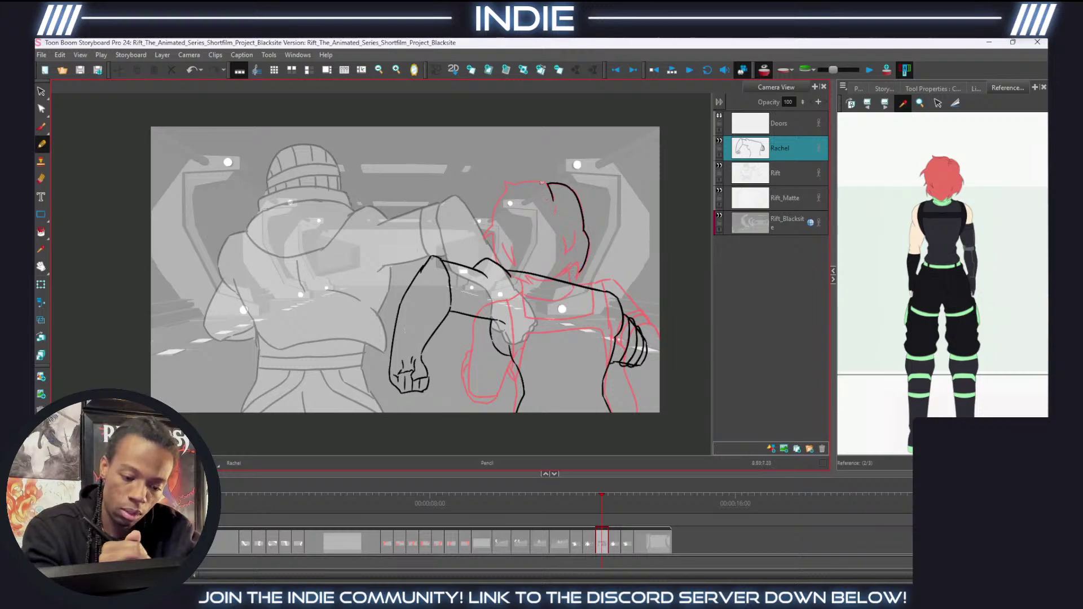
drag(548, 184, 516, 184)
key(ctrl+z)
mouse_move(505, 181)
mouse_down()
mouse_move(485, 236)
mouse_move(506, 264)
mouse_up()
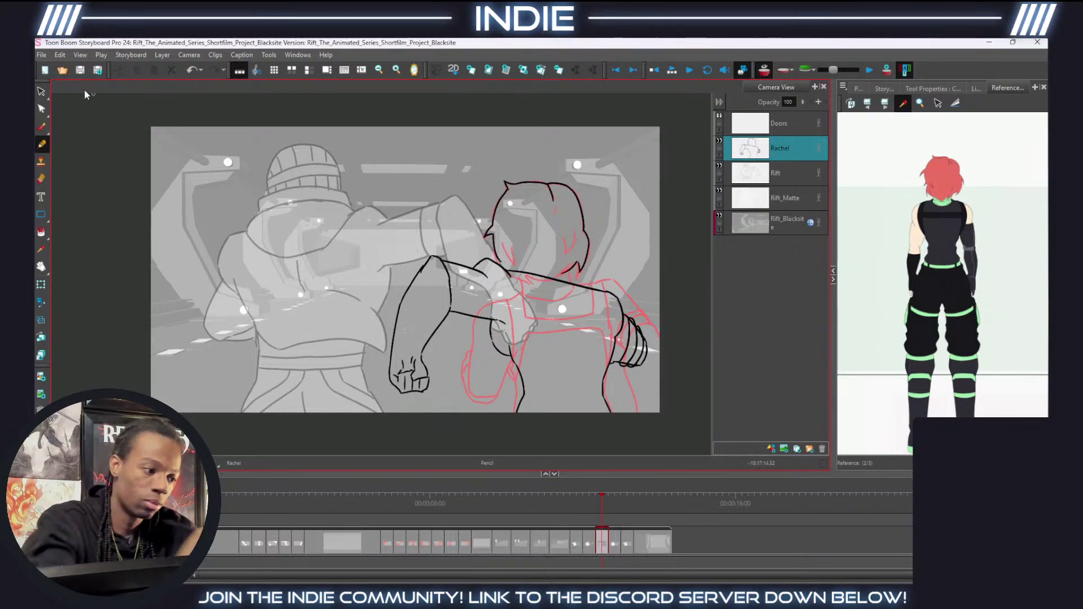
Select the strokes of Rachel's head and shift them slightly toward her right shoulder.
click(41, 91)
mouse_move(540, 162)
mouse_down()
mouse_move(483, 238)
mouse_move(505, 258)
mouse_move(584, 273)
mouse_move(593, 141)
mouse_move(602, 268)
mouse_up()
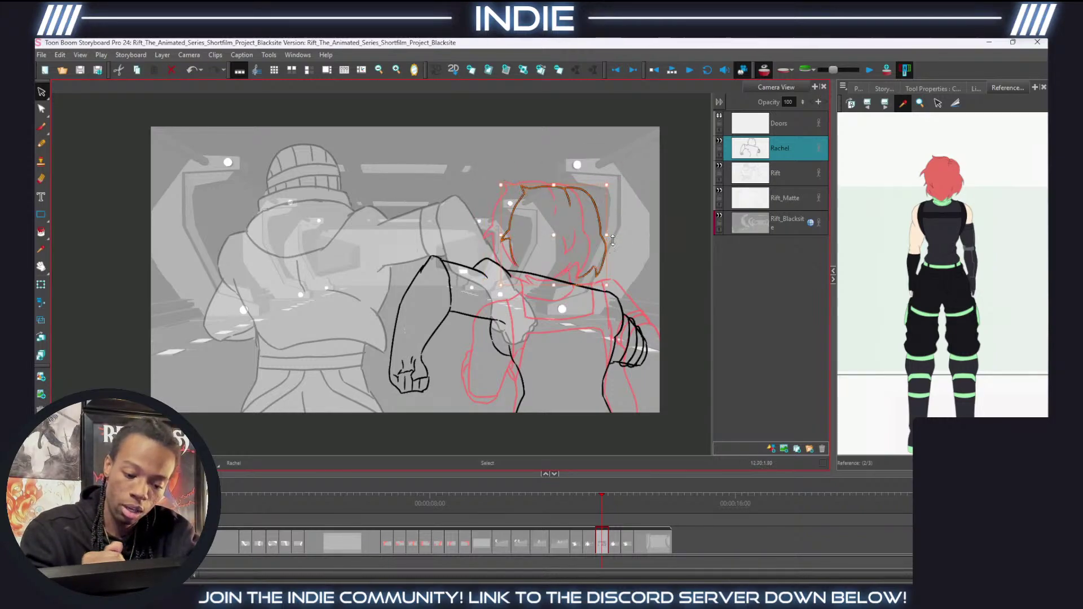
click(638, 195)
click(42, 143)
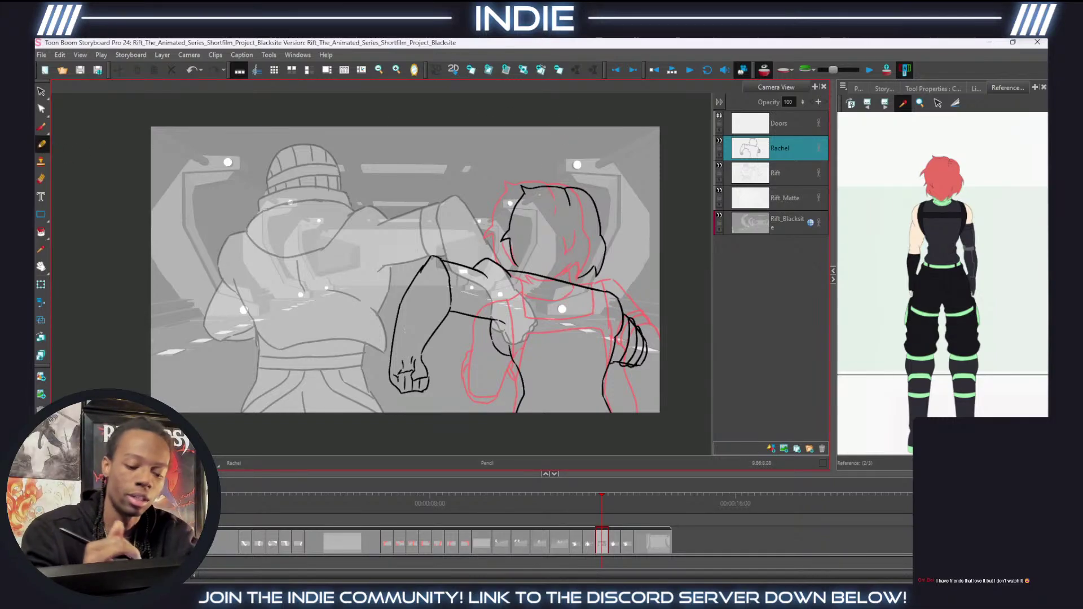
Draw the jagged hair ends along the nape to close the lower edge of Rachel's hair.
drag(516, 264, 554, 285)
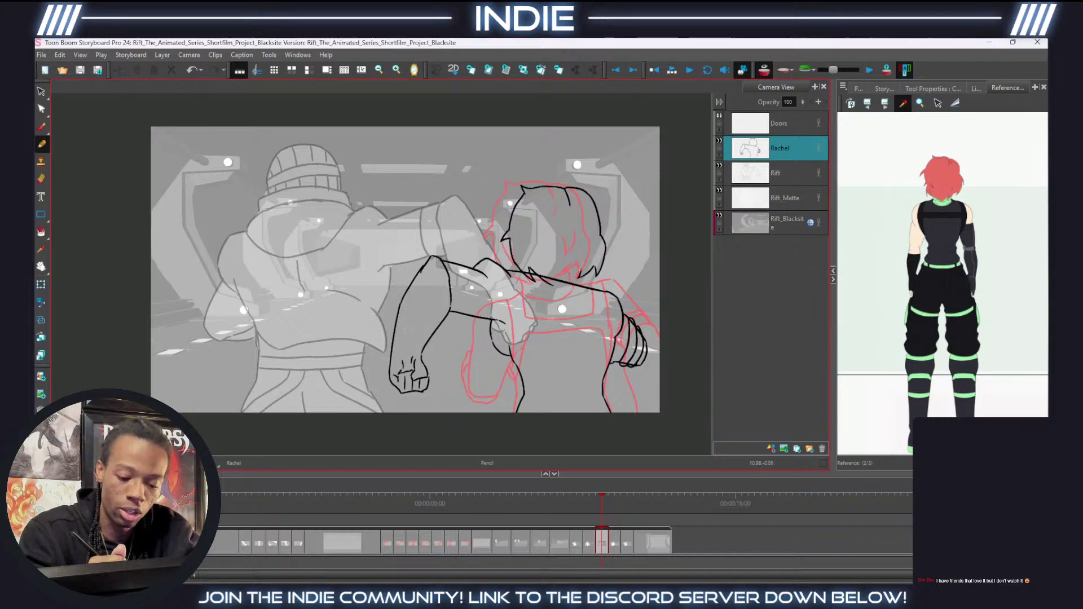
key(ctrl+z)
drag(559, 285, 584, 270)
key(ctrl+z)
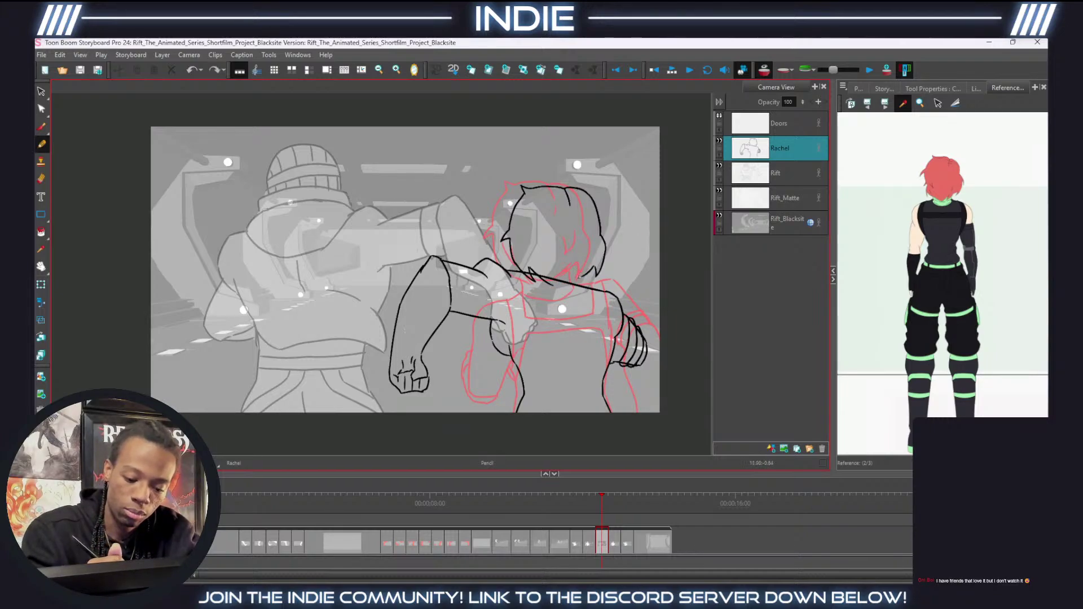
drag(581, 271, 553, 287)
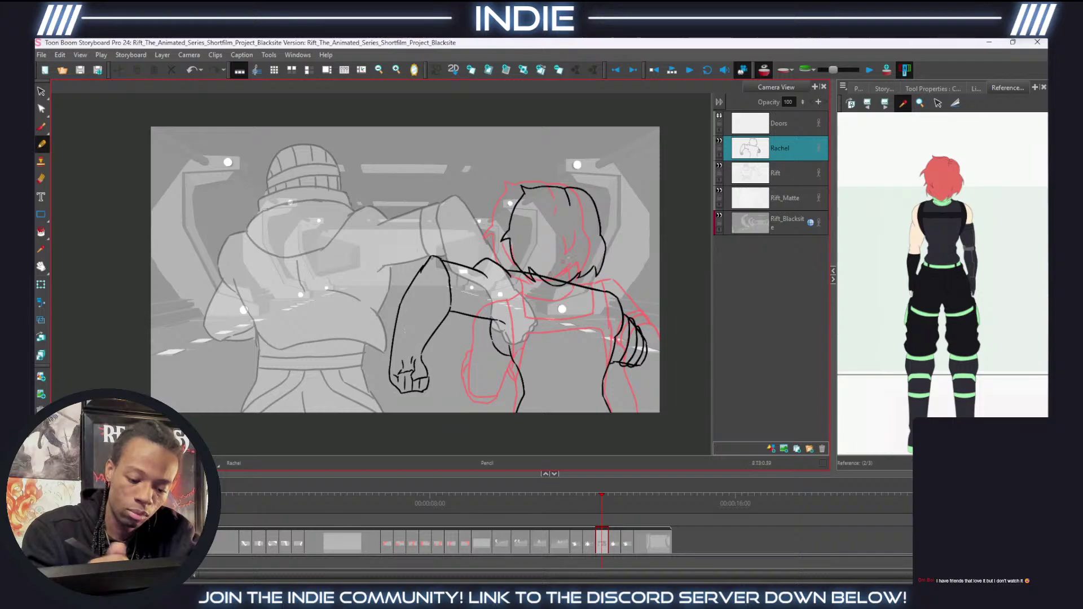
Turn the onion skin off and erase the shoulder line crossing Rachel's hair with the Medium Eraser preset.
click(42, 179)
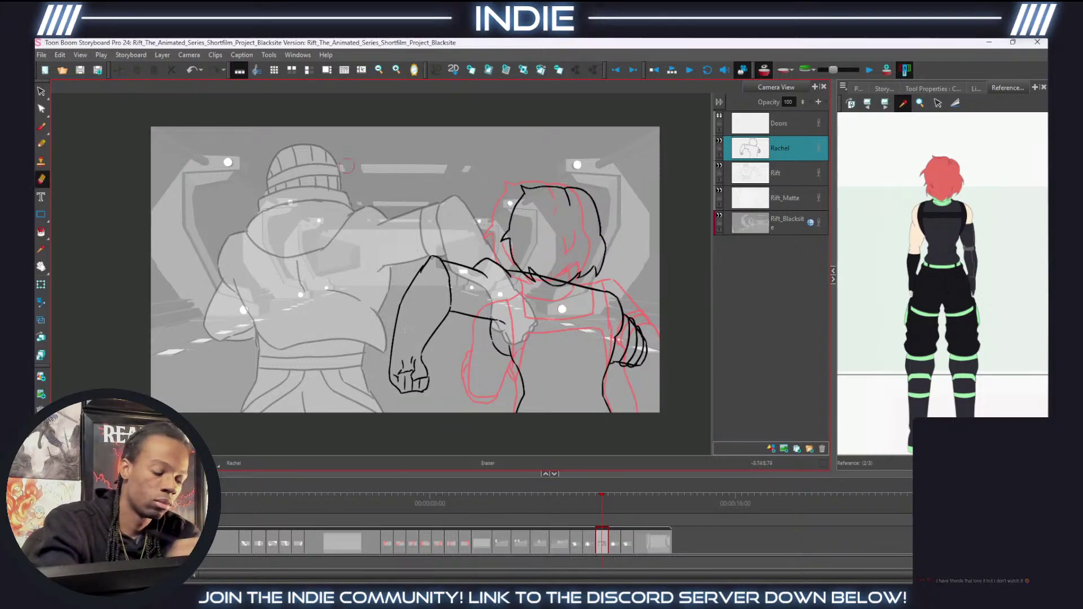
click(764, 70)
drag(530, 274, 524, 276)
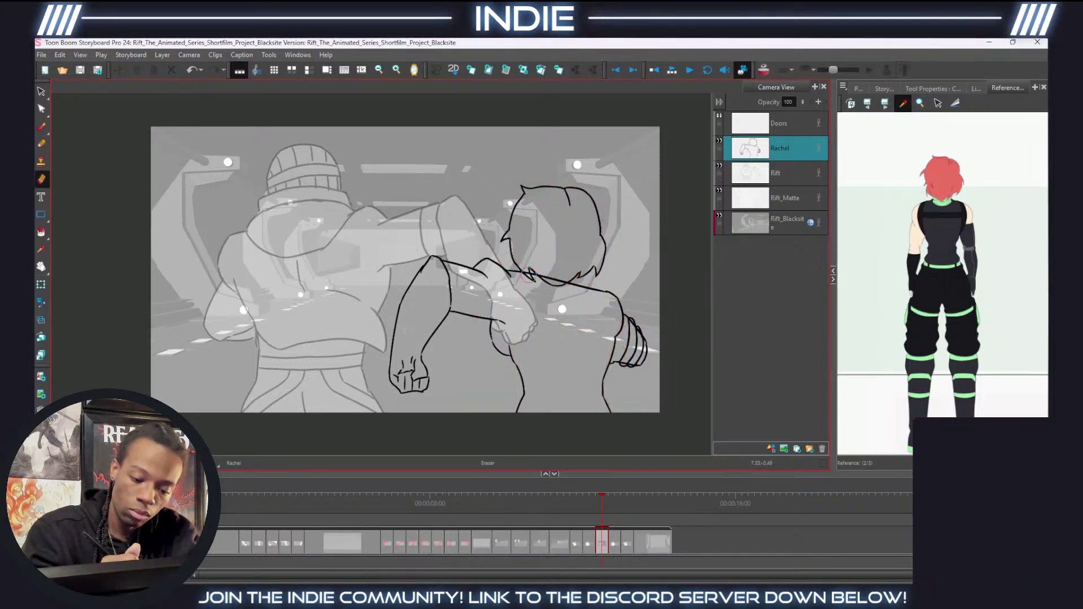
key(ctrl+z)
click(932, 89)
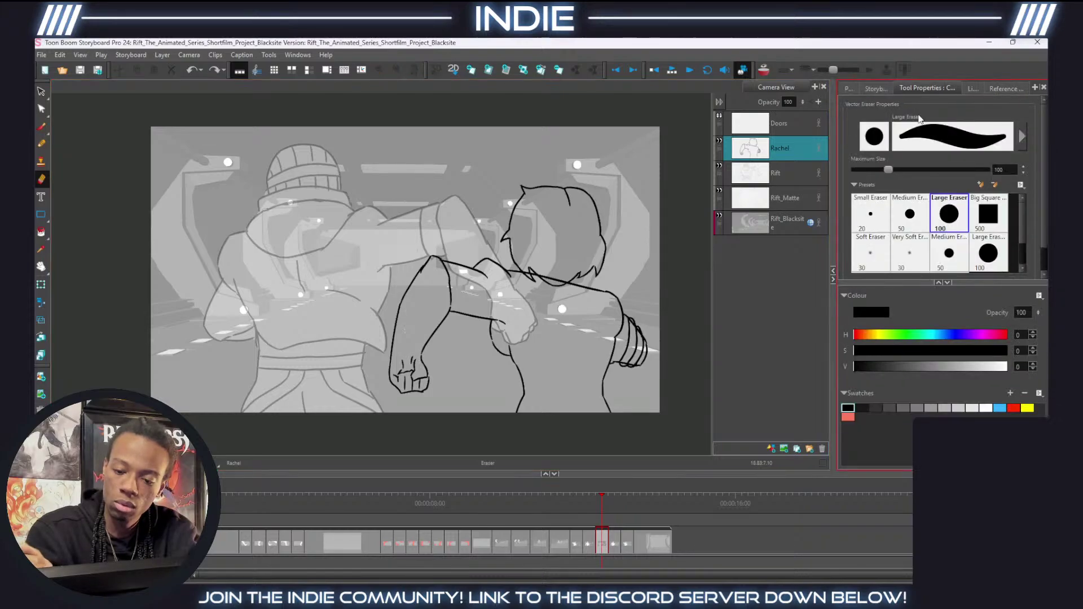
click(910, 213)
drag(528, 270, 563, 280)
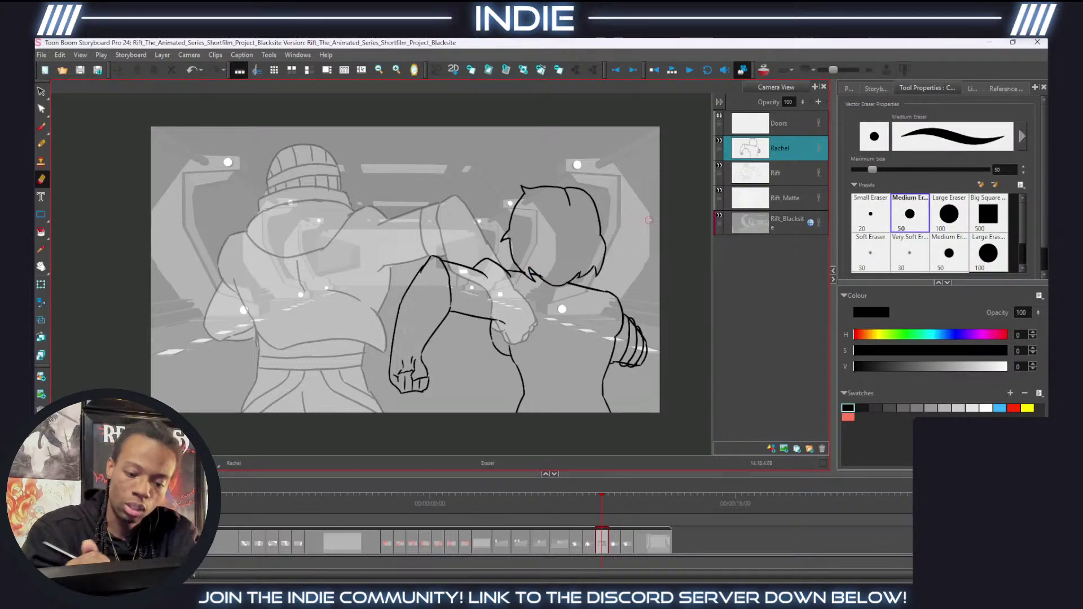
Draw Rachel's neck and collar with the Pencil 3 preset and erase the excess lines beneath her hair.
click(42, 144)
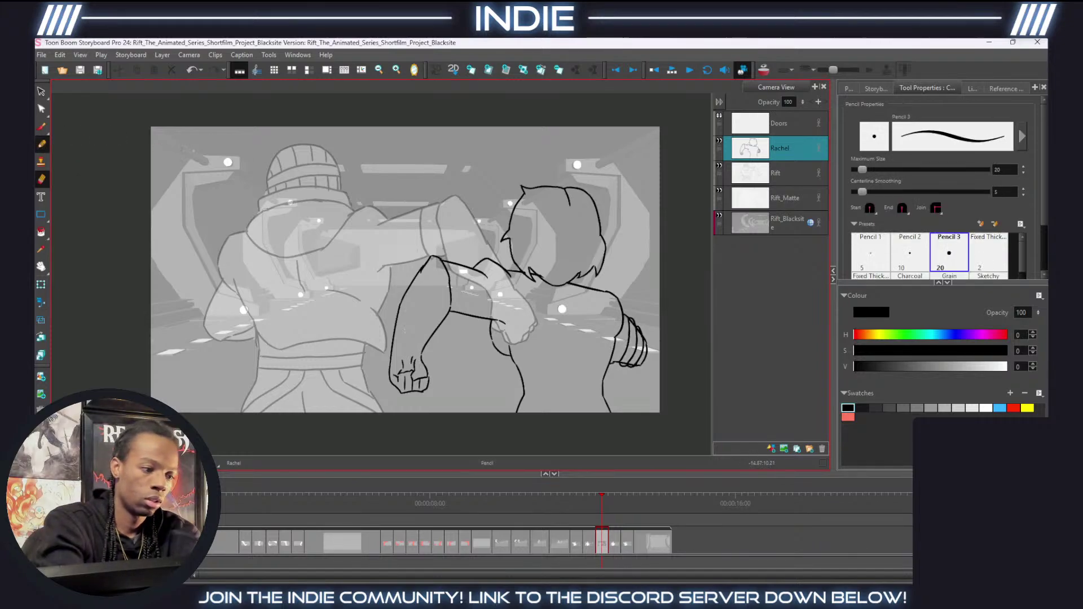
mouse_move(535, 273)
mouse_down()
mouse_move(562, 299)
mouse_move(550, 300)
mouse_move(580, 294)
mouse_up()
key(ctrl+z)
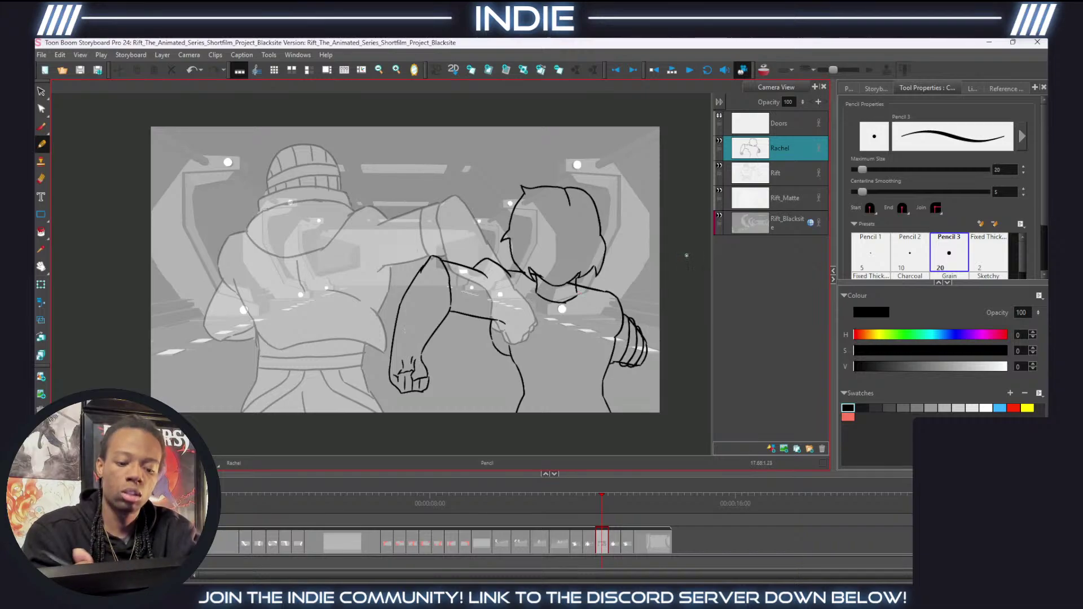
key(alt+e)
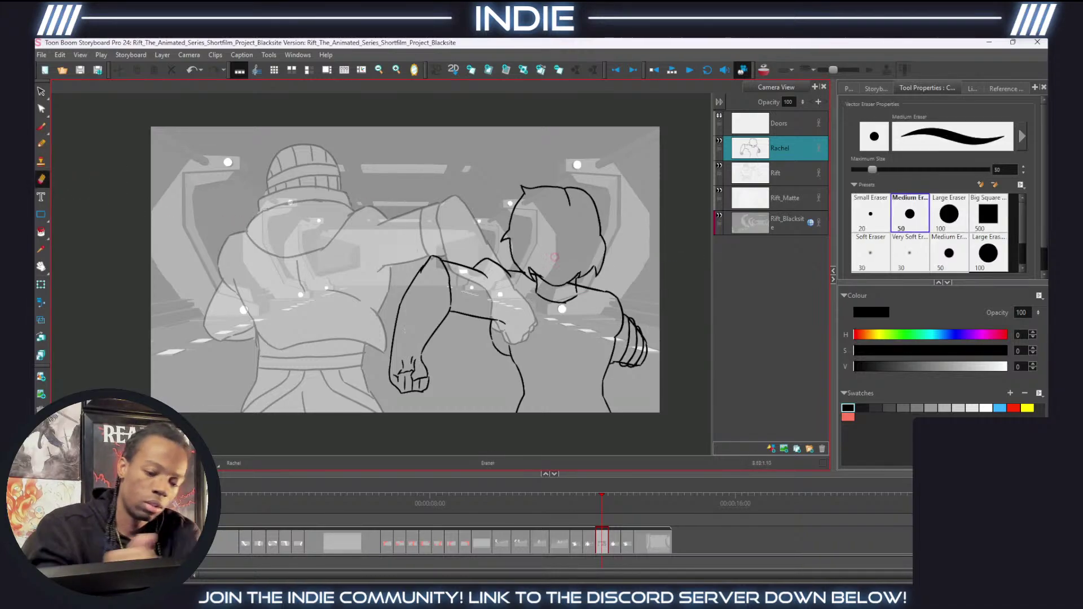
drag(537, 275, 574, 287)
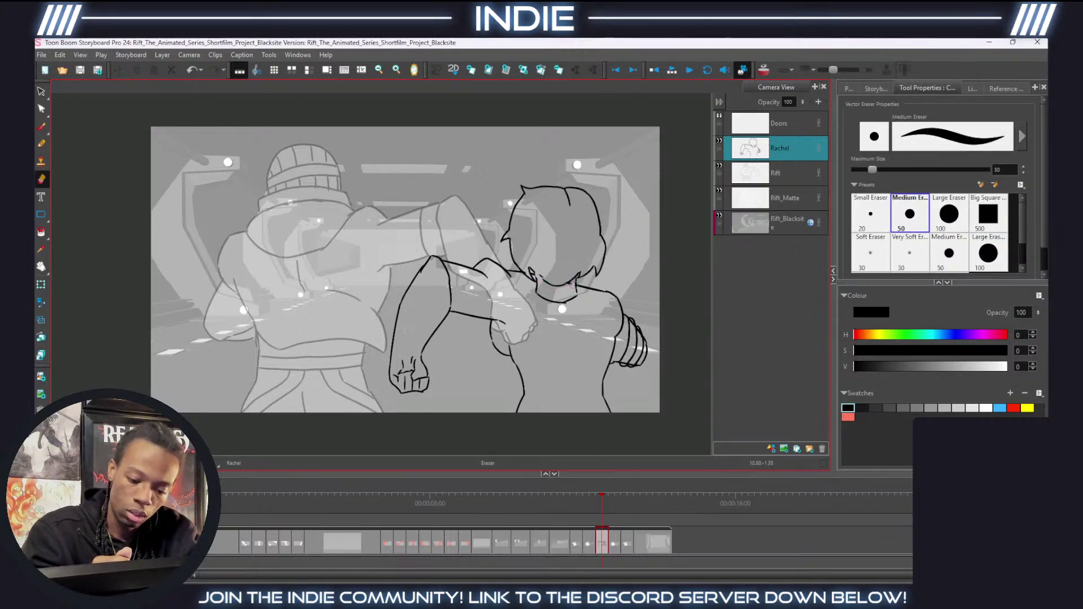
Draw the harness straps and crossband on Rachel's upper back, with a curved seam at her left shoulder.
key(alt+/)
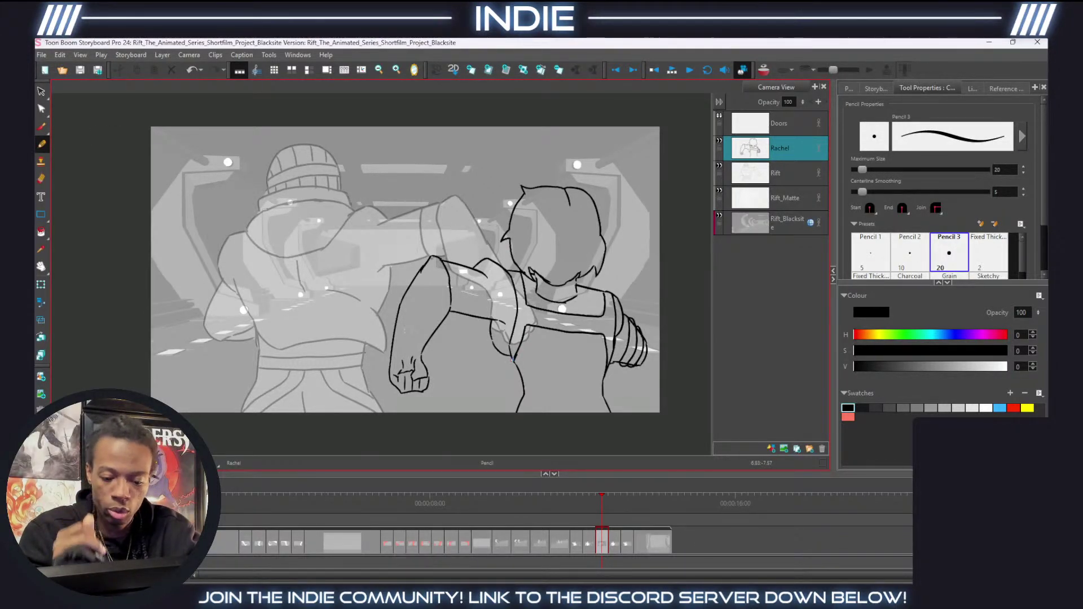
drag(506, 268, 498, 323)
key(ctrl+z)
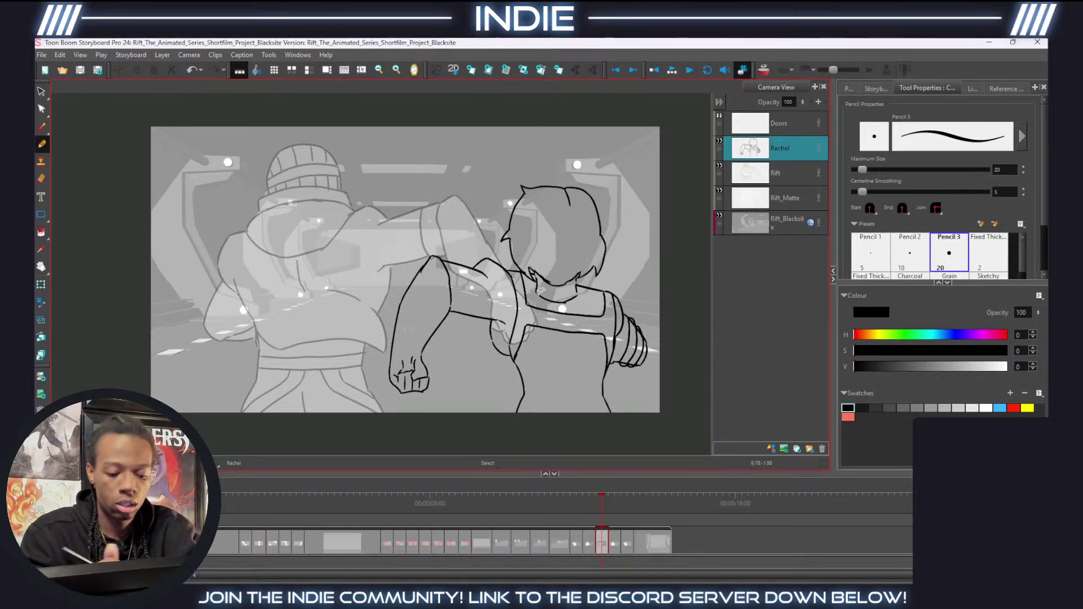
drag(506, 270, 504, 324)
drag(546, 280, 533, 276)
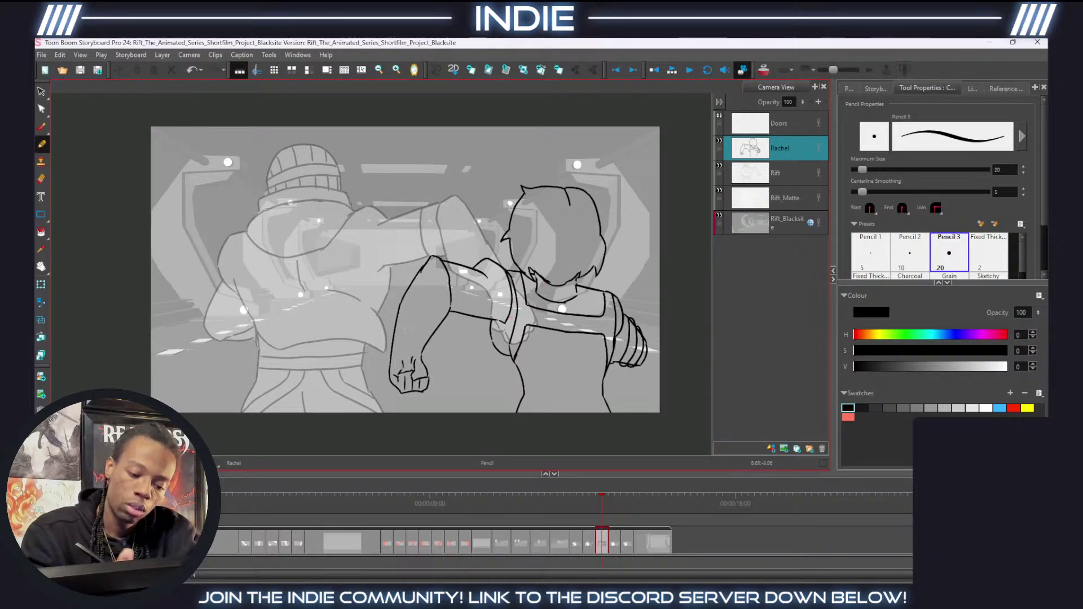
key(ctrl+z)
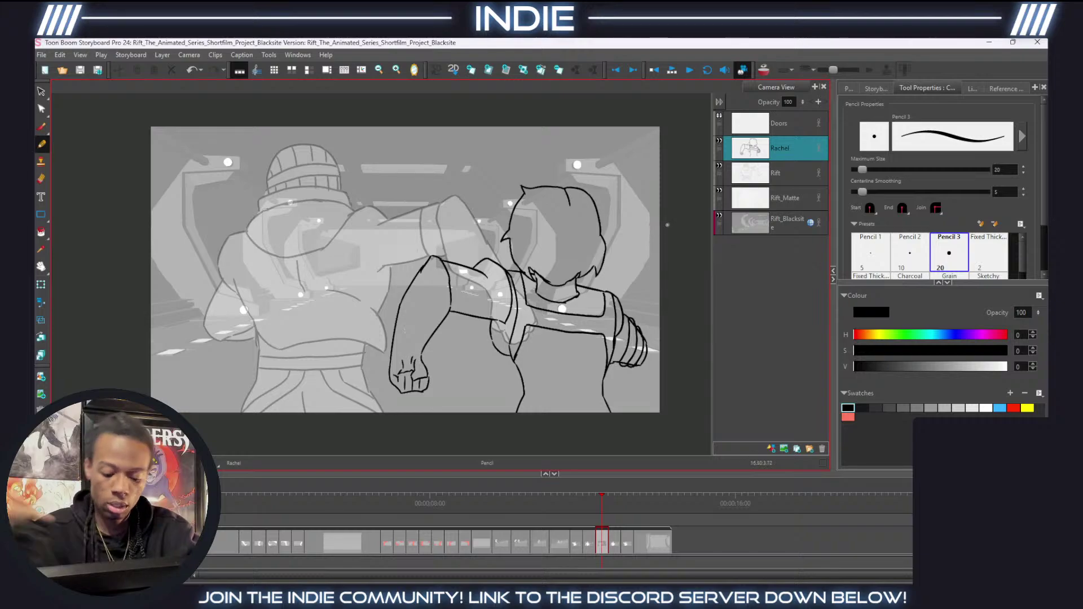
Add inner hair strands to the back of Rachel's head and compare the pose with the two preceding panels.
mouse_move(530, 250)
mouse_down()
mouse_move(543, 268)
mouse_move(577, 266)
mouse_up()
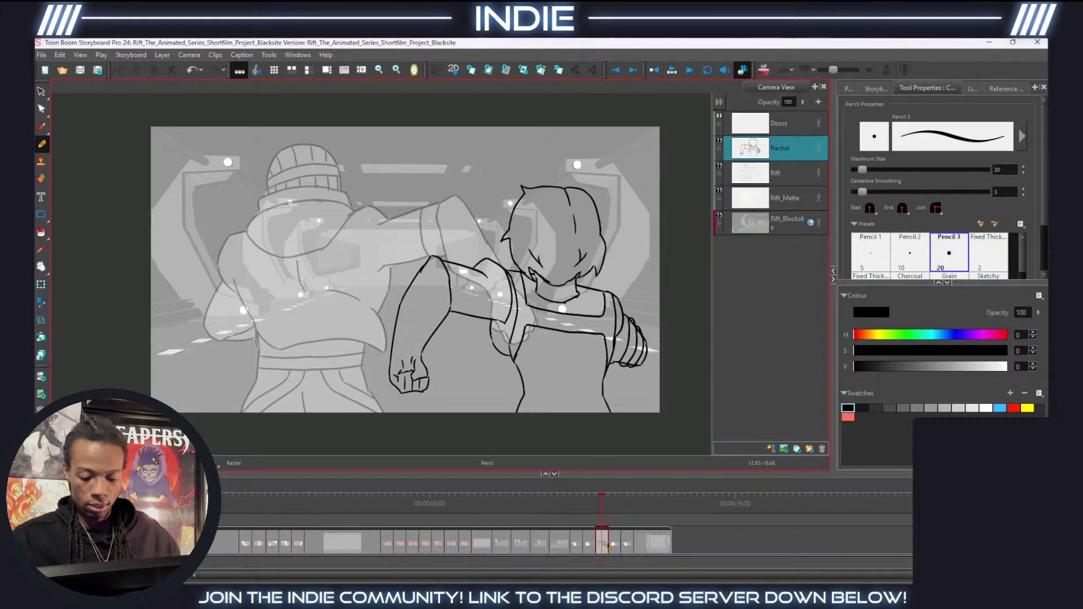
click(576, 545)
click(589, 545)
click(604, 546)
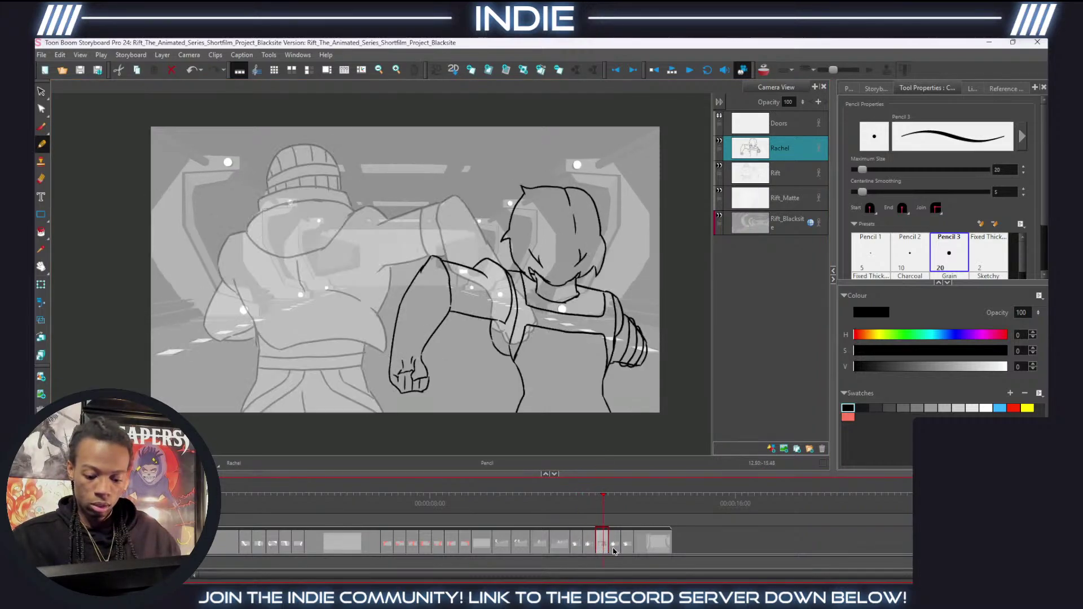
Copy the Rachel layer from the first panel with her drawn and paste it into the fifth, replacing its empty Rachel layer.
click(576, 544)
right_click(777, 151)
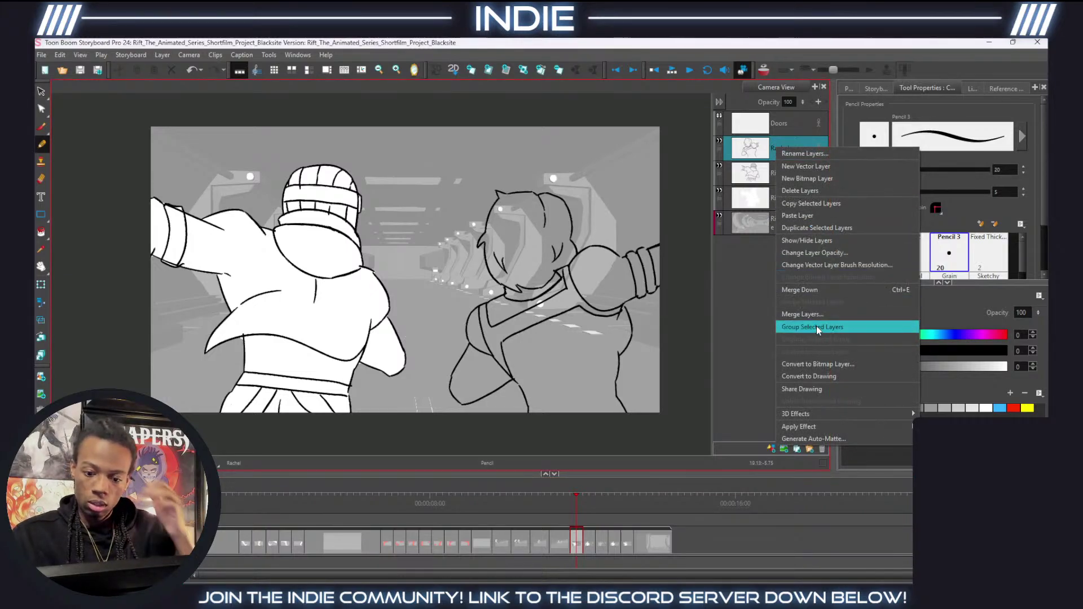
click(811, 204)
click(626, 543)
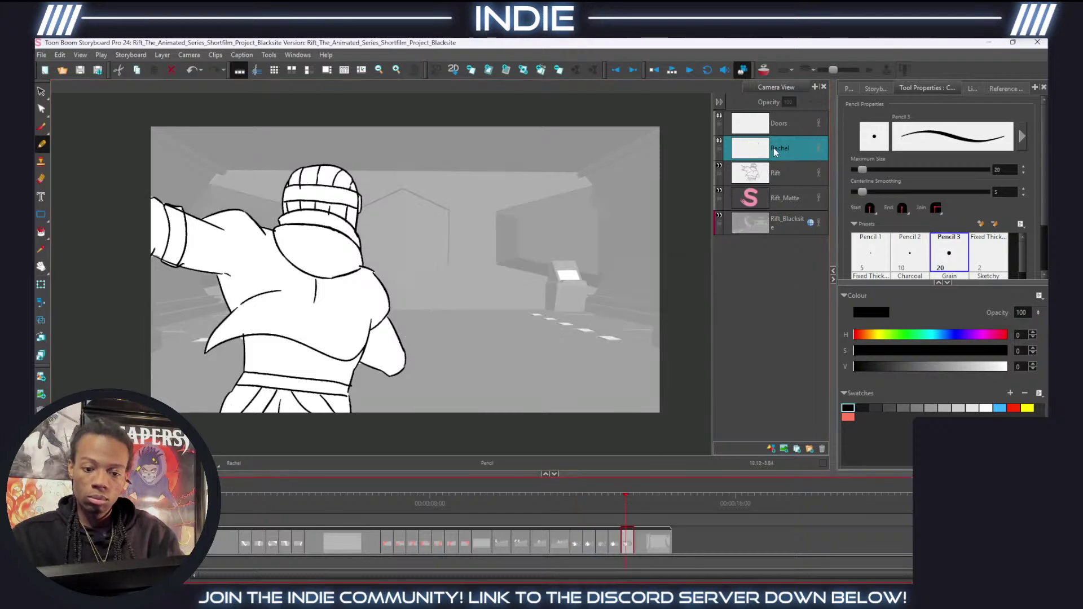
click(822, 450)
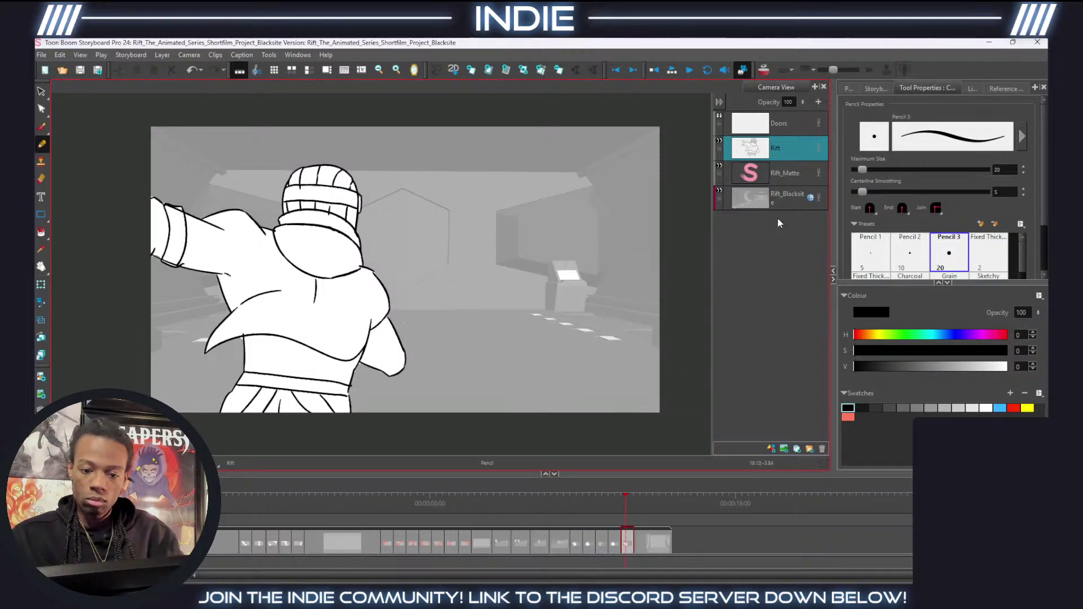
right_click(760, 146)
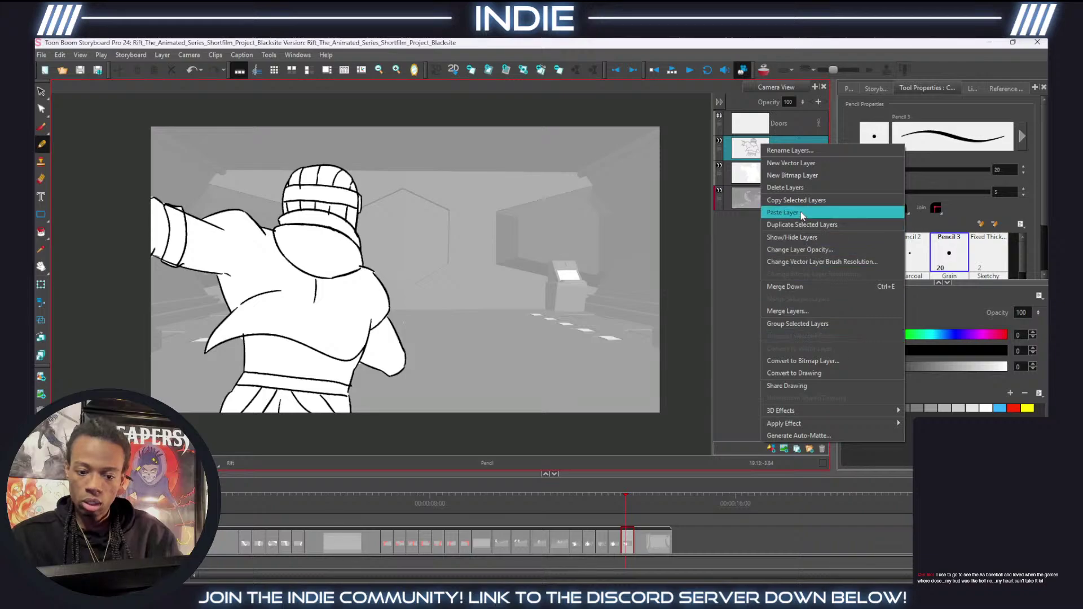
click(801, 214)
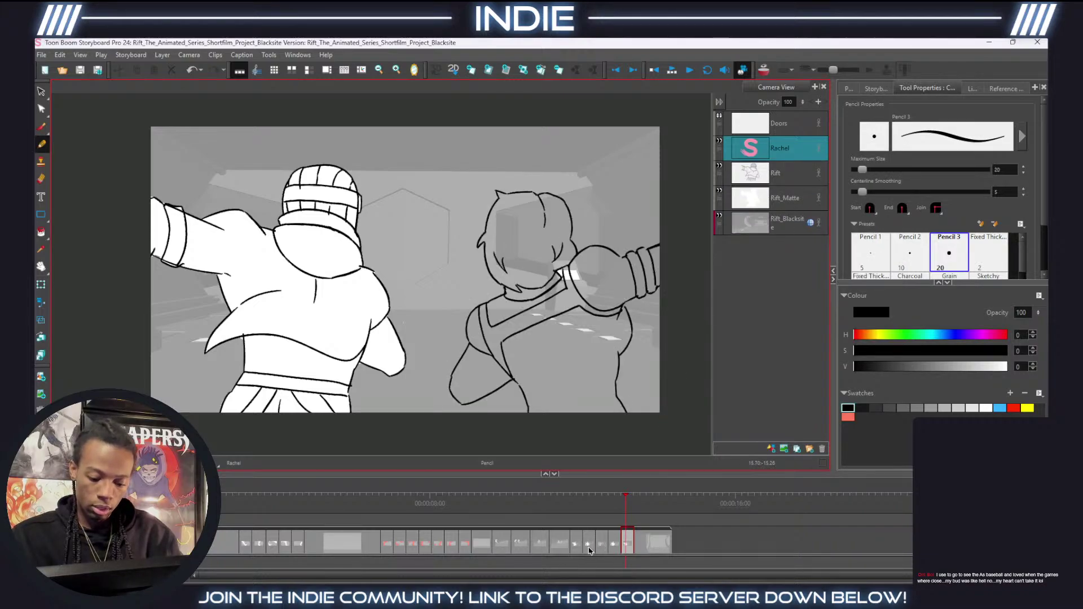
Copy the Rachel layer from the second panel into the fourth, deleting the empty Rachel layer there before pasting.
click(589, 551)
right_click(765, 152)
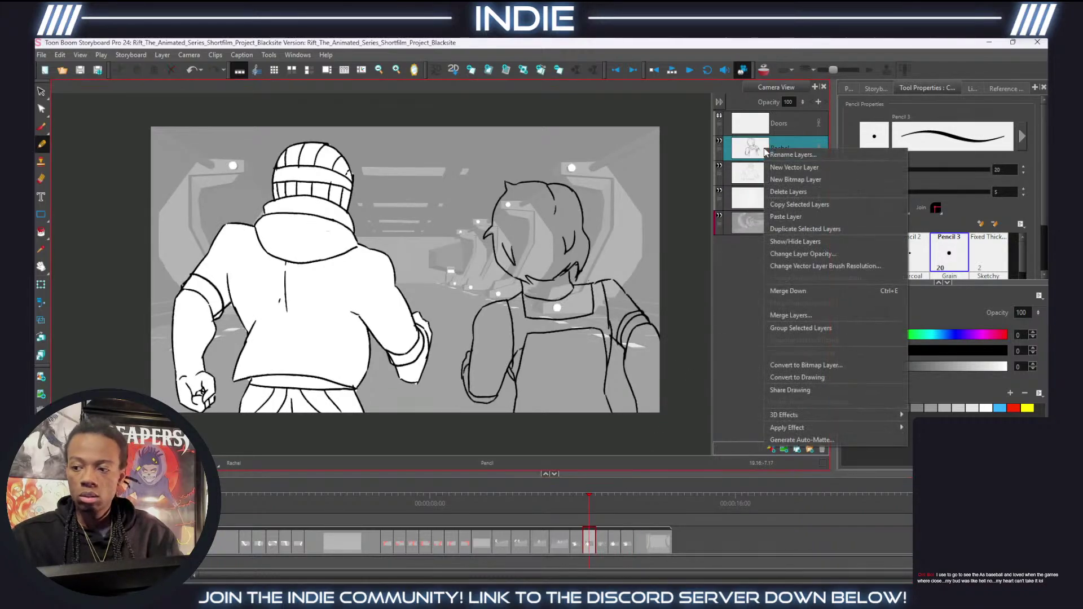
click(802, 205)
click(601, 549)
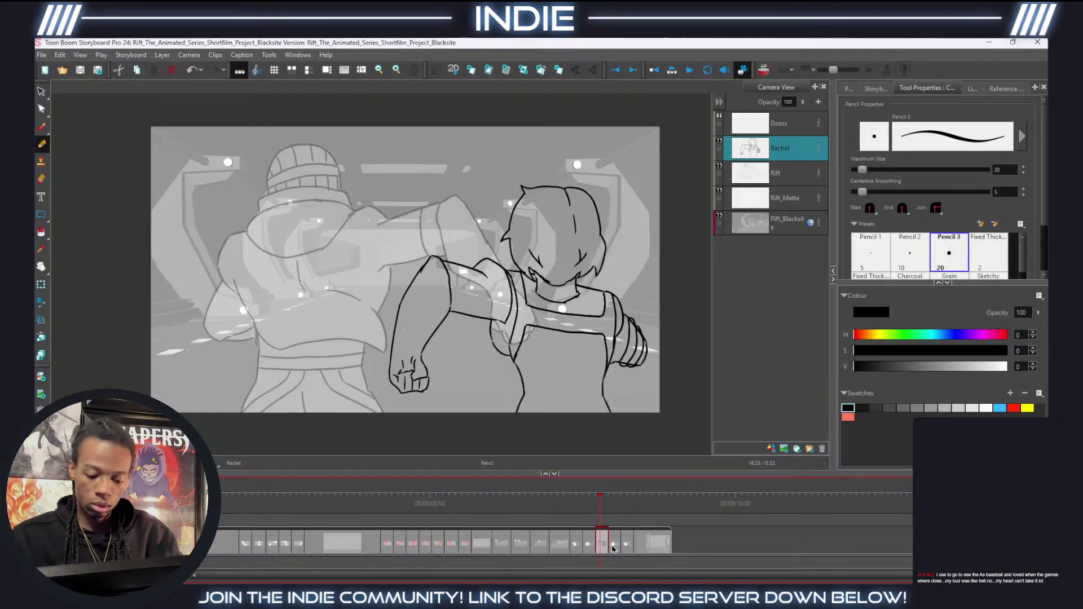
click(613, 546)
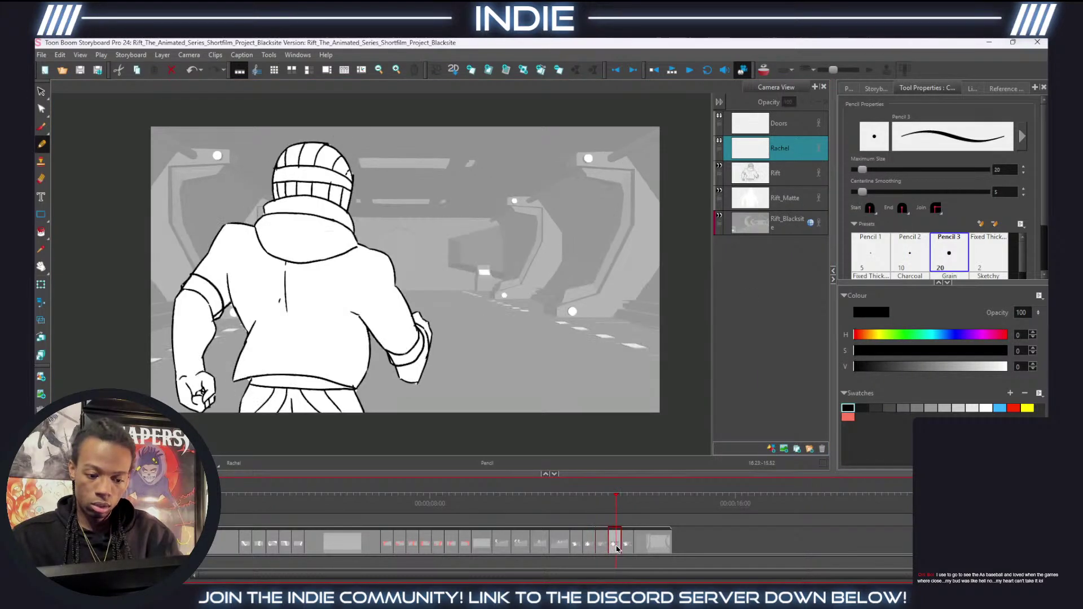
click(822, 449)
right_click(763, 146)
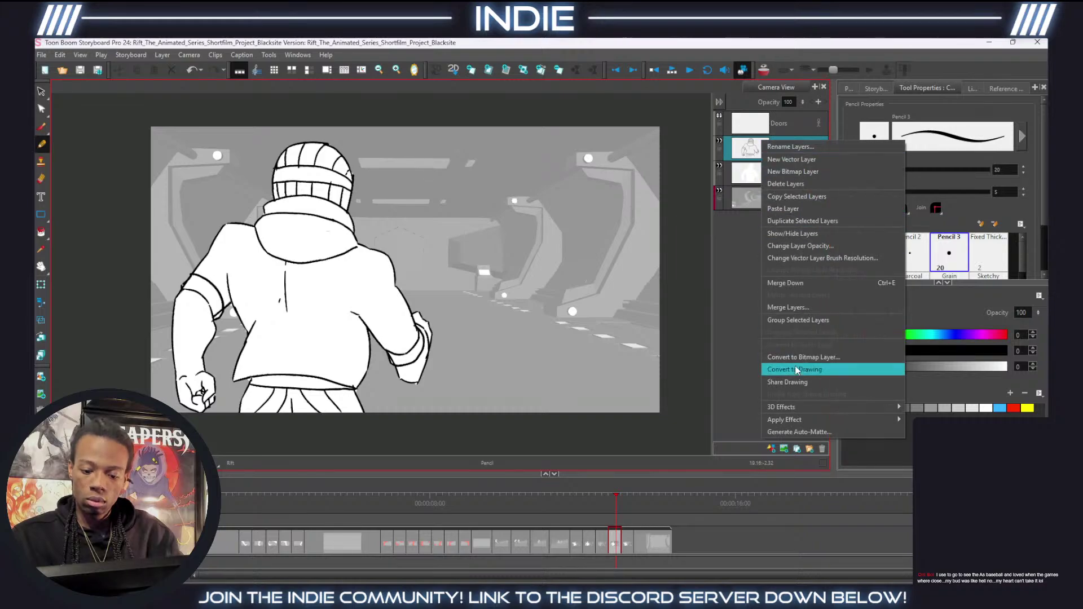
click(800, 209)
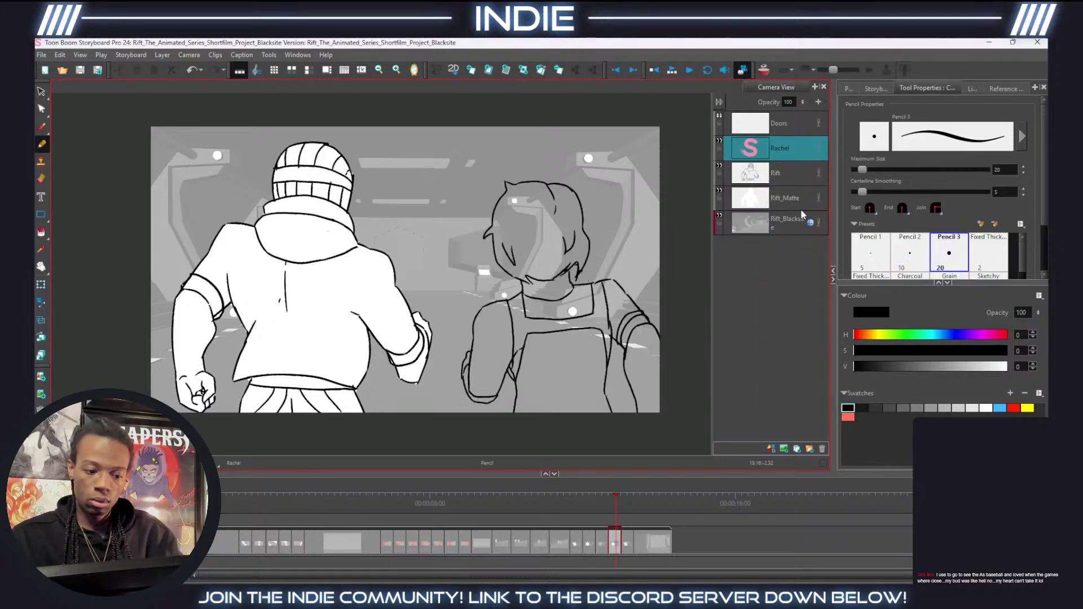
Go back through the panels to the first one with Rachel and save the storyboard.
key(Left)
key(Left)
key(Left)
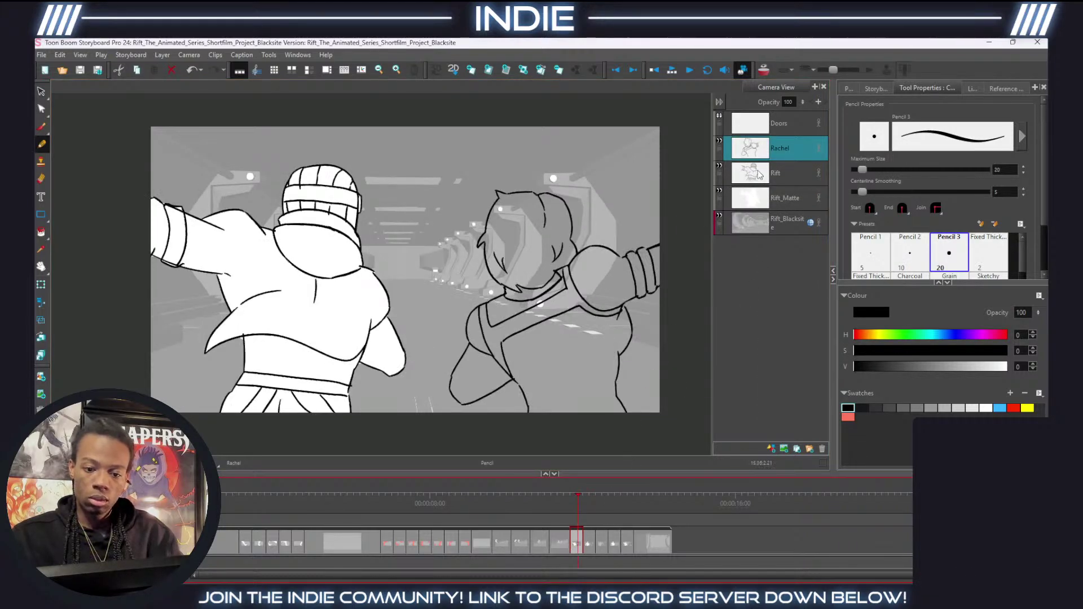
key(ctrl+s)
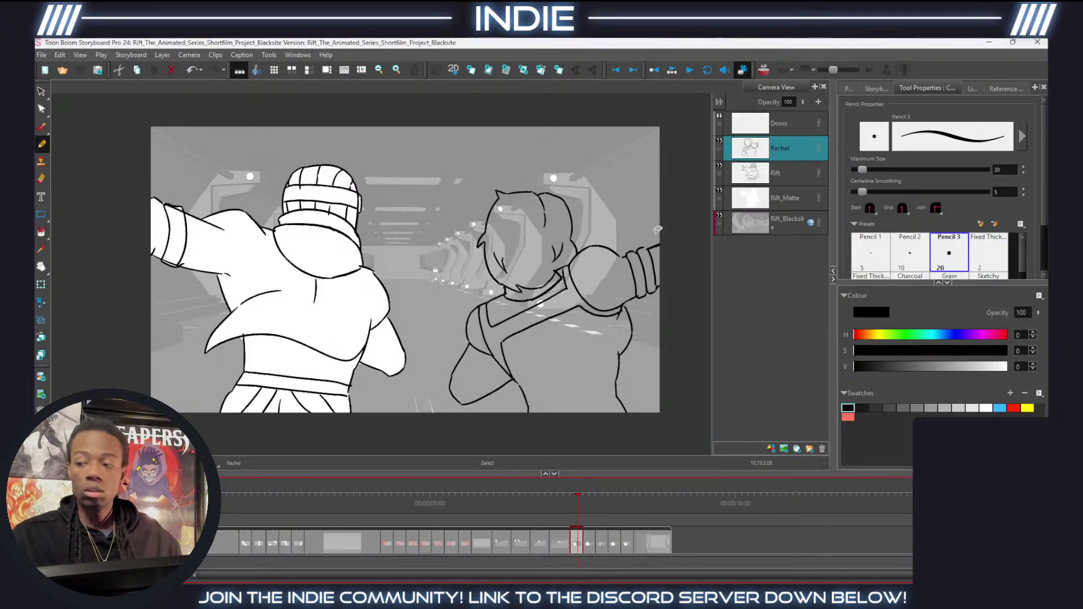
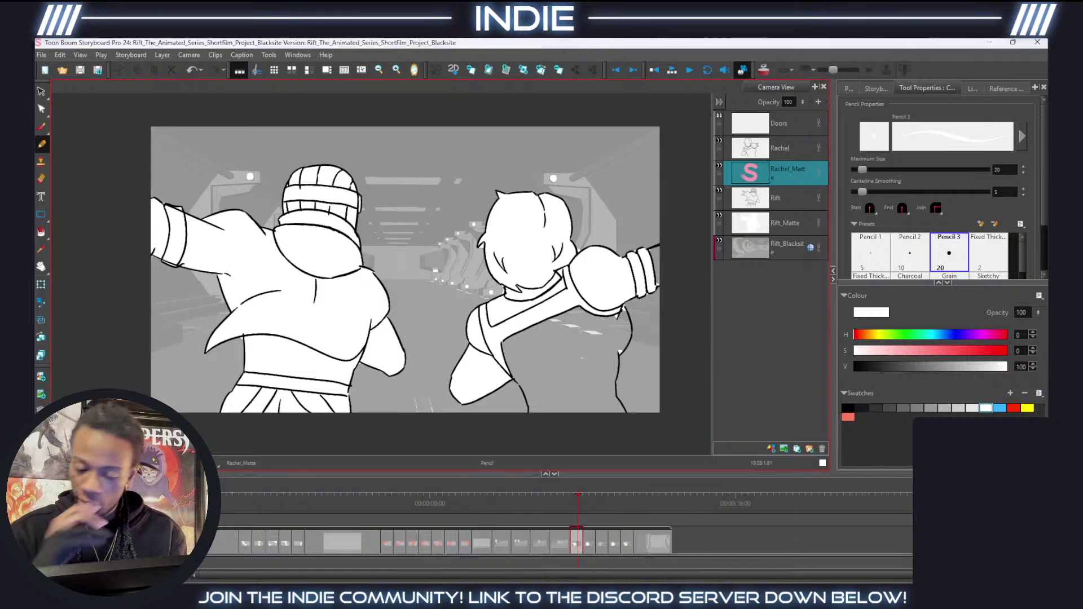
Generate a white auto-matte with radius 100 on a new layer from the Rachel layer in the second panel.
click(591, 543)
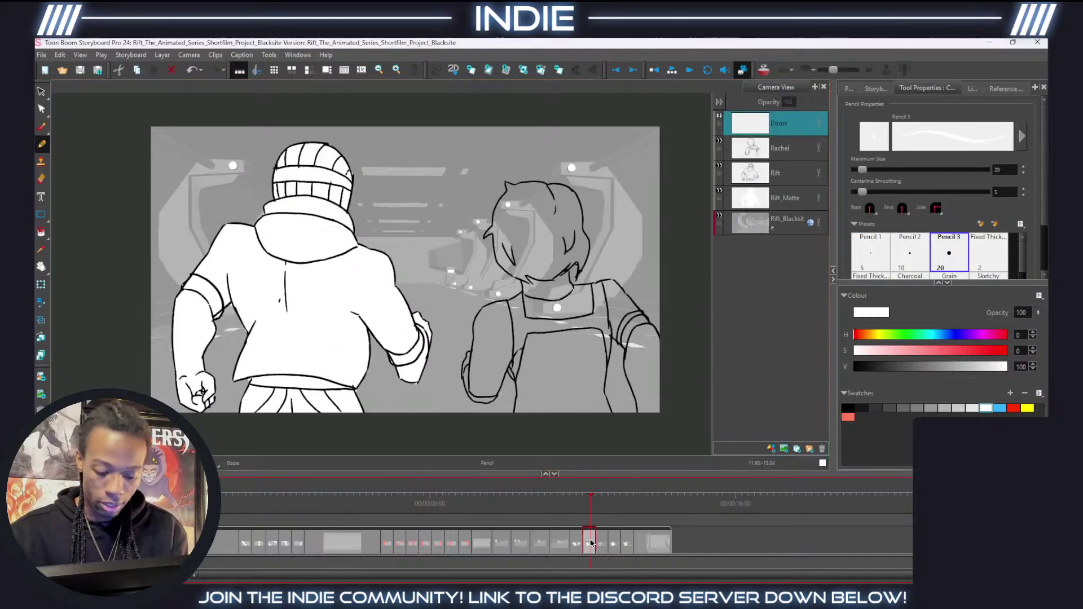
click(774, 149)
right_click(774, 149)
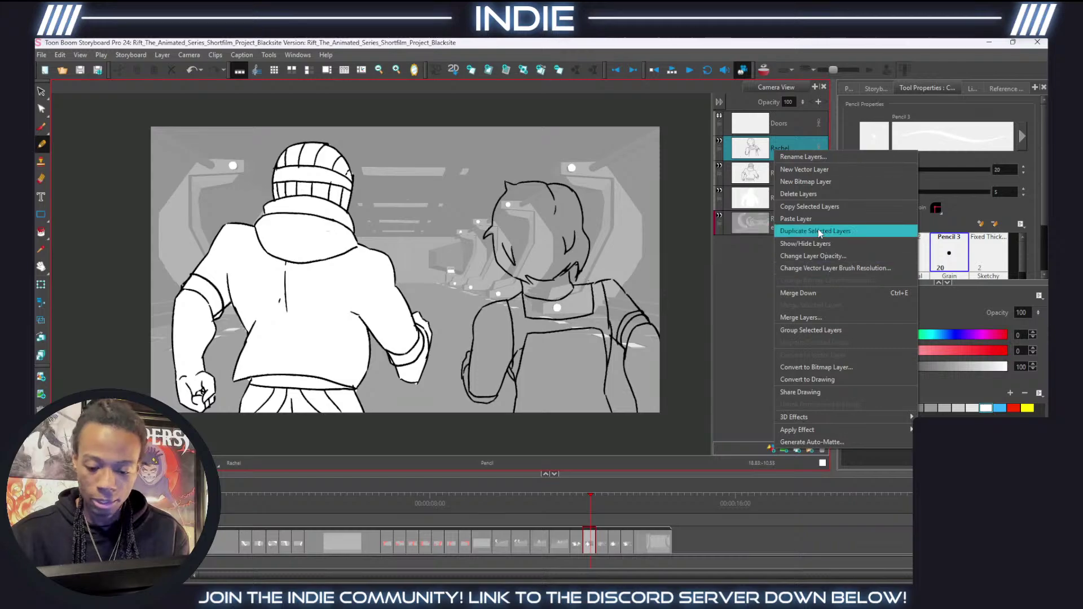
click(813, 443)
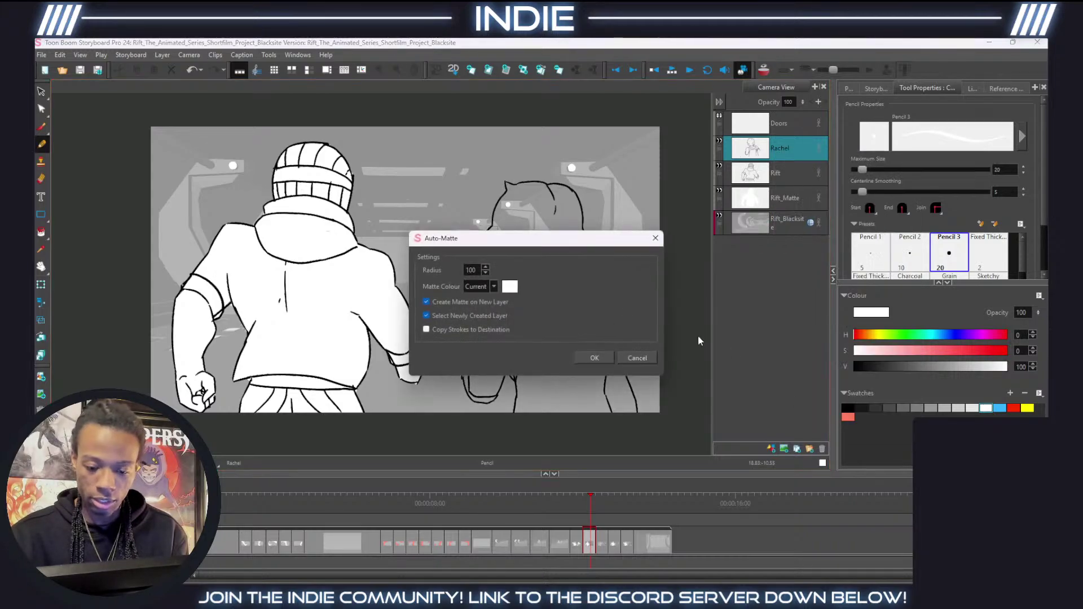
click(594, 358)
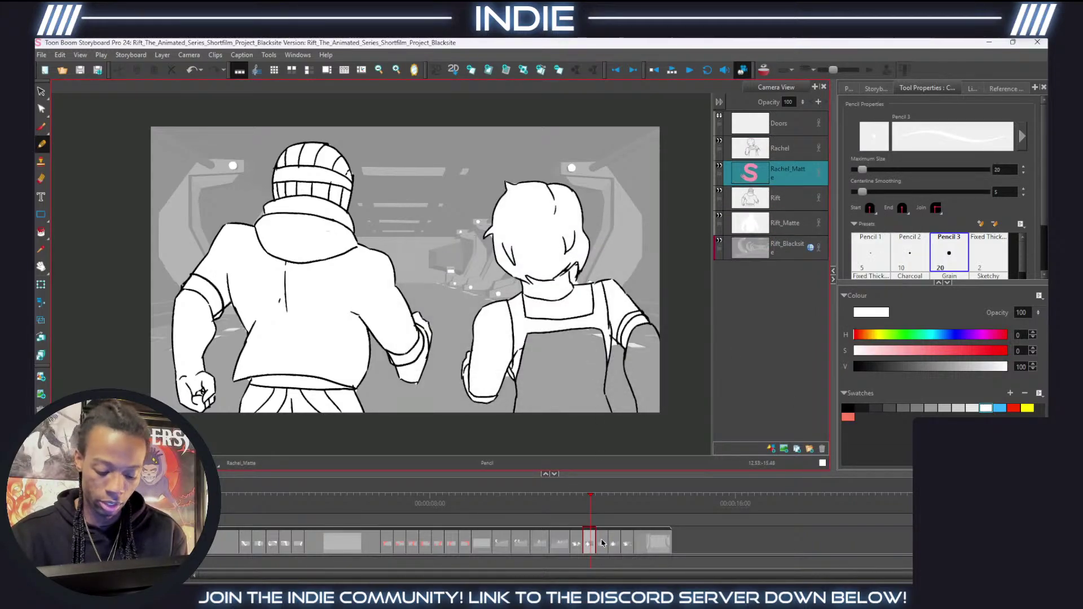
Generate a white auto-matte with radius 100 on a new layer for Rachel's raised-arm pose in the third panel.
click(602, 543)
click(762, 152)
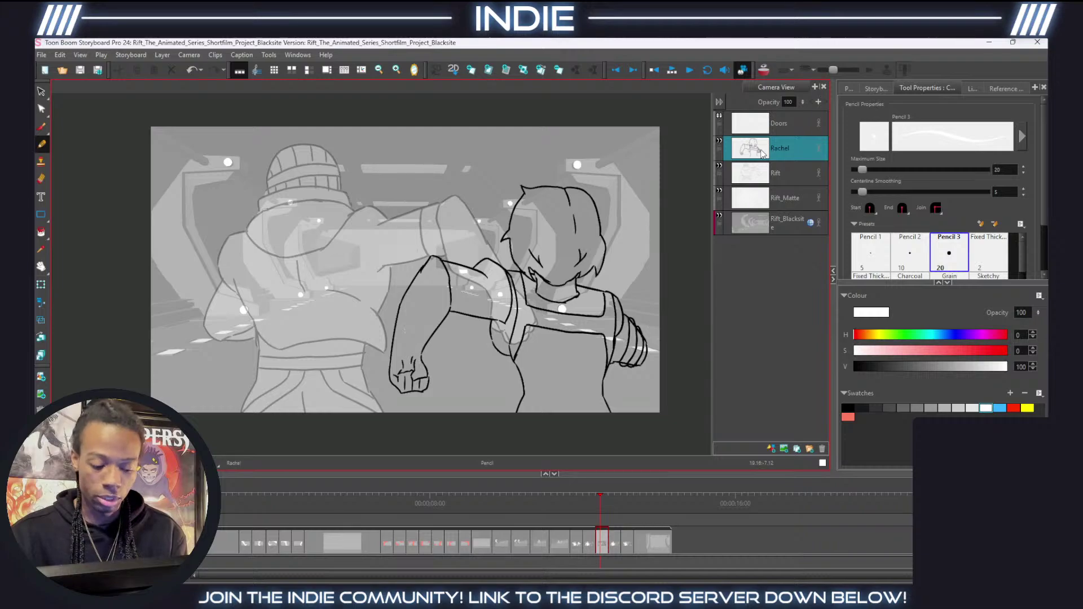
right_click(761, 152)
click(827, 440)
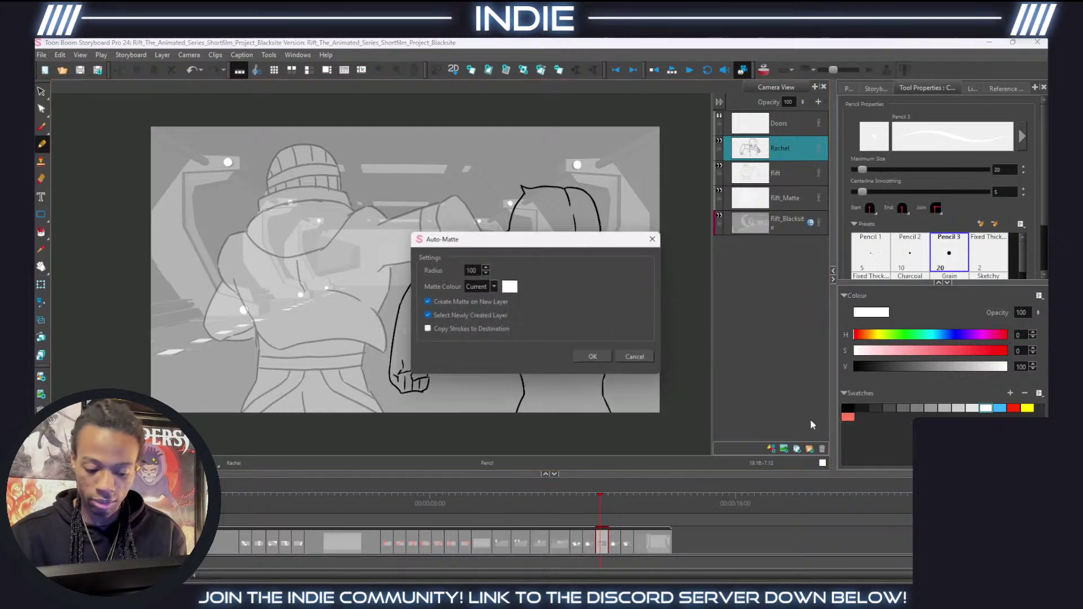
click(593, 357)
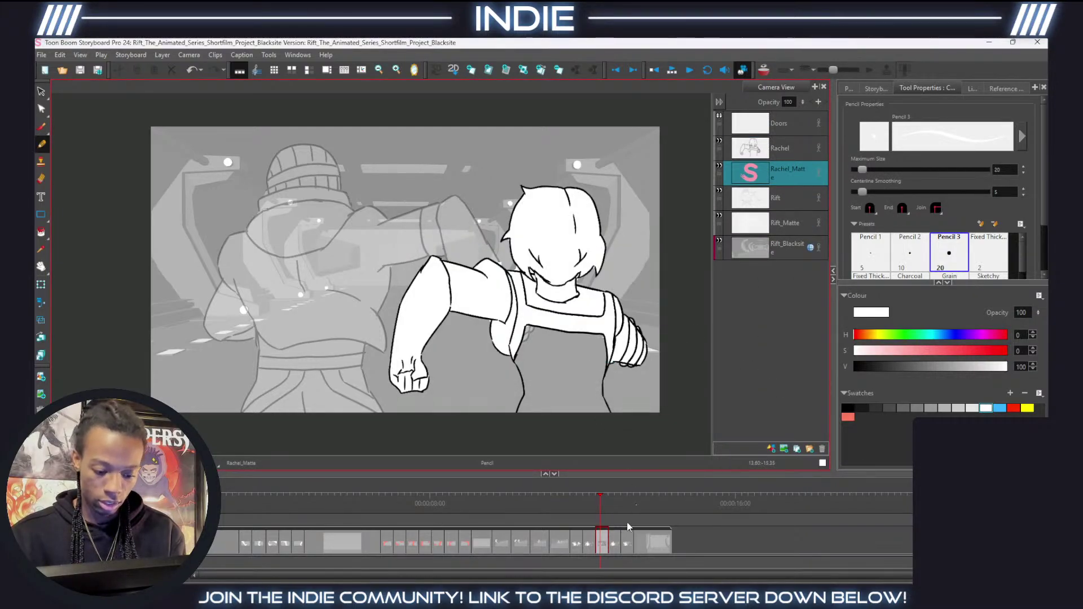
Generate a white auto-matte on a new layer from the pasted Rachel drawing in the fourth panel.
click(616, 542)
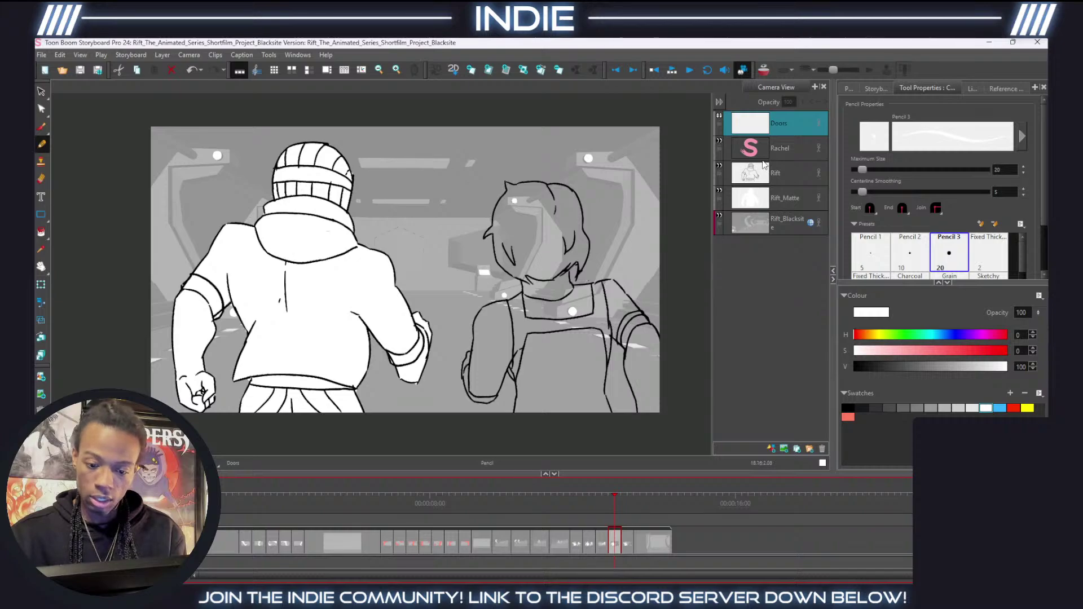
click(771, 151)
right_click(771, 152)
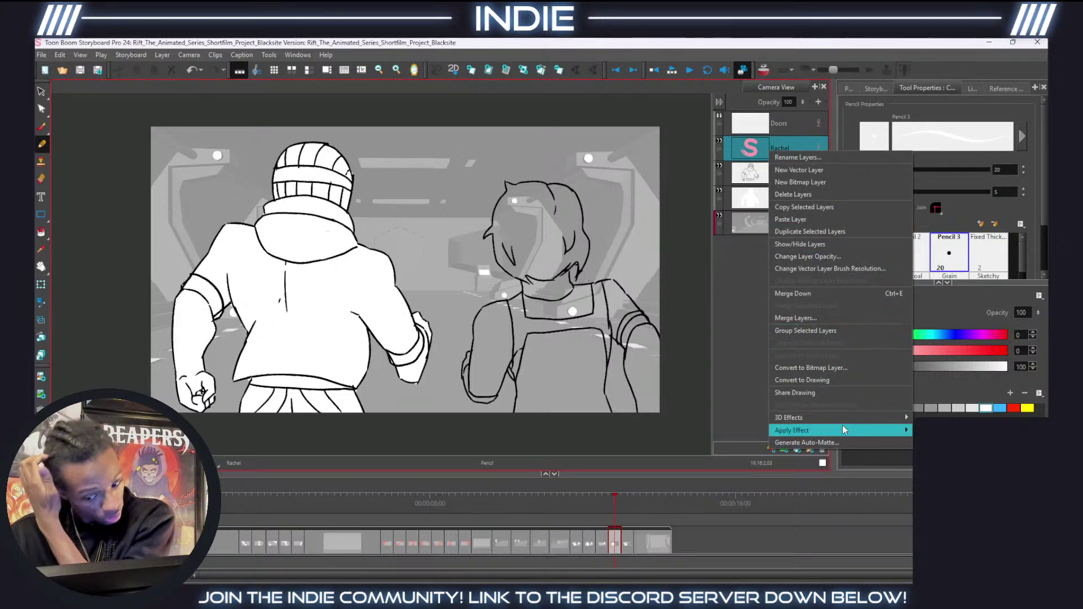
click(807, 443)
click(587, 359)
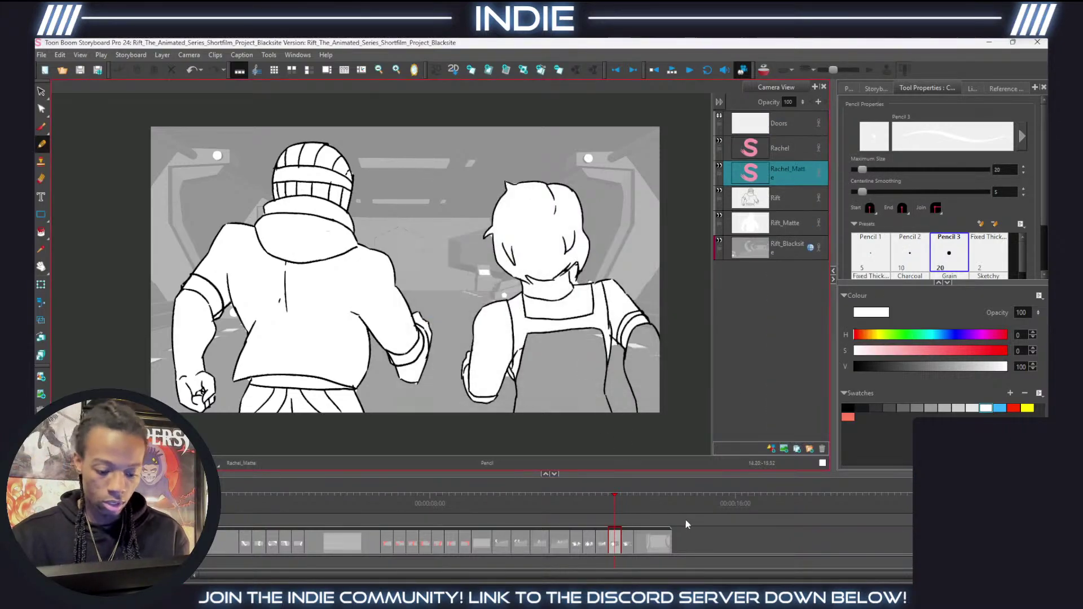
Generate a white auto-matte on a new layer from the pasted Rachel drawing in the fifth panel.
click(627, 544)
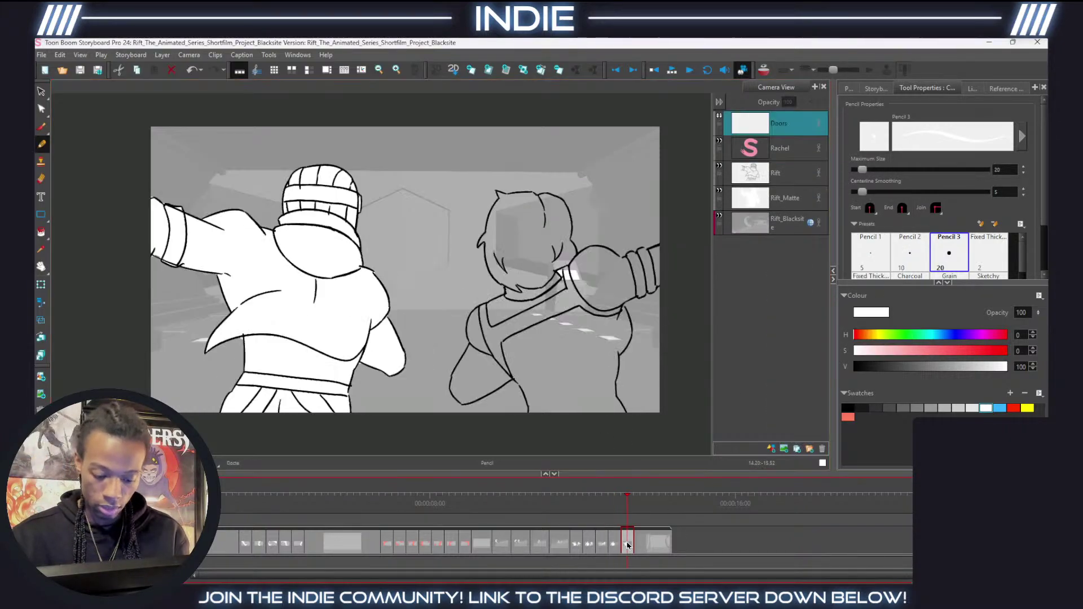
click(773, 147)
right_click(773, 148)
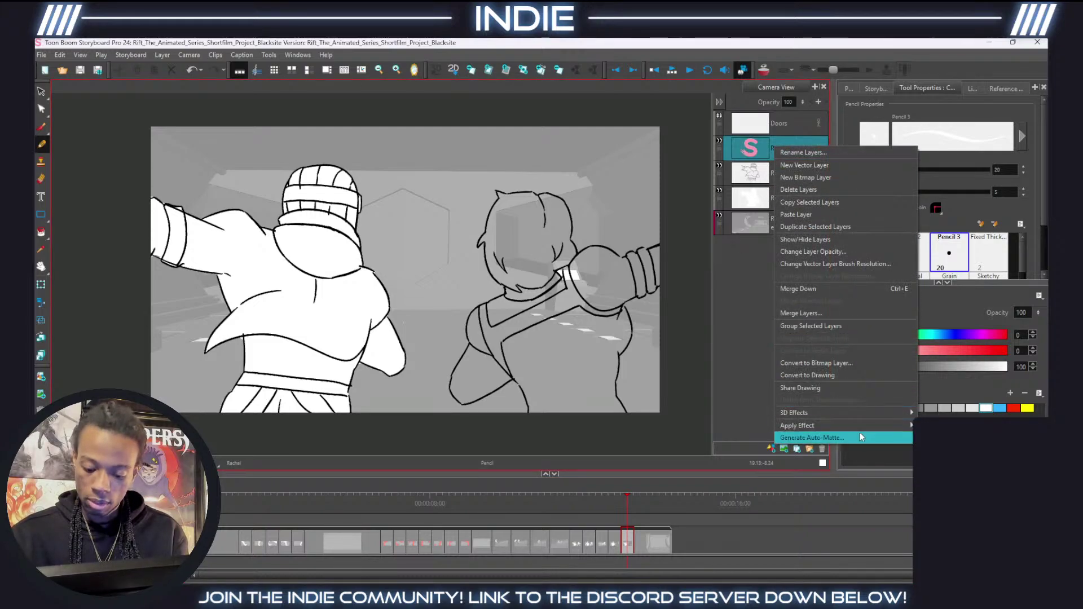
click(807, 443)
click(595, 358)
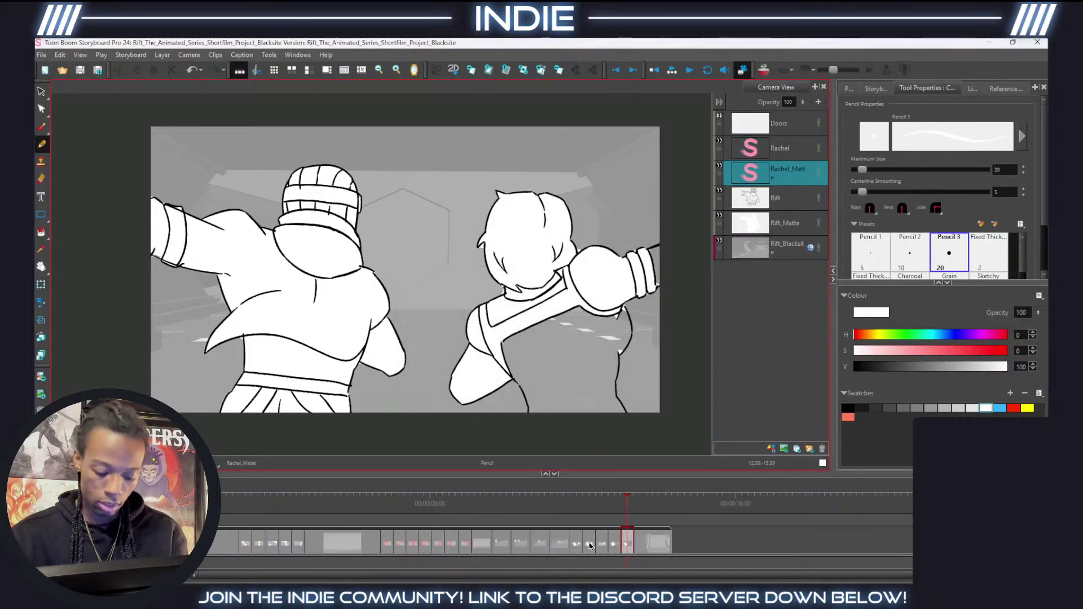
Brush white over the gaps in Rachel's forearm and back on the first panel's Rachel_Matte layer, enlarging the brush to 148.4 for the interior.
click(576, 545)
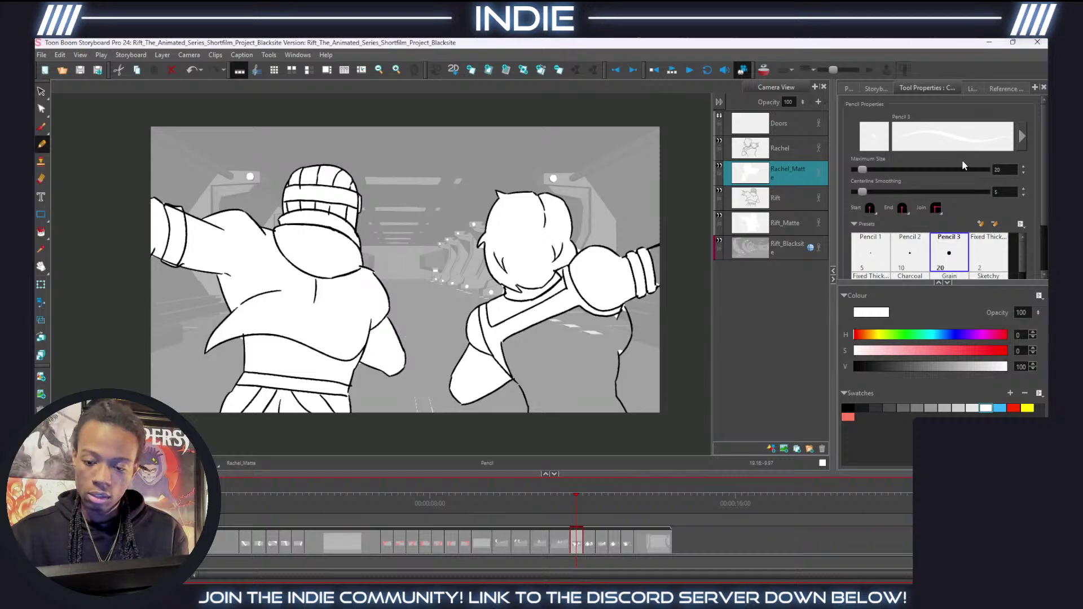
click(41, 127)
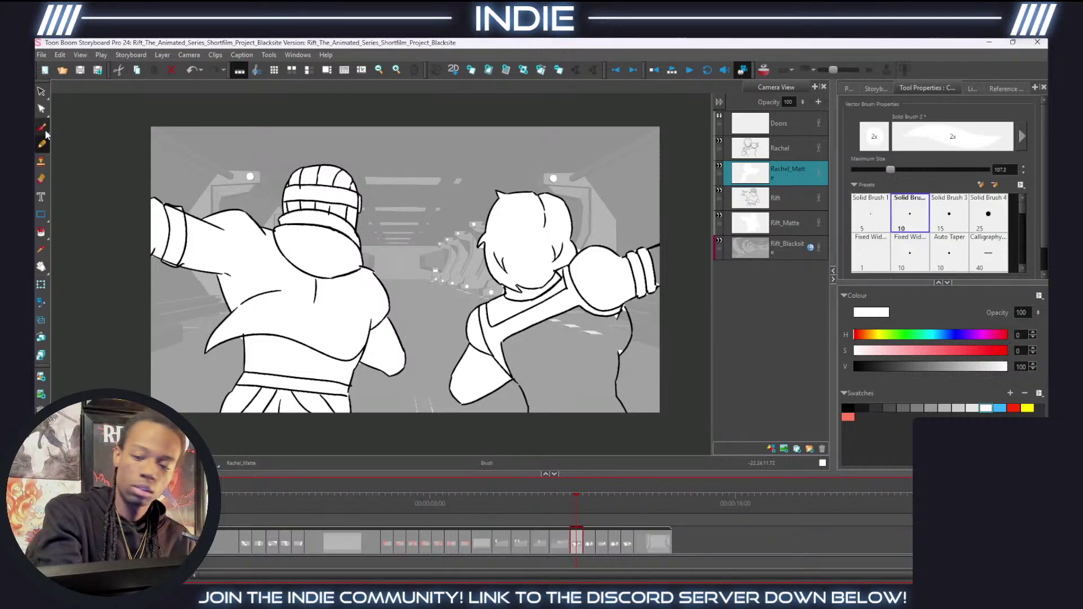
mouse_move(632, 282)
mouse_down()
mouse_move(652, 255)
mouse_move(660, 271)
mouse_up()
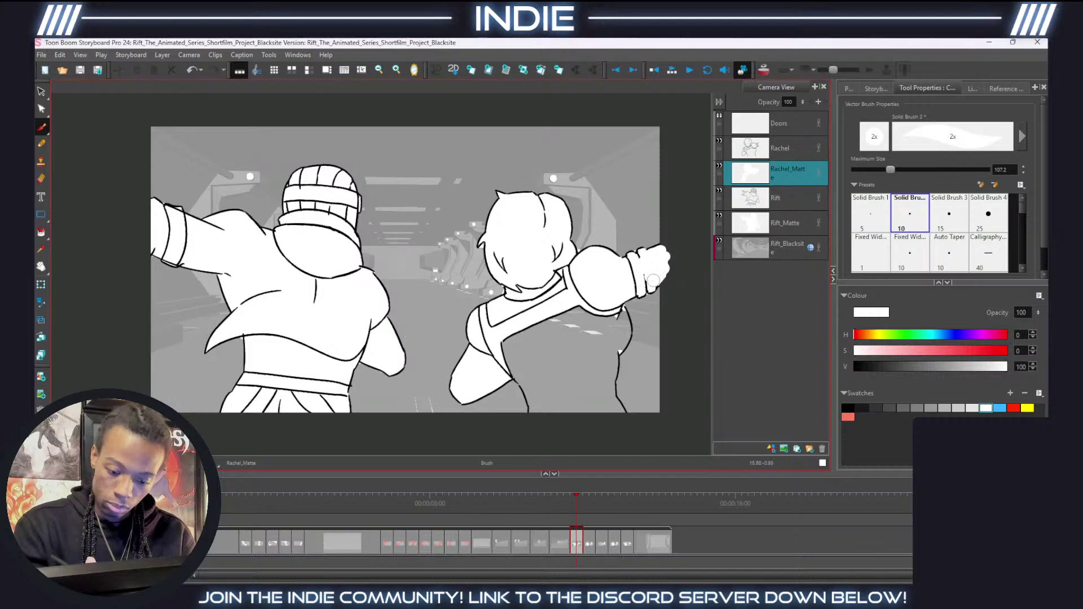
key(ctrl+z)
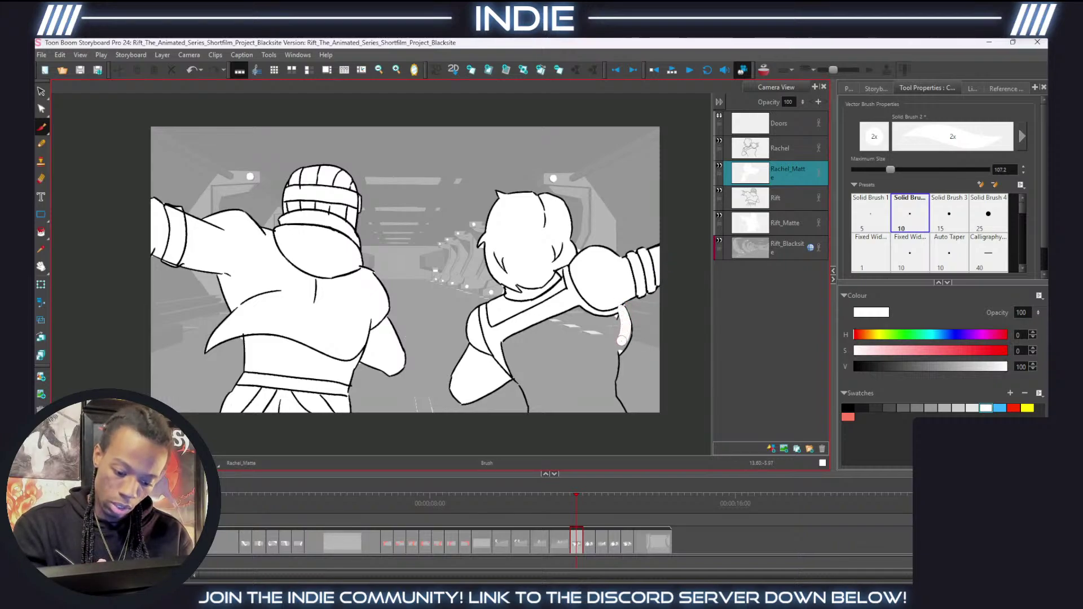
mouse_move(614, 358)
mouse_down()
mouse_move(618, 411)
mouse_move(547, 414)
mouse_move(534, 412)
mouse_move(507, 347)
mouse_move(603, 297)
mouse_up()
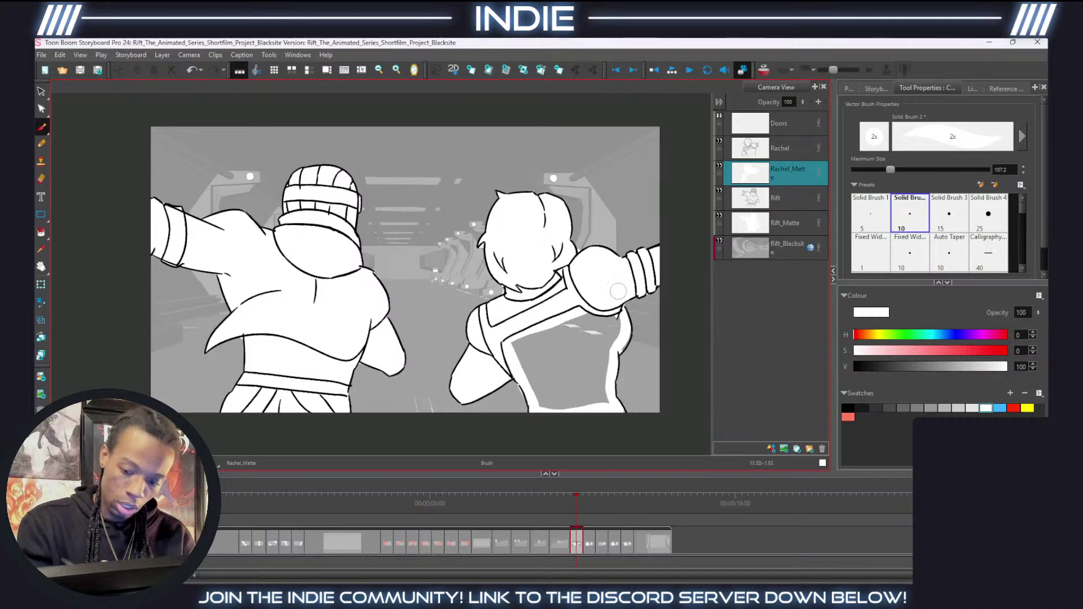
drag(892, 170, 905, 171)
mouse_move(595, 288)
mouse_down()
mouse_move(614, 324)
mouse_move(605, 396)
mouse_move(602, 307)
mouse_move(600, 404)
mouse_move(576, 334)
mouse_move(585, 402)
mouse_move(536, 334)
mouse_move(543, 386)
mouse_move(518, 349)
mouse_move(556, 426)
mouse_up()
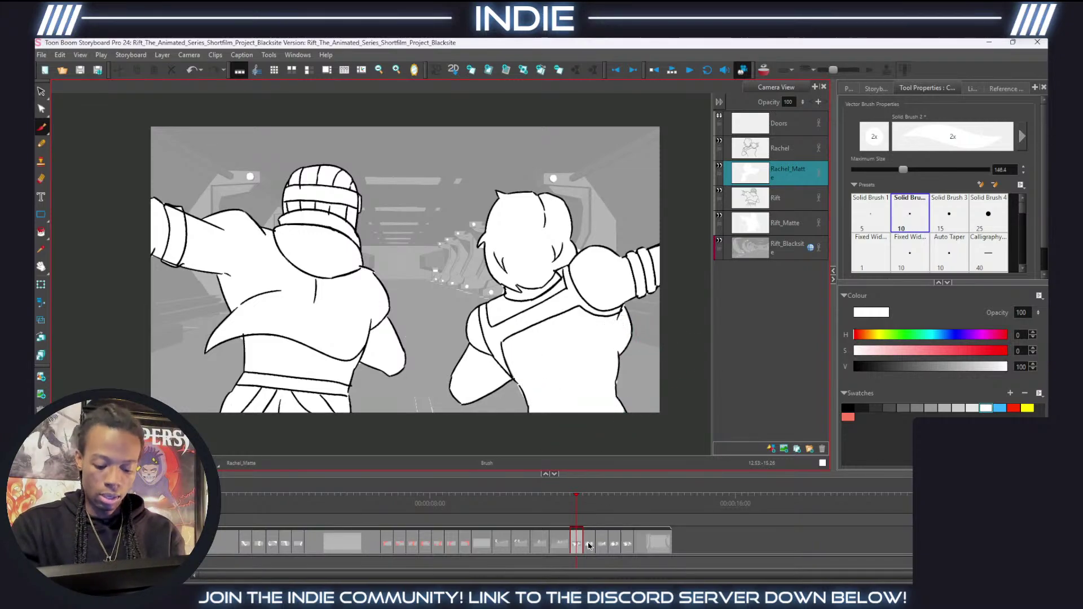
Brush white over Rachel's right forearm and the unfilled back of her outfit on the second panel's Rachel_Matte layer.
key(Right)
mouse_move(649, 332)
mouse_down()
mouse_move(630, 373)
mouse_move(642, 405)
mouse_up()
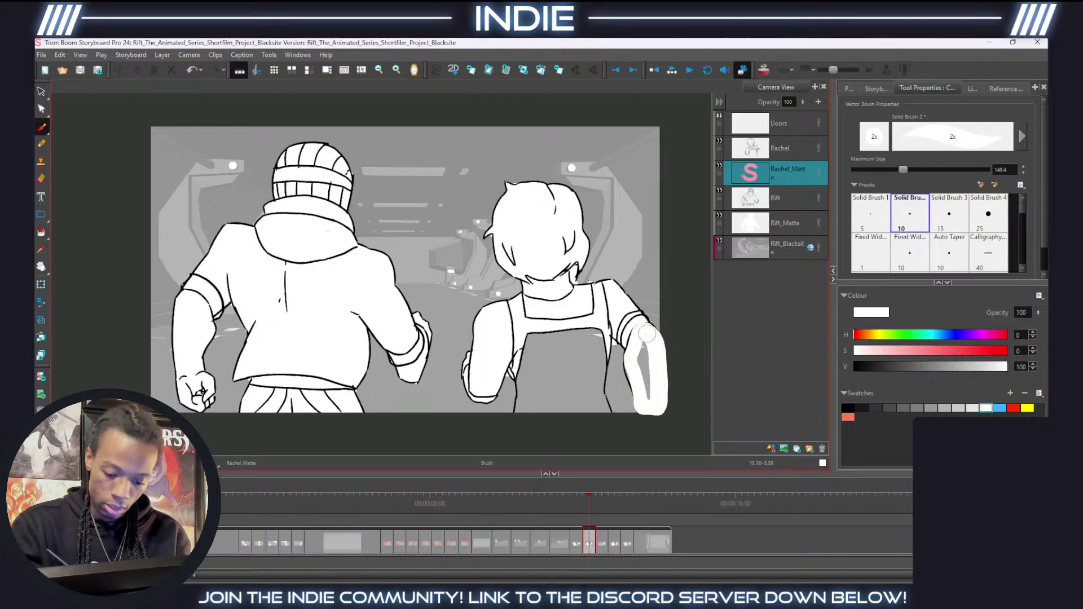
key(ctrl+z)
key(alt+e)
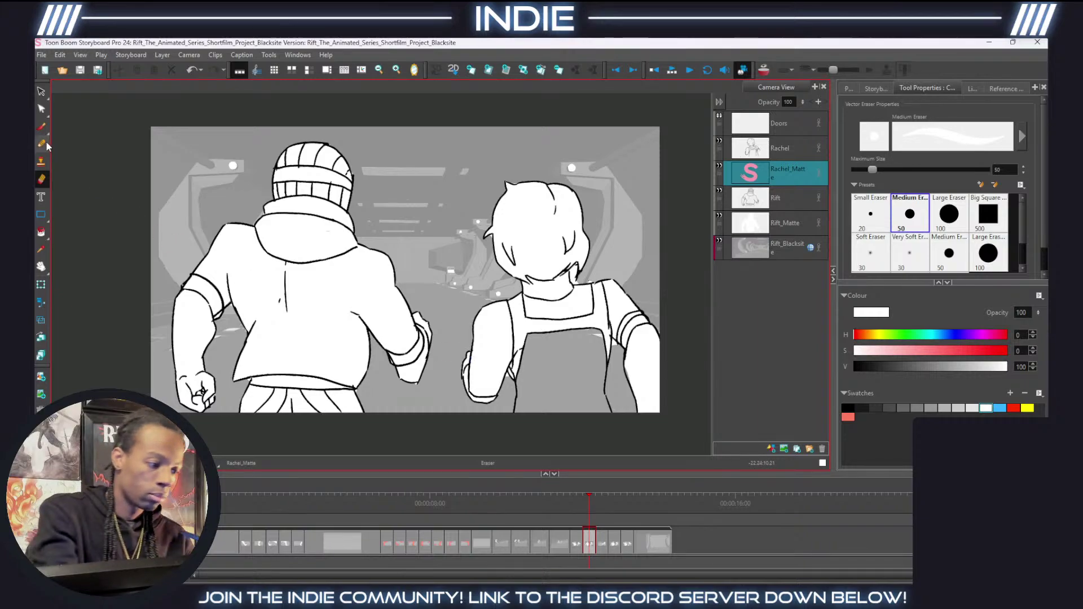
key(alt+b)
mouse_move(529, 343)
mouse_down()
mouse_move(525, 410)
mouse_move(602, 408)
mouse_move(599, 328)
mouse_move(597, 394)
mouse_move(583, 317)
mouse_move(575, 336)
mouse_move(546, 340)
mouse_move(539, 375)
mouse_move(570, 407)
mouse_up()
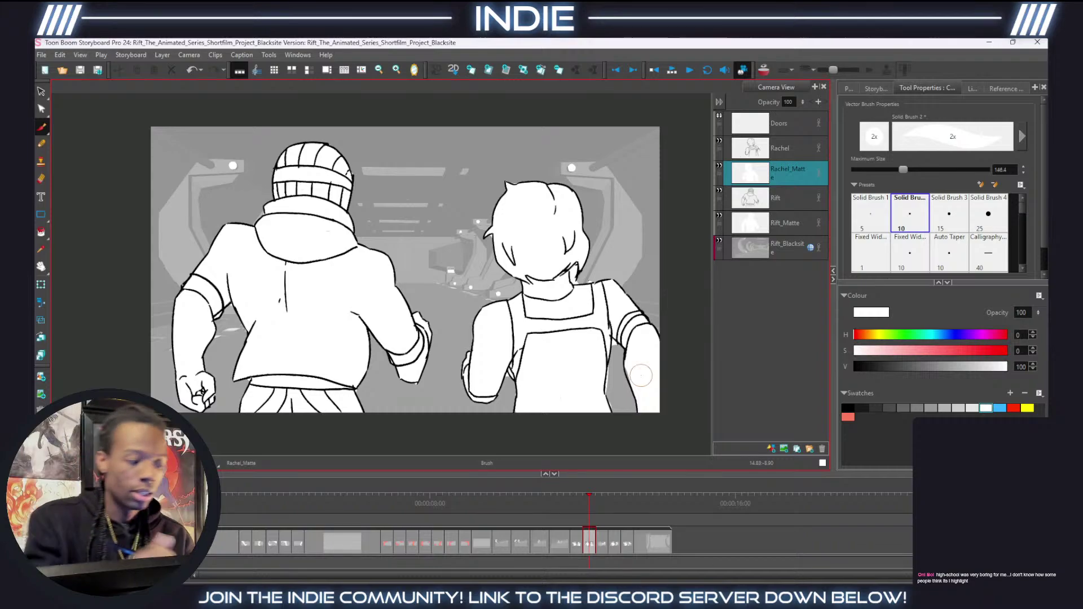
key(alt+e)
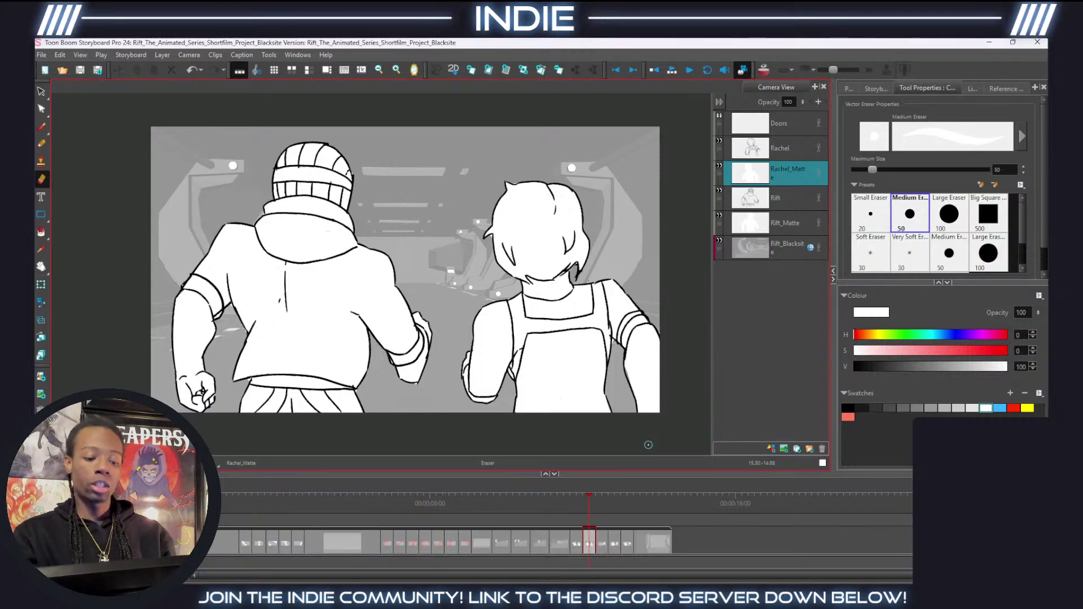
click(578, 543)
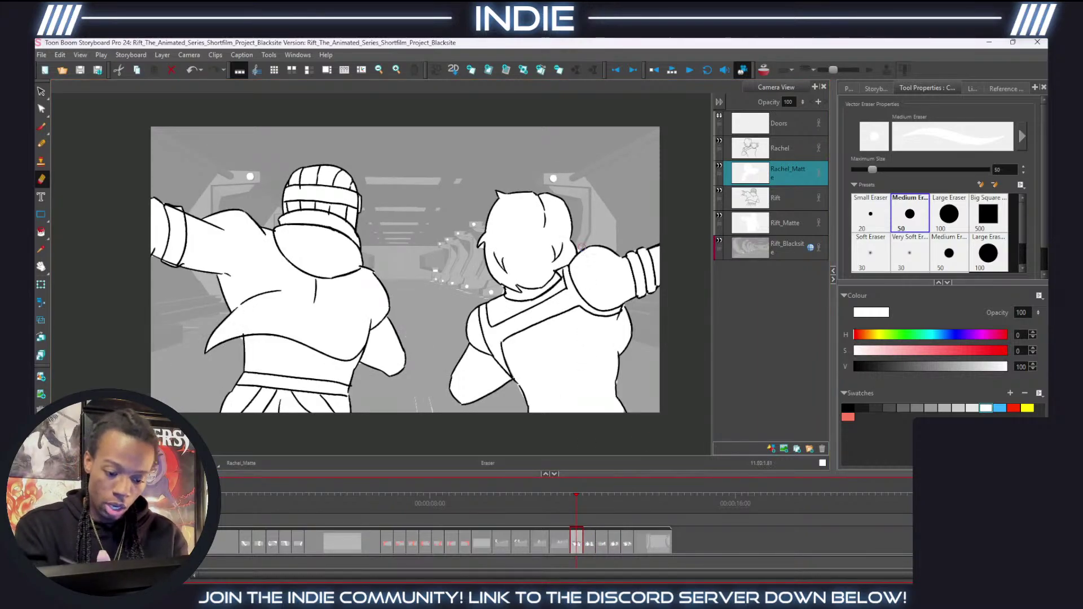
click(581, 247)
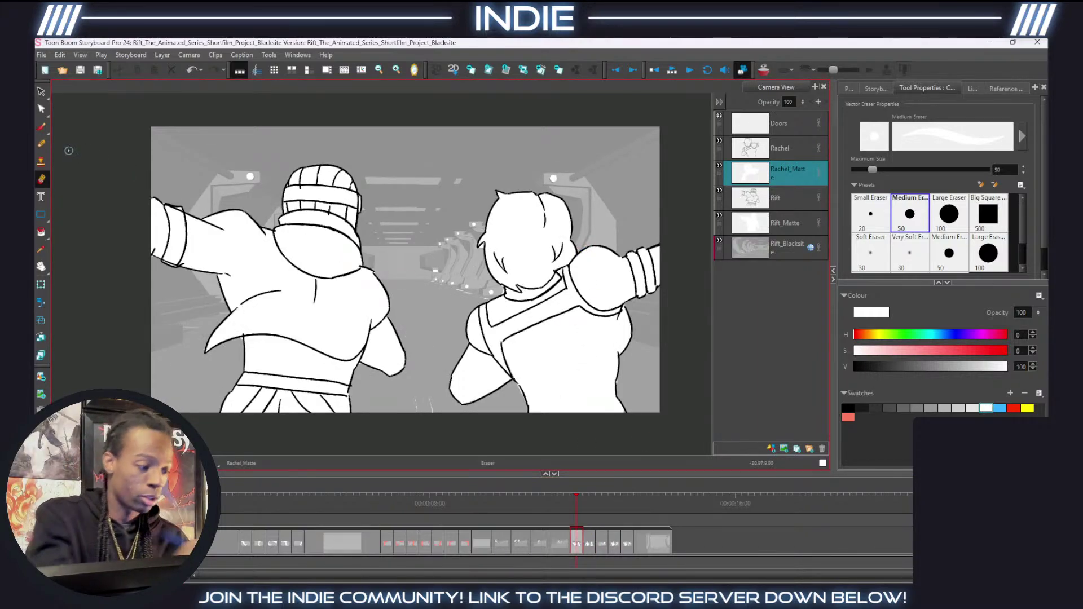
Brush white over the unfilled back of Rachel's outfit on the third panel's Rachel_Matte layer.
click(41, 126)
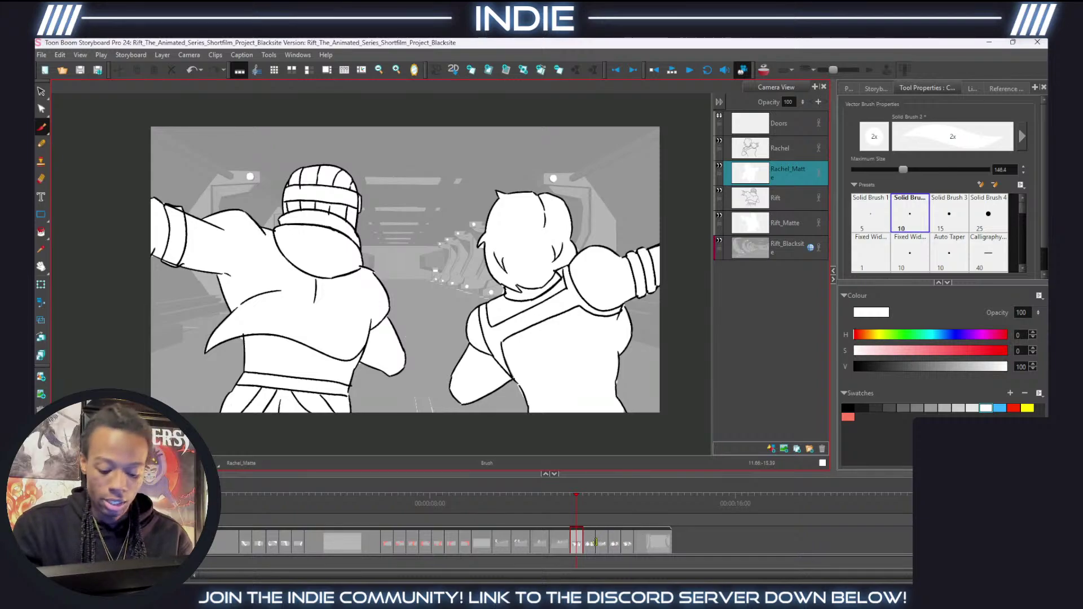
click(593, 543)
click(603, 543)
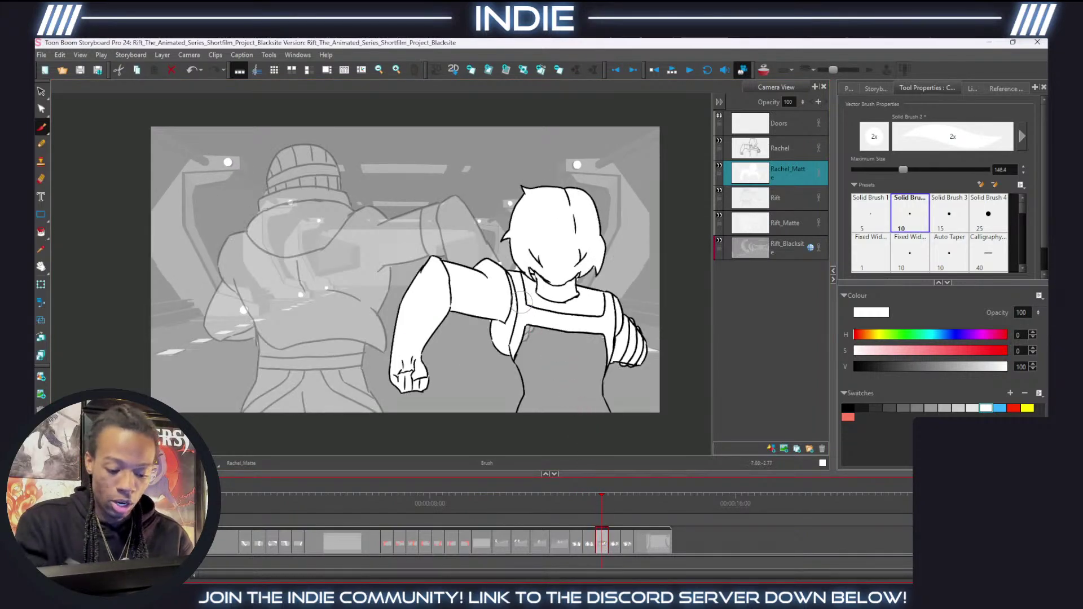
click(529, 327)
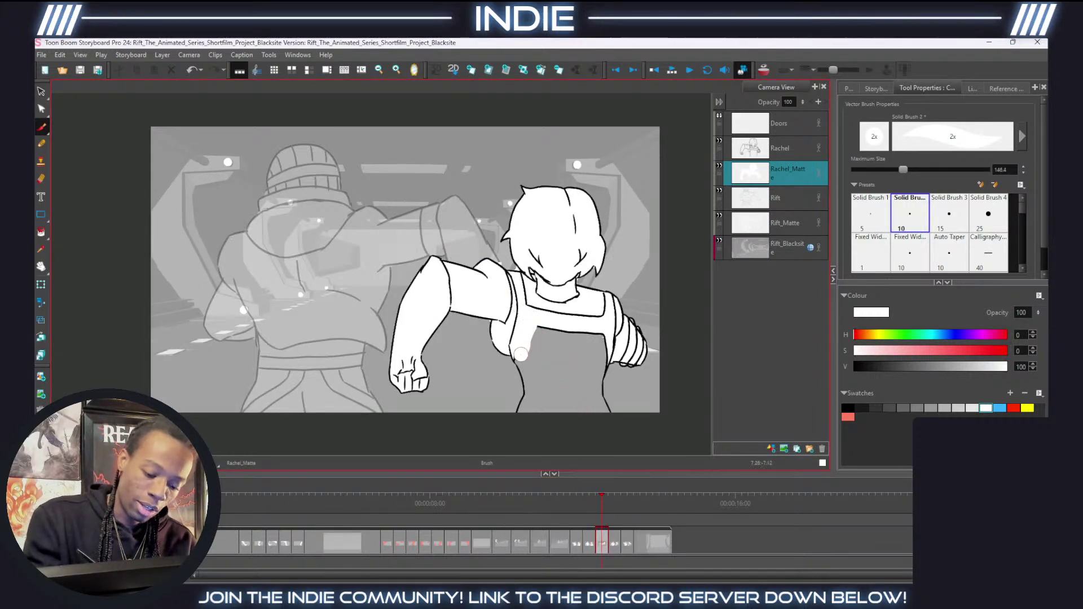
mouse_move(521, 354)
mouse_down()
mouse_move(524, 411)
mouse_move(532, 398)
mouse_move(535, 413)
mouse_move(604, 413)
mouse_move(593, 382)
mouse_move(602, 335)
mouse_move(588, 389)
mouse_move(586, 349)
mouse_move(584, 402)
mouse_move(559, 323)
mouse_move(557, 391)
mouse_move(544, 388)
mouse_move(532, 336)
mouse_move(544, 398)
mouse_up()
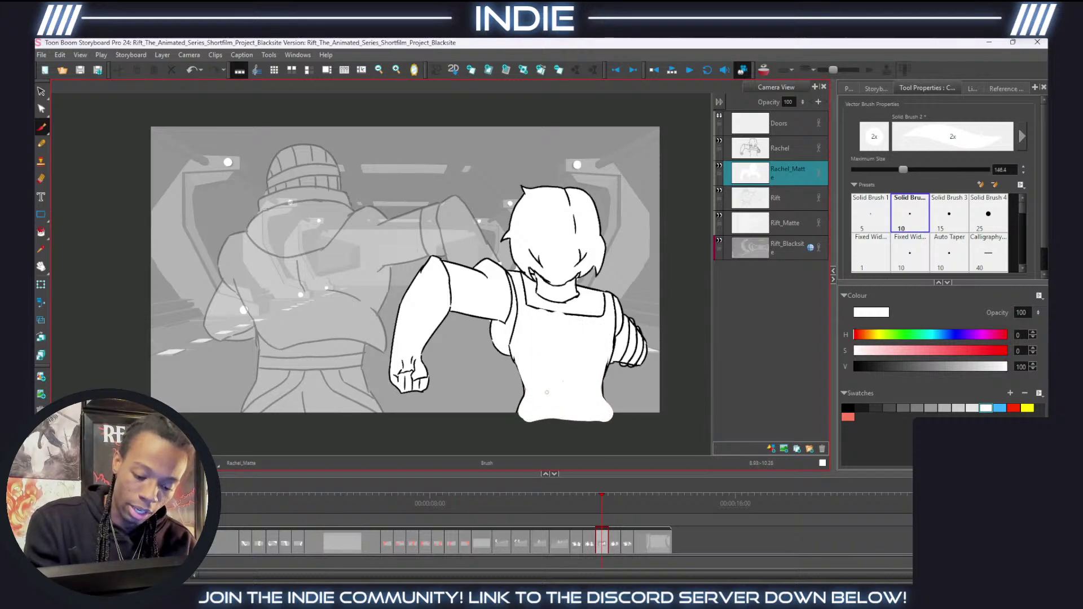
Brush white over Rachel's right forearm and the unfilled back of her outfit on the fourth panel's Rachel_Matte layer.
click(619, 544)
click(648, 331)
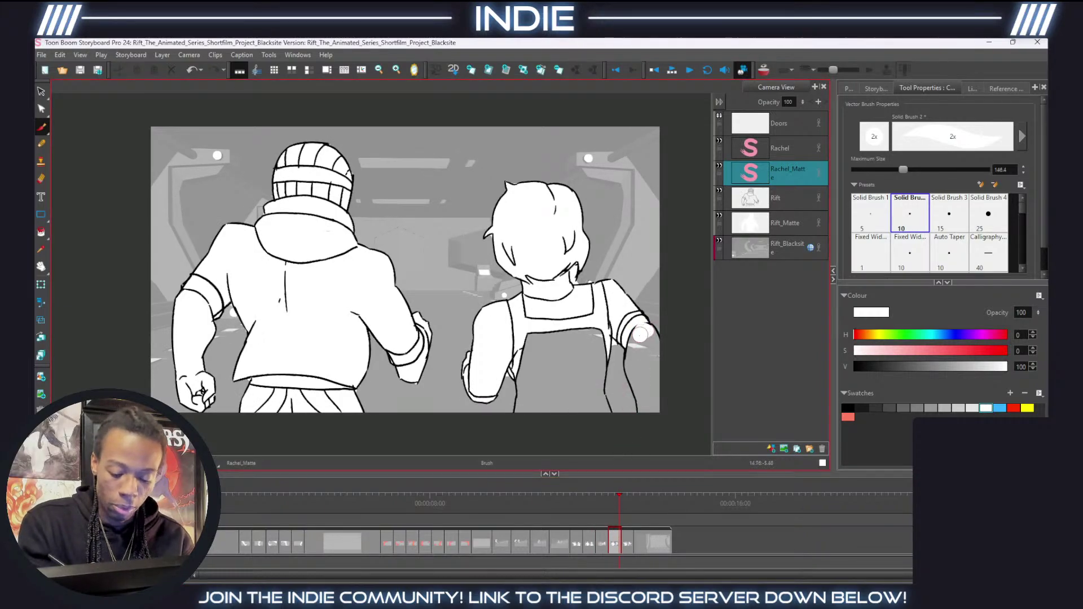
mouse_move(640, 335)
mouse_down()
mouse_move(634, 370)
mouse_move(653, 408)
mouse_move(648, 339)
mouse_move(647, 406)
mouse_move(645, 377)
mouse_up()
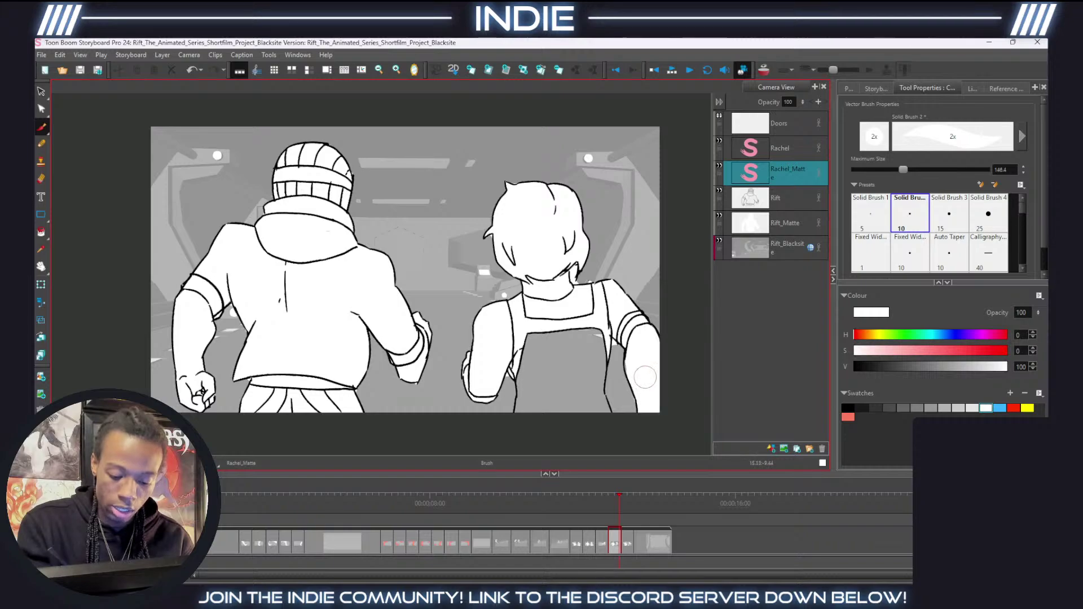
mouse_move(594, 324)
mouse_down()
mouse_move(604, 412)
mouse_move(519, 409)
mouse_move(525, 345)
mouse_move(550, 332)
mouse_move(592, 333)
mouse_move(589, 405)
mouse_up()
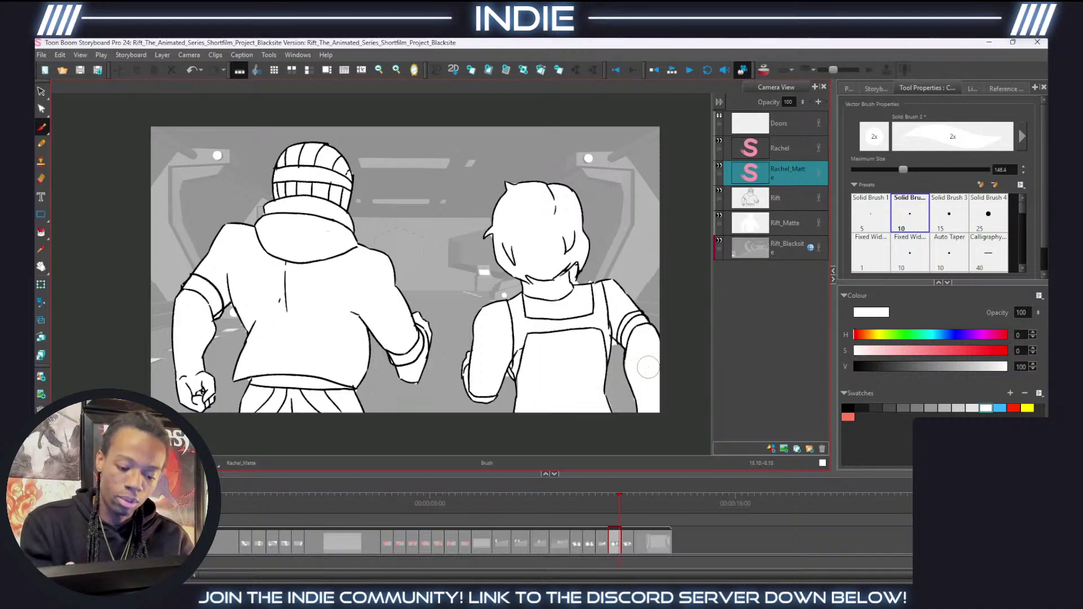
Brush white over the gaps in Rachel's raised arm and back on the fifth panel's Rachel_Matte layer.
key(f)
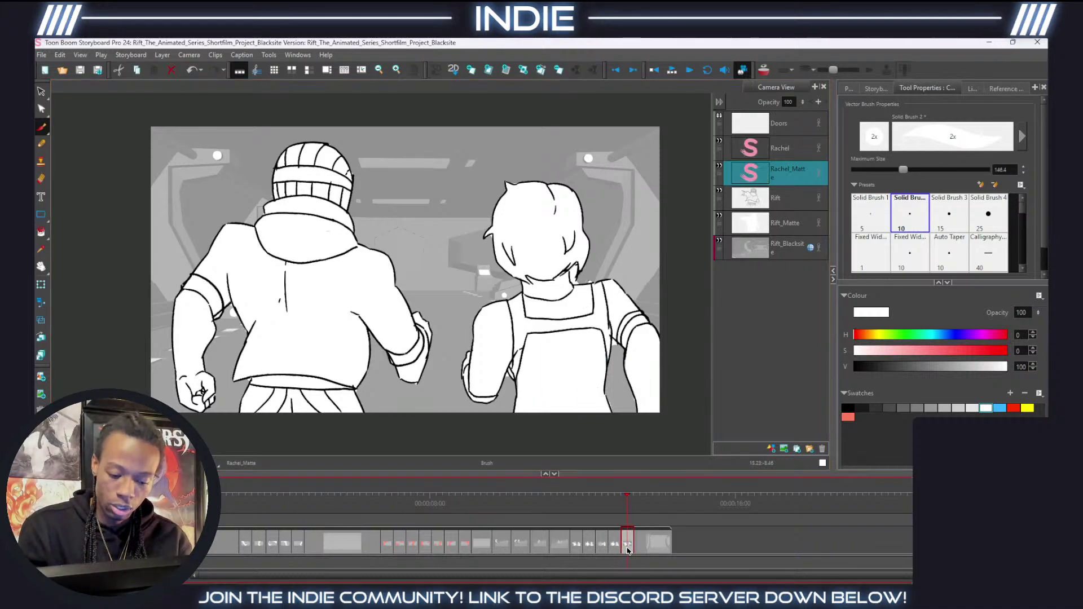
drag(647, 280, 658, 254)
mouse_move(621, 305)
mouse_down()
mouse_move(609, 387)
mouse_move(618, 414)
mouse_move(538, 412)
mouse_move(509, 337)
mouse_move(598, 308)
mouse_move(610, 334)
mouse_move(598, 384)
mouse_move(592, 321)
mouse_move(582, 354)
mouse_move(593, 406)
mouse_move(563, 329)
mouse_move(552, 335)
mouse_move(554, 403)
mouse_move(533, 373)
mouse_move(564, 420)
mouse_up()
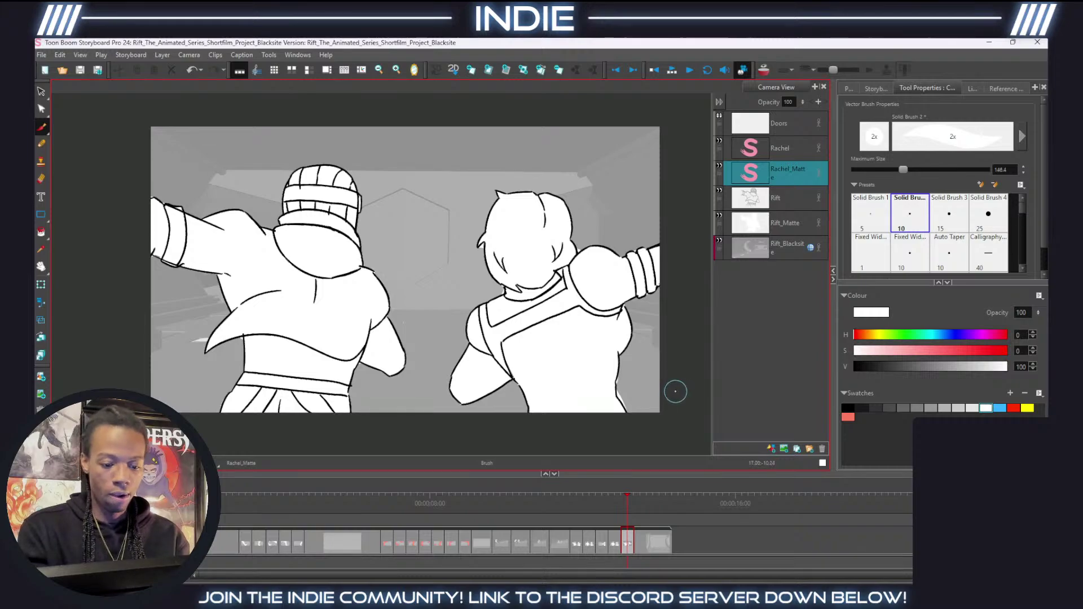
Raise and slightly enlarge the Rift and Rift_Matte layers together in the first panel using Layer Transform.
click(576, 545)
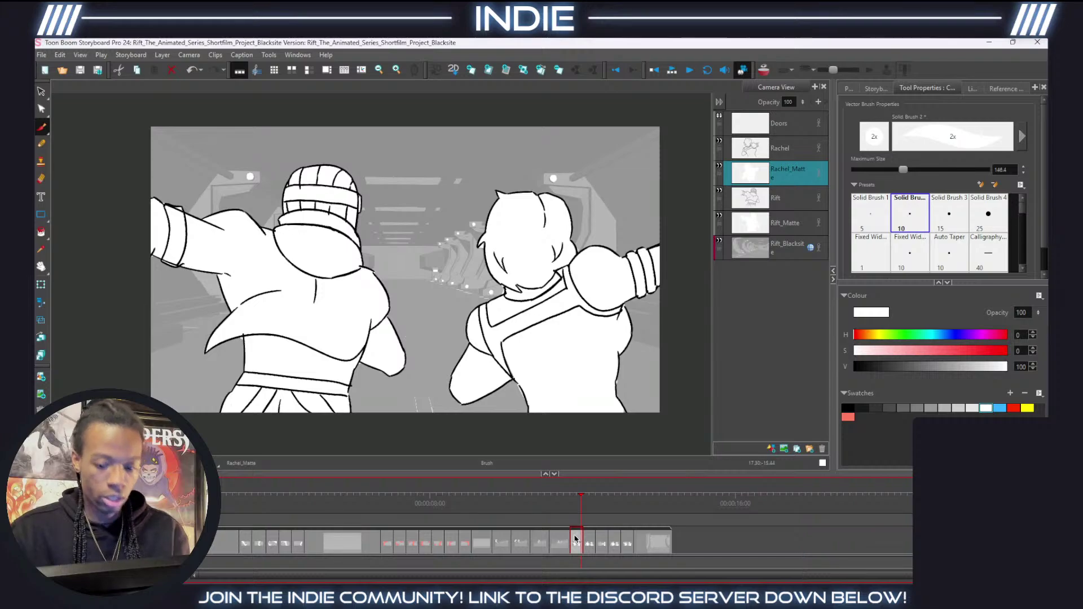
click(781, 202)
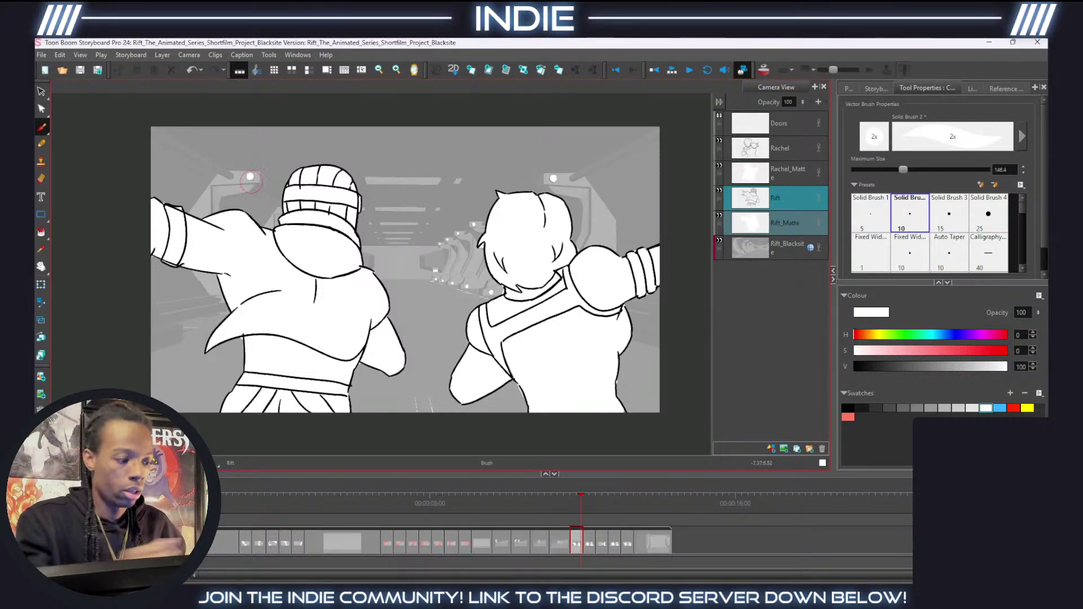
click(41, 285)
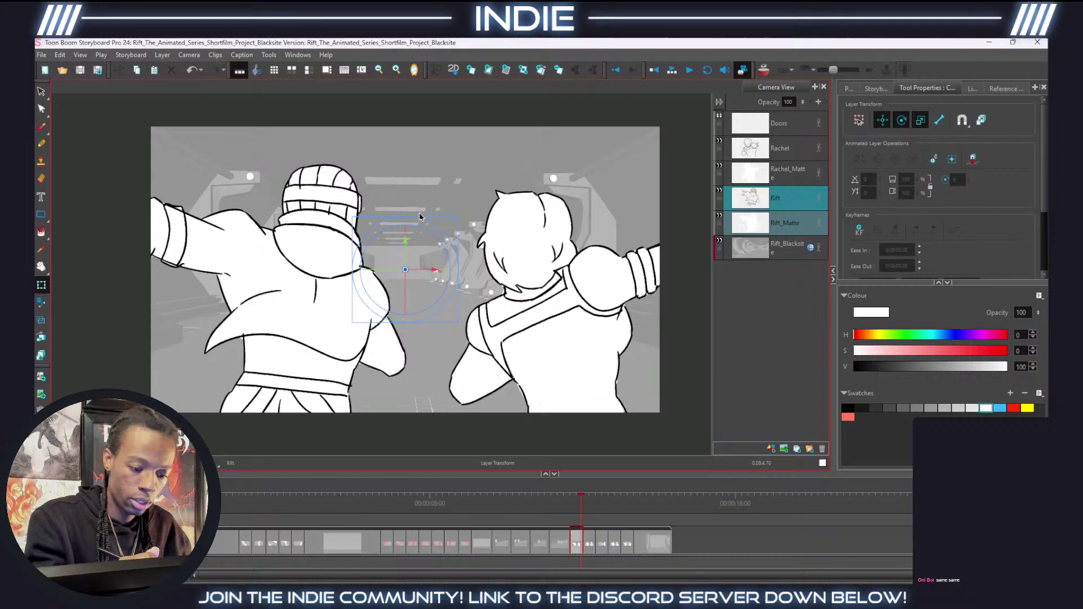
drag(440, 215, 430, 209)
key(ctrl+z)
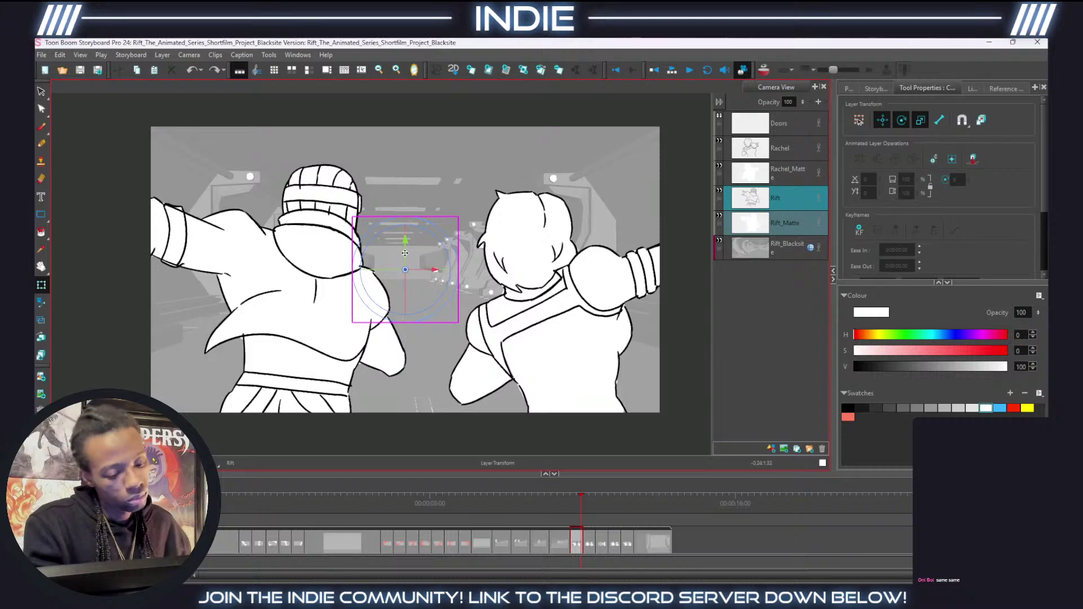
drag(405, 251, 405, 227)
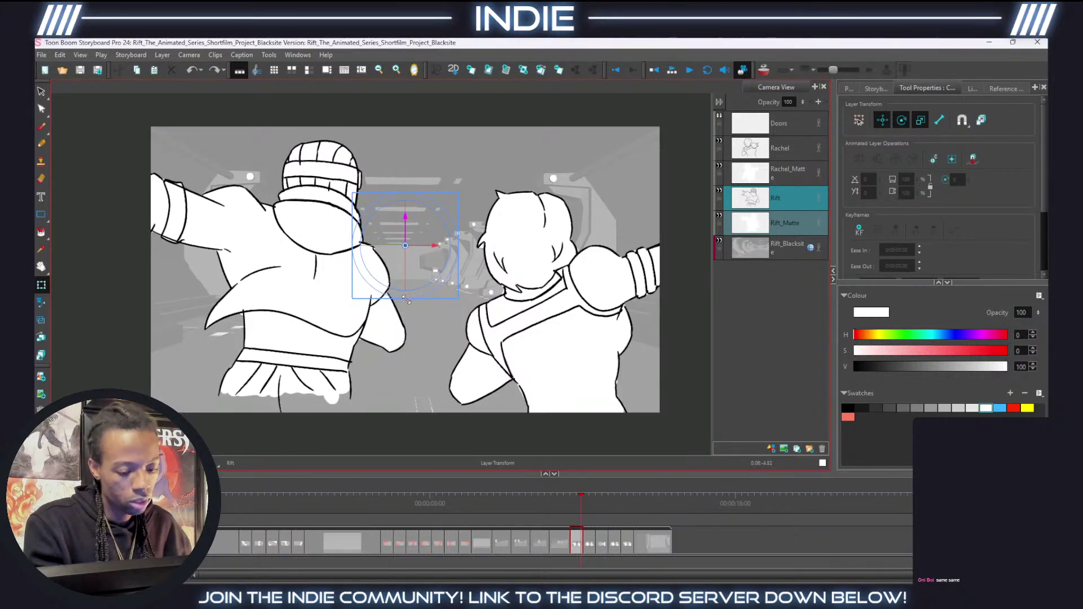
drag(406, 298, 407, 299)
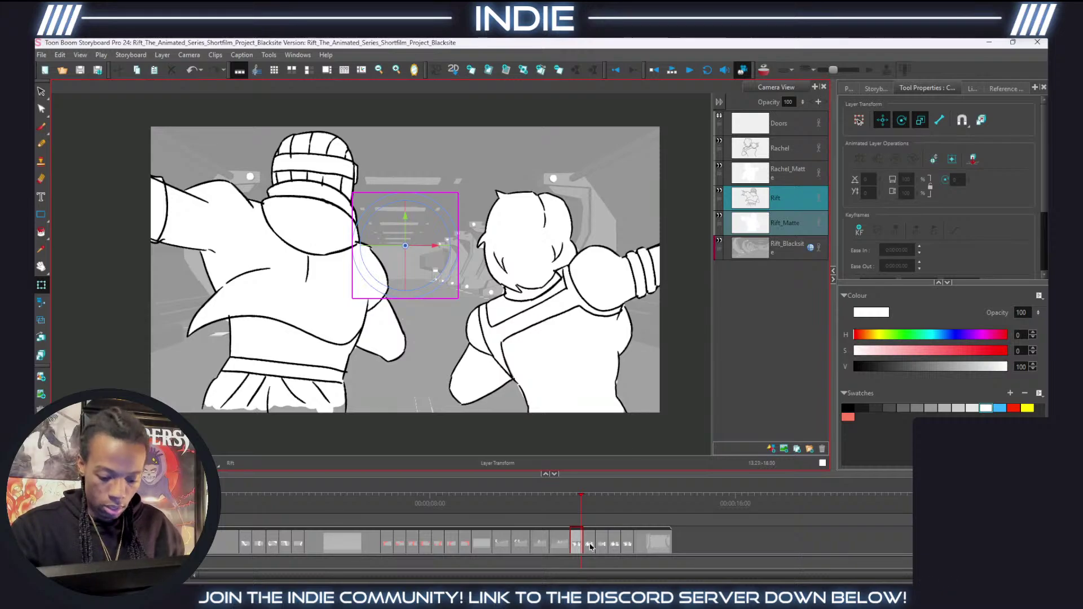
Raise and slightly enlarge the Rift and Rift_Matte layers in the second panel, comparing the pose with the first panel.
key(f)
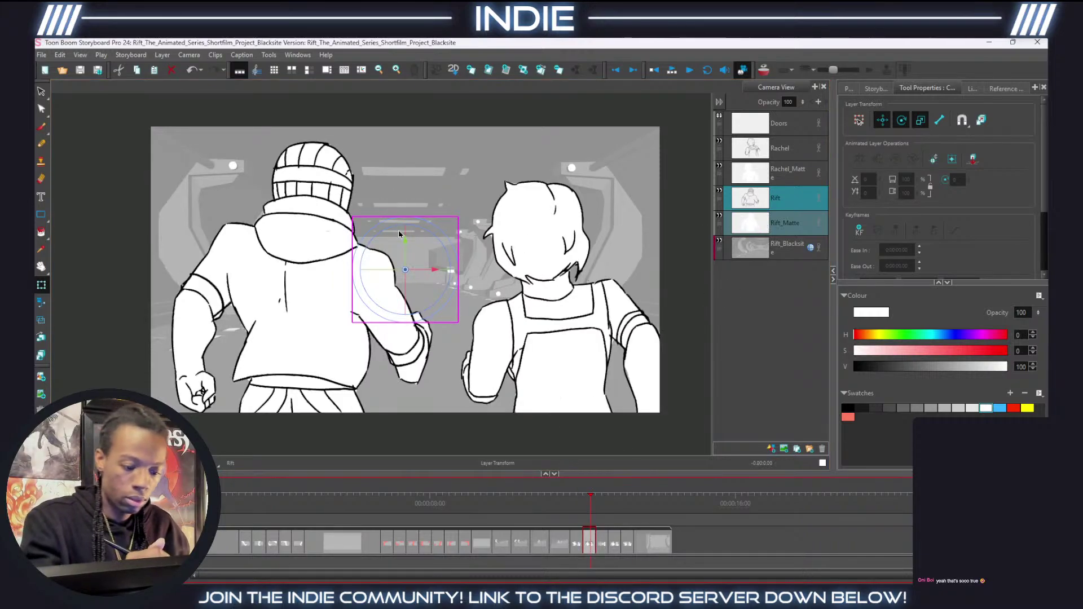
drag(406, 240, 407, 227)
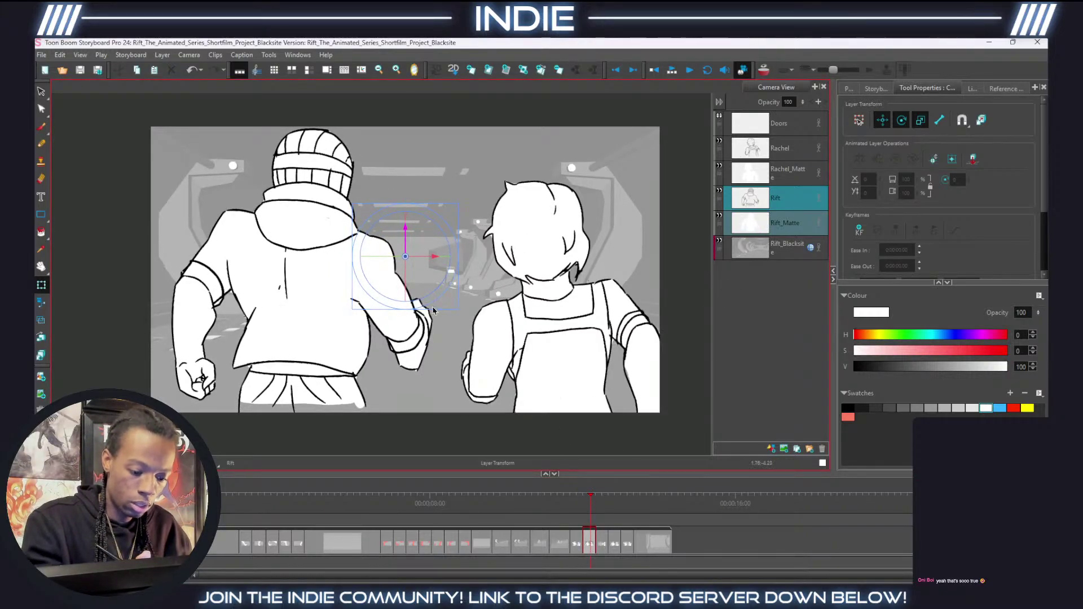
drag(435, 310, 433, 308)
click(576, 551)
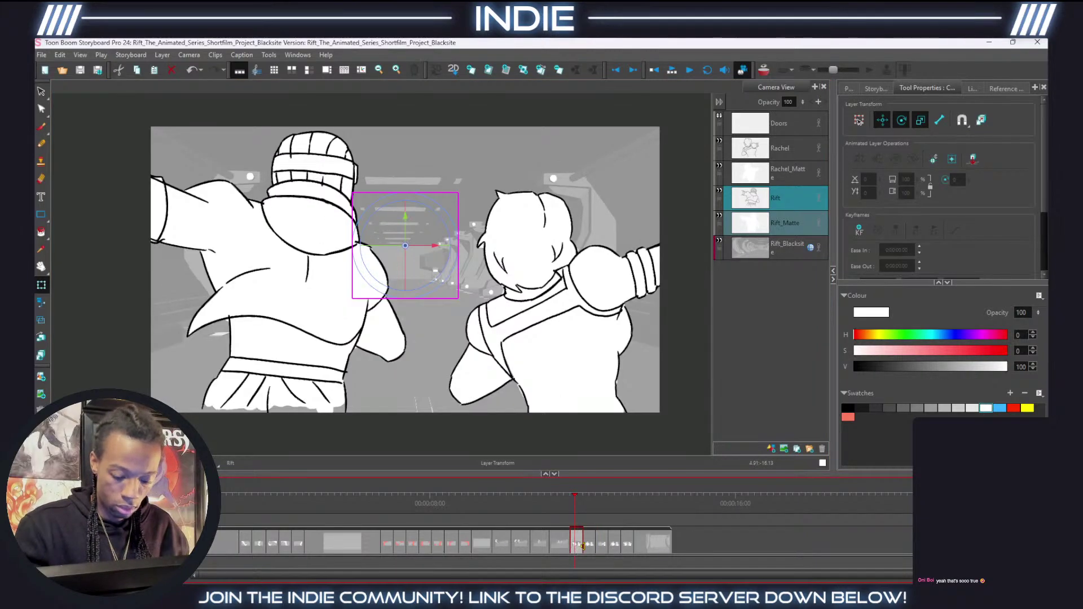
click(590, 547)
Set the opacity of the third panel's Rift and Rift_Matte layers to 100.
click(602, 547)
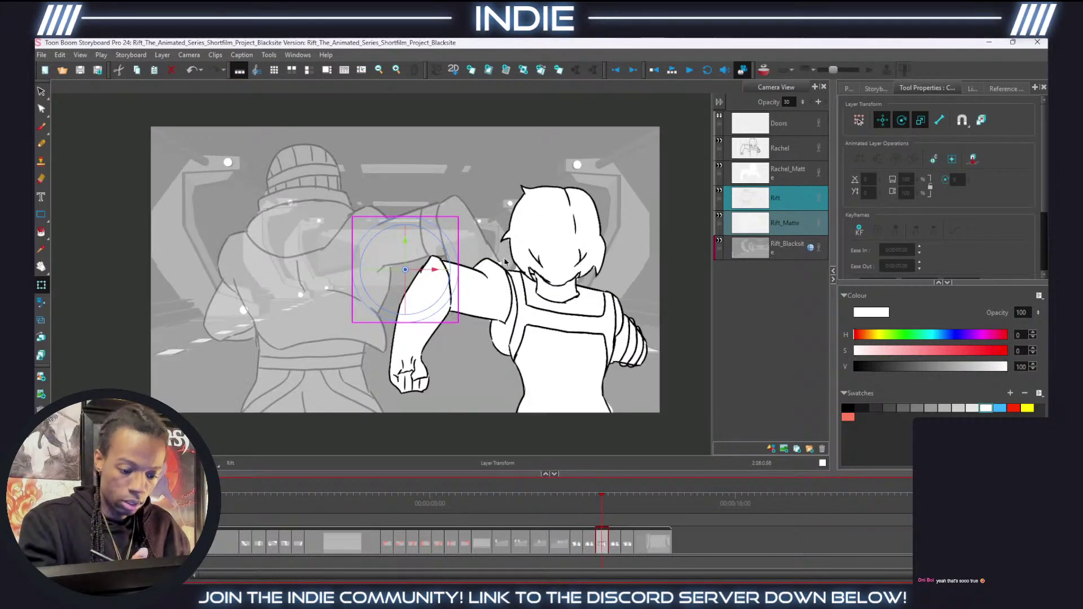
drag(804, 101, 801, 54)
click(789, 200)
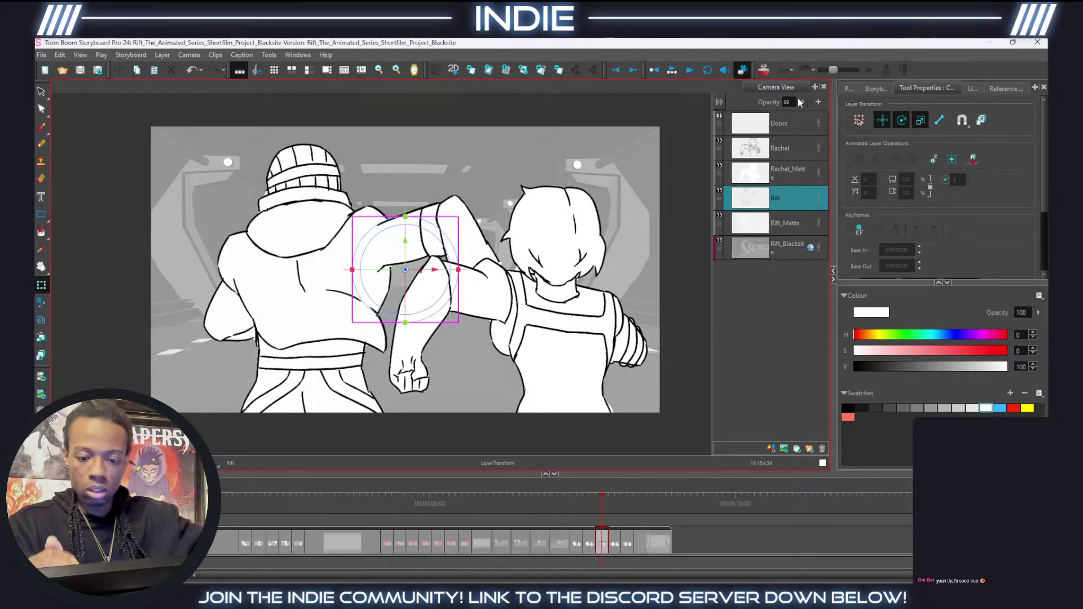
mouse_move(802, 101)
mouse_down()
mouse_move(799, 86)
mouse_move(804, 100)
mouse_up()
click(779, 225)
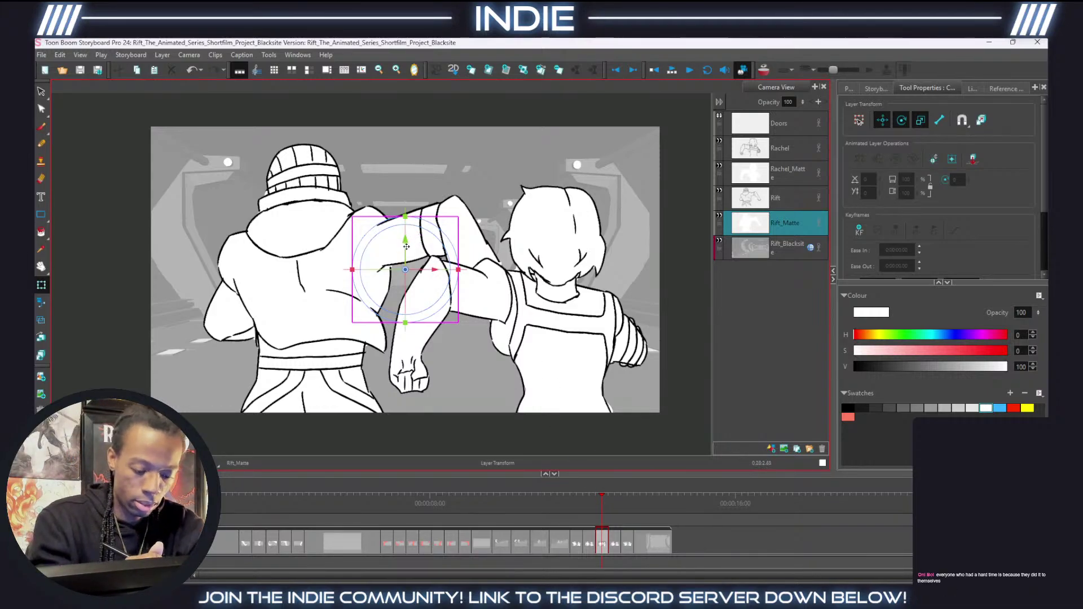
Raise and enlarge the Rift and Rift_Matte layers together in the third panel, and shift them sideways away from Rachel.
drag(407, 247, 405, 228)
key(ctrl+z)
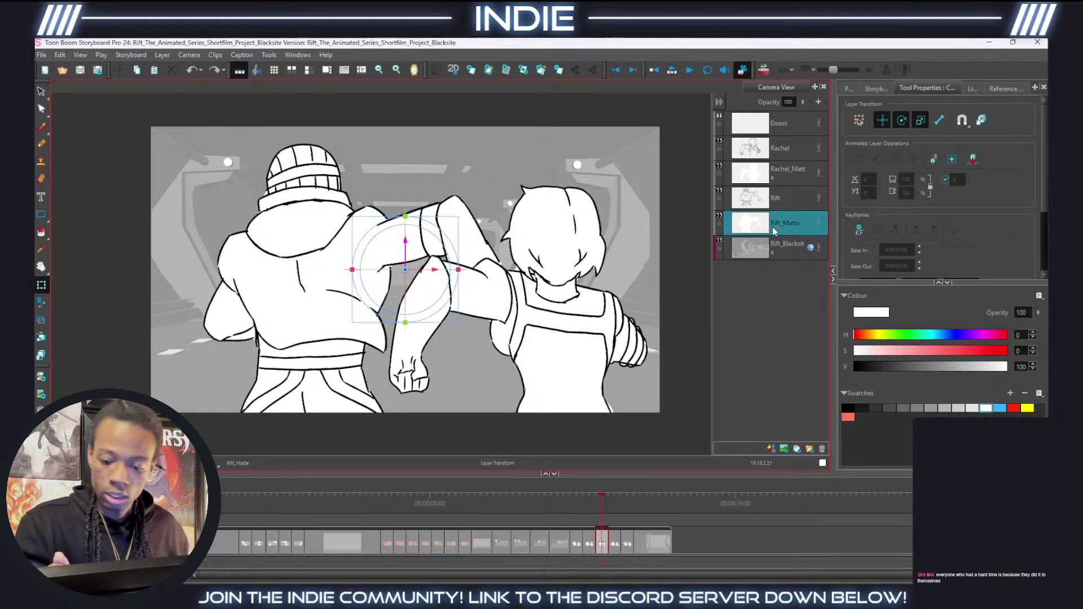
ctrl+click(788, 200)
drag(406, 244, 405, 229)
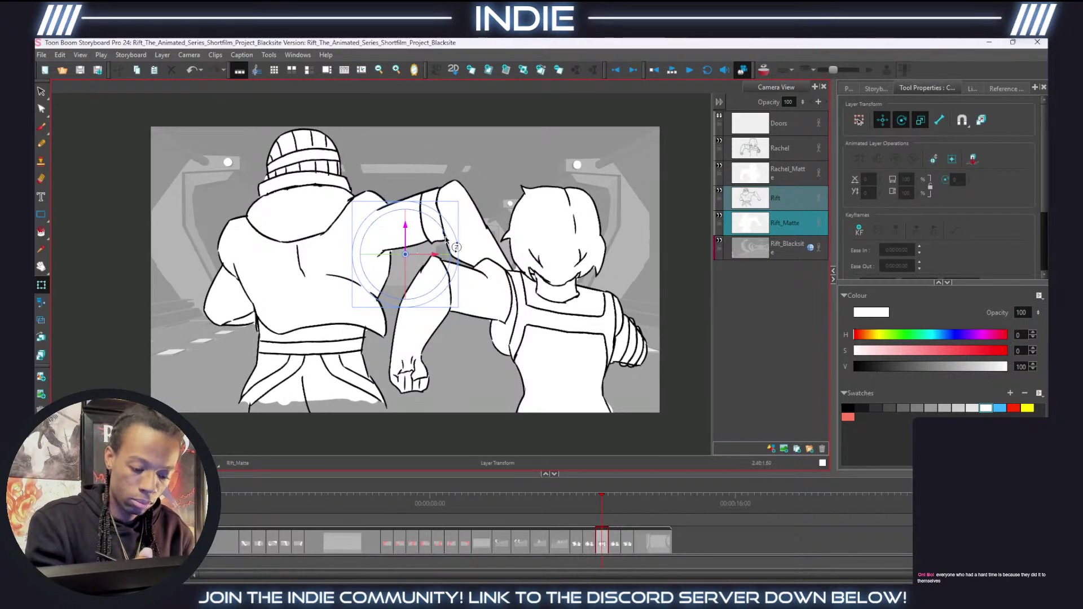
drag(457, 308, 453, 304)
drag(435, 254, 400, 255)
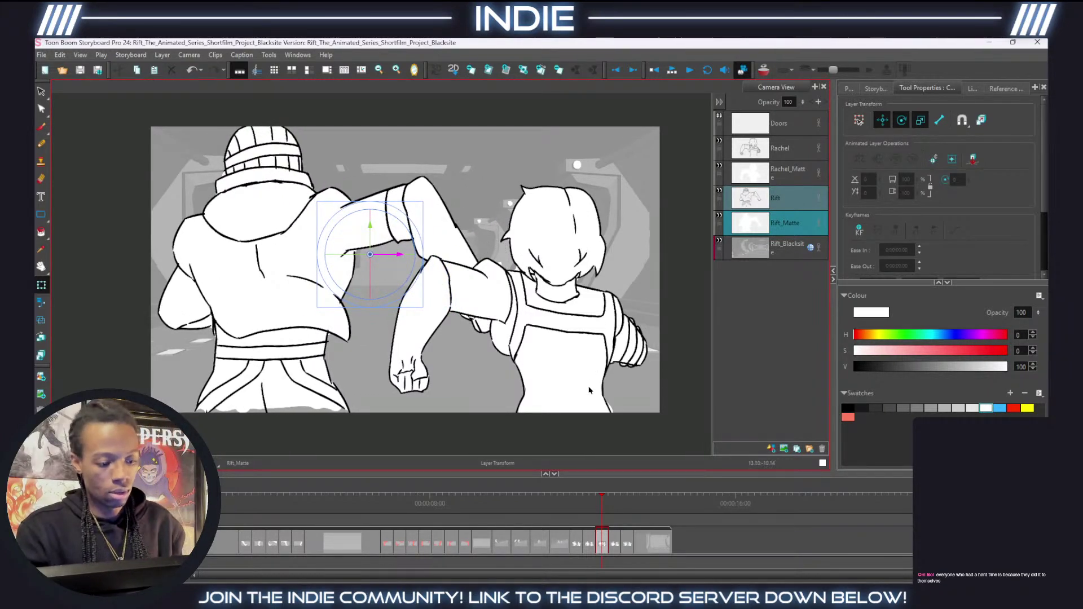
Raise and slightly enlarge the Rift and Rift_Matte layers together in the fourth panel.
click(616, 546)
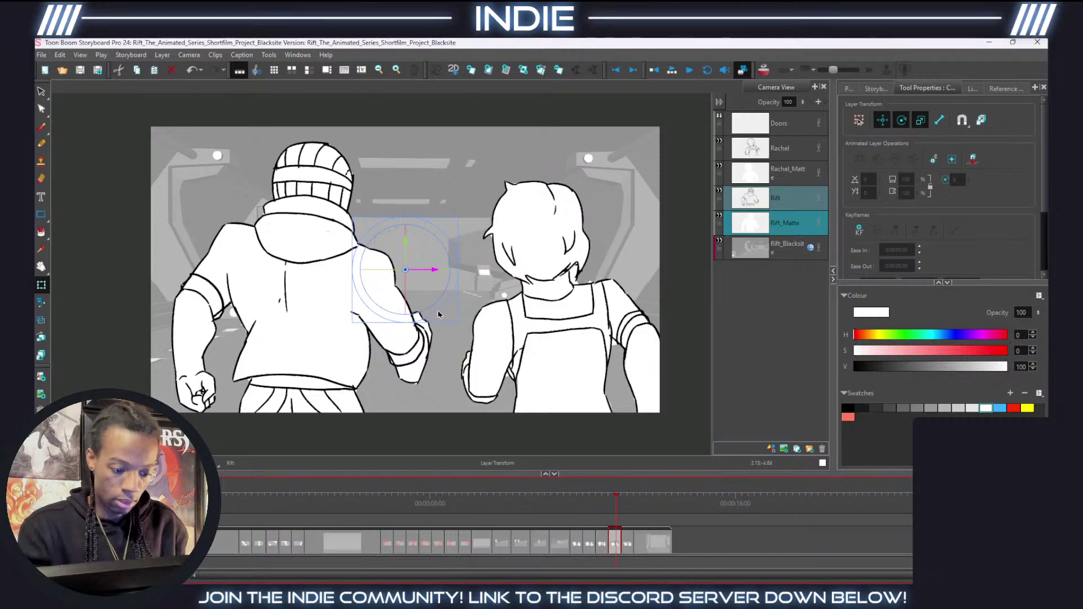
drag(405, 244, 405, 235)
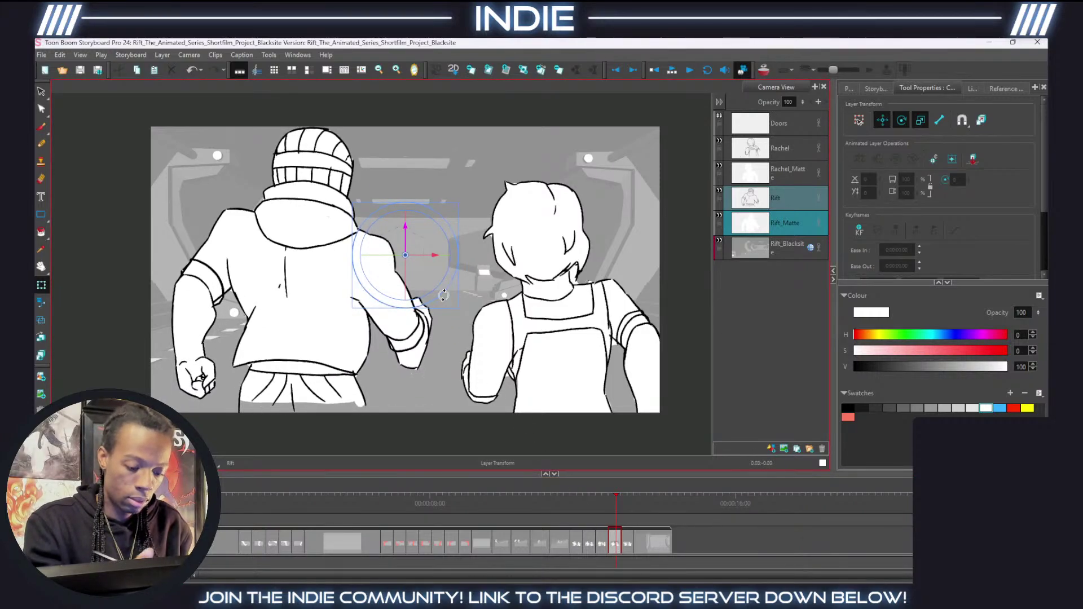
drag(445, 308, 451, 313)
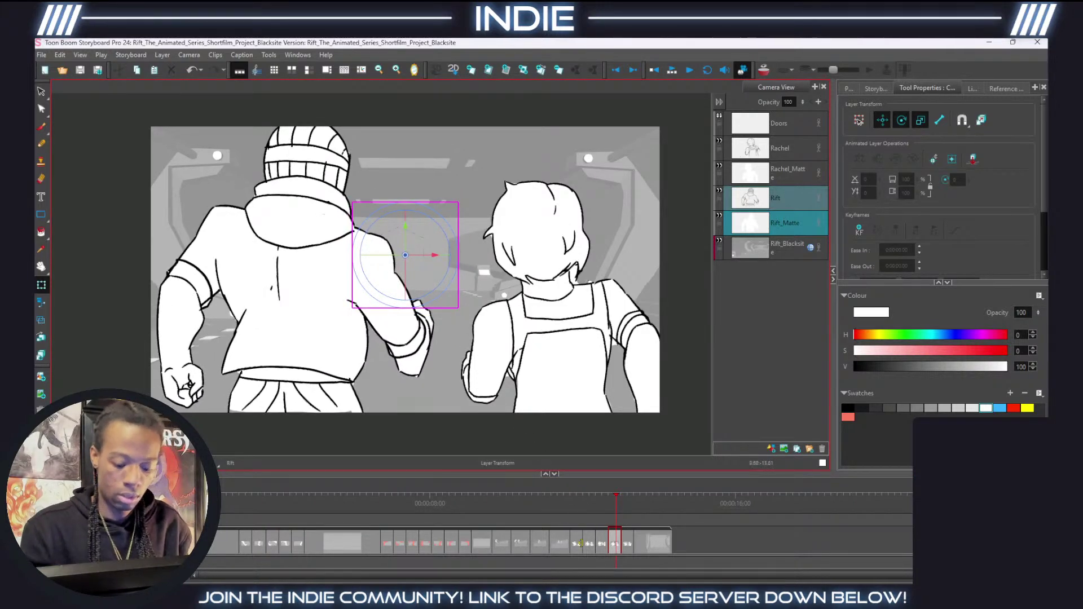
Raise and slightly enlarge the Rift and Rift_Matte layers in the fifth panel, matching Rift's placement in the first panel.
click(627, 546)
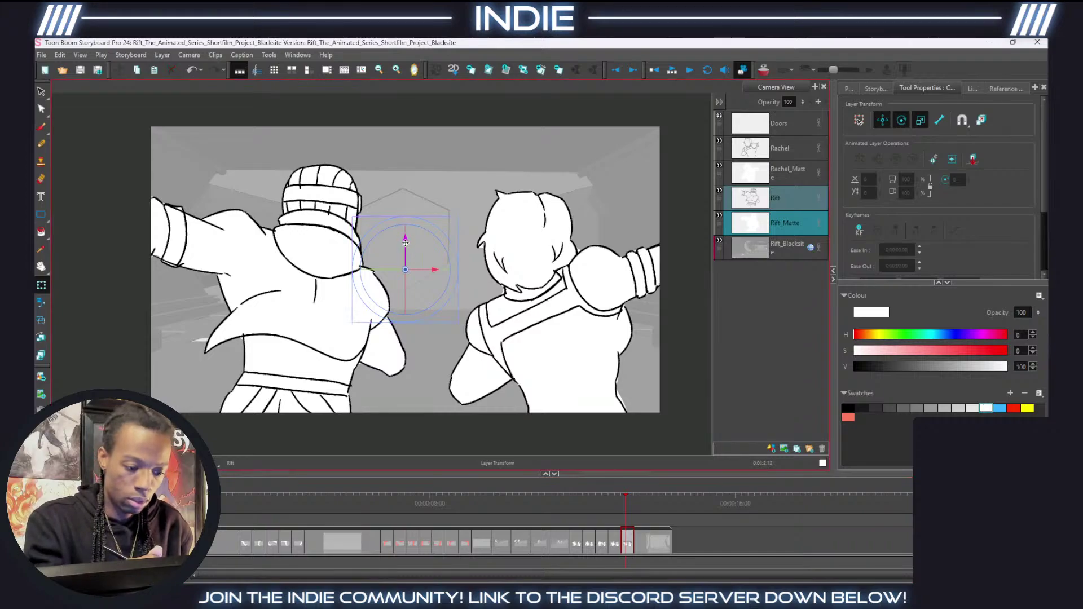
drag(412, 255, 412, 219)
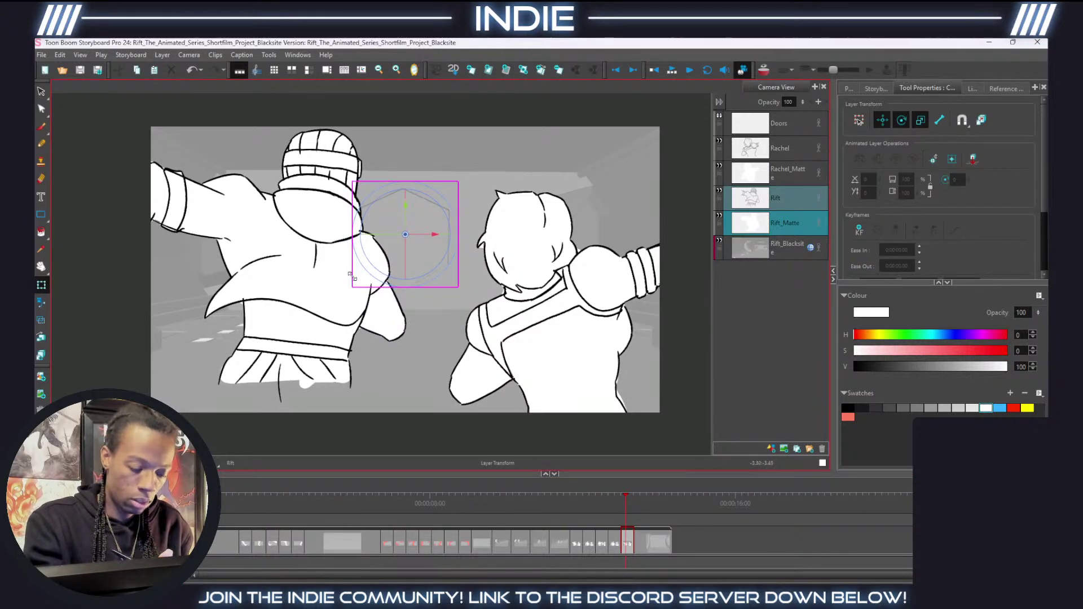
mouse_move(353, 277)
mouse_down()
mouse_move(340, 254)
mouse_move(353, 249)
mouse_up()
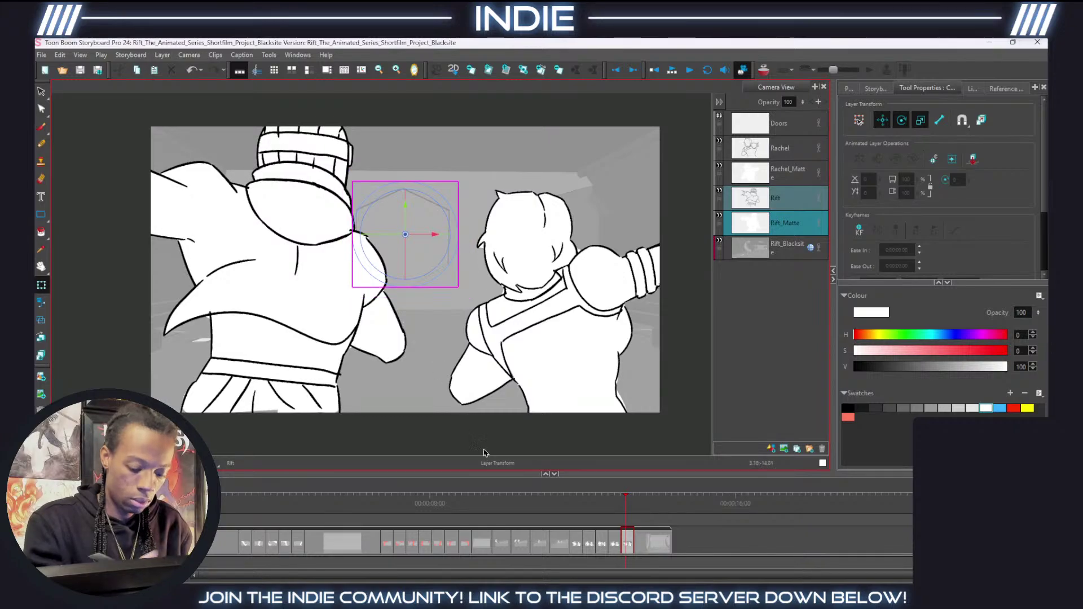
click(576, 548)
click(627, 548)
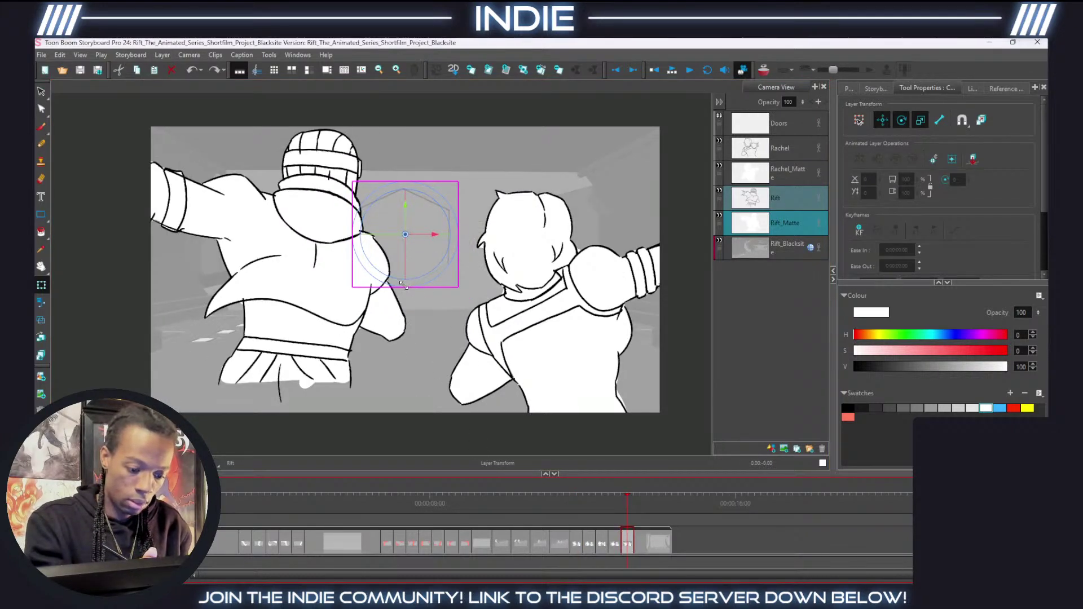
drag(403, 285, 404, 290)
drag(406, 205, 406, 221)
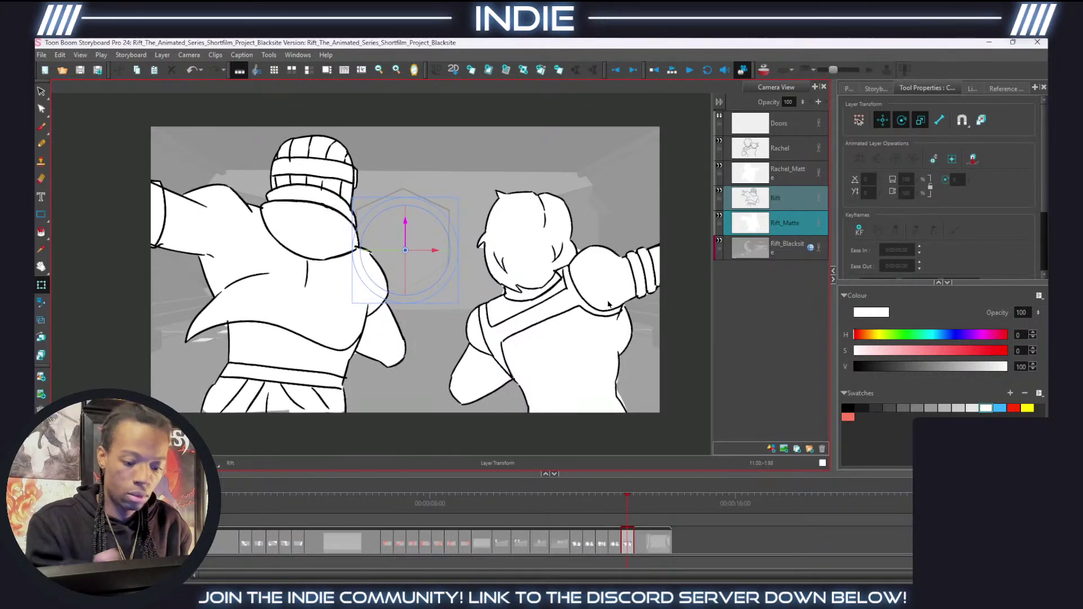
Play back the storyboard from the empty Blacksite panel ahead of the running and fight panels.
click(577, 549)
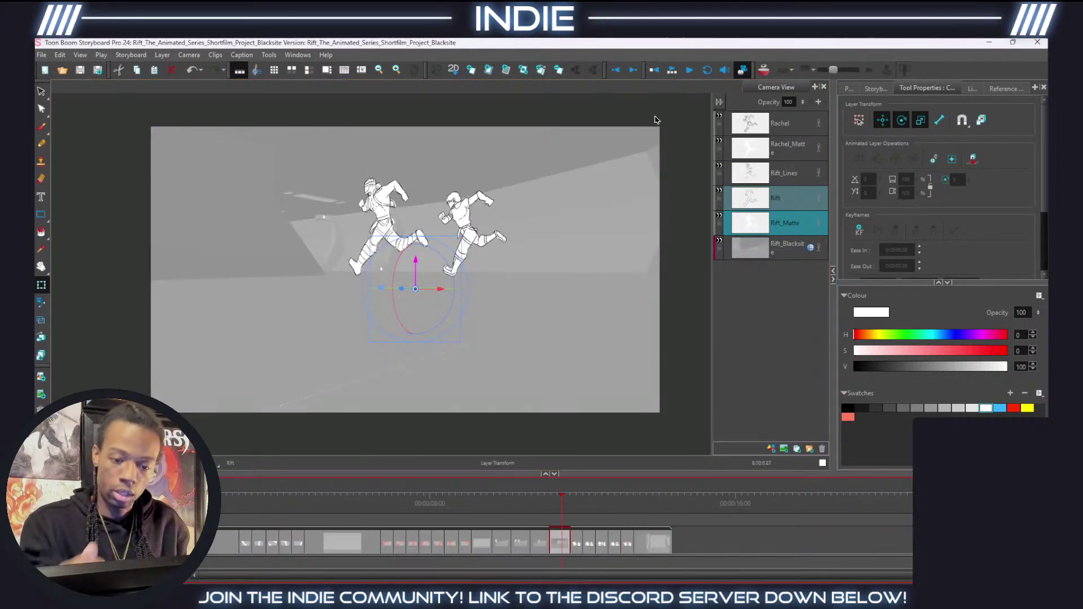
click(252, 529)
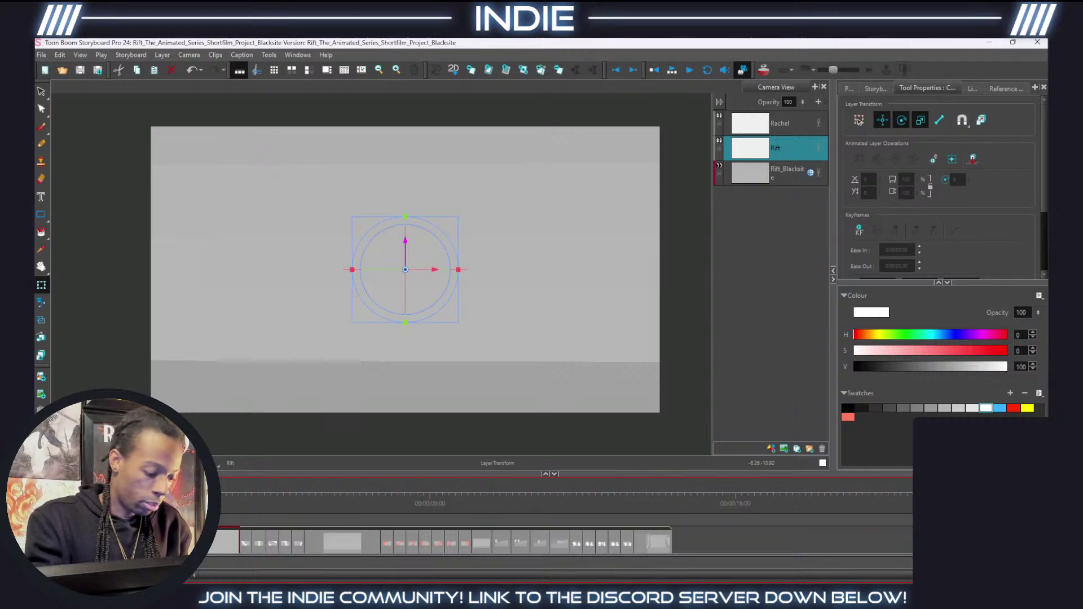
click(117, 354)
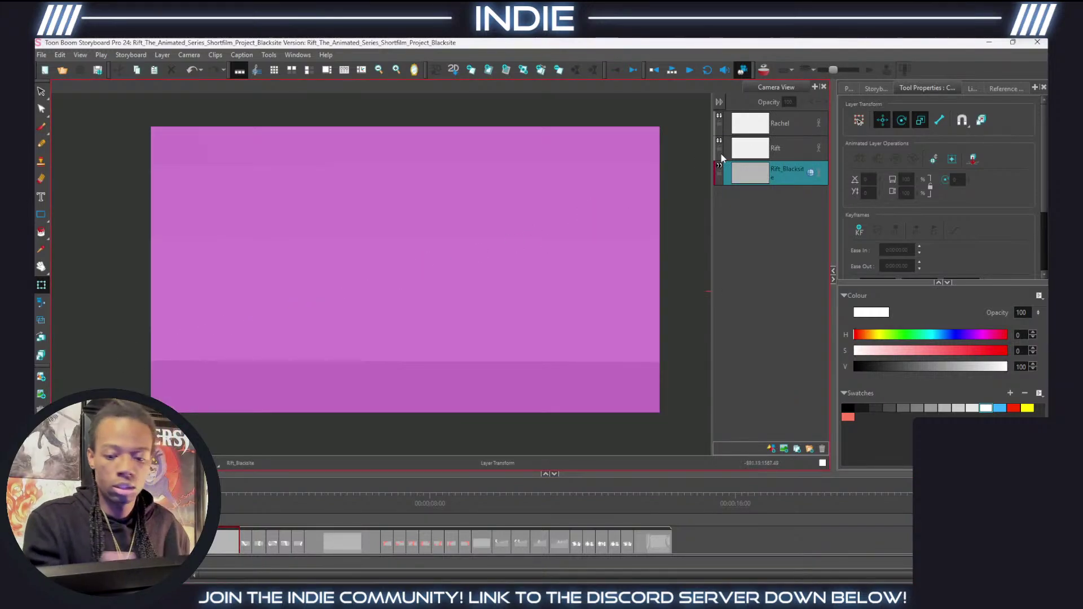
click(719, 122)
click(690, 71)
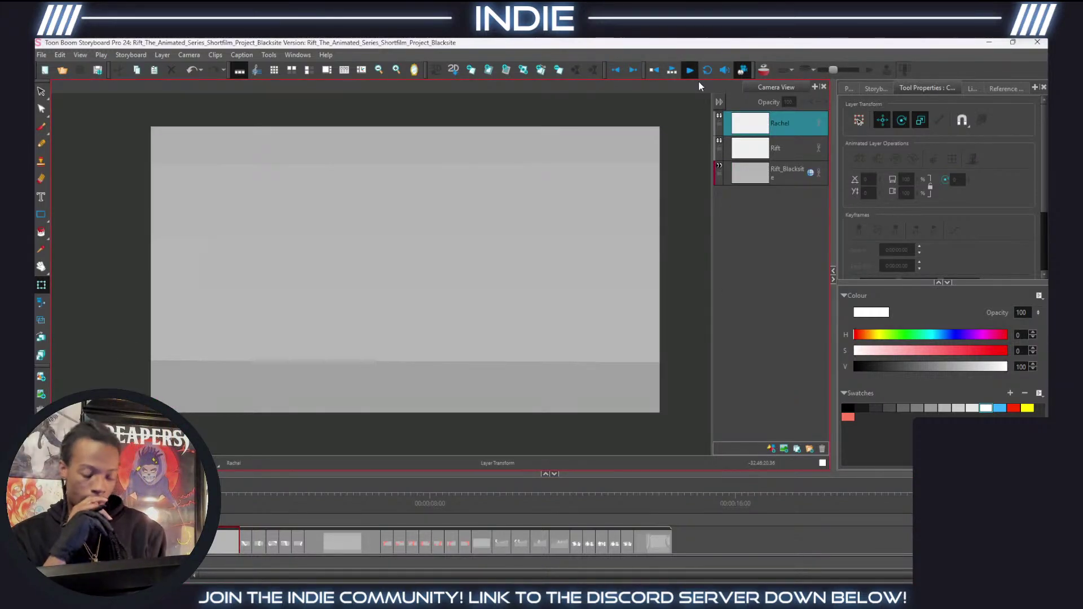
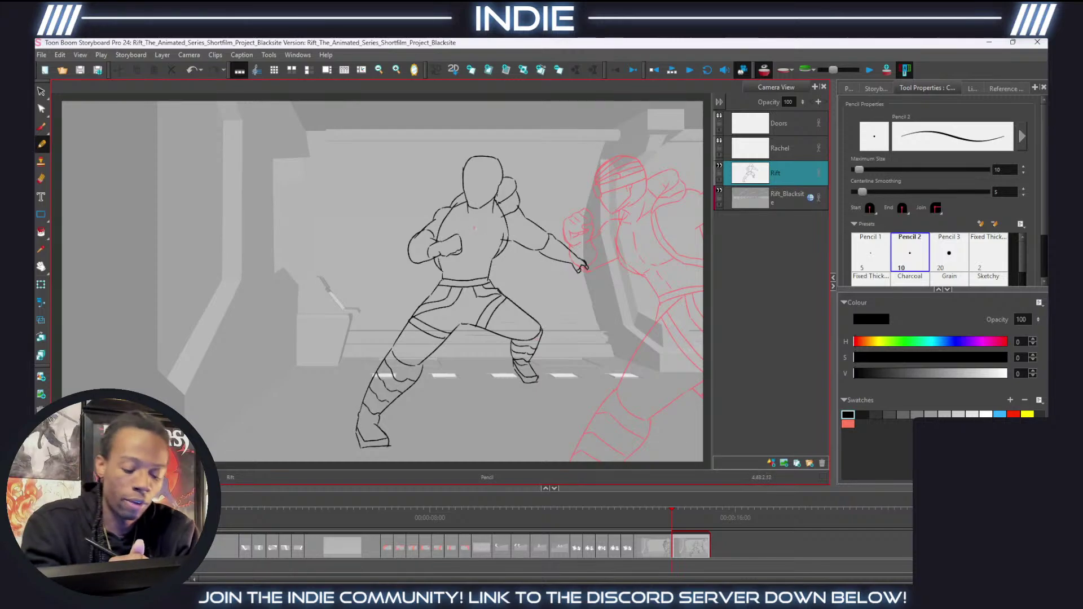
Transform the Rift layer in the last panel, enlarging the crouching fighter and shifting him toward the red onion-skin figure.
key(ctrl+z)
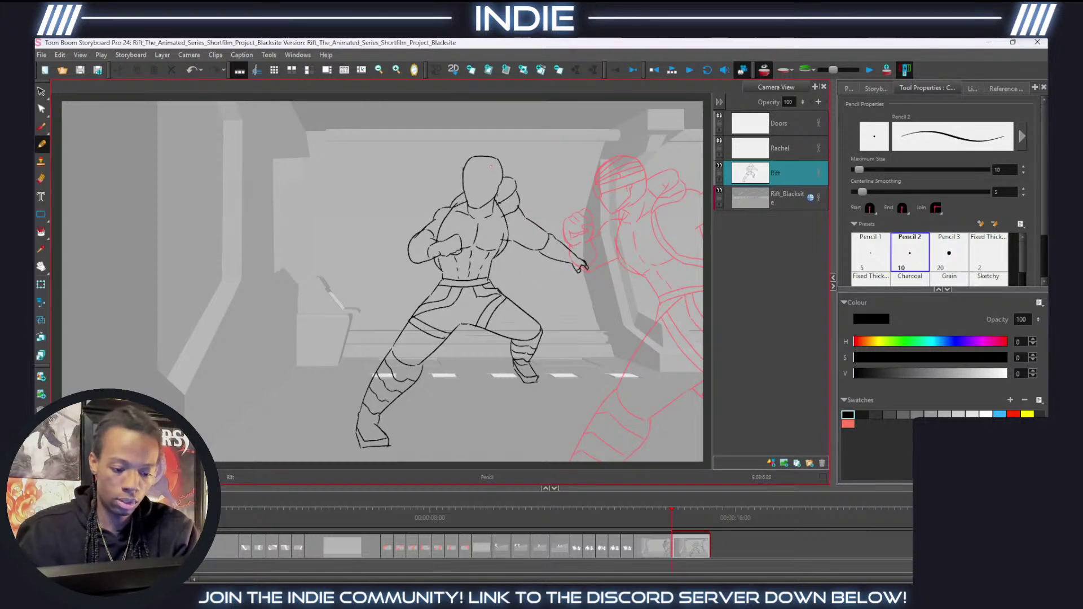
scroll(484, 172, down, 1)
key(alt+s)
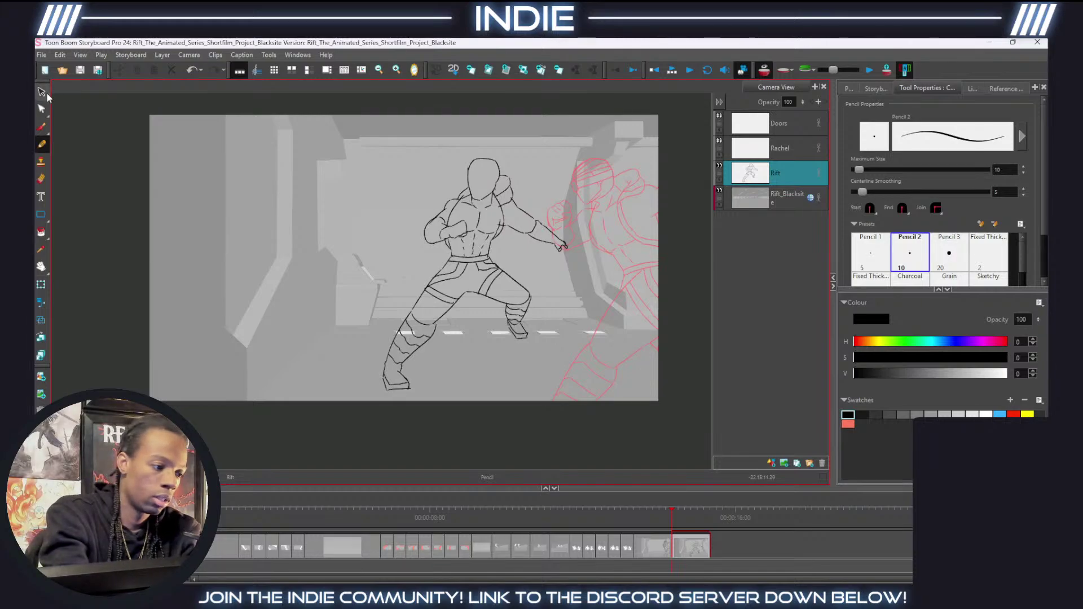
mouse_move(512, 139)
mouse_down()
mouse_move(445, 448)
mouse_move(556, 392)
mouse_up()
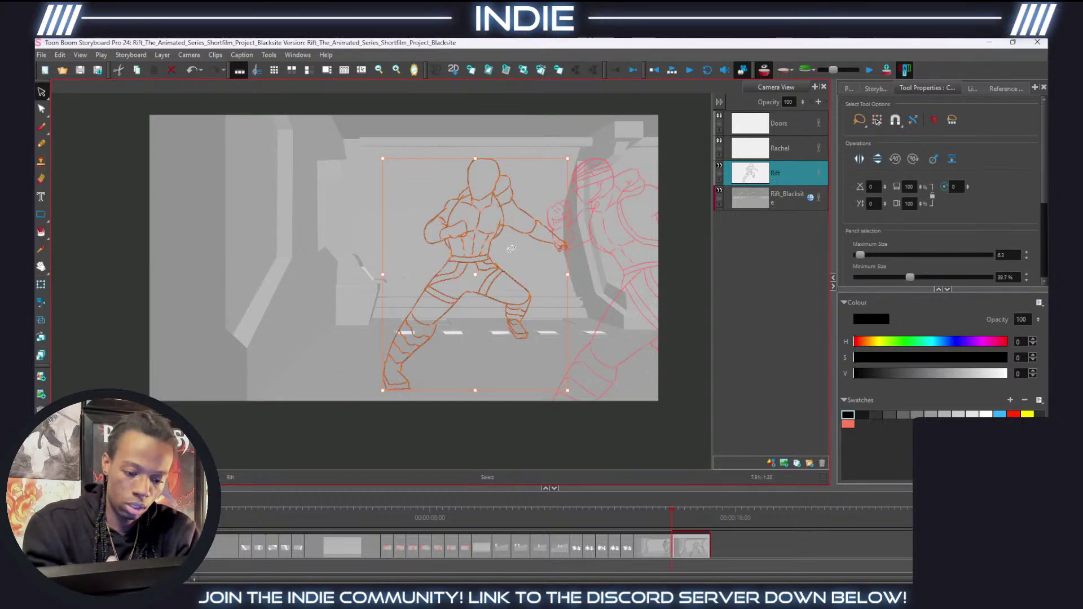
click(41, 285)
drag(481, 237, 481, 245)
mouse_move(536, 180)
mouse_down()
mouse_move(482, 179)
mouse_move(539, 193)
mouse_up()
drag(517, 137, 517, 129)
mouse_move(569, 194)
mouse_down()
mouse_move(589, 194)
mouse_move(548, 194)
mouse_move(519, 166)
mouse_up()
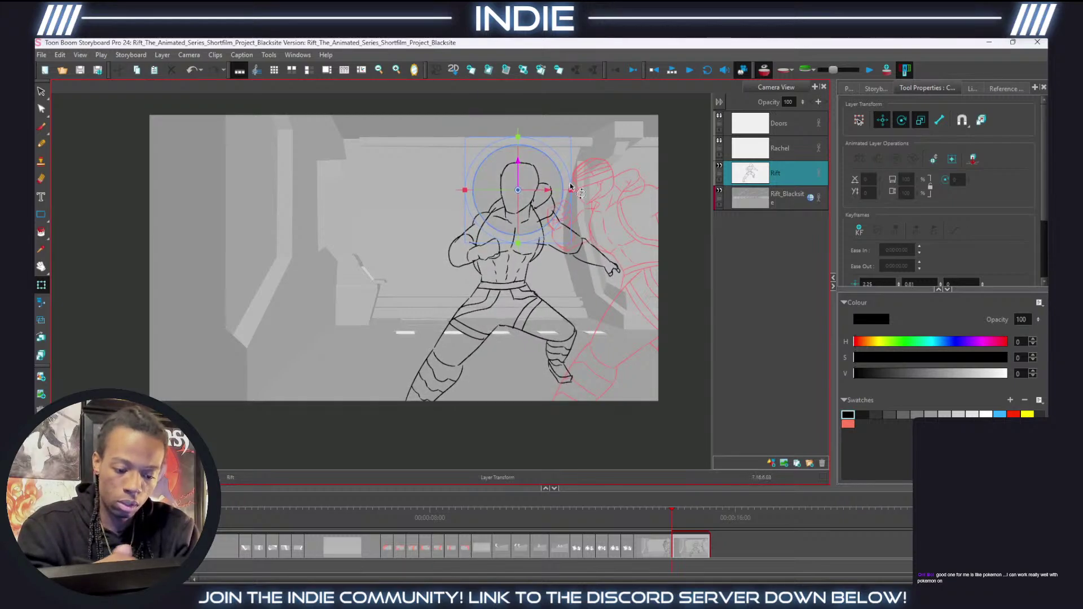
click(684, 217)
click(778, 171)
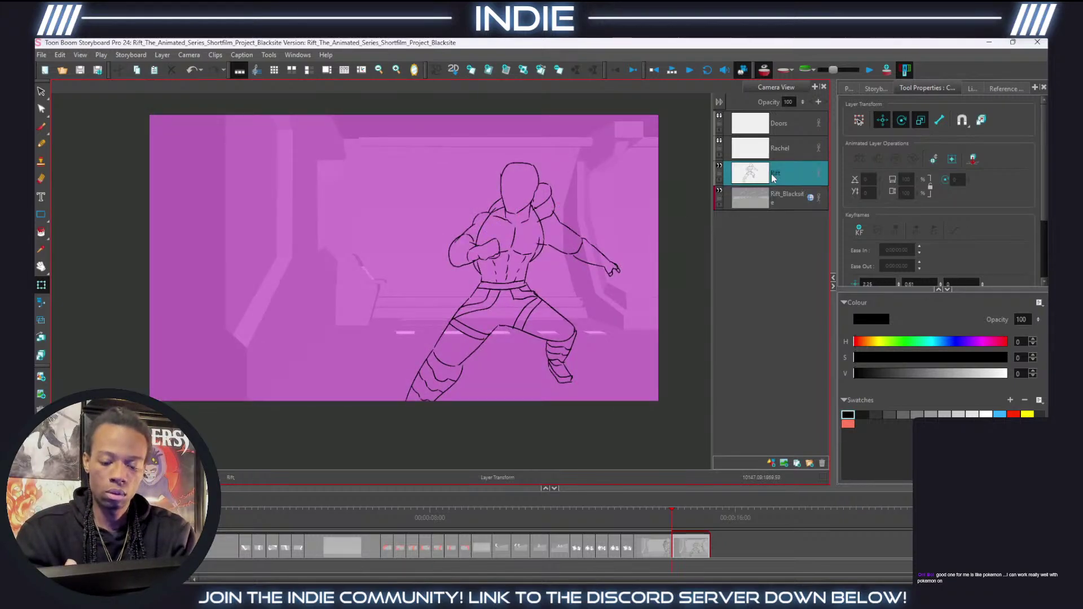
Lasso the outline strokes of Rift's head and scale them down slightly to better fit the enlarged body.
click(41, 91)
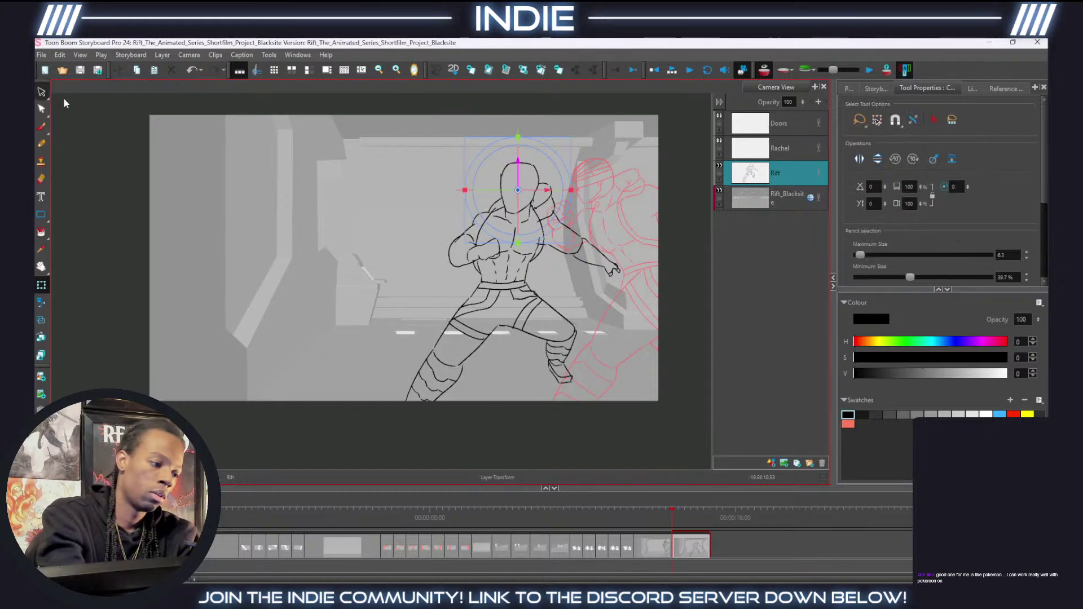
key(ctrl+a)
click(515, 424)
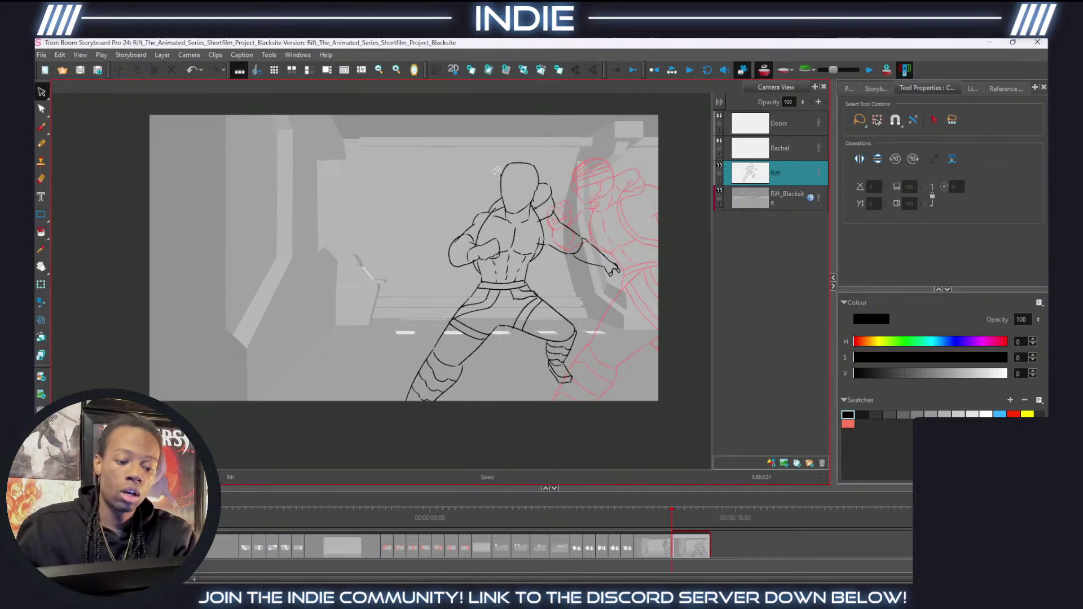
scroll(497, 171, up, 4)
scroll(504, 167, down, 1)
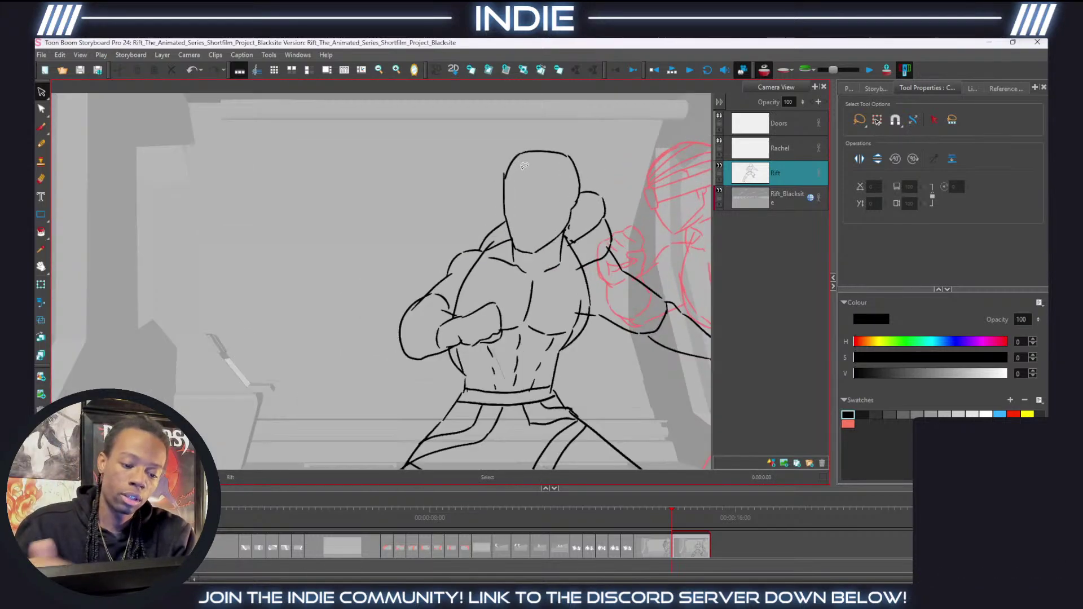
mouse_move(560, 135)
mouse_down()
mouse_move(505, 175)
mouse_move(505, 208)
mouse_move(521, 261)
mouse_move(555, 252)
mouse_move(573, 210)
mouse_up()
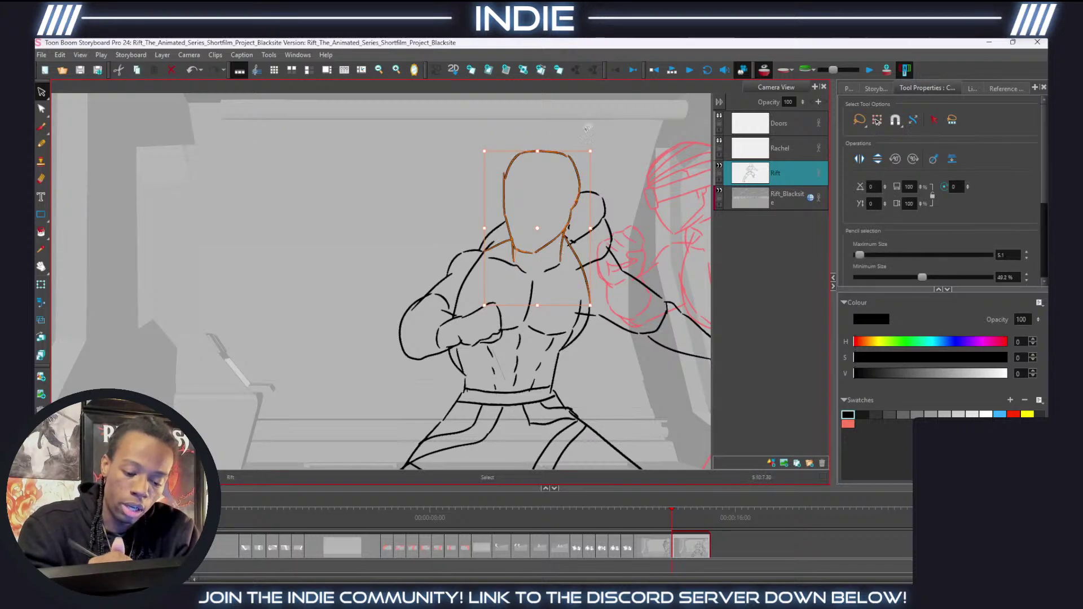
click(587, 128)
mouse_move(562, 131)
mouse_down()
mouse_move(526, 148)
mouse_move(515, 176)
mouse_move(527, 257)
mouse_move(565, 226)
mouse_up()
mouse_move(564, 145)
mouse_down()
mouse_move(511, 146)
mouse_move(517, 243)
mouse_move(539, 250)
mouse_move(557, 238)
mouse_move(581, 172)
mouse_up()
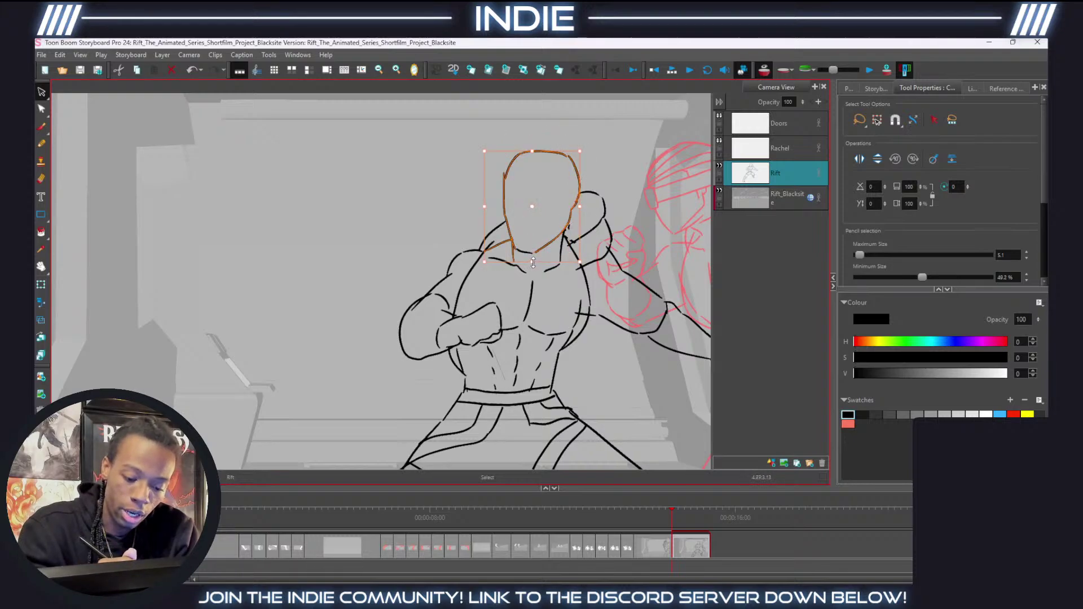
drag(534, 262, 533, 252)
drag(580, 151, 574, 154)
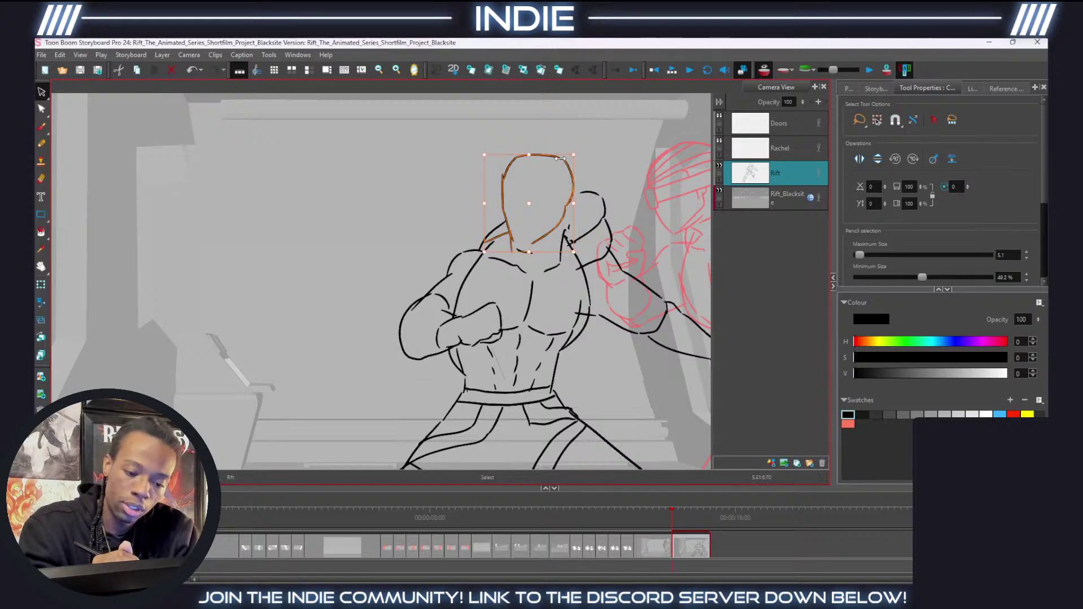
drag(510, 167, 515, 164)
key(ctrl+z)
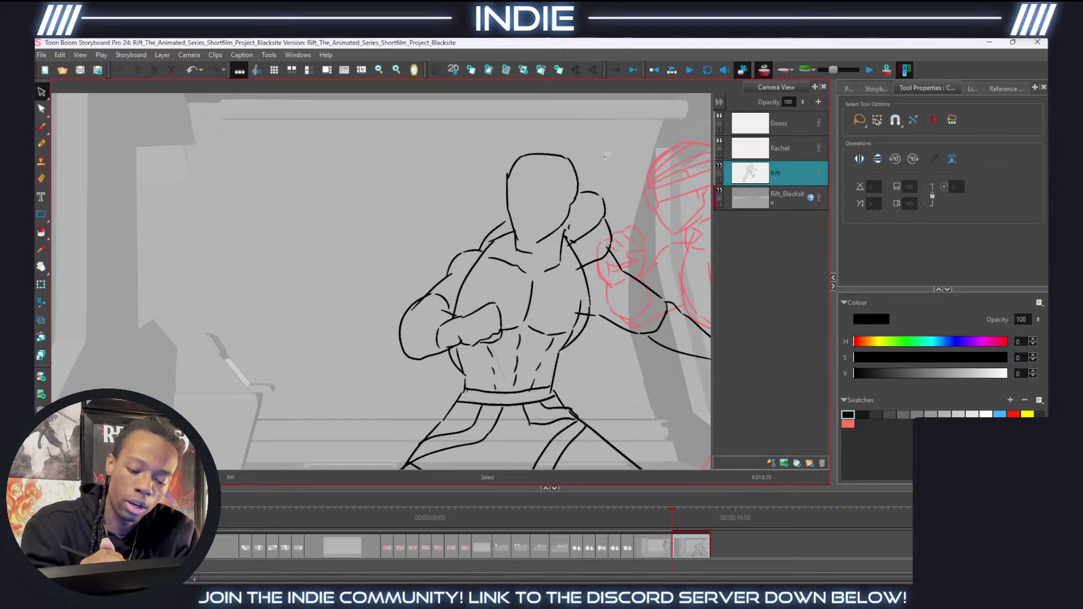
key(alt+x)
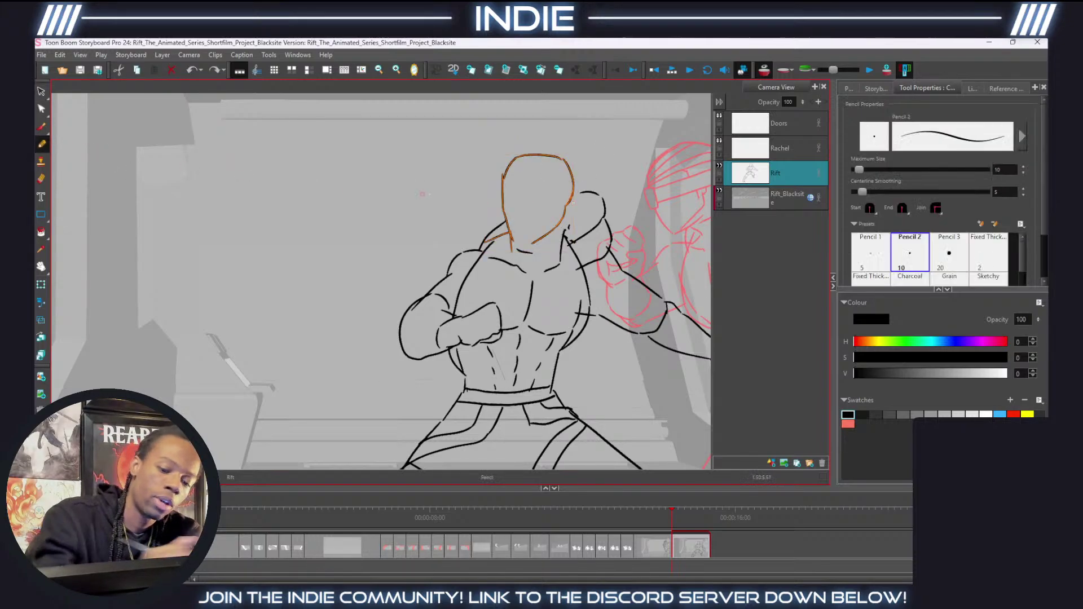
key(Escape)
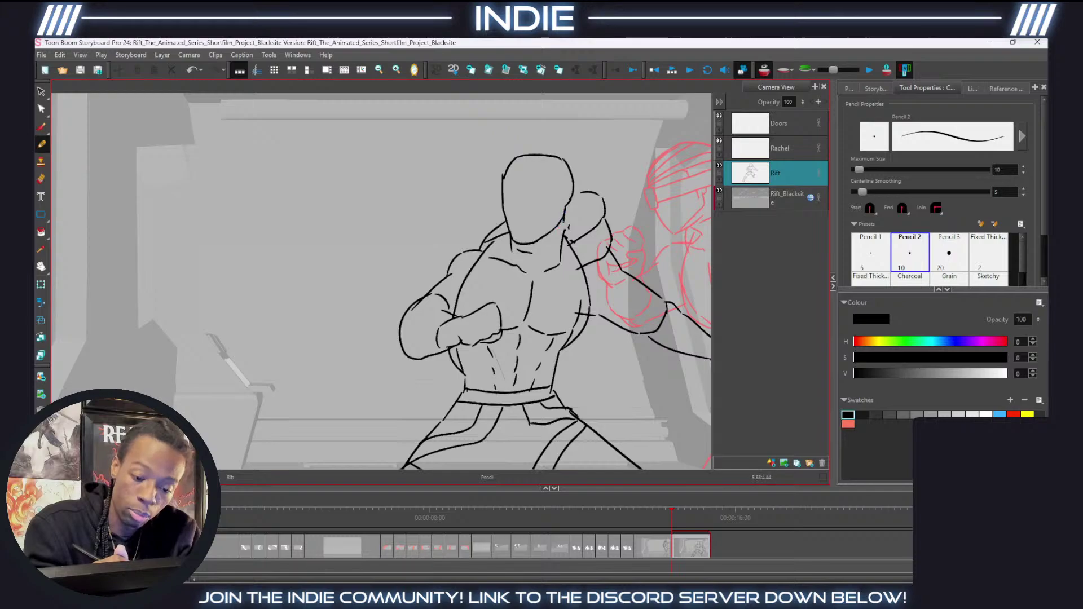
Clean up Rift's neck edge and pencil fold lines inside the rounded shape behind his neck.
drag(565, 219, 561, 241)
key(alt+e)
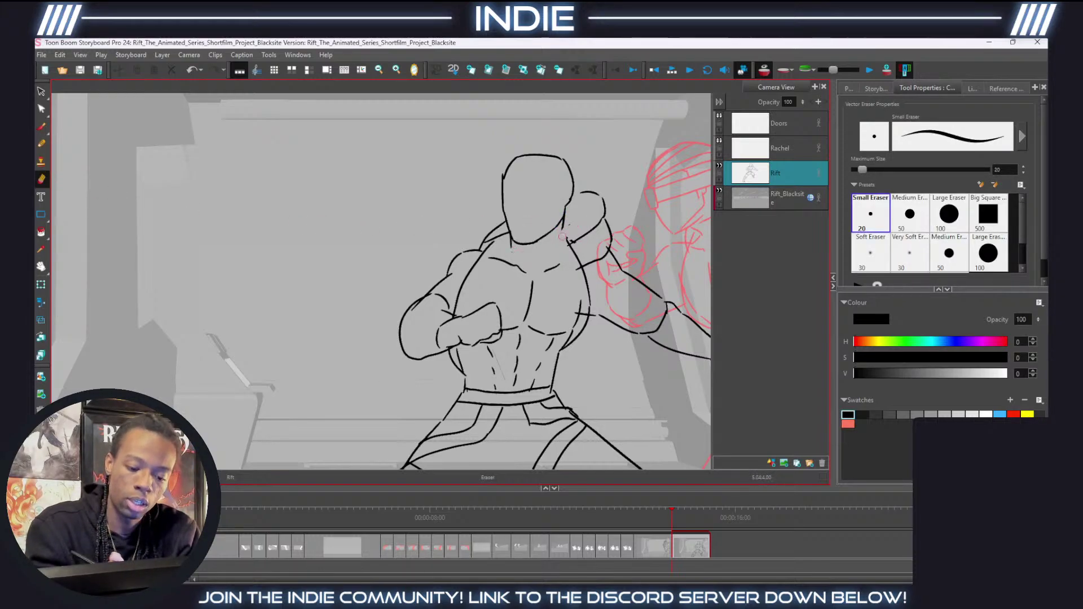
key(alt+slash)
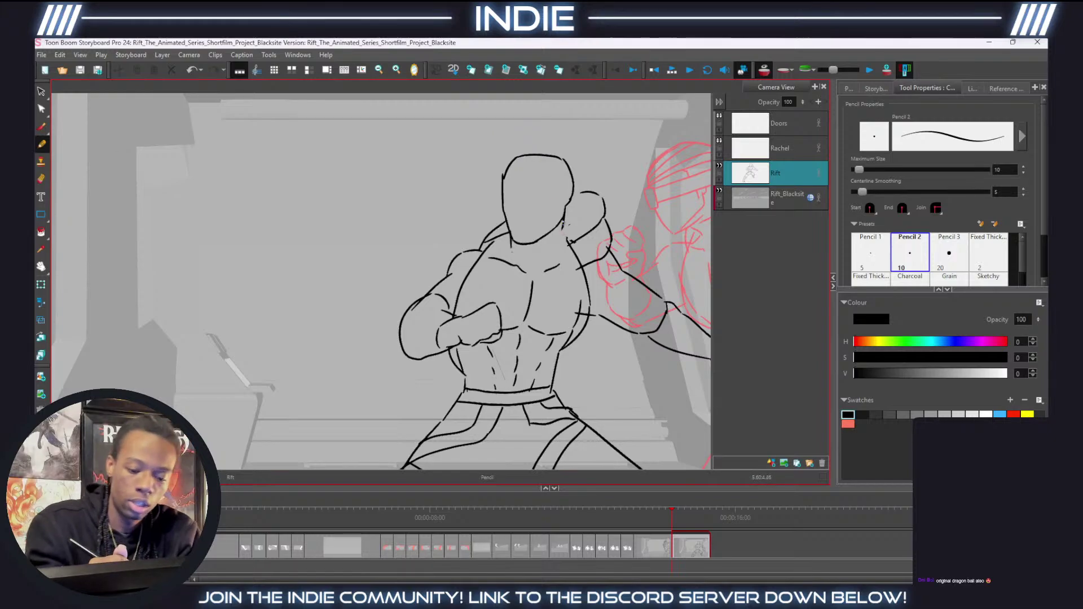
mouse_move(564, 222)
mouse_down()
mouse_move(562, 244)
mouse_move(583, 193)
mouse_move(562, 241)
mouse_move(587, 215)
mouse_up()
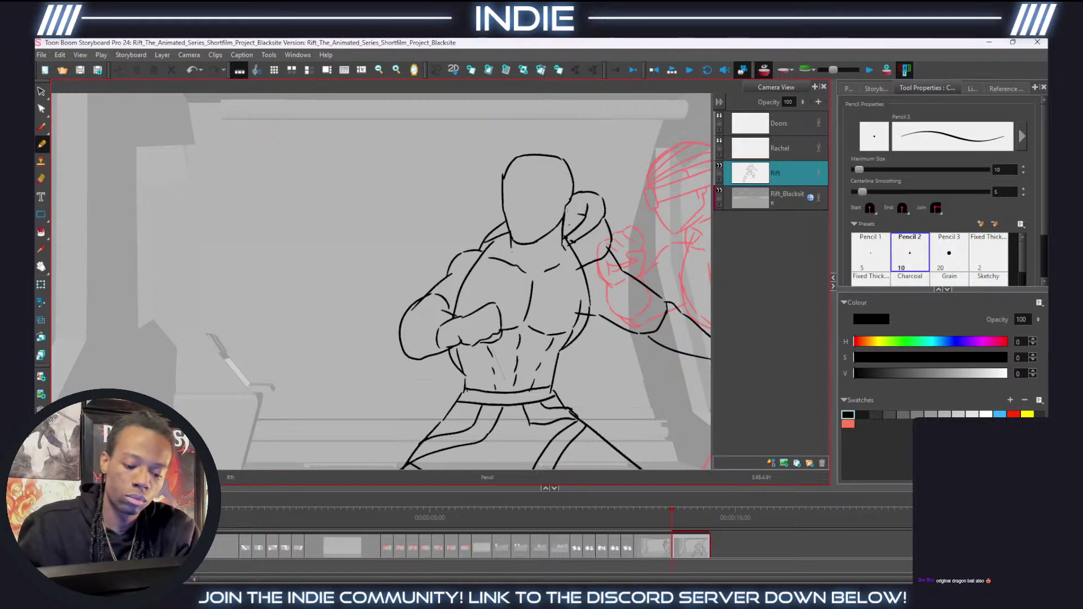
Pencil a wraparound visor with a side strap across Rift's eyes, and erase the face outline crossing its front edge.
key(shift+m)
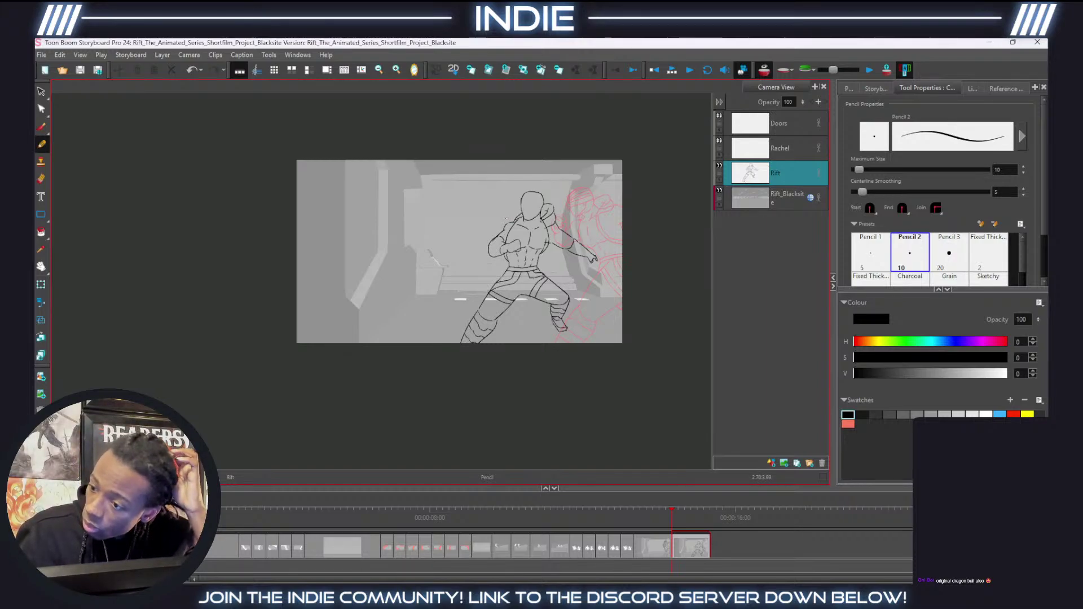
key(2)
key(2)
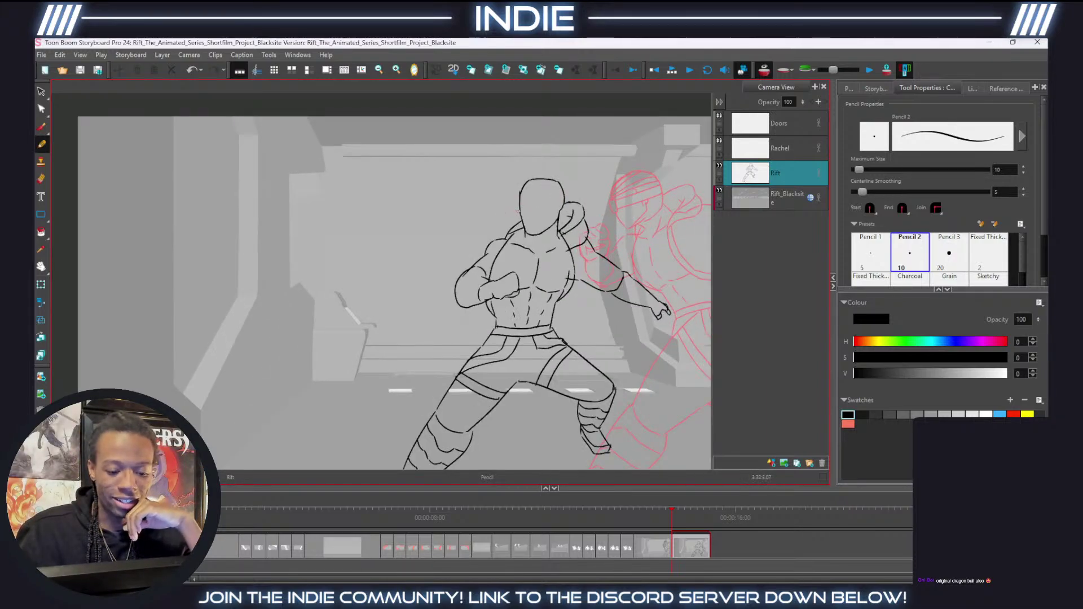
key(2)
key(2)
key(2)
key(2)
drag(444, 190, 568, 195)
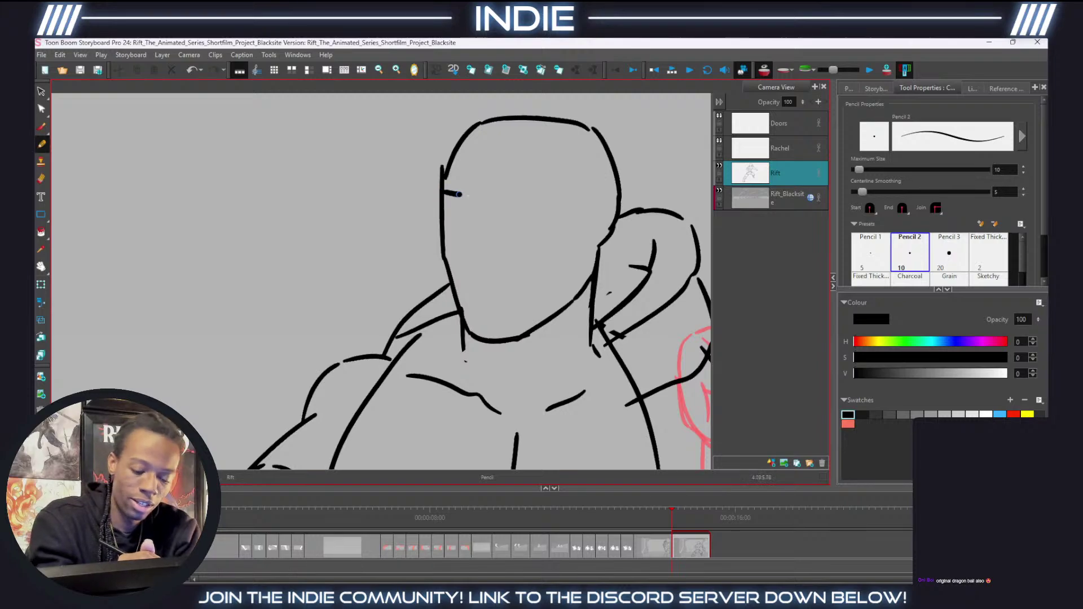
key(ctrl+z)
drag(442, 193, 568, 195)
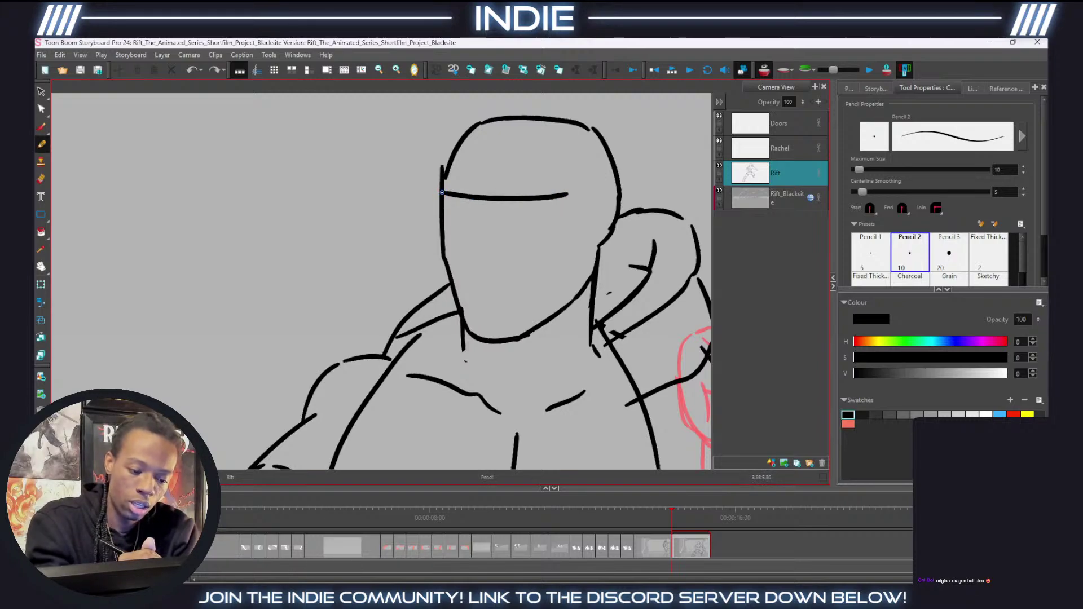
mouse_move(442, 193)
mouse_down()
mouse_move(443, 240)
mouse_move(556, 248)
mouse_move(565, 203)
mouse_move(560, 245)
mouse_move(592, 199)
mouse_move(619, 191)
mouse_up()
drag(563, 232, 614, 223)
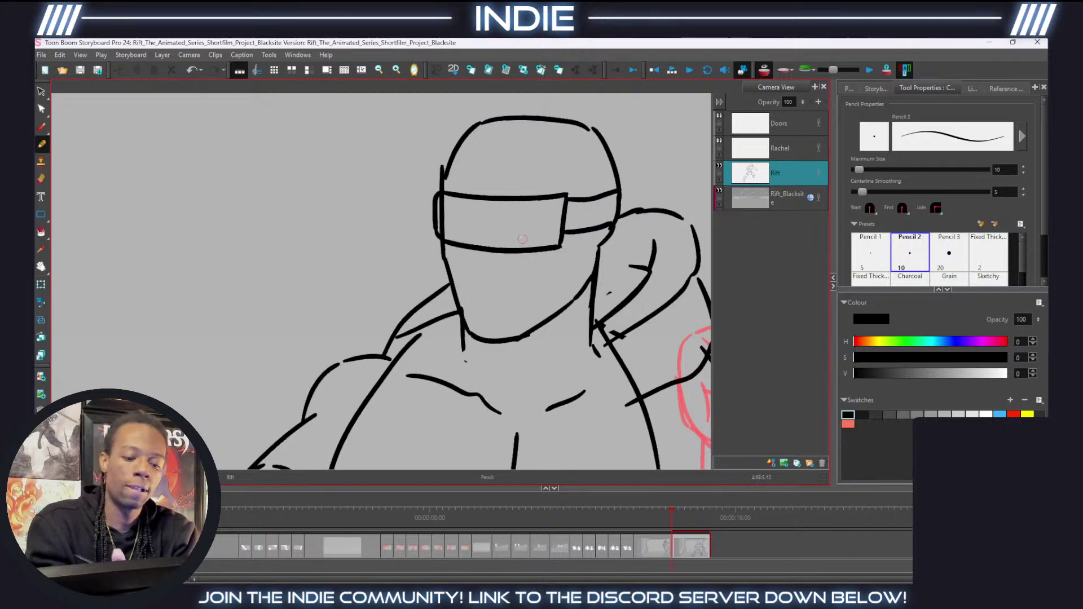
click(41, 179)
drag(444, 203, 444, 231)
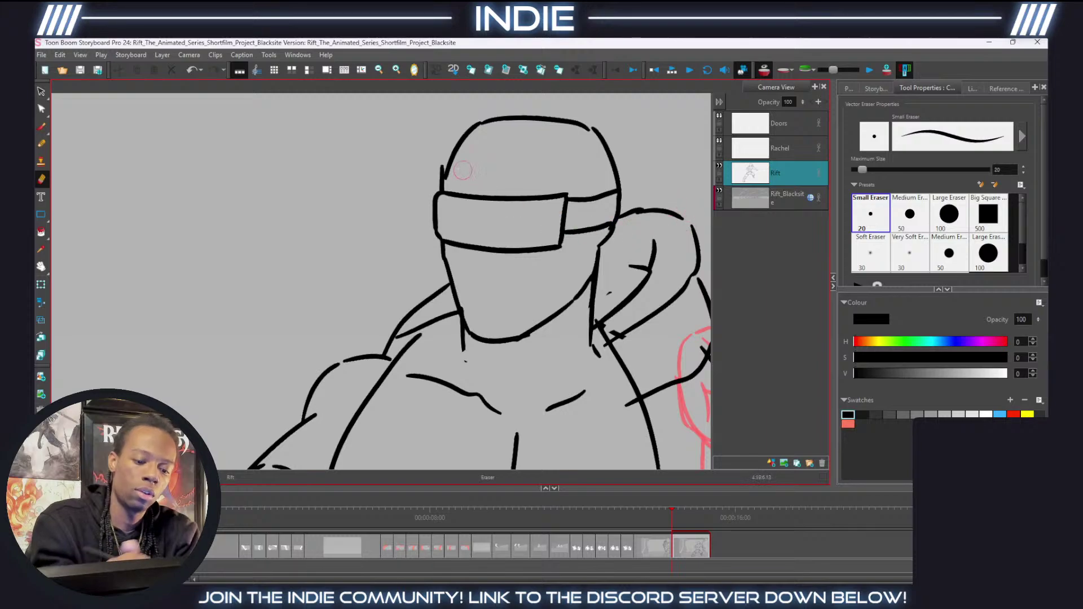
Draw a short sideburn line below the visor strap and curved braid lines over the top of Rift's head.
click(41, 143)
drag(587, 230, 589, 261)
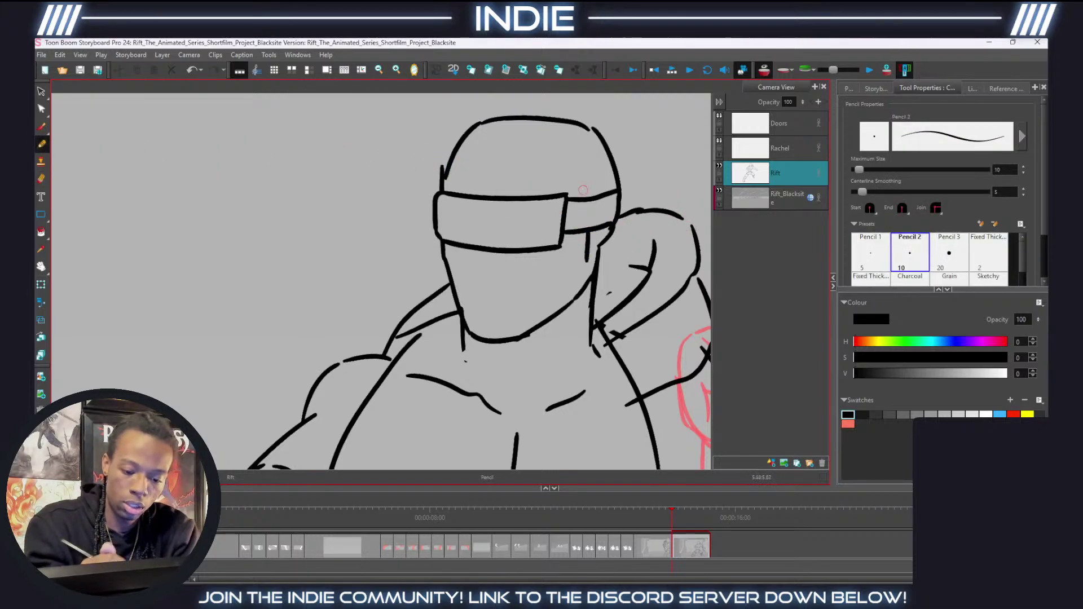
drag(583, 190, 585, 203)
key(ctrl+z)
mouse_move(479, 192)
mouse_down()
mouse_move(497, 142)
mouse_move(507, 194)
mouse_move(550, 124)
mouse_up()
mouse_move(535, 197)
mouse_down()
mouse_move(552, 161)
mouse_move(597, 129)
mouse_up()
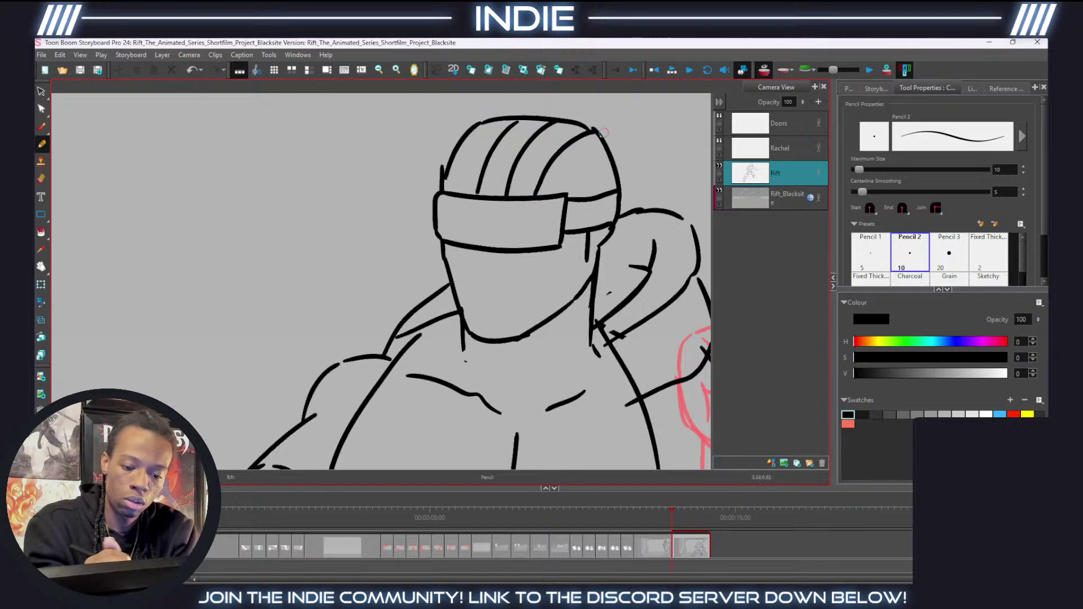
drag(556, 194, 609, 164)
drag(456, 191, 474, 138)
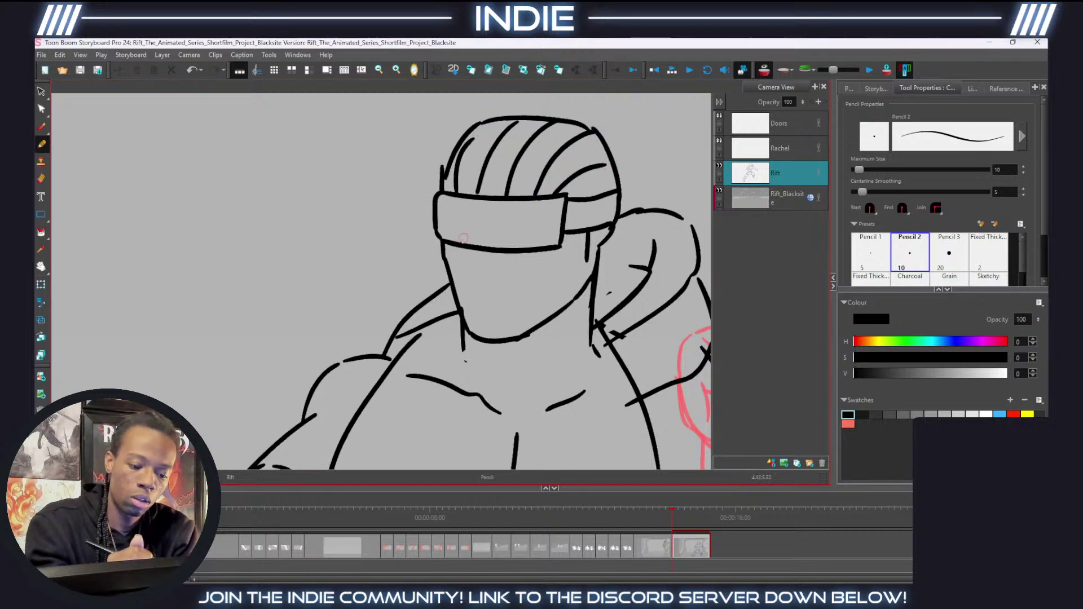
Draw Rift's nose and mouth below the visor.
mouse_move(468, 249)
mouse_down()
mouse_move(478, 275)
mouse_move(524, 291)
mouse_move(500, 291)
mouse_move(512, 294)
mouse_up()
key(ctrl+z)
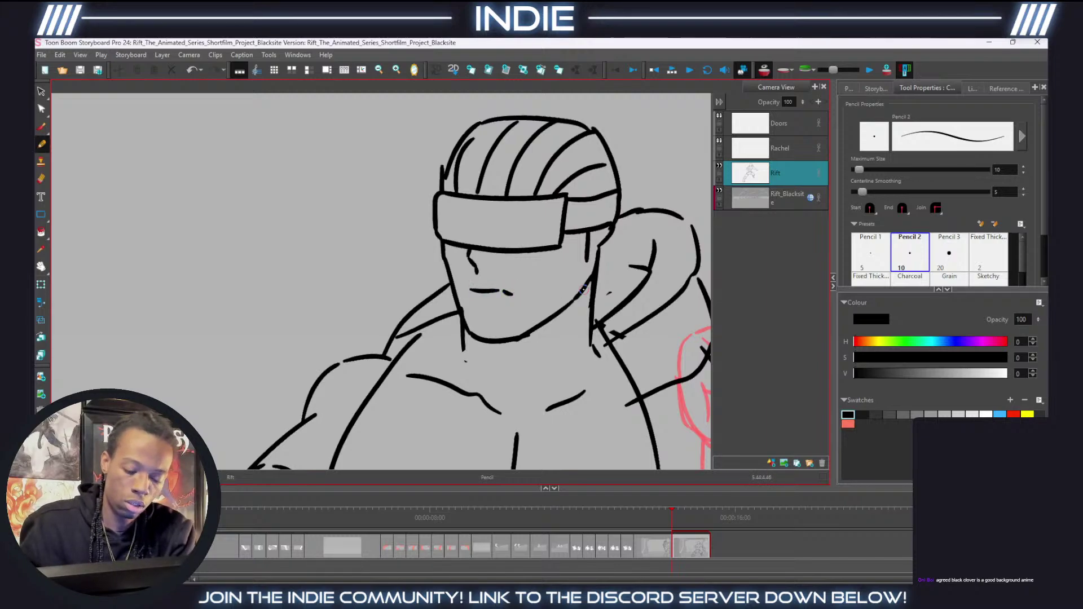
scroll(503, 273, down, 9)
scroll(494, 350, up, 2)
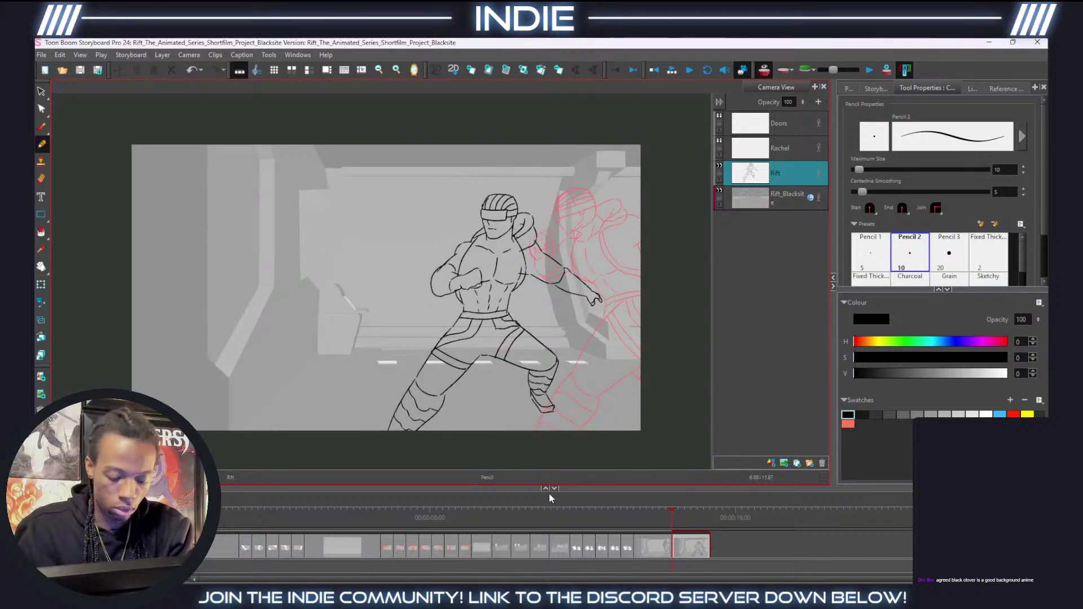
Draw the mouth on the black-lined figure's face on the Rift layer of the second-to-last panel.
click(630, 551)
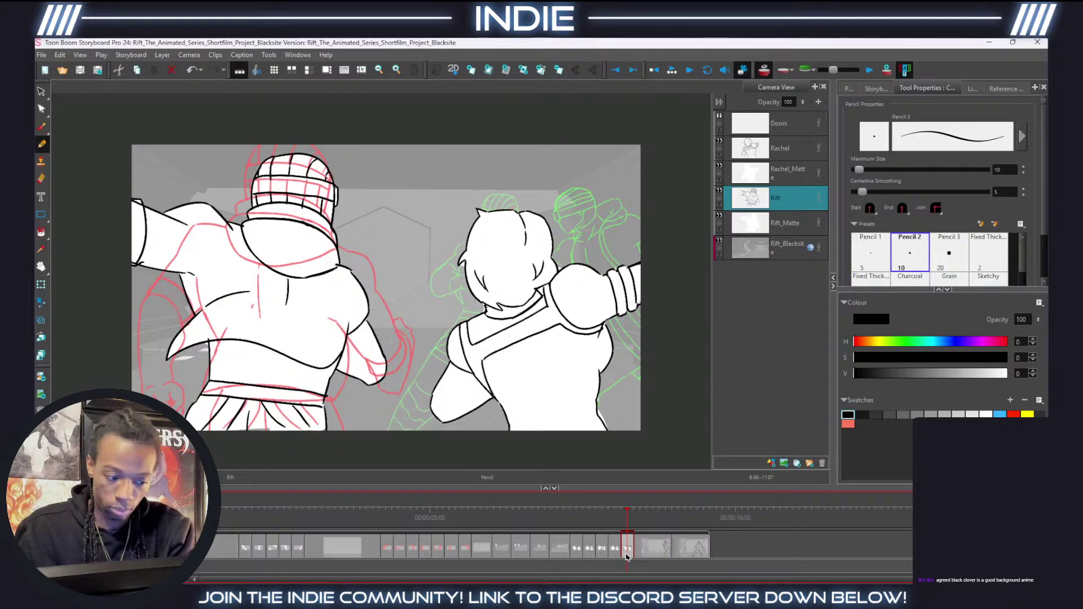
click(648, 551)
scroll(607, 279, up, 4)
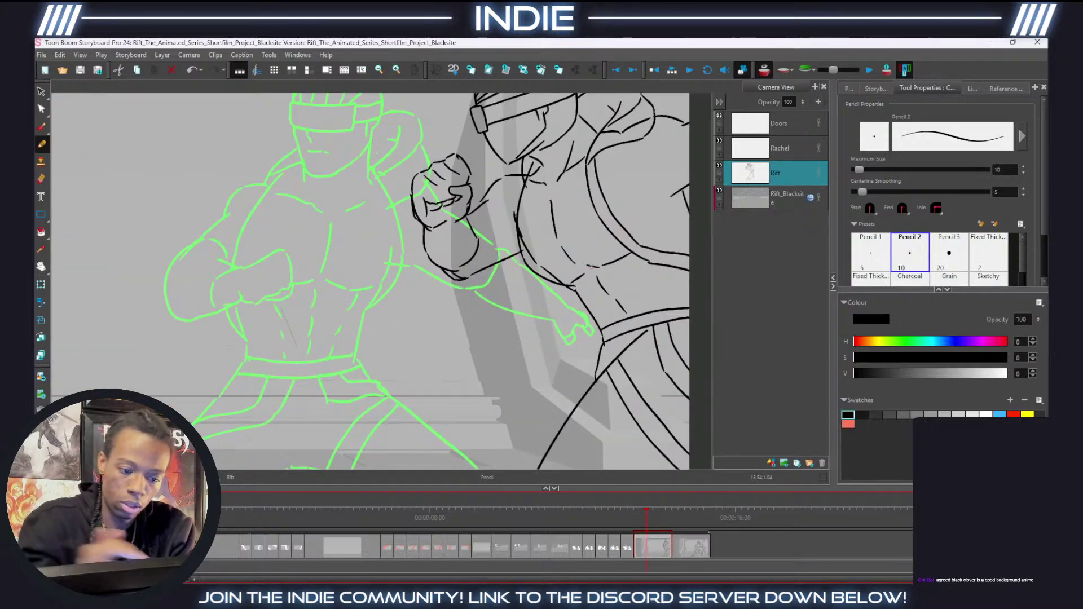
click(491, 142)
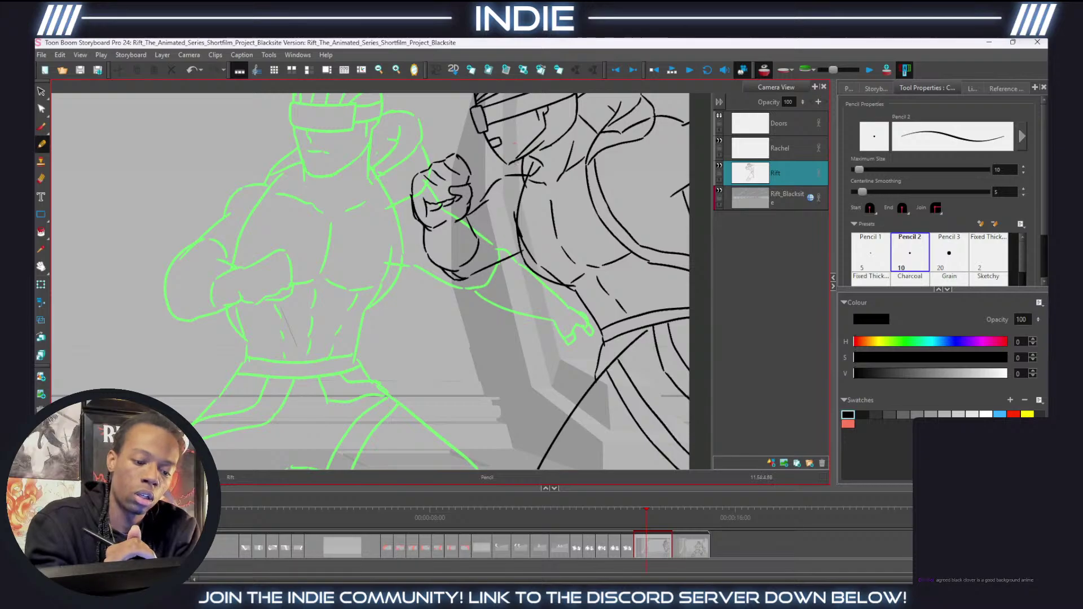
key(ctrl+z)
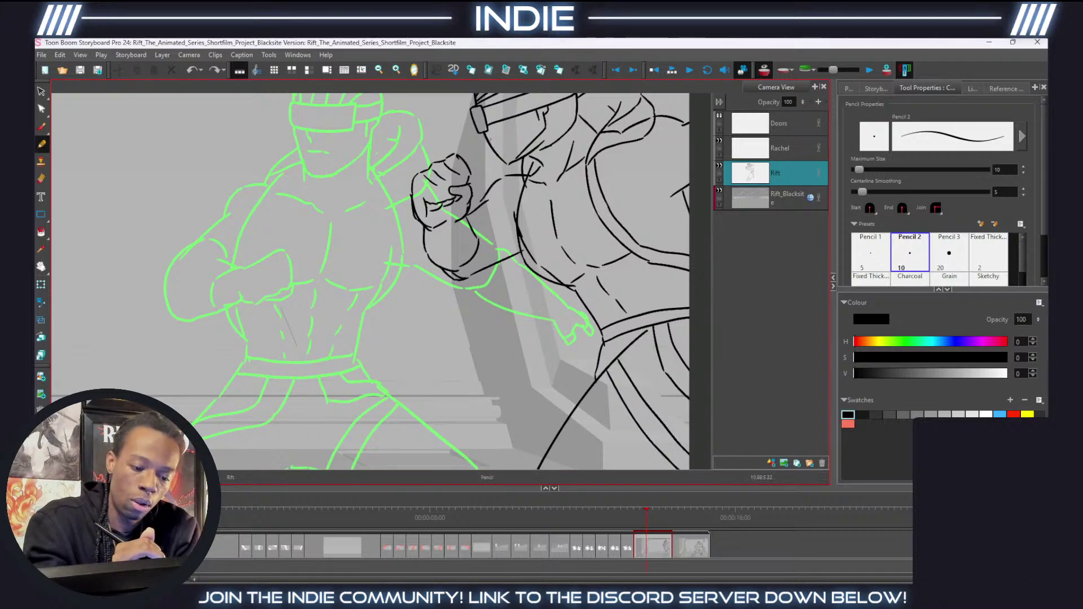
mouse_move(491, 136)
mouse_down()
mouse_move(505, 138)
mouse_move(492, 139)
mouse_up()
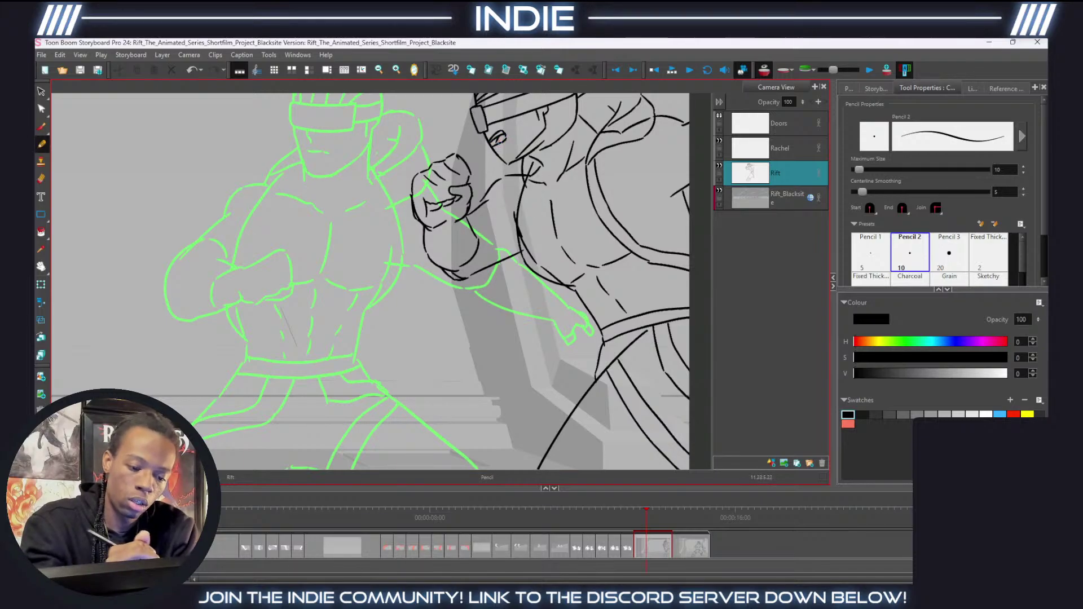
key(shift+m)
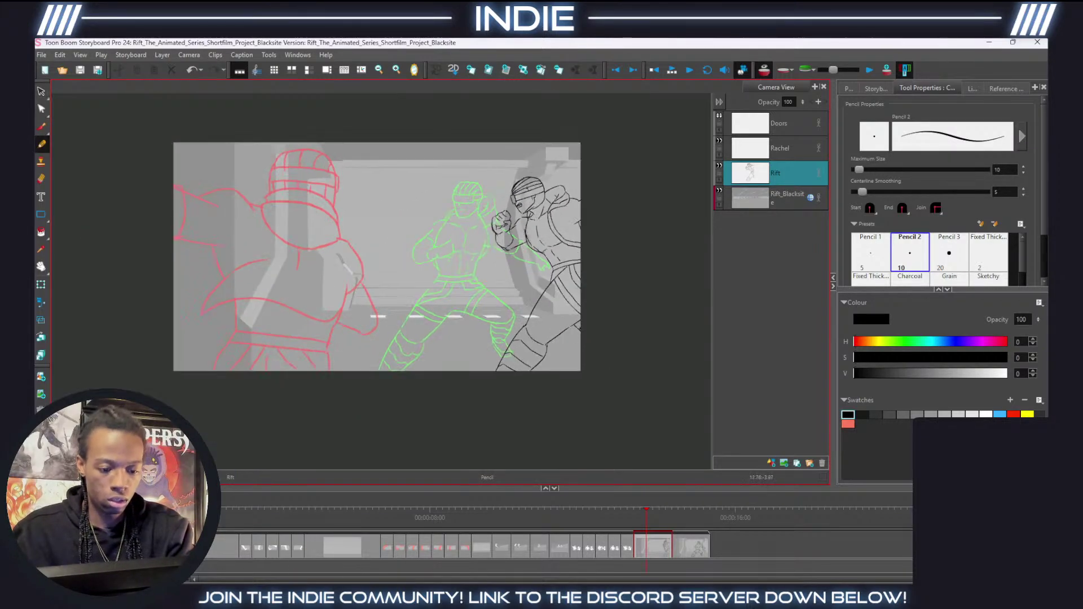
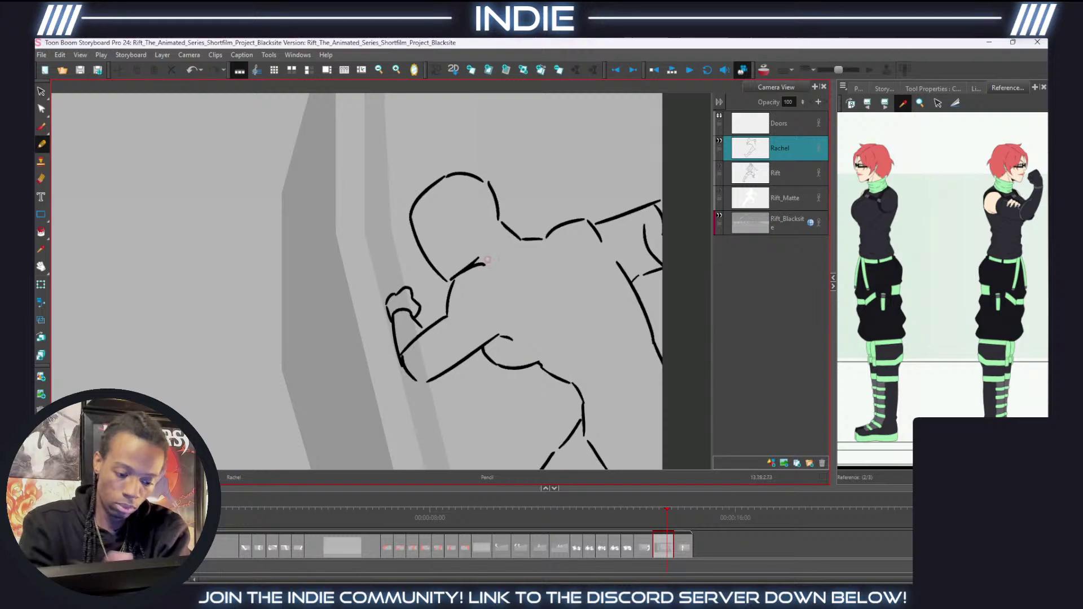
Draw the near shoulder's curve down to the armpit and connect the upper back line on the Rachel layer.
drag(478, 263, 498, 269)
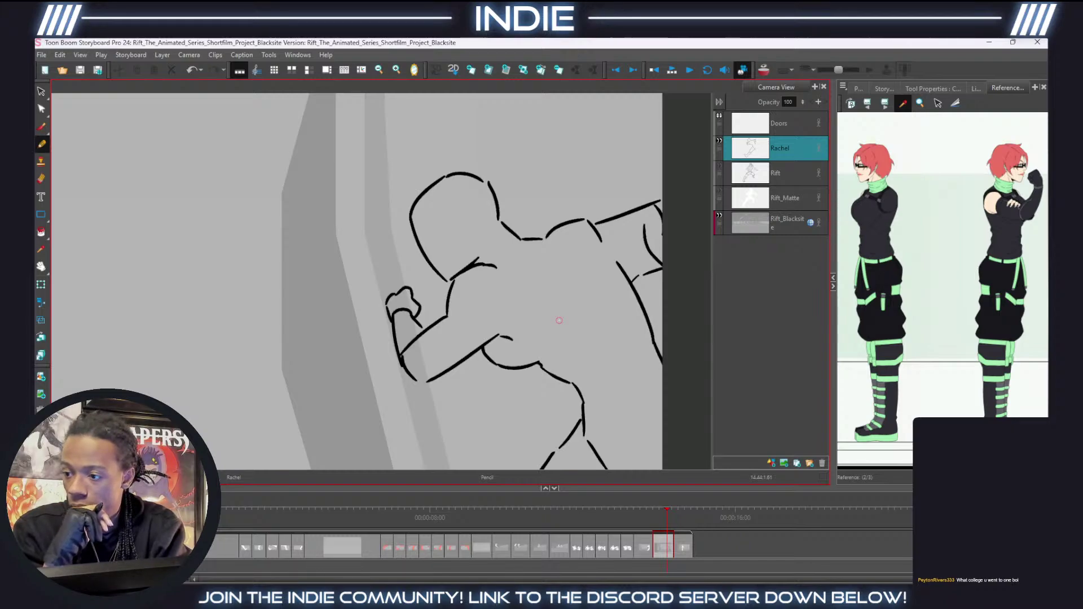
mouse_move(492, 271)
mouse_down()
mouse_move(502, 278)
mouse_move(507, 337)
mouse_up()
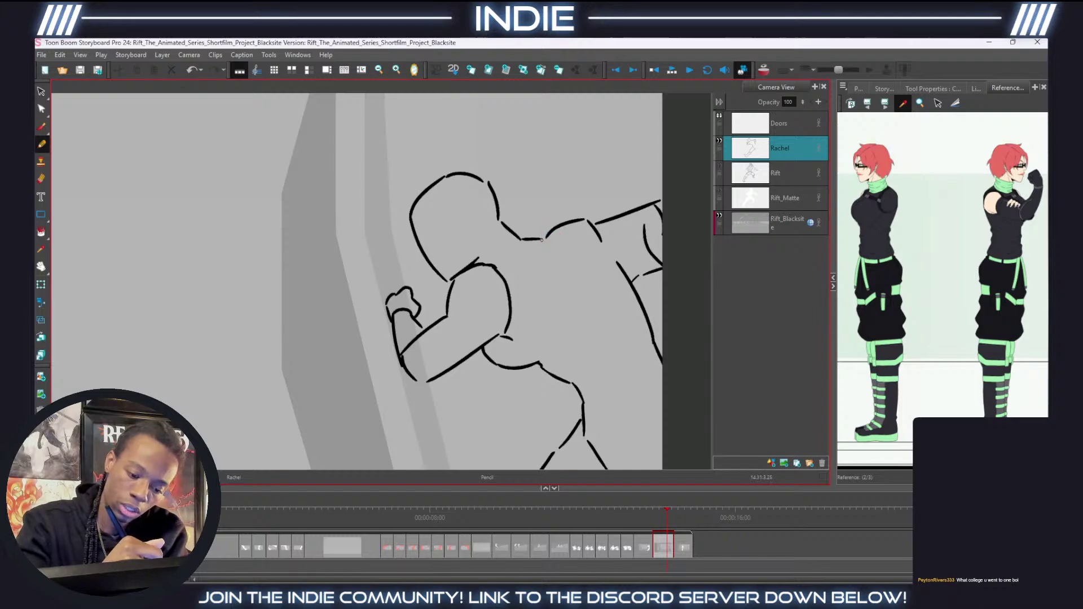
mouse_move(543, 240)
mouse_down()
mouse_move(598, 246)
mouse_move(621, 277)
mouse_up()
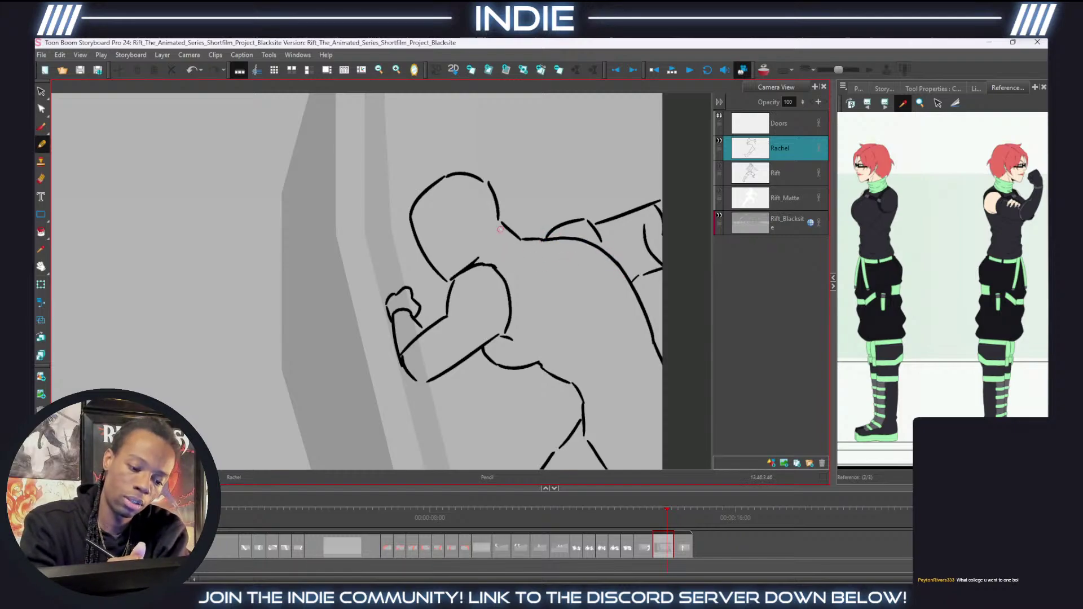
Sketch Rachel's collar around the neck, between the jaw and the near shoulder.
mouse_move(477, 258)
mouse_down()
mouse_move(509, 222)
mouse_move(525, 238)
mouse_move(502, 276)
mouse_up()
key(ctrl+z)
drag(525, 235, 504, 277)
Erase the stray lines overlapping at the back of Rachel's collar with the Small Eraser preset.
key(alt+e)
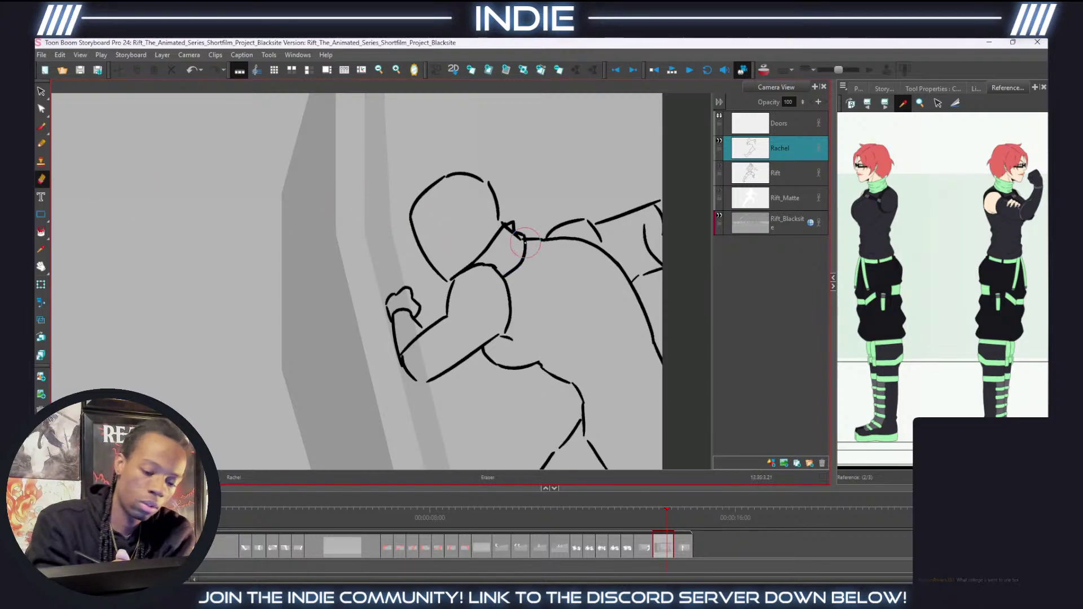
click(885, 88)
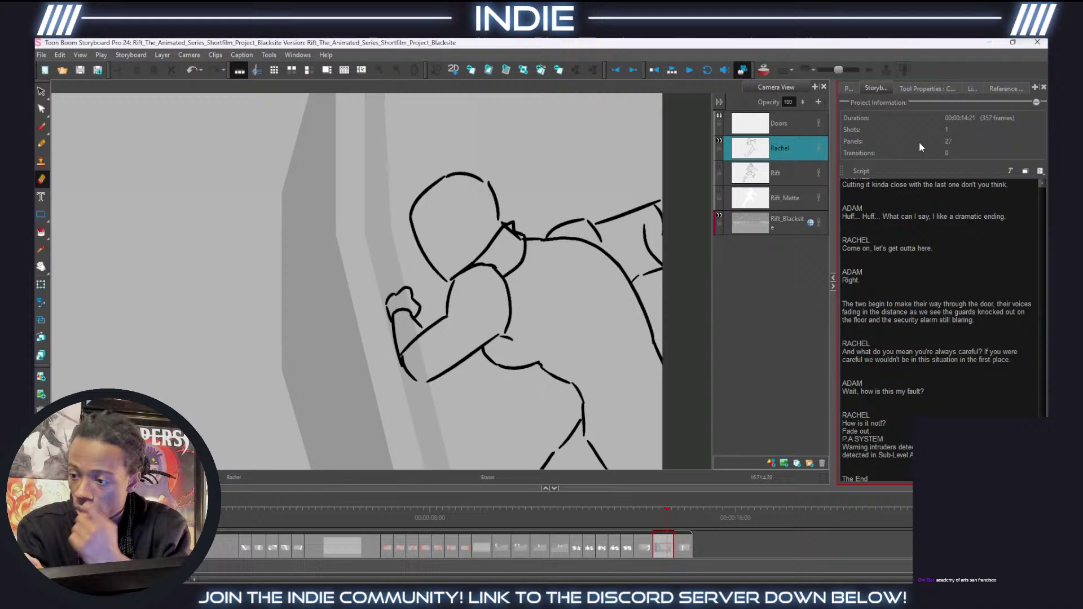
click(927, 88)
click(877, 215)
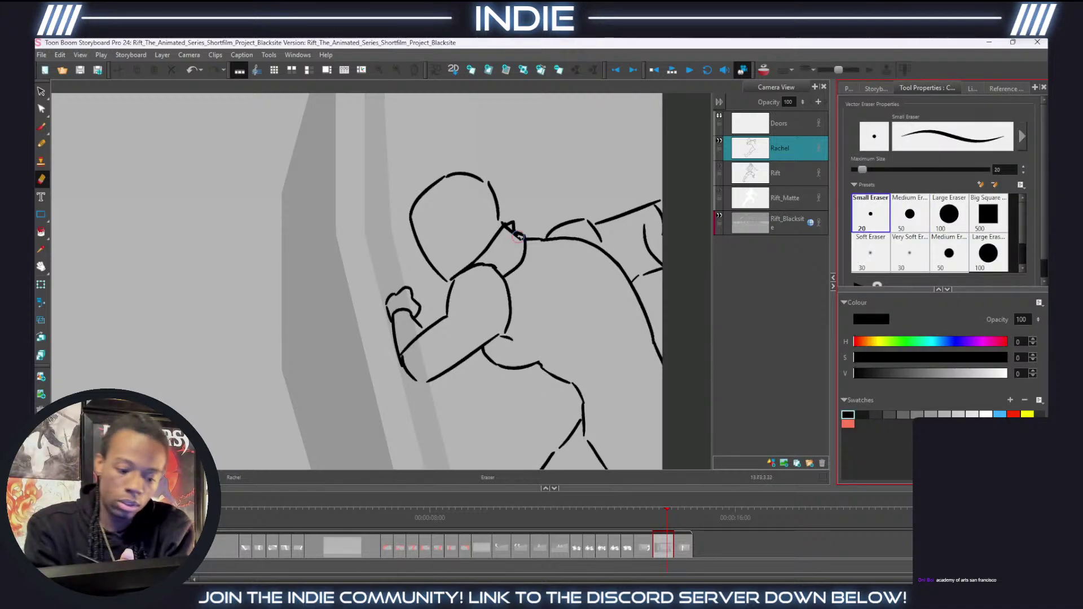
drag(518, 237, 507, 231)
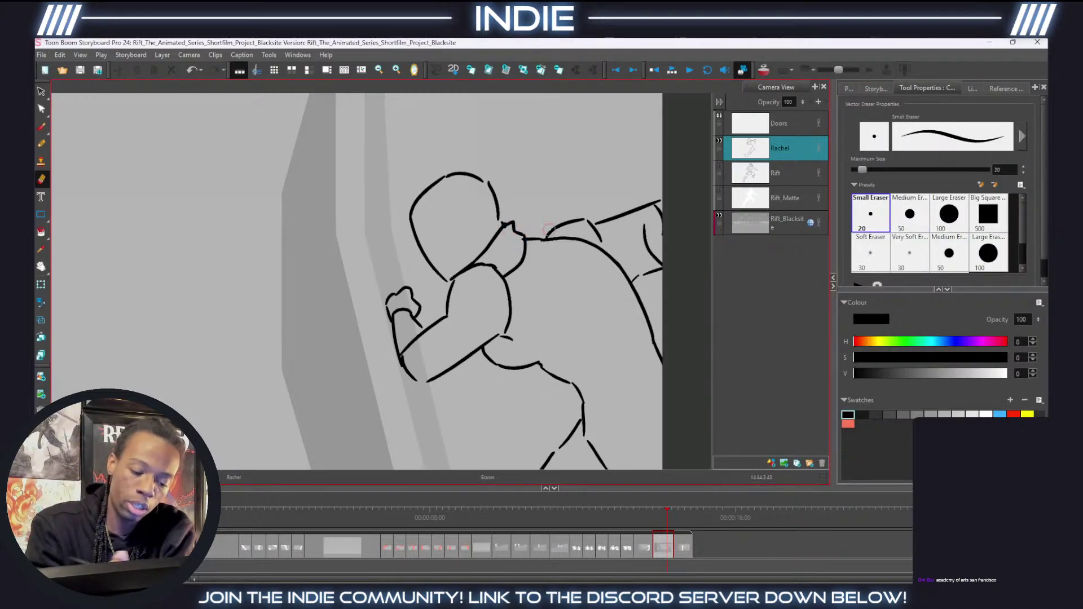
Bring back Rachel's character reference and pencil in the gap between the back of her head and the collar.
click(1003, 89)
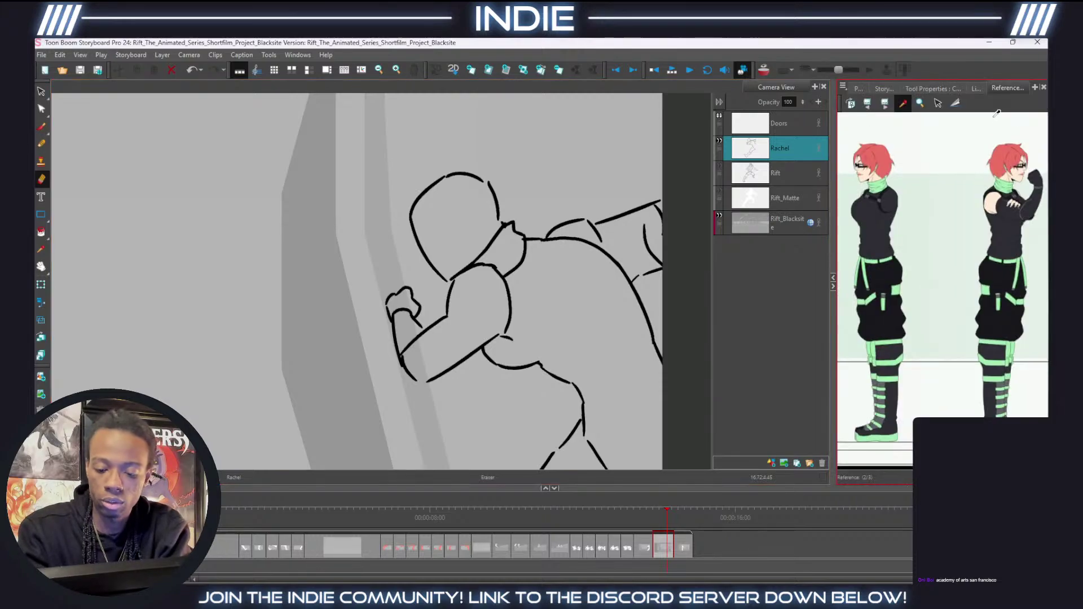
click(41, 144)
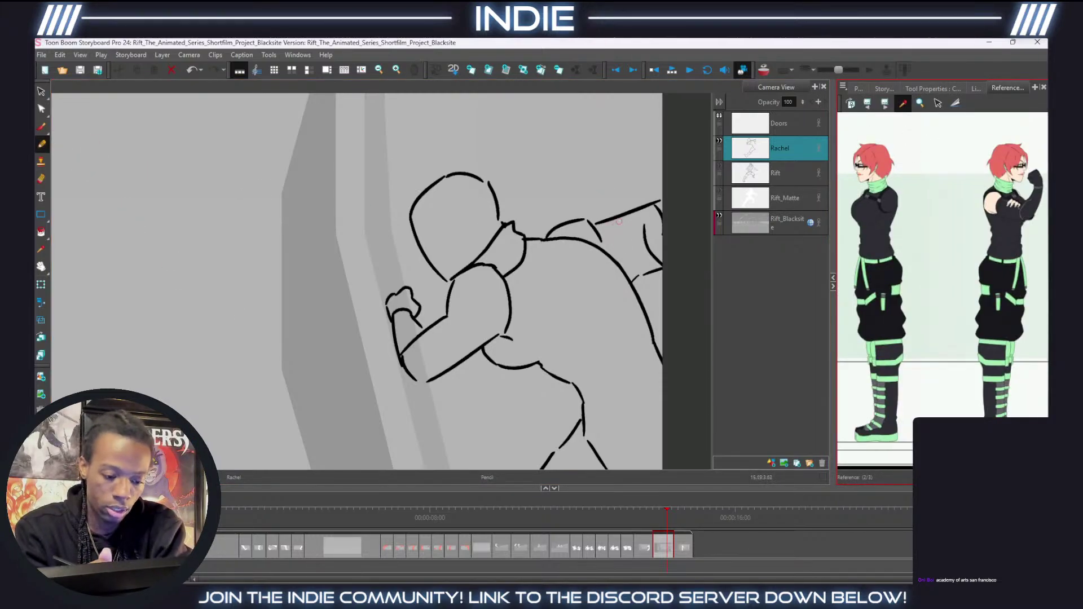
drag(499, 218, 504, 225)
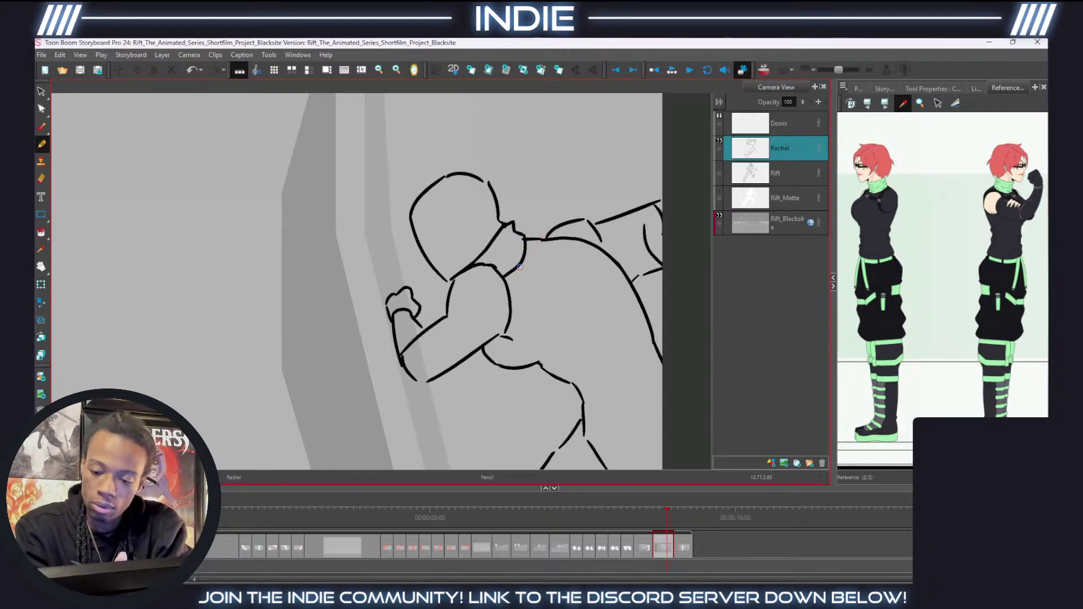
Draw the curved sleeve bands across Rachel's extended upper arm and clean up their overlapping lines.
mouse_move(594, 222)
mouse_down()
mouse_move(607, 257)
mouse_move(621, 264)
mouse_move(628, 248)
mouse_move(632, 280)
mouse_up()
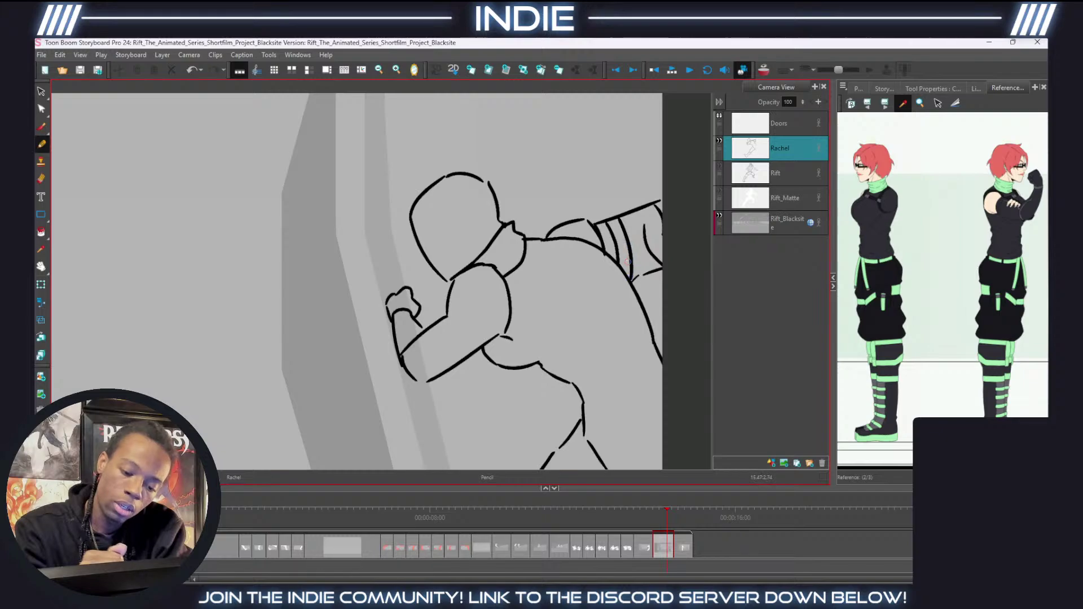
mouse_move(608, 217)
mouse_down()
mouse_move(593, 221)
mouse_move(619, 216)
mouse_move(599, 224)
mouse_up()
click(43, 180)
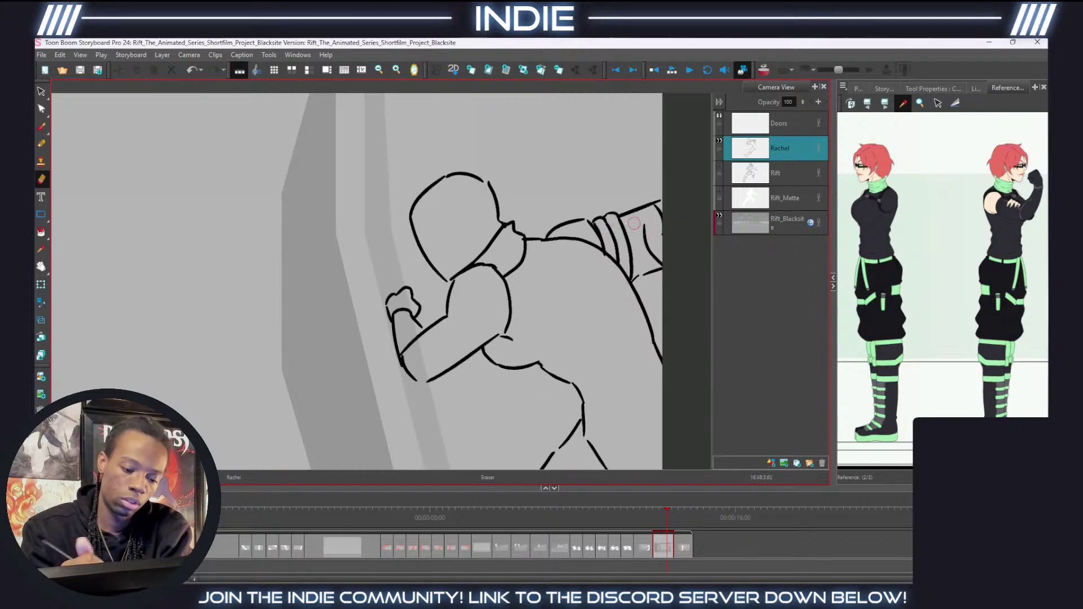
click(42, 143)
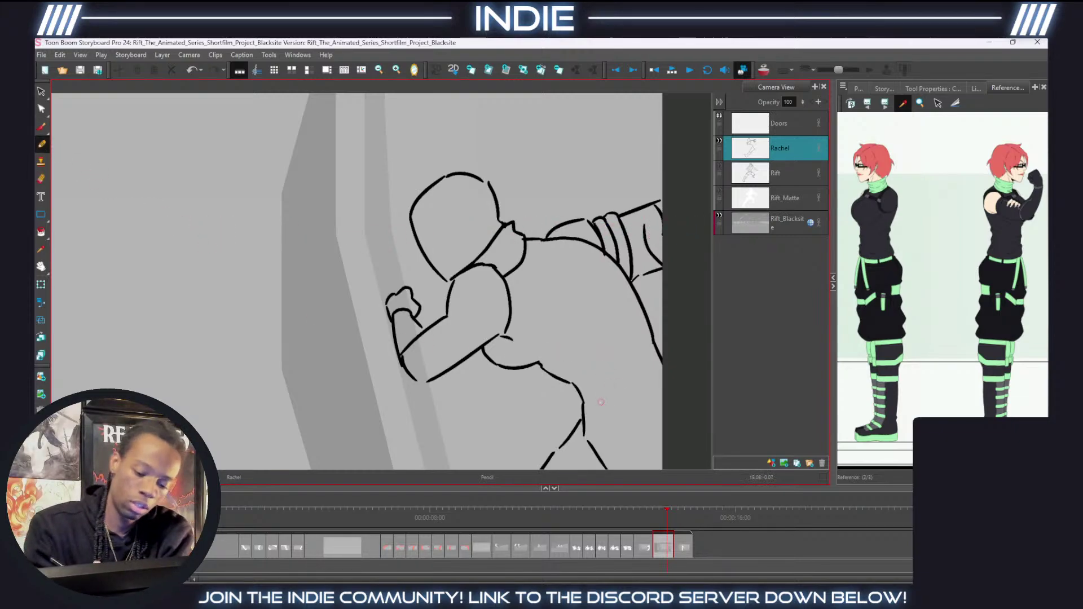
Draw the curved bottom edge of Rachel's top across the waist and clean up its front corner.
mouse_move(583, 403)
mouse_down()
mouse_move(662, 384)
mouse_move(575, 399)
mouse_move(577, 377)
mouse_up()
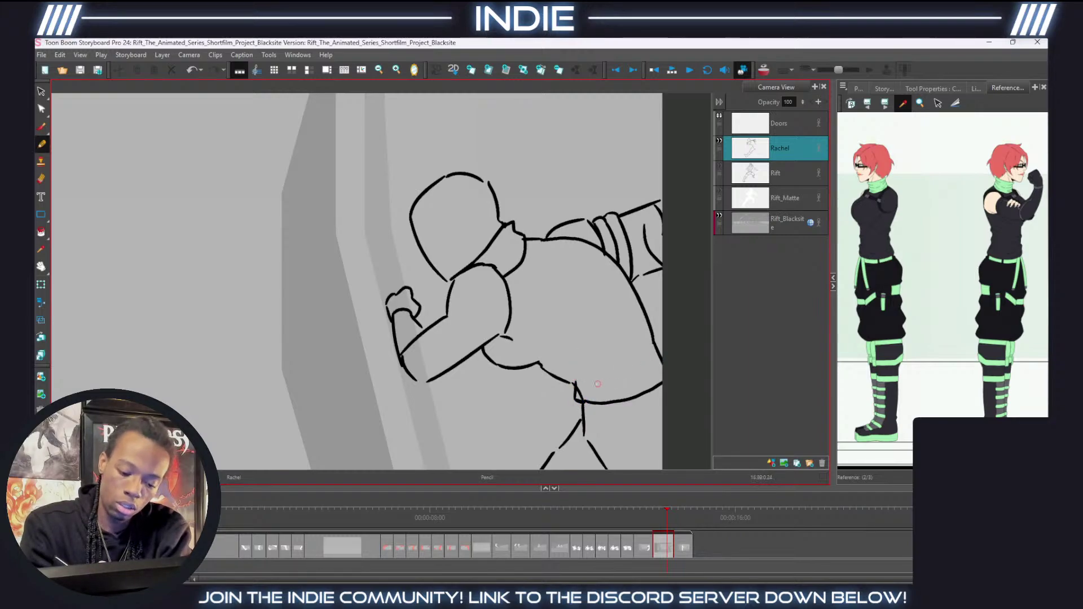
key(ctrl+z)
click(42, 179)
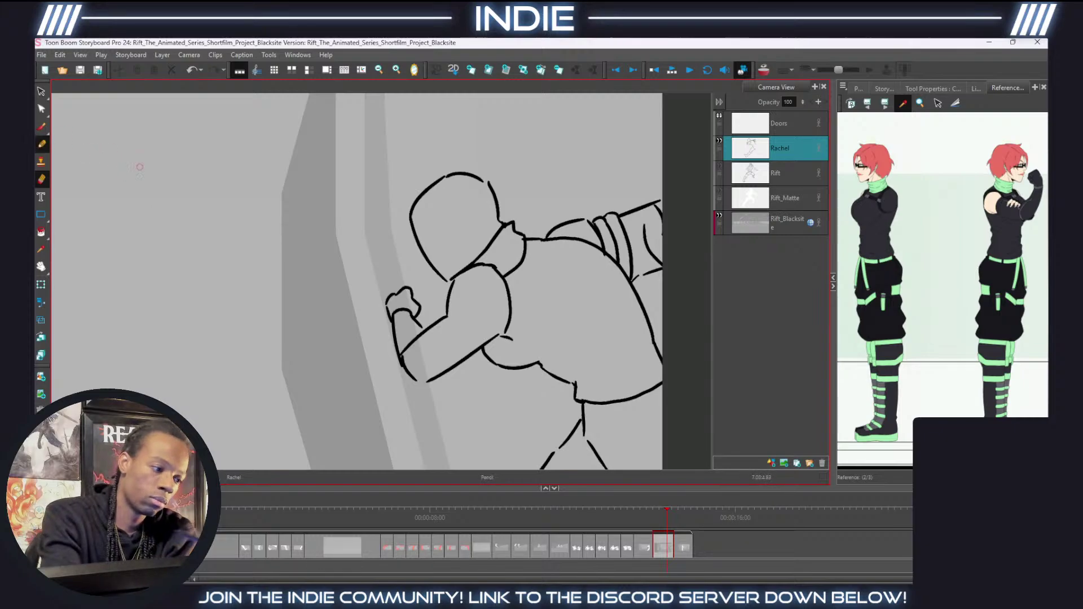
Draw Rachel's belt below the waistline and two straps hanging from its front.
click(41, 143)
drag(638, 335, 612, 245)
drag(557, 319, 637, 314)
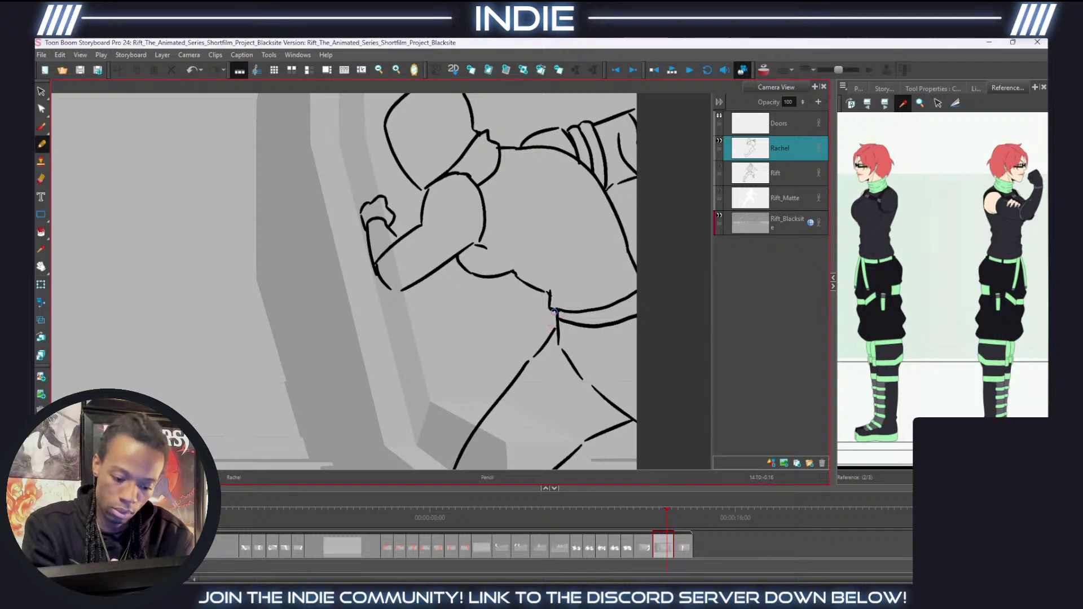
mouse_move(555, 315)
mouse_down()
mouse_move(502, 365)
mouse_move(556, 320)
mouse_up()
key(ctrl+z)
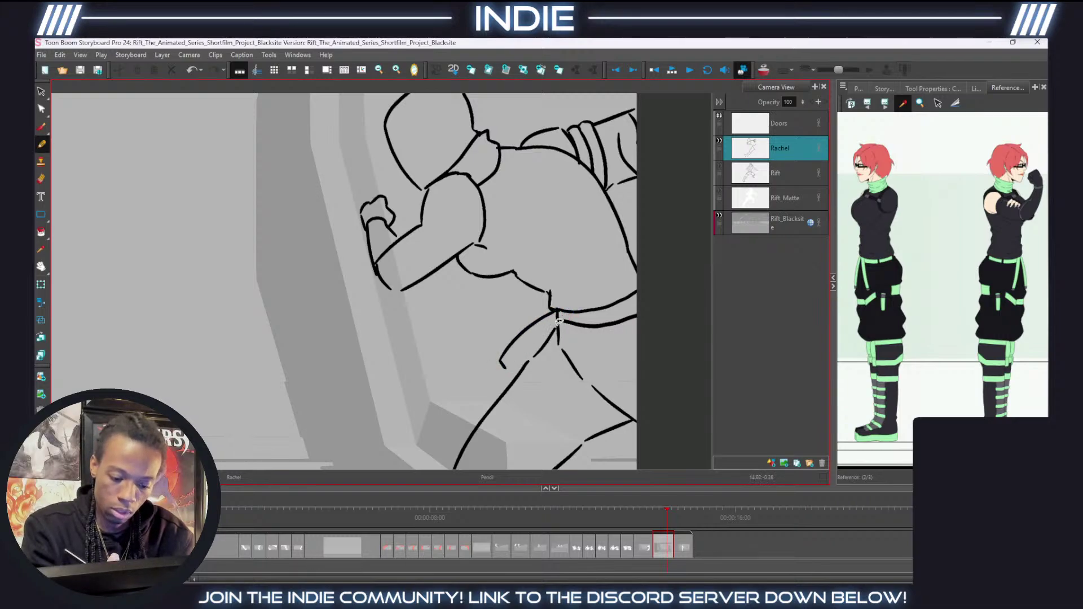
mouse_move(503, 366)
mouse_down()
mouse_move(568, 321)
mouse_move(579, 393)
mouse_move(587, 312)
mouse_up()
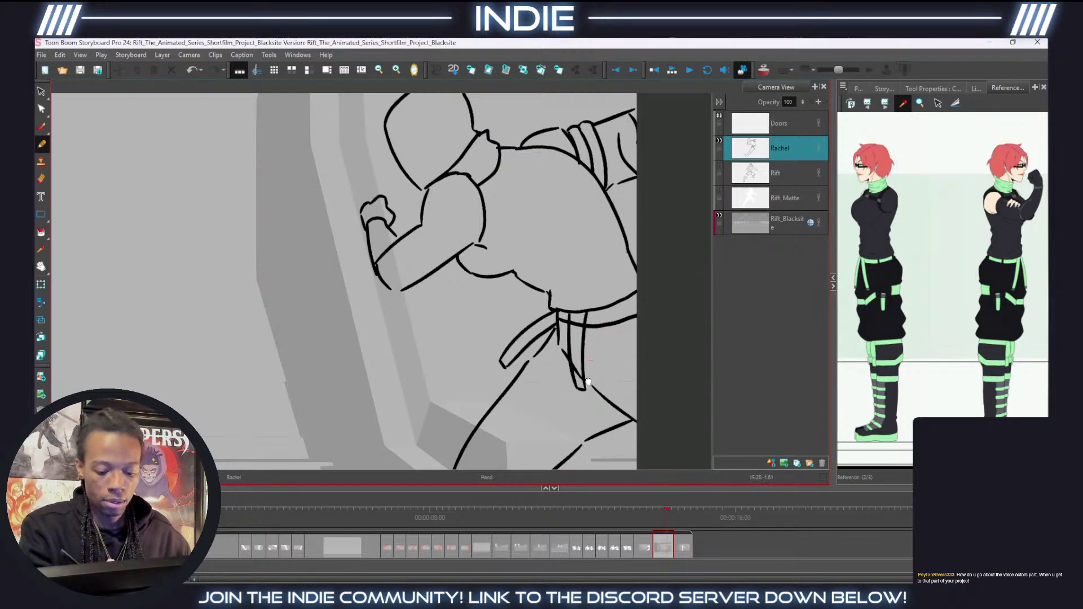
Draw the strap around Rachel's front thigh and the curved bands across the shin below the knee.
mouse_move(589, 381)
mouse_down()
mouse_move(572, 248)
mouse_move(512, 300)
mouse_move(539, 323)
mouse_up()
mouse_move(474, 273)
mouse_down()
mouse_move(544, 350)
mouse_move(569, 306)
mouse_up()
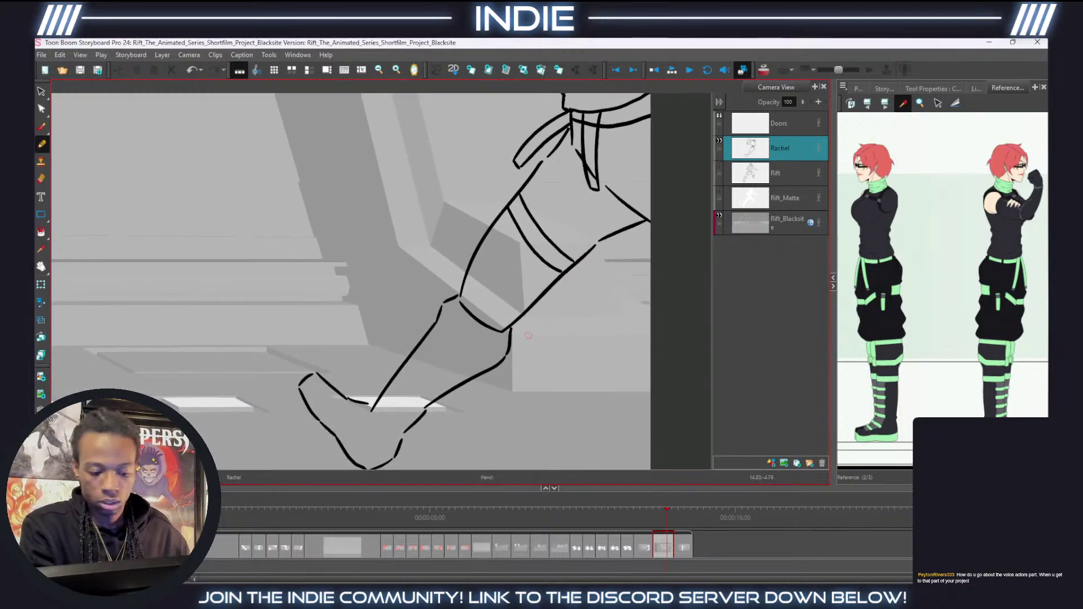
drag(439, 311, 468, 365)
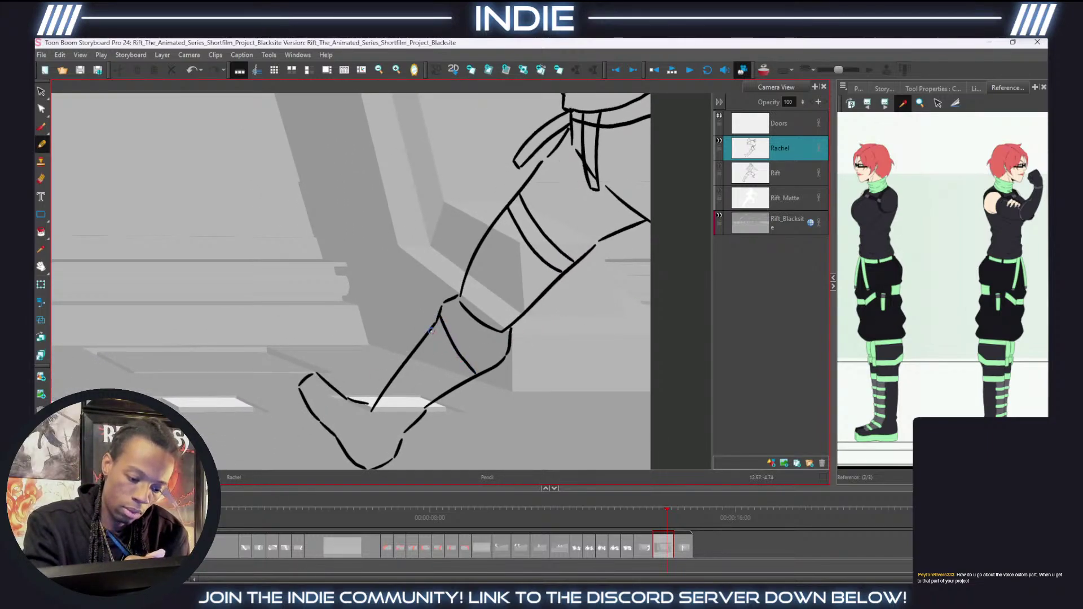
drag(431, 330, 461, 381)
mouse_move(433, 345)
mouse_down()
mouse_move(375, 420)
mouse_move(343, 419)
mouse_move(325, 400)
mouse_move(334, 389)
mouse_move(303, 381)
mouse_move(378, 466)
mouse_up()
Erase the belt and leg lines crossing inside Rachel's hanging waist strap and redraw the strap's edge.
key(space)
mouse_move(639, 274)
mouse_down()
mouse_move(588, 407)
mouse_move(602, 422)
mouse_up()
mouse_move(568, 242)
mouse_down()
mouse_move(591, 348)
mouse_move(634, 367)
mouse_up()
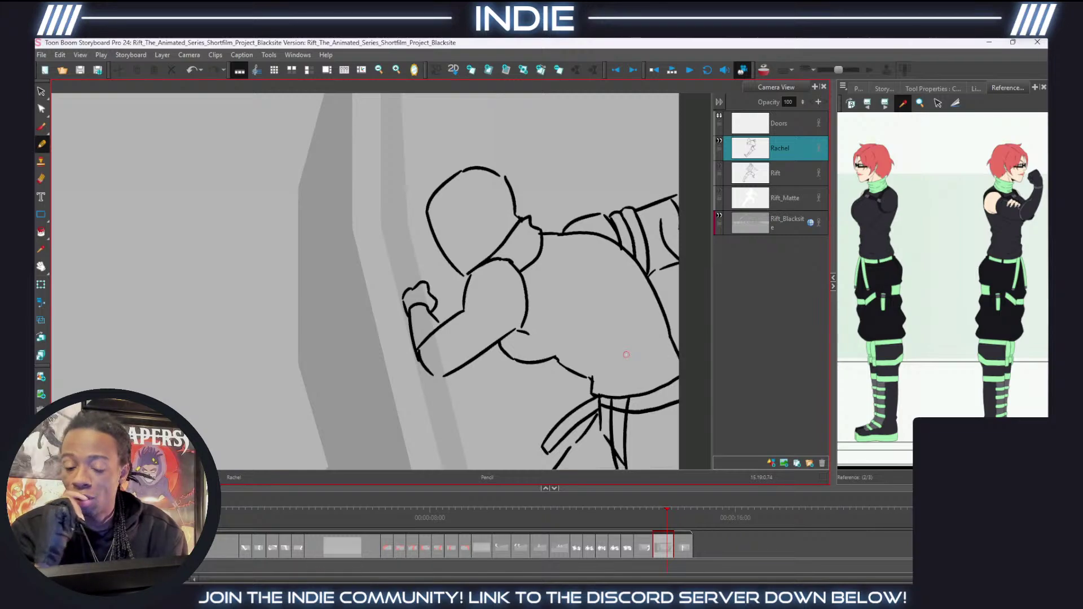
scroll(590, 281, down, 5)
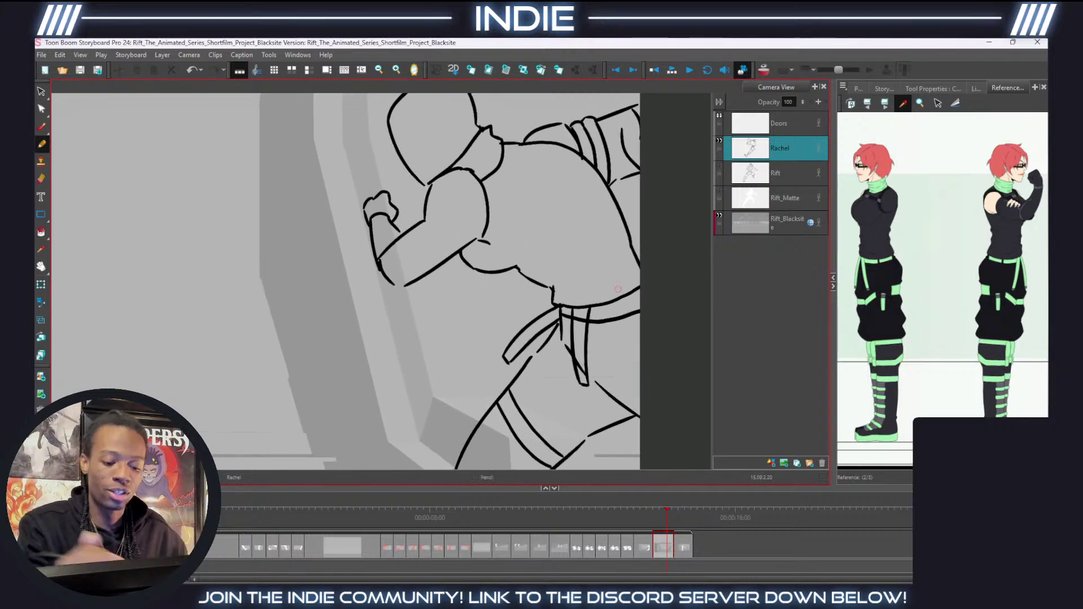
key(alt+e)
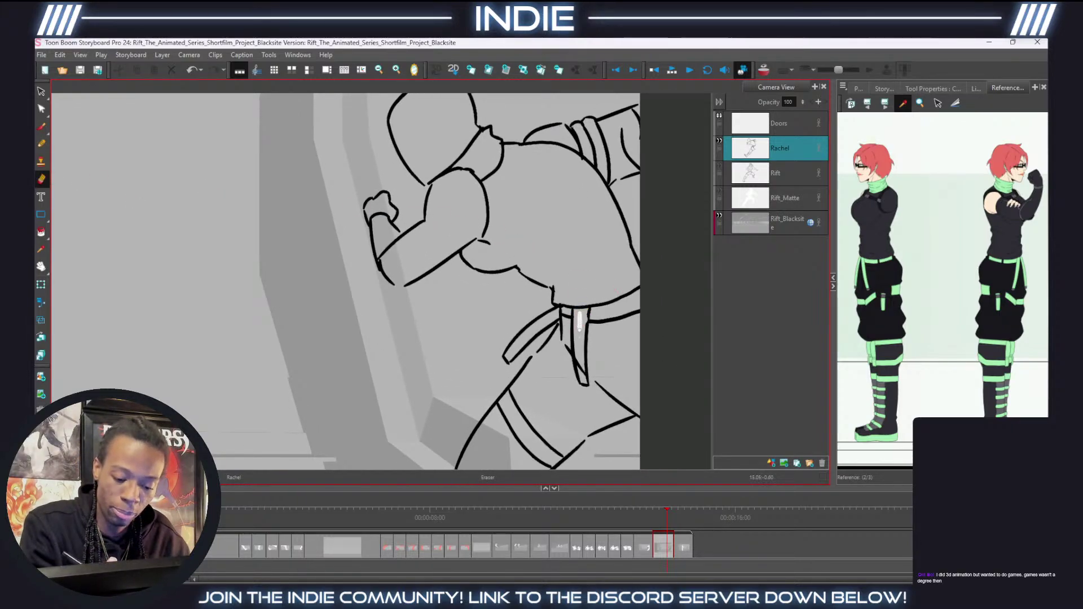
click(41, 145)
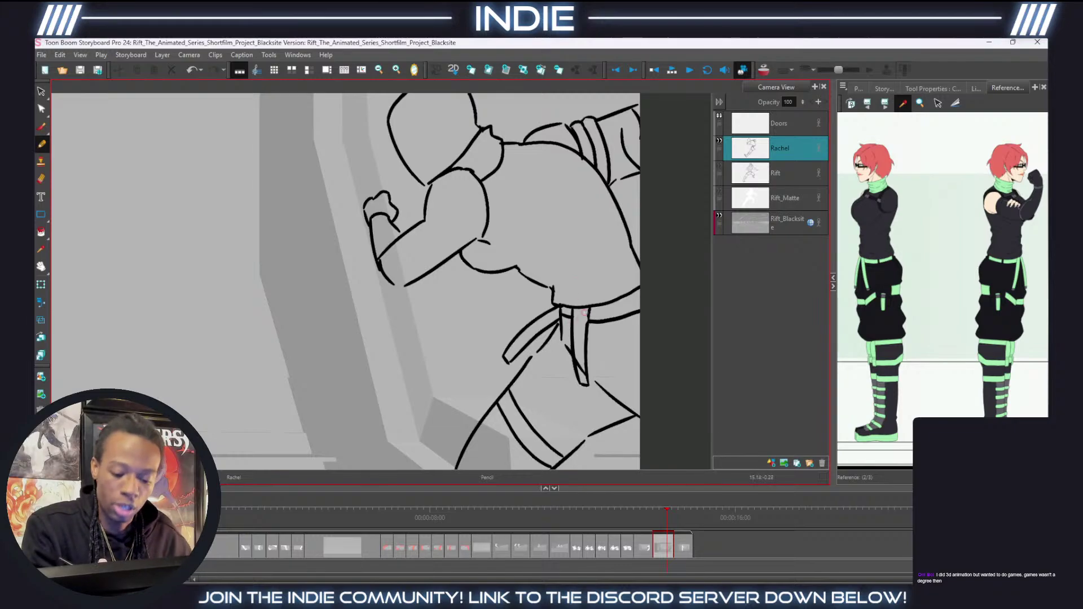
drag(587, 309, 585, 348)
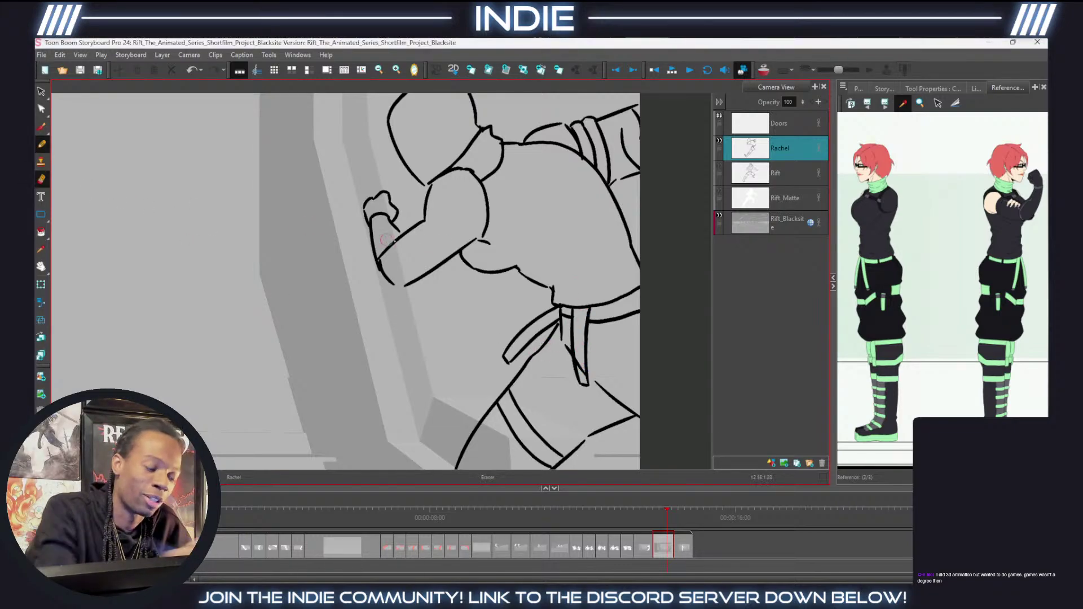
click(41, 179)
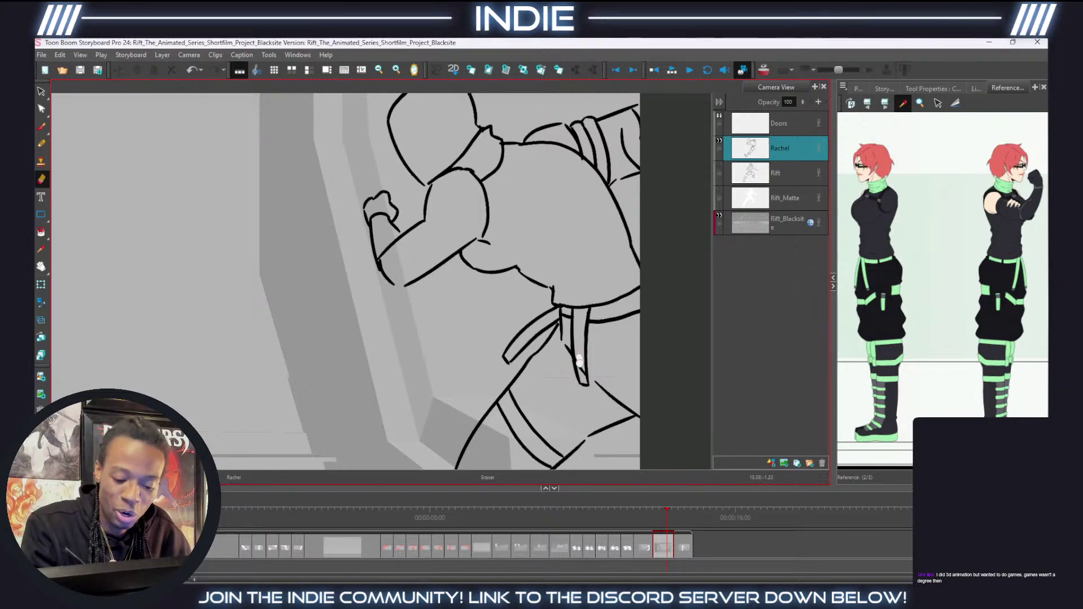
Pencil in the gap at the elbow of Rachel's bent arm.
click(42, 143)
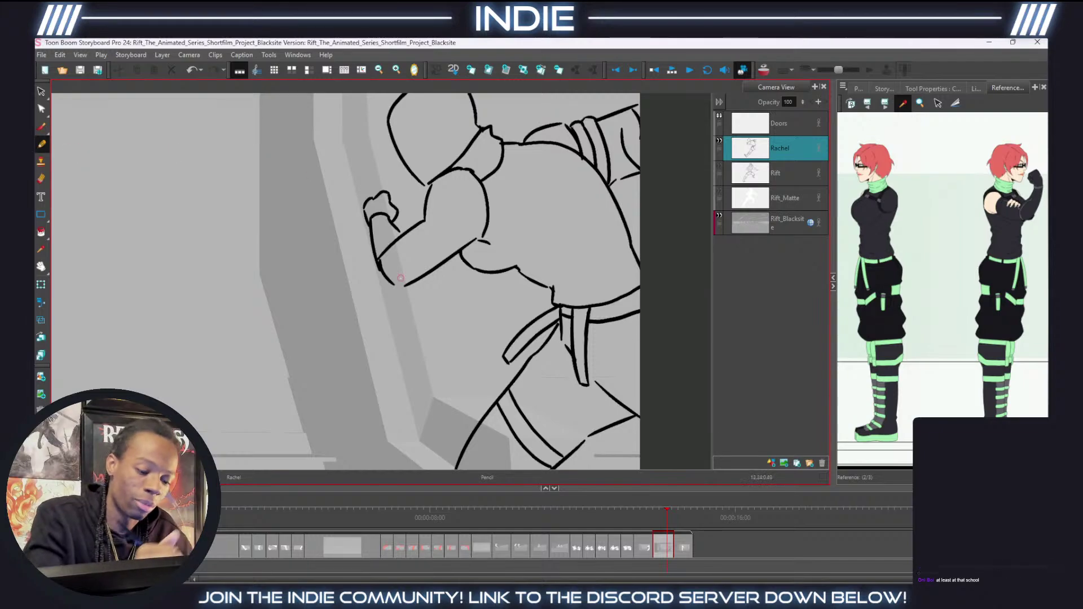
drag(391, 285, 410, 282)
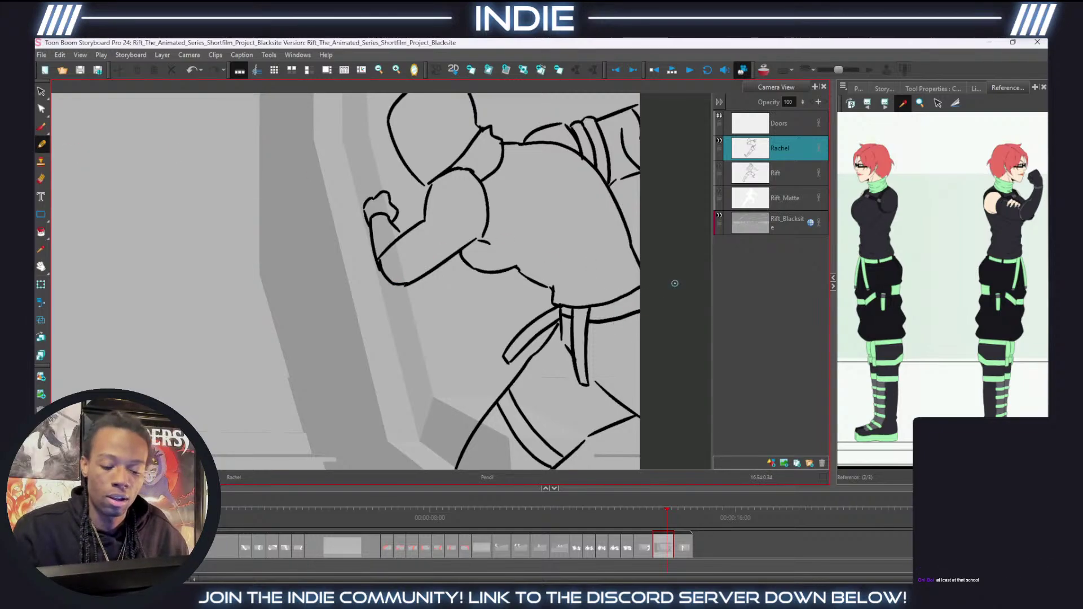
Draw the outer outline of Rachel's hair around her head, including the loose strand in front of her face.
scroll(675, 283, down, 4)
scroll(545, 202, up, 4)
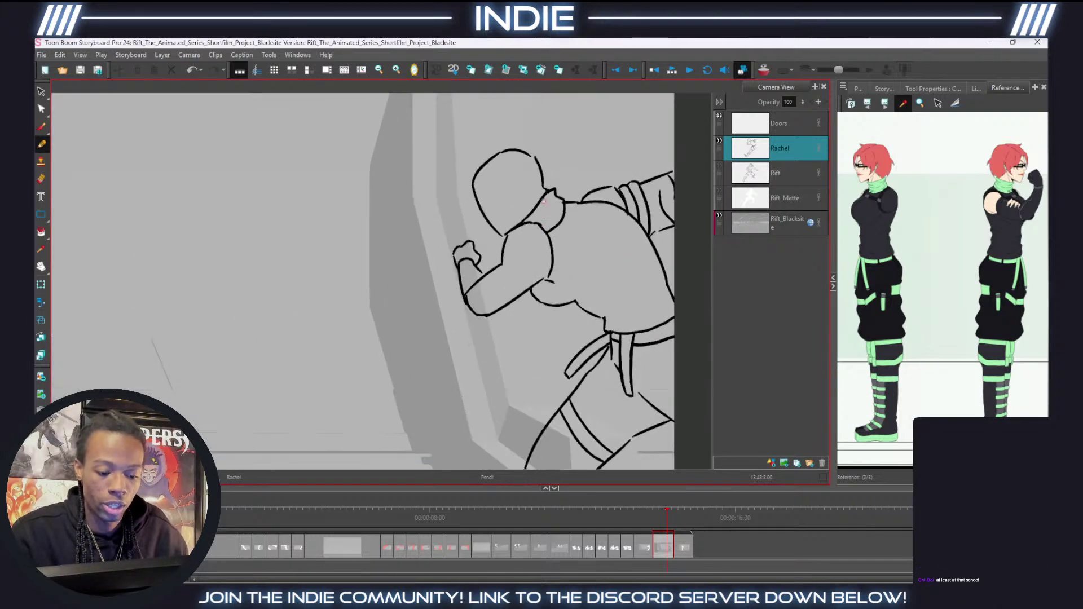
drag(517, 173, 512, 214)
scroll(507, 226, up, 2)
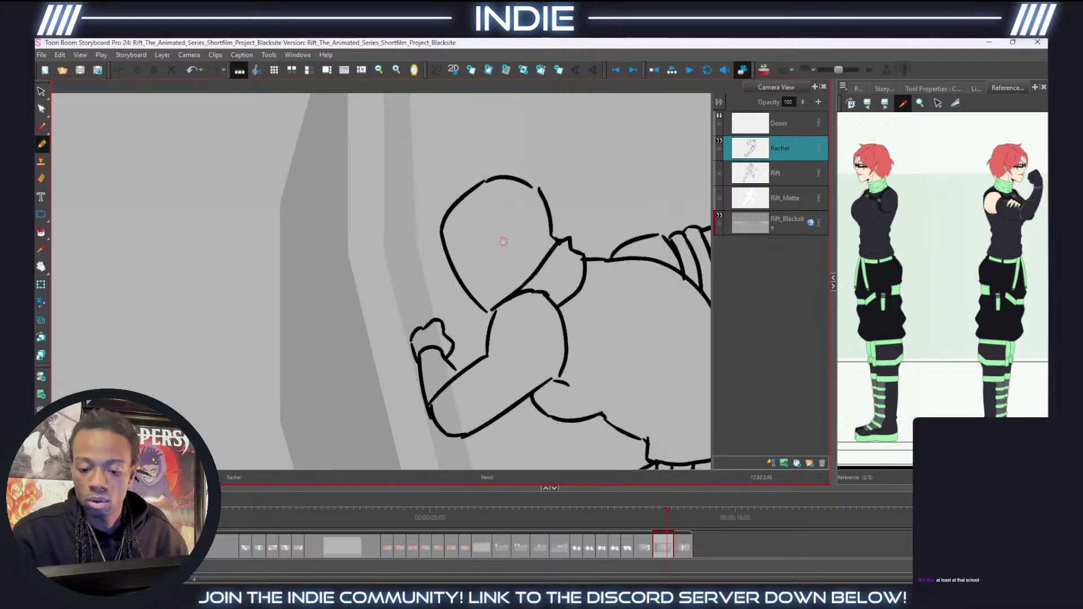
scroll(506, 254, up, 1)
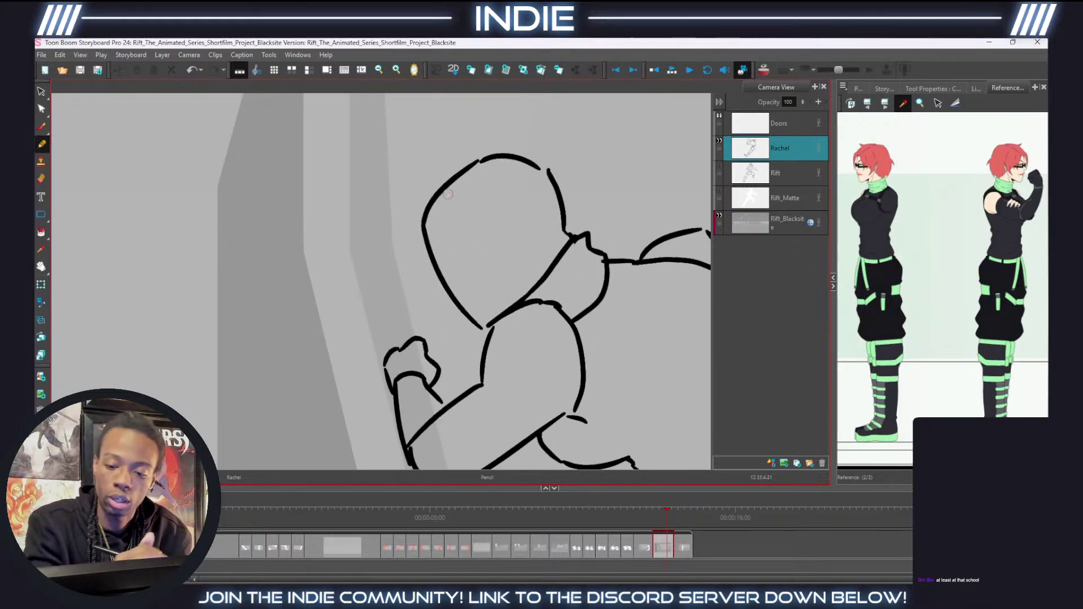
mouse_move(424, 230)
mouse_down()
mouse_move(423, 288)
mouse_move(414, 232)
mouse_move(414, 281)
mouse_move(398, 229)
mouse_move(409, 186)
mouse_move(500, 137)
mouse_move(549, 167)
mouse_move(573, 232)
mouse_up()
key(ctrl+z)
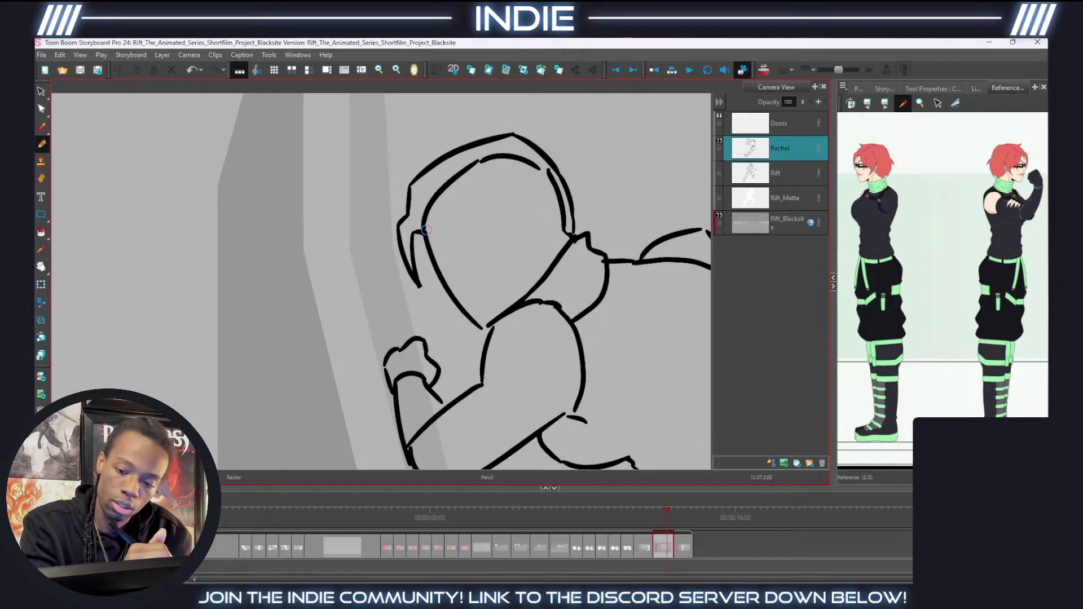
Draw Rachel's jagged fringe across the forehead and the side lock in front of her ear.
mouse_move(430, 219)
mouse_down()
mouse_move(465, 248)
mouse_move(466, 264)
mouse_move(474, 240)
mouse_move(502, 249)
mouse_up()
key(ctrl+z)
mouse_move(506, 235)
mouse_down()
mouse_move(502, 248)
mouse_move(520, 253)
mouse_move(523, 272)
mouse_up()
mouse_move(518, 220)
mouse_down()
mouse_move(527, 244)
mouse_move(528, 226)
mouse_move(538, 243)
mouse_move(535, 267)
mouse_move(483, 327)
mouse_up()
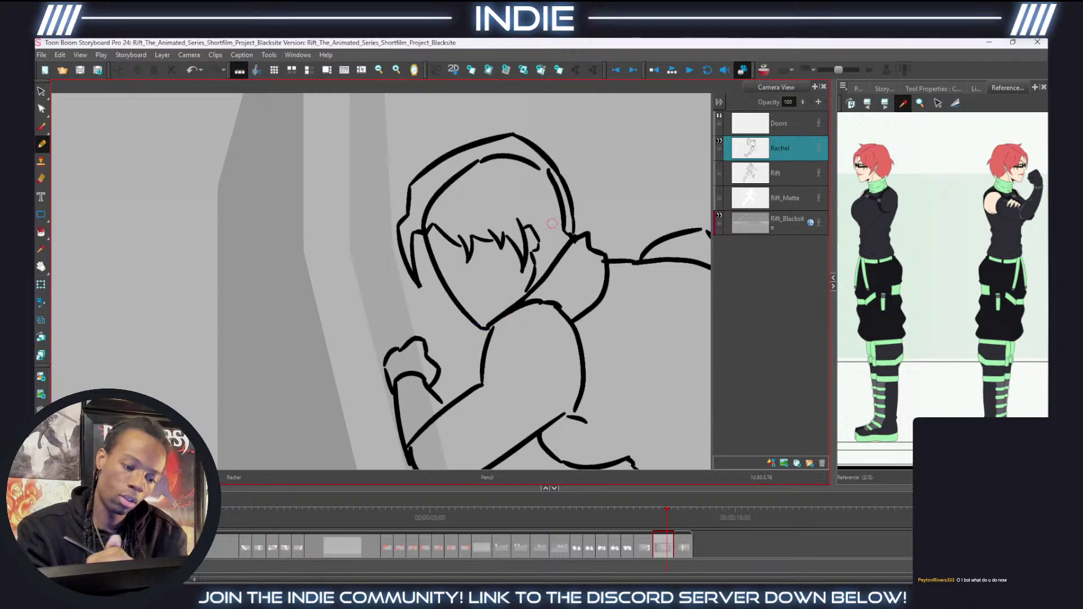
Erase the original head outline inside Rachel's hair and the overlapping lines at the nape.
key(alt+e)
mouse_move(448, 181)
mouse_down()
mouse_move(423, 219)
mouse_move(457, 176)
mouse_move(503, 158)
mouse_move(531, 168)
mouse_move(573, 241)
mouse_up()
scroll(571, 181, down, 5)
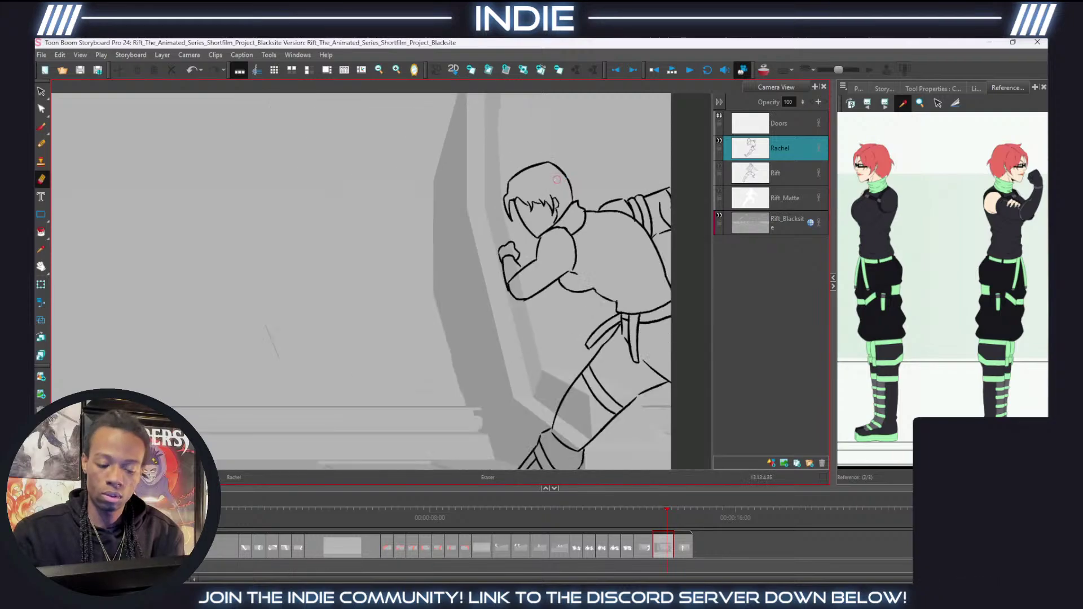
scroll(569, 172, up, 2)
scroll(568, 171, up, 2)
mouse_move(543, 226)
mouse_down()
mouse_move(521, 217)
mouse_move(518, 230)
mouse_move(510, 191)
mouse_move(527, 192)
mouse_move(523, 182)
mouse_move(534, 240)
mouse_up()
Redraw the back of Rachel's hair down to the nape and close the outline beside her collar.
key(alt+slash)
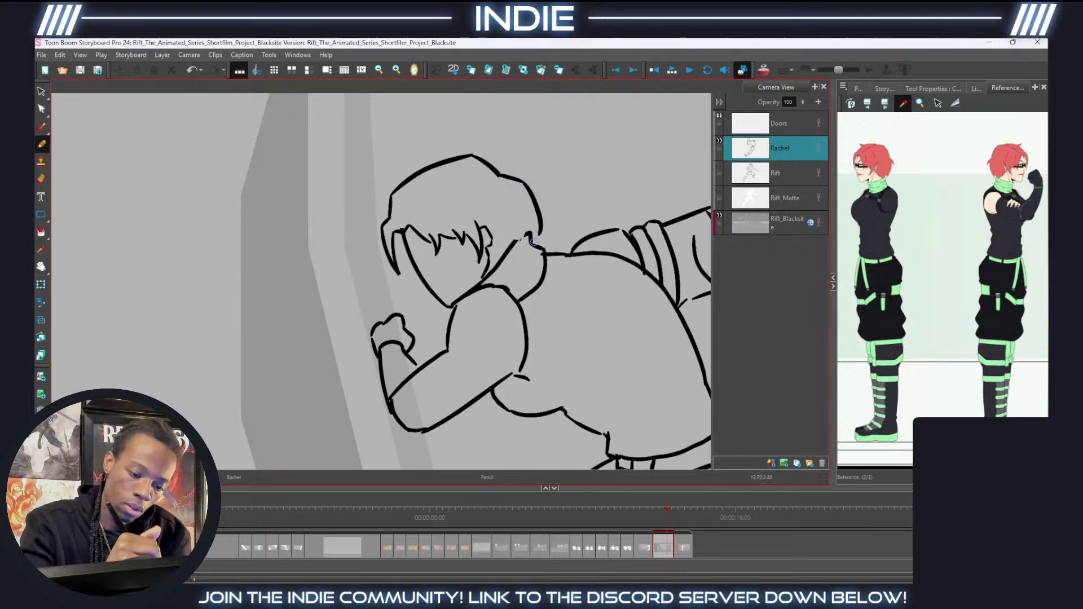
key(ctrl+z)
key(ctrl+z)
mouse_move(497, 175)
mouse_down()
mouse_move(518, 182)
mouse_move(534, 225)
mouse_up()
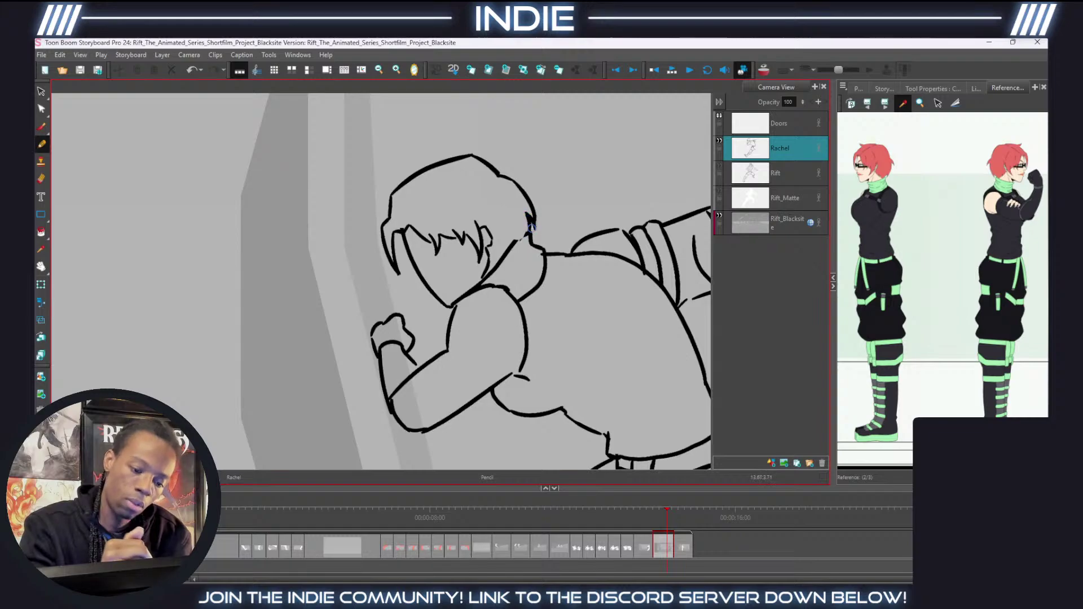
drag(528, 235, 531, 243)
scroll(516, 257, down, 5)
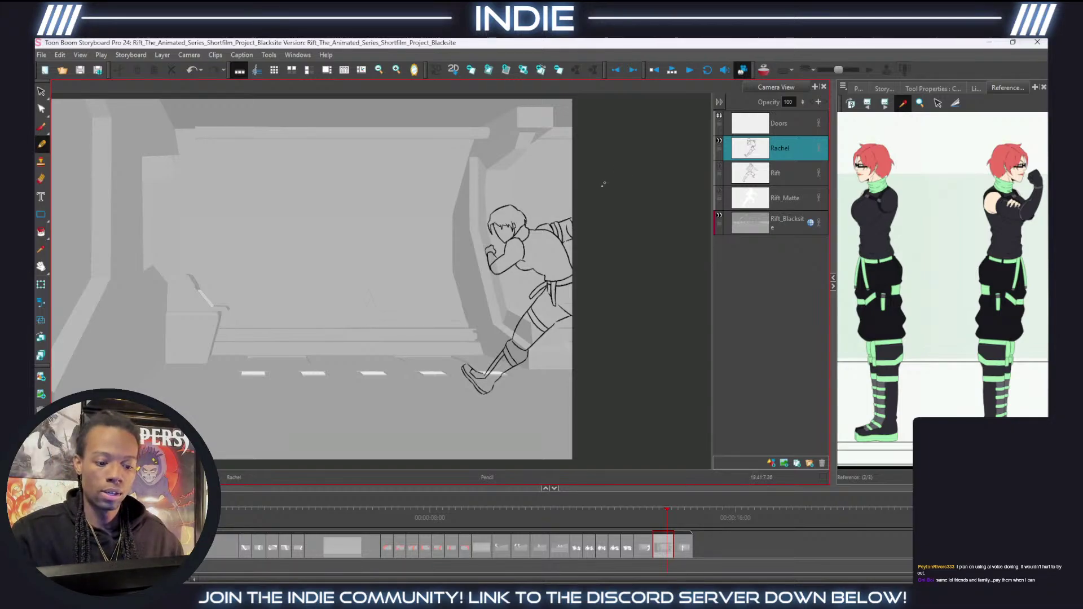
drag(549, 255, 575, 249)
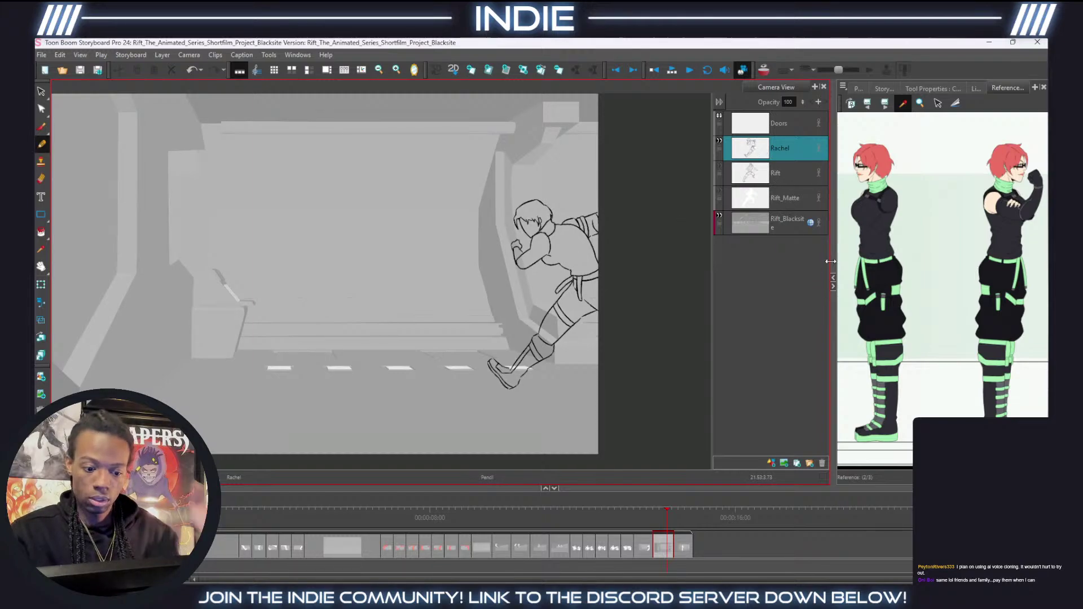
Set the drawing colour to white and generate an auto-matte from the Rachel layer.
click(884, 89)
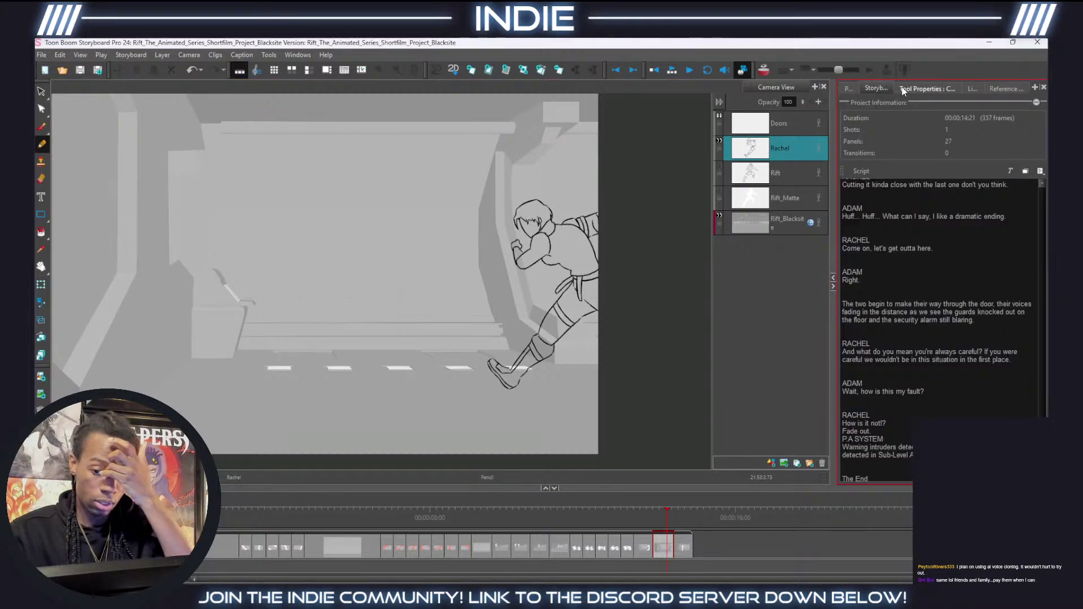
click(927, 89)
click(987, 415)
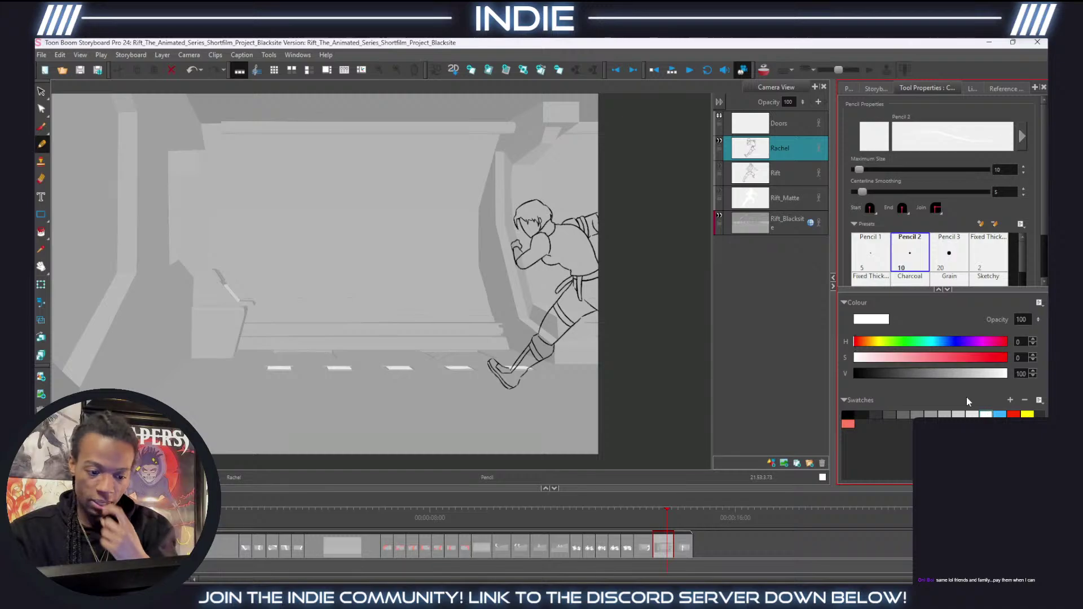
right_click(763, 151)
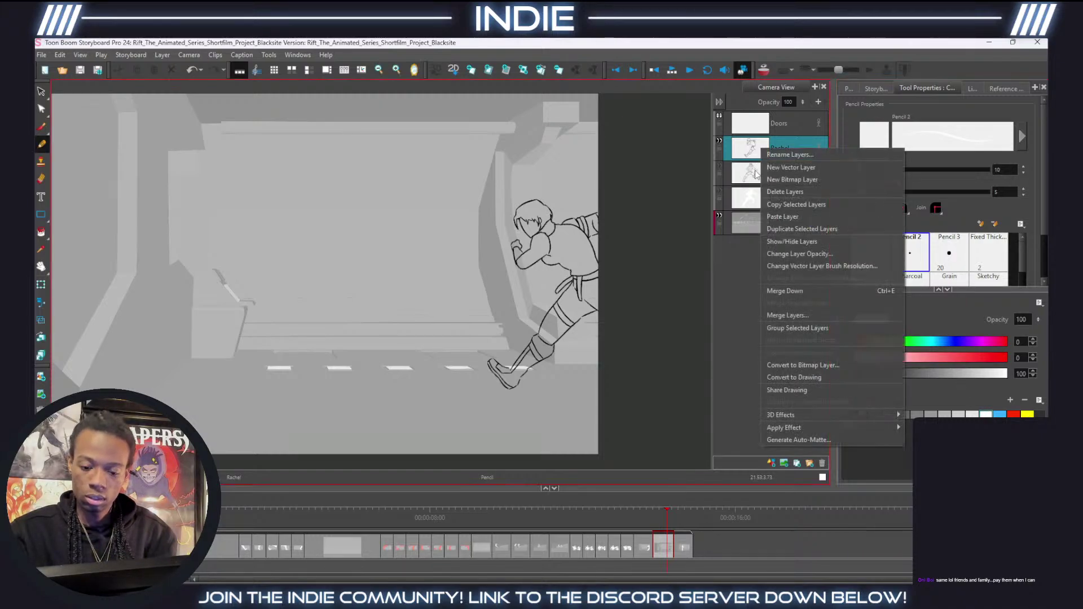
click(805, 441)
click(594, 359)
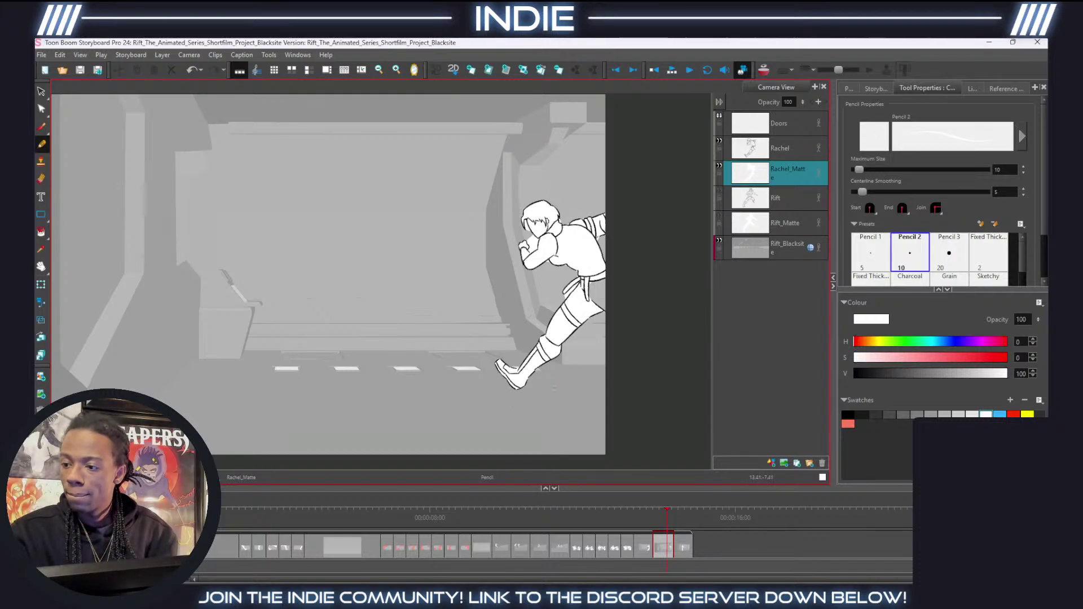
Brush white onto the Rachel_Matte layer to fill the area at her hip behind the hanging strap.
click(647, 550)
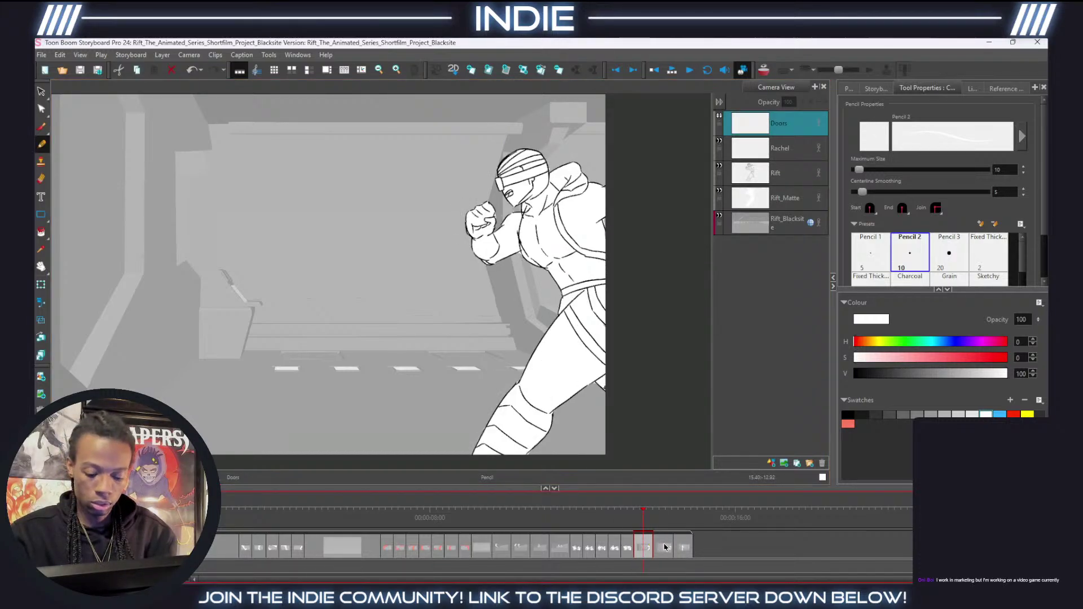
click(665, 547)
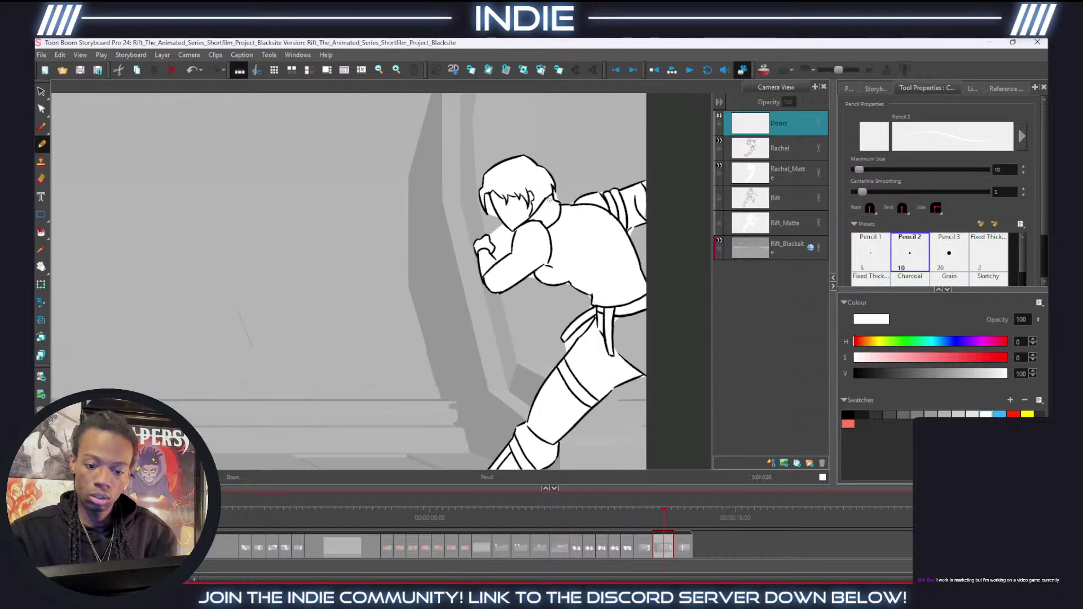
click(790, 170)
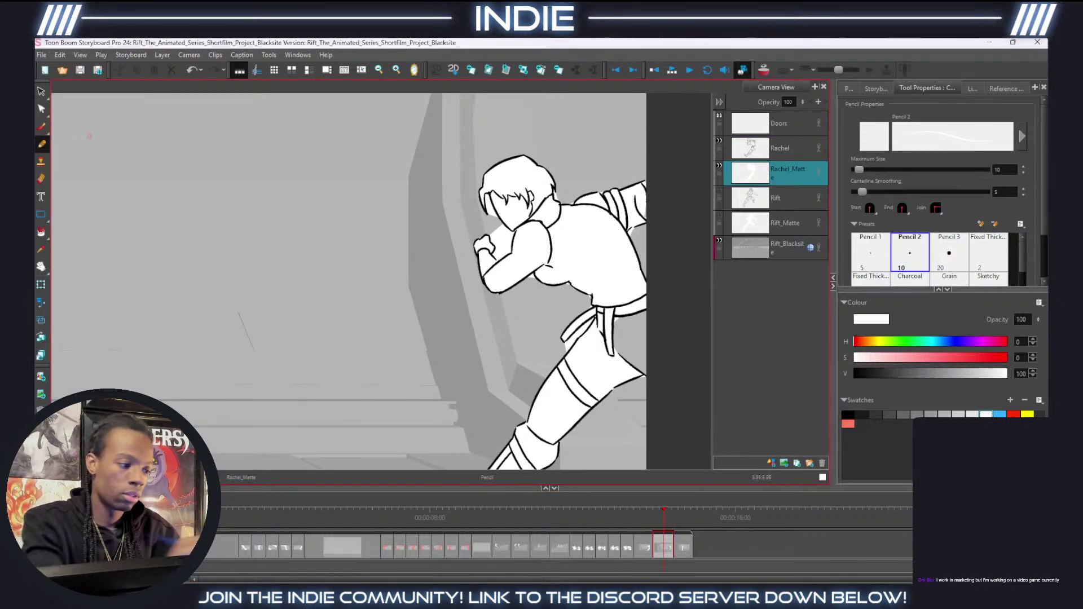
key(alt+b)
mouse_move(633, 305)
mouse_down()
mouse_move(639, 318)
mouse_move(622, 326)
mouse_move(659, 365)
mouse_up()
scroll(648, 309, up, 1)
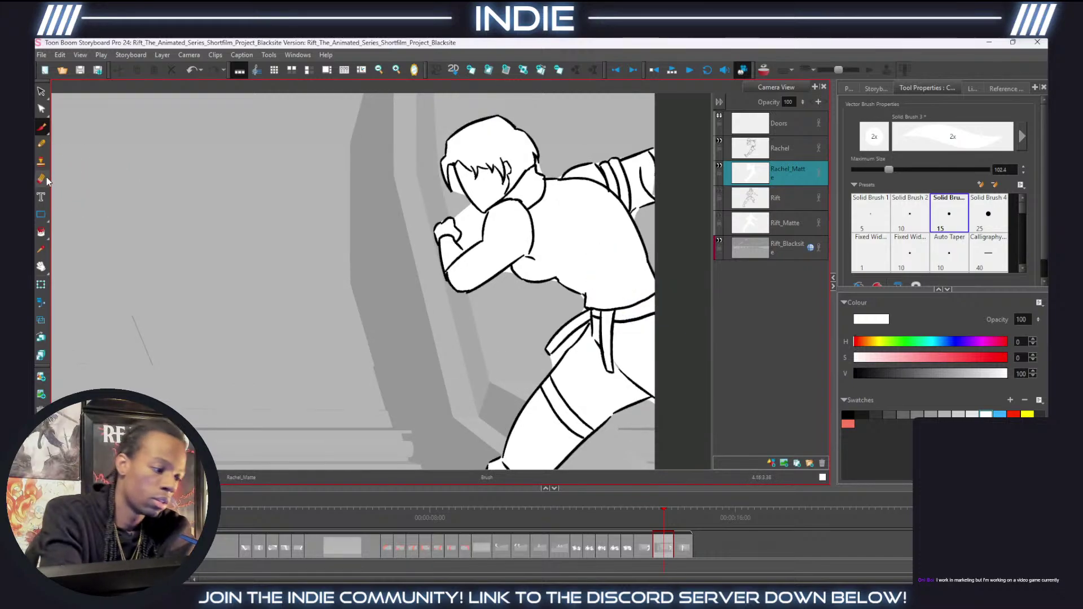
Erase the excess matte between Rachel's chin and fist, behind her front hair strand, and between the waist strap and thigh.
click(42, 180)
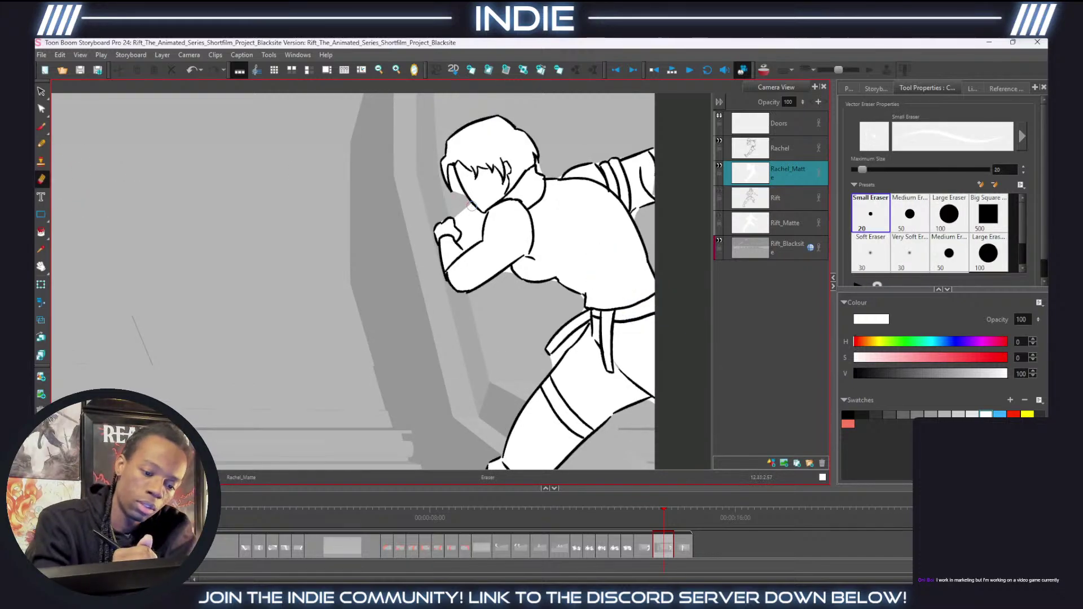
mouse_move(478, 214)
mouse_down()
mouse_move(475, 242)
mouse_move(464, 246)
mouse_move(458, 217)
mouse_move(474, 225)
mouse_move(461, 225)
mouse_up()
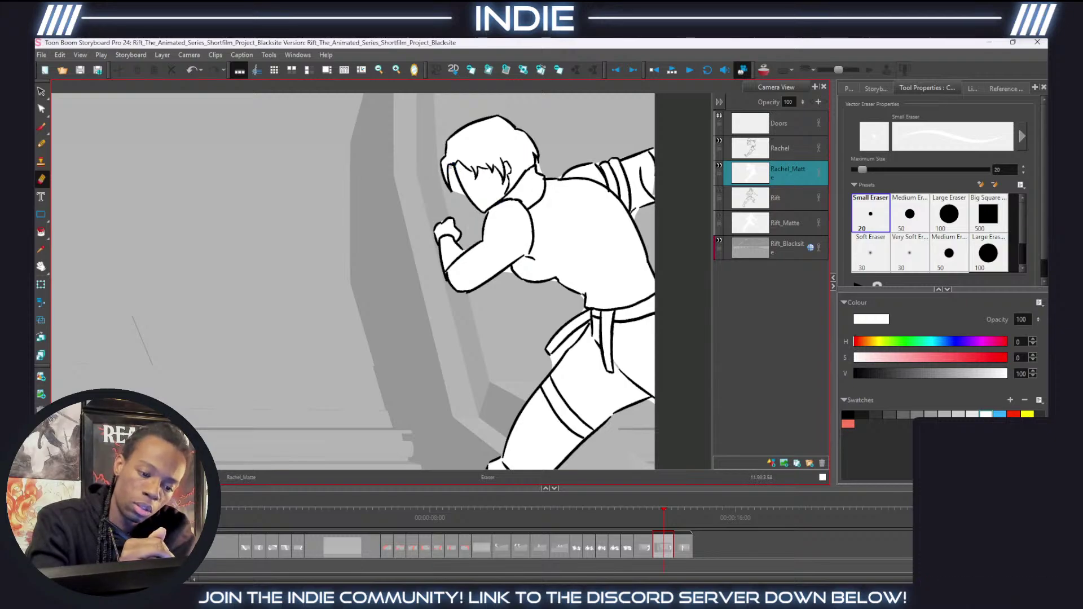
drag(458, 169, 462, 192)
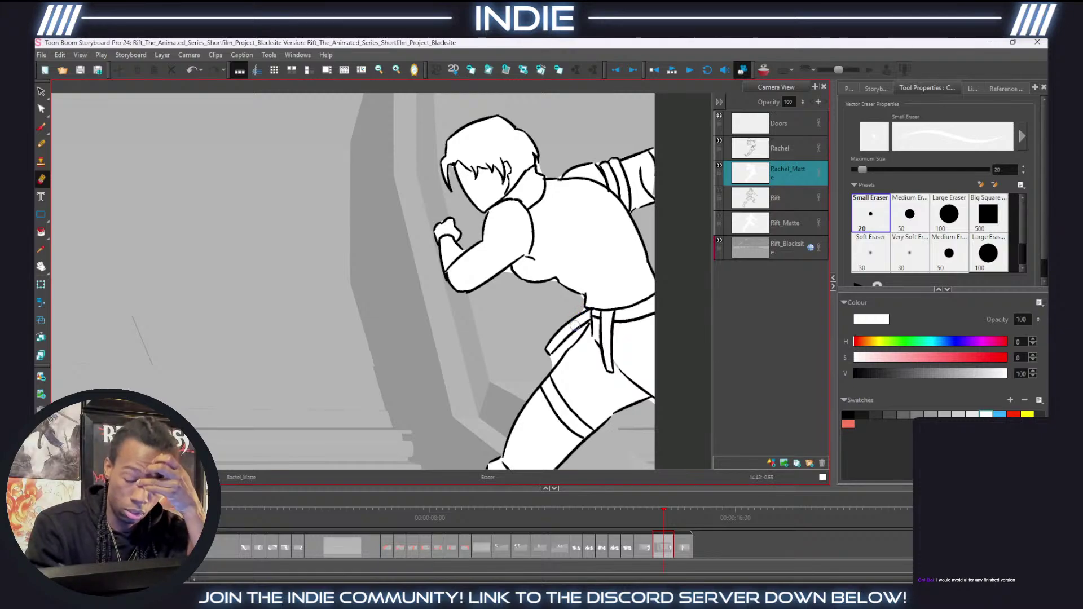
mouse_move(586, 327)
mouse_down()
mouse_move(551, 362)
mouse_move(591, 320)
mouse_up()
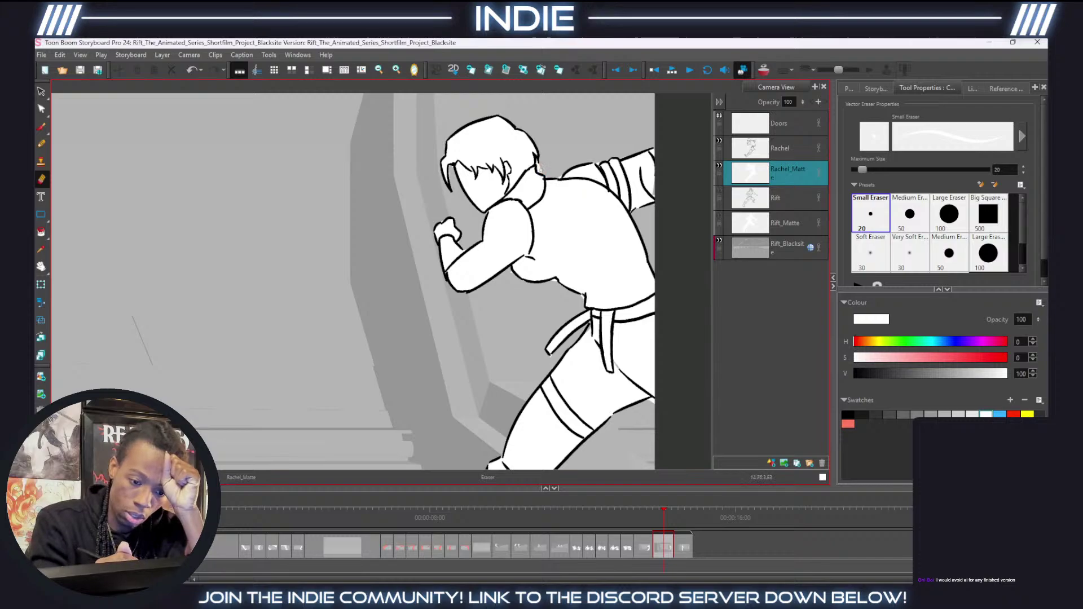
Make the Rift and Rift_Matte layers visible in the panel.
scroll(551, 197, down, 2)
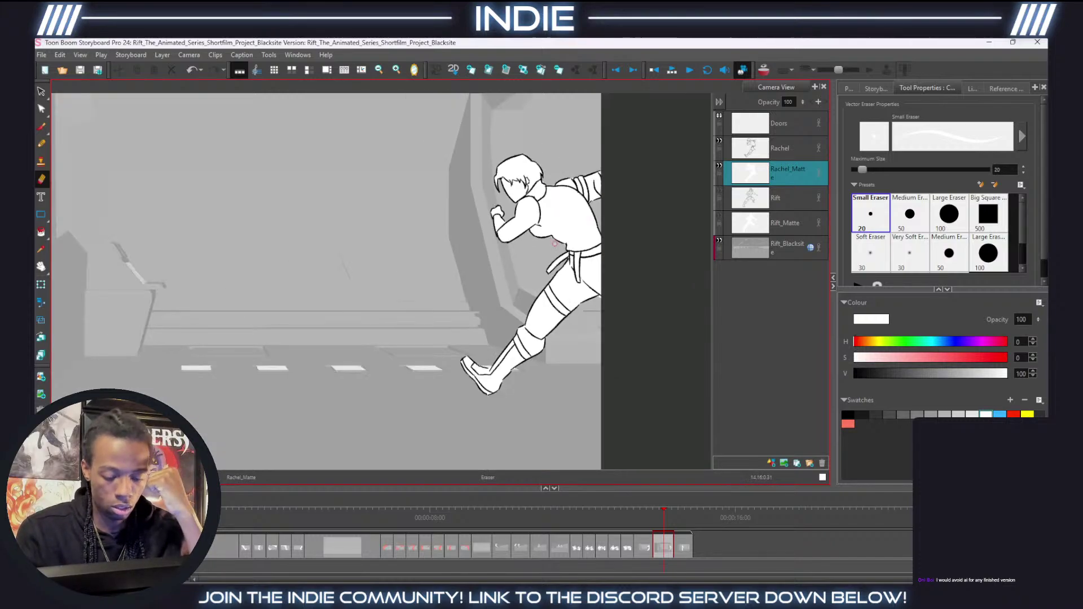
scroll(489, 347, up, 2)
scroll(540, 346, down, 4)
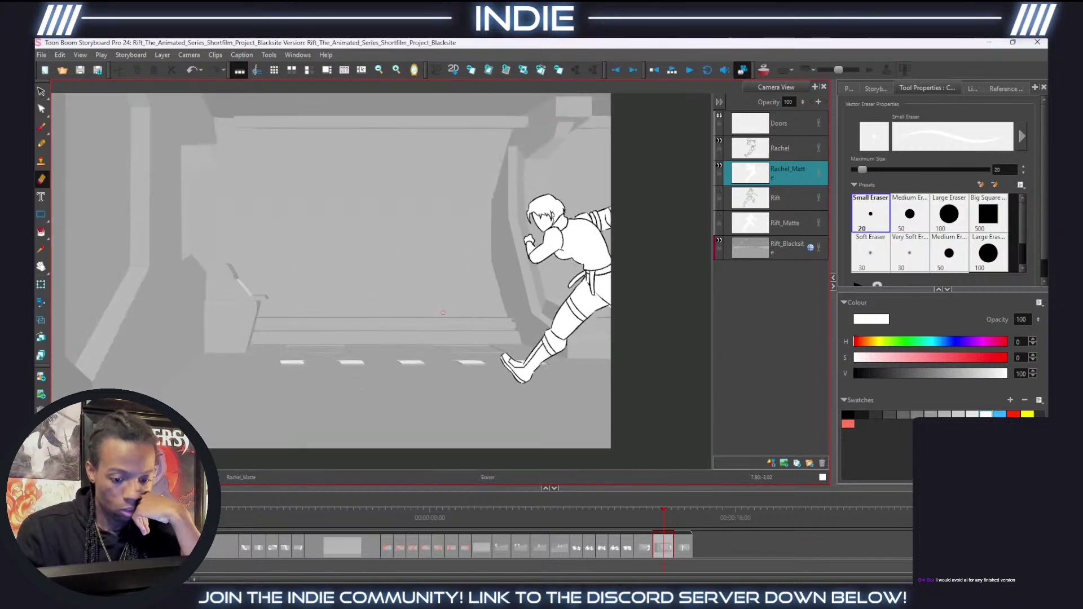
scroll(429, 282, up, 2)
click(719, 194)
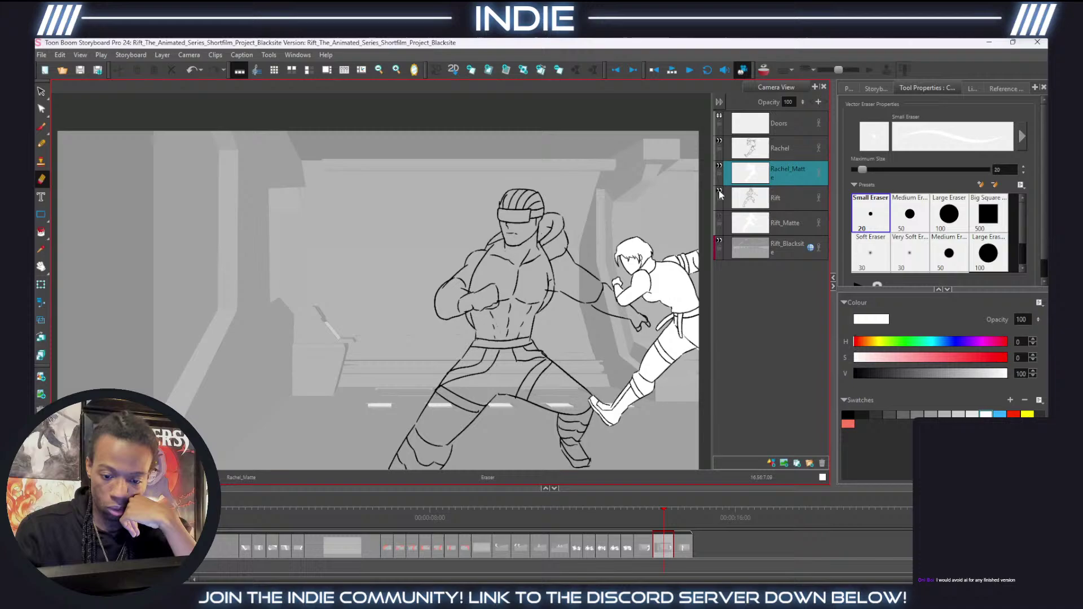
click(718, 220)
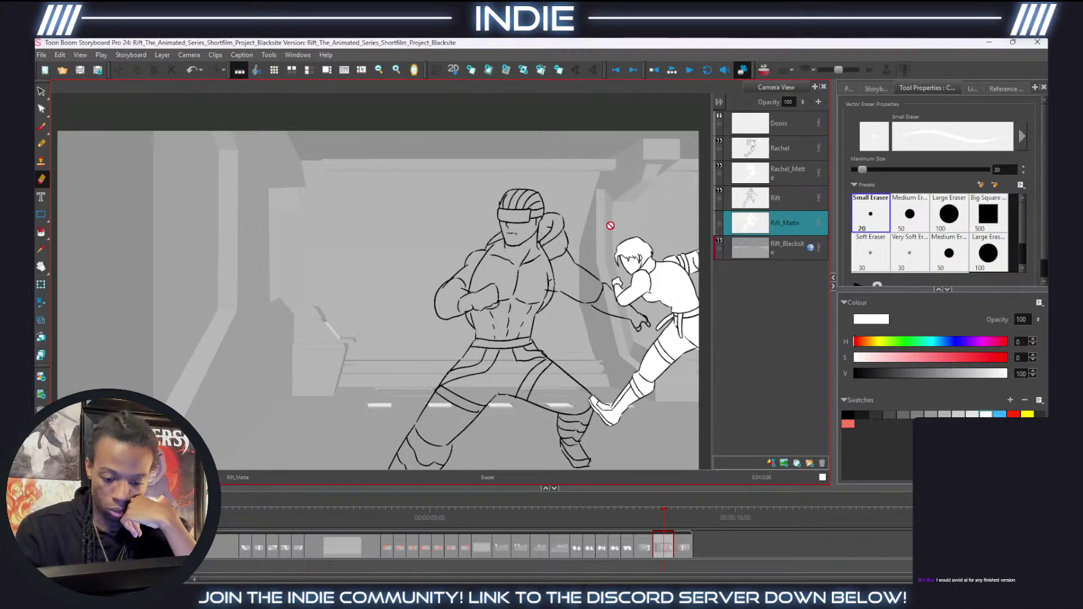
click(720, 220)
Move the Rachel and Rachel_Matte layers together below Rift_Matte so that Rift stands in front of her.
click(772, 176)
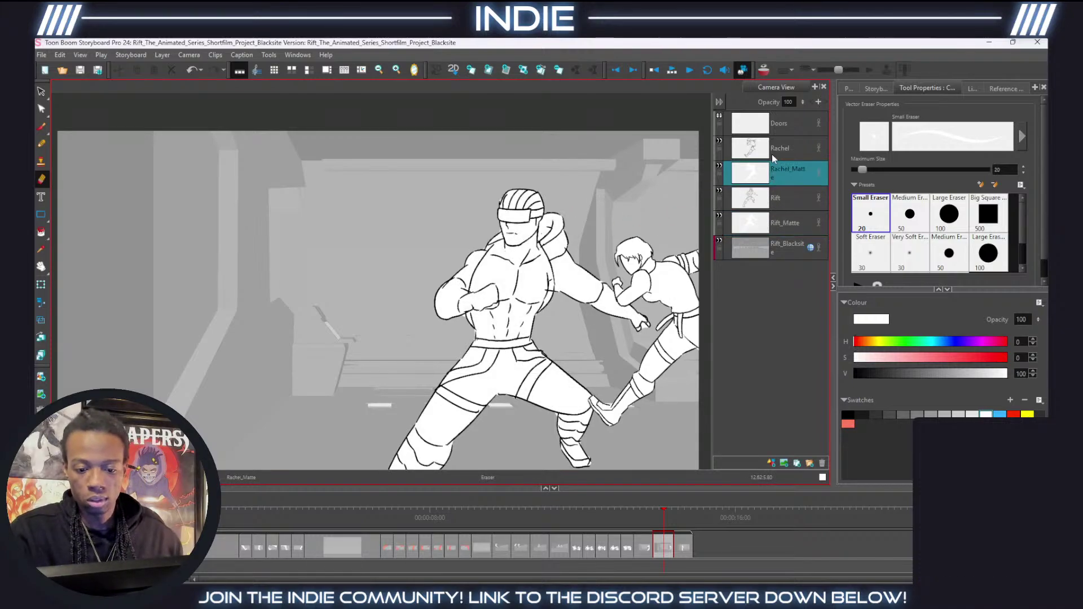
shift+click(777, 152)
drag(776, 151, 779, 230)
scroll(522, 205, down, 2)
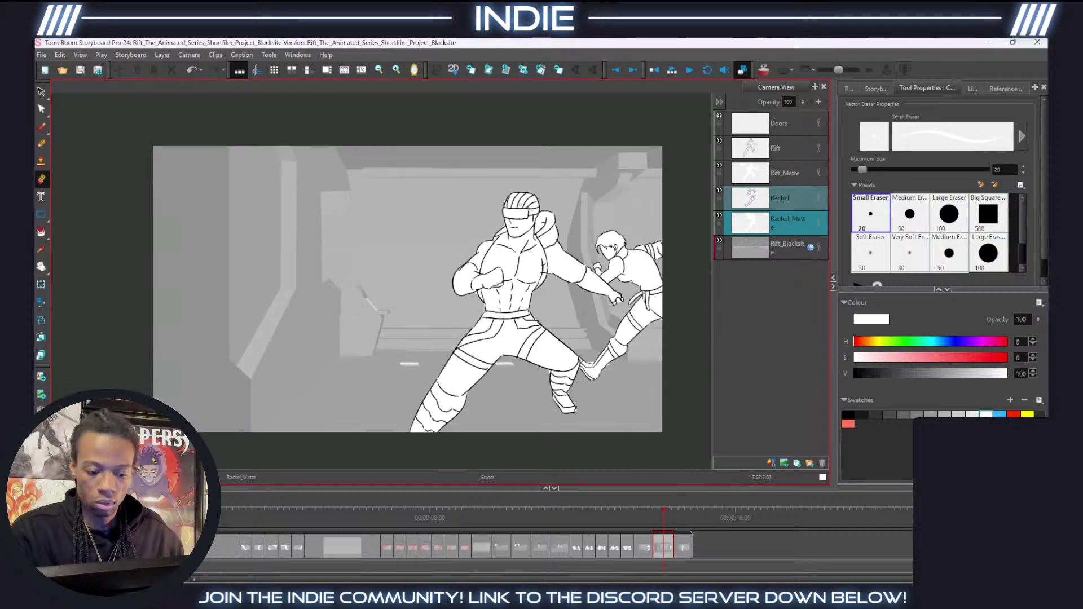
scroll(517, 205, down, 1)
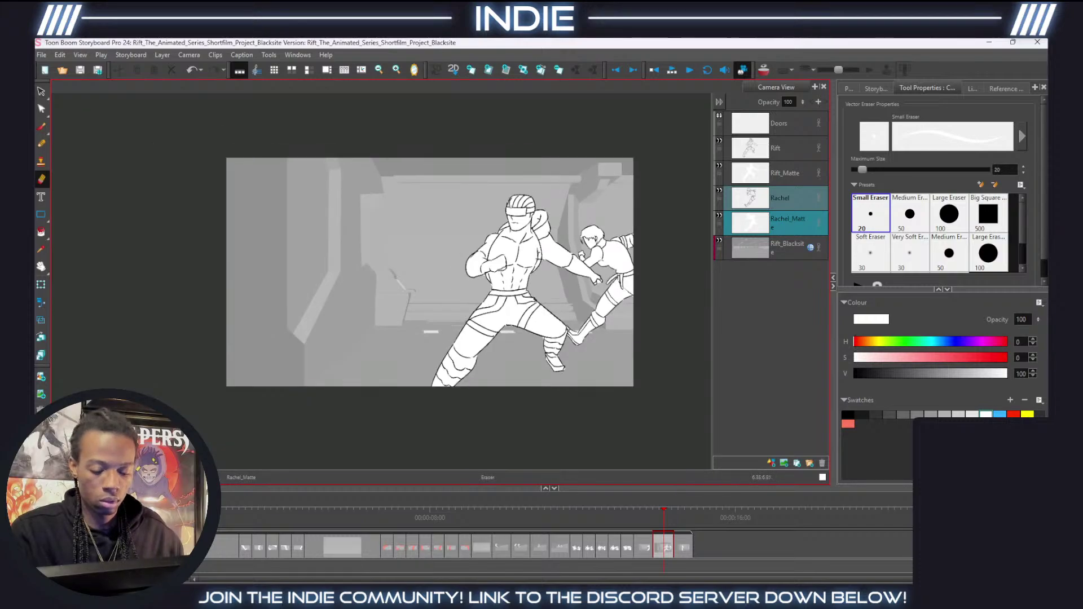
scroll(519, 212, up, 2)
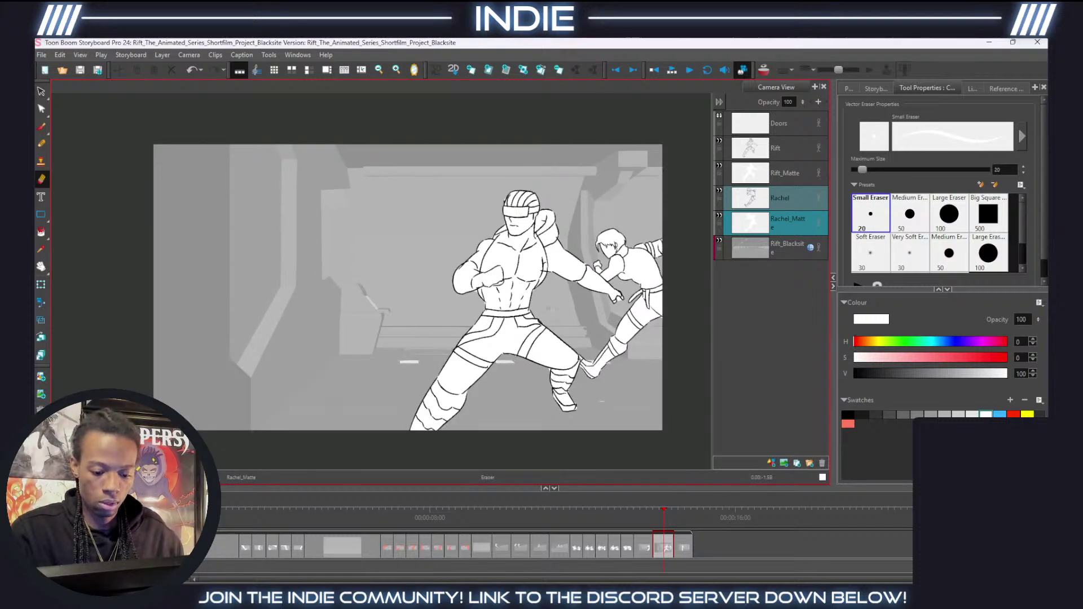
scroll(633, 228, up, 2)
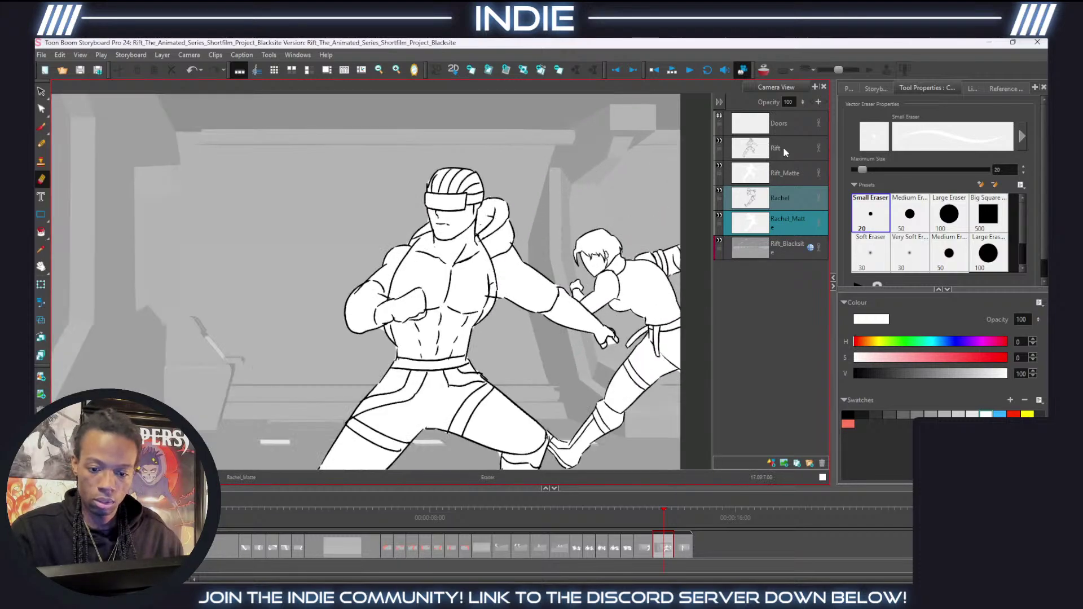
Pencil Rachel's glasses under her fringe and the small shape beside her cheek in black on the Rachel layer, using Pencil 2.
click(782, 199)
scroll(619, 269, up, 6)
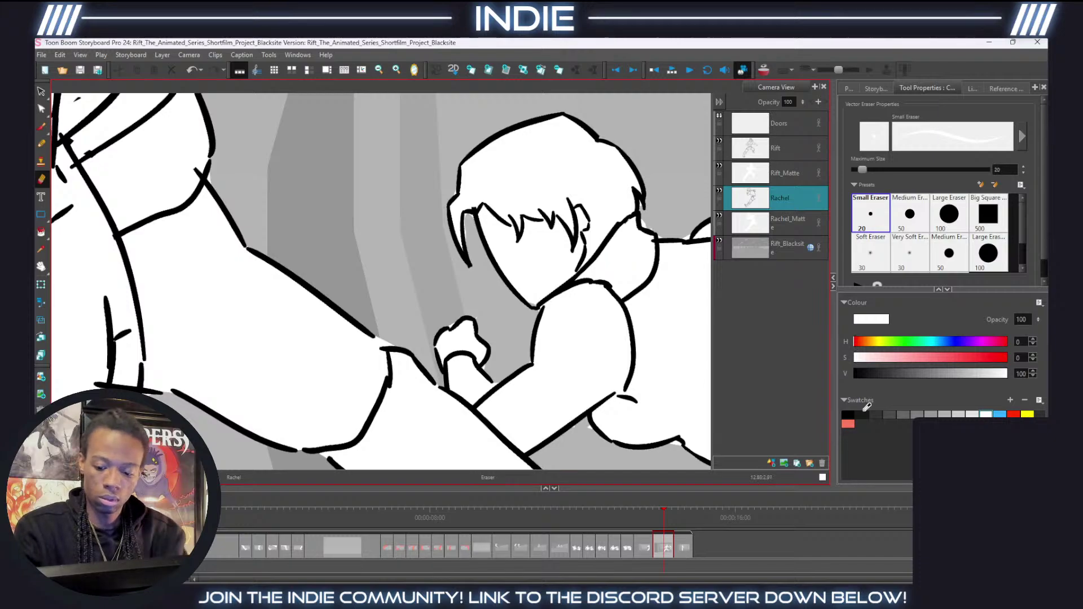
click(848, 415)
click(41, 143)
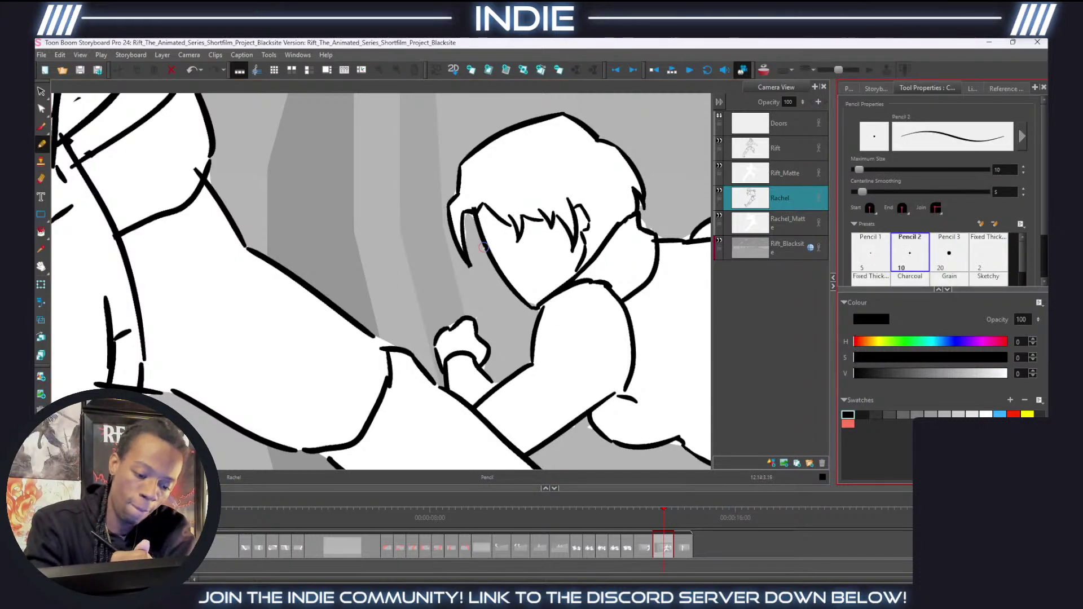
drag(484, 273, 505, 275)
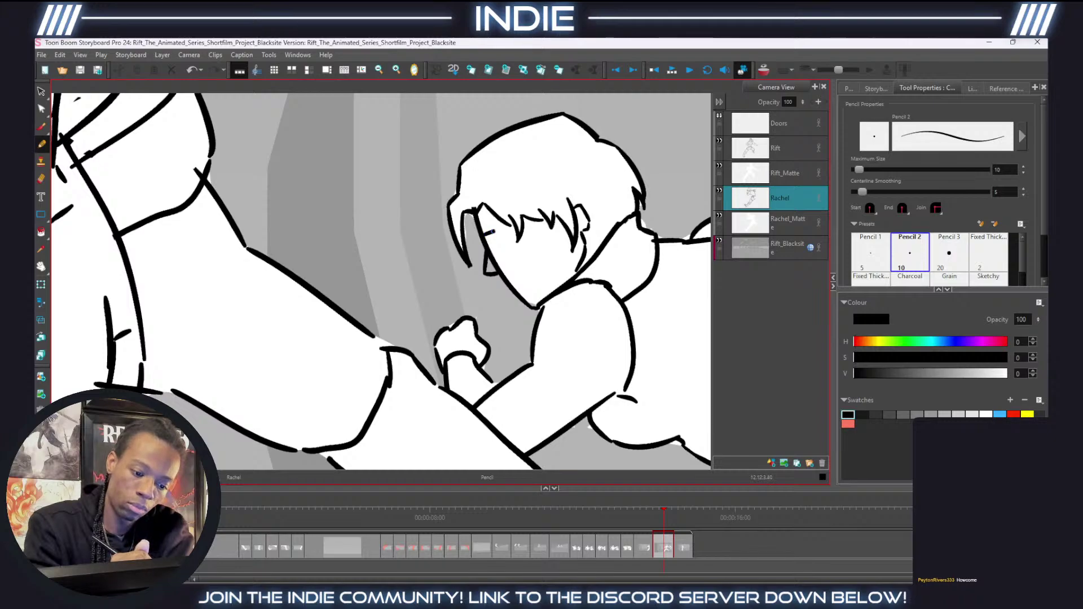
mouse_move(492, 232)
mouse_down()
mouse_move(500, 246)
mouse_move(553, 221)
mouse_move(520, 228)
mouse_move(542, 219)
mouse_up()
key(ctrl+z)
key(ctrl+z)
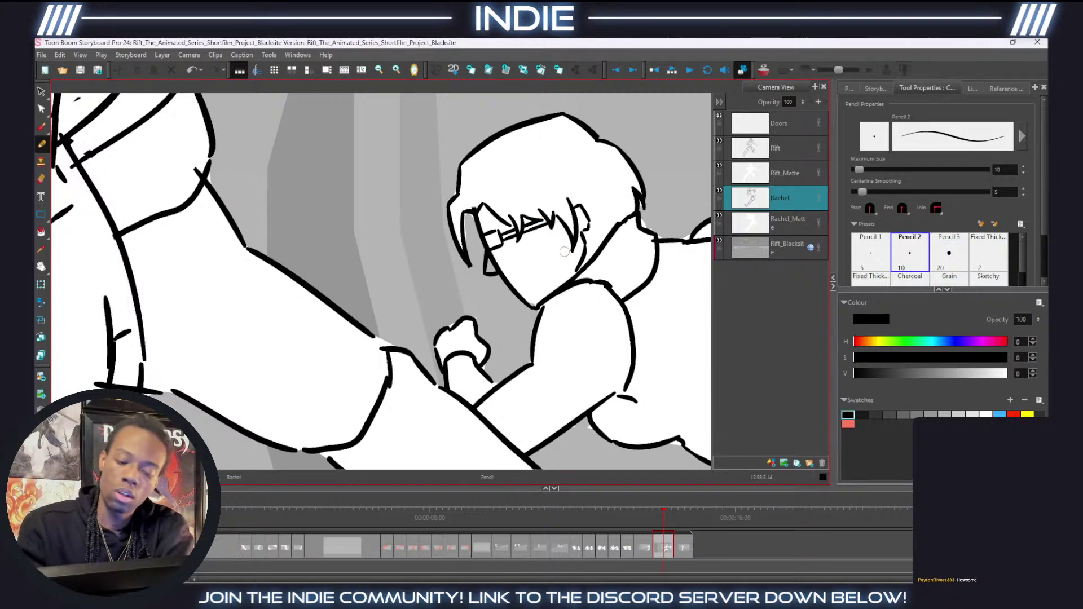
Fill the small gap beside Rachel's cheek with white on the Rachel_Matte layer.
click(762, 228)
click(984, 414)
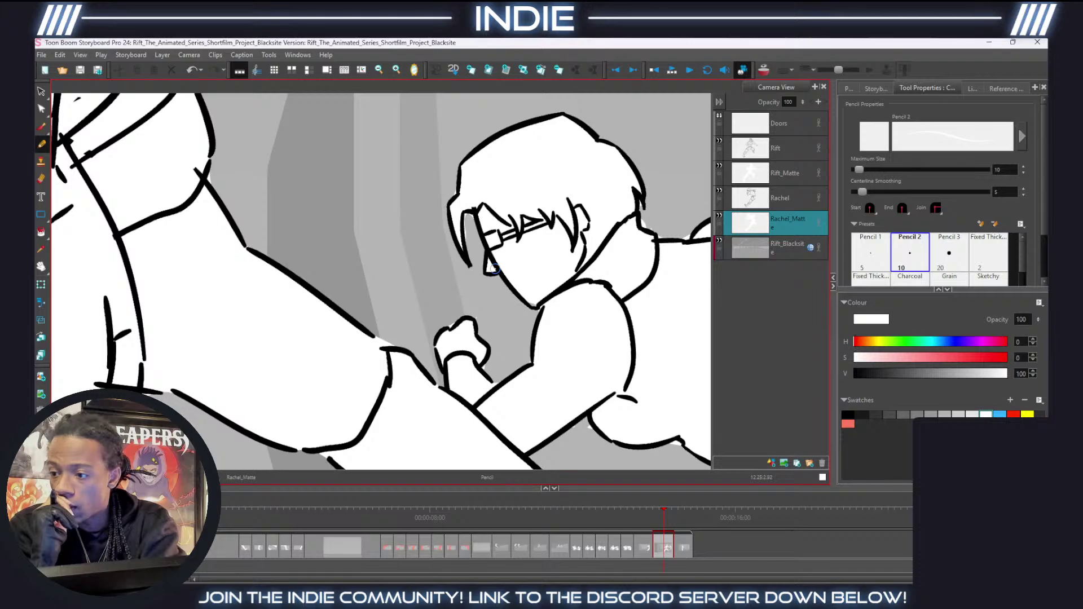
scroll(495, 268, down, 4)
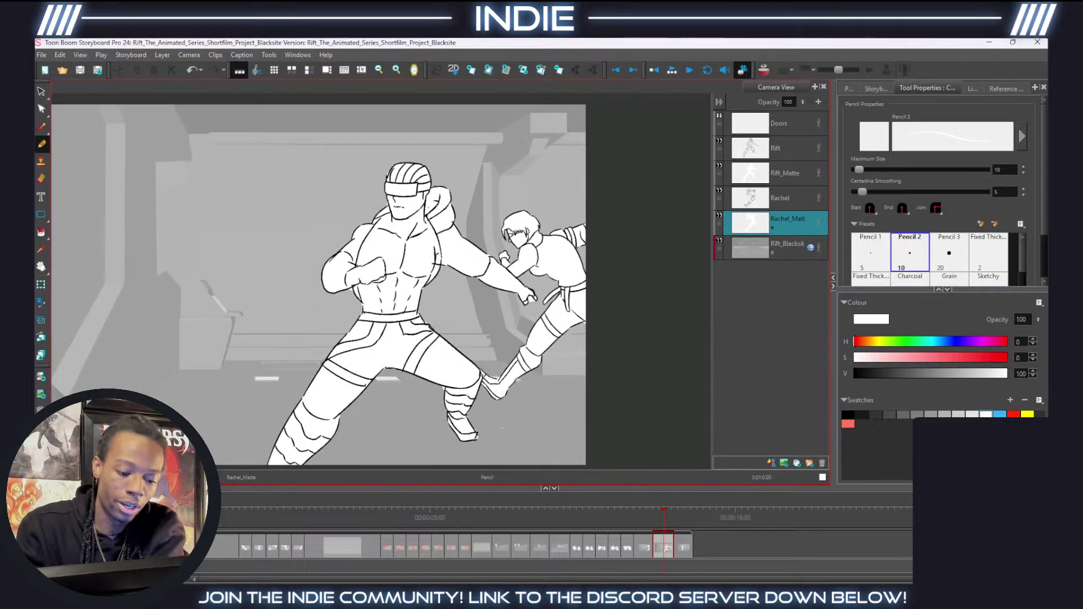
Examine the composition of the full panel and check it against the preceding panel in the timeline.
scroll(320, 237, down, 3)
scroll(320, 236, up, 1)
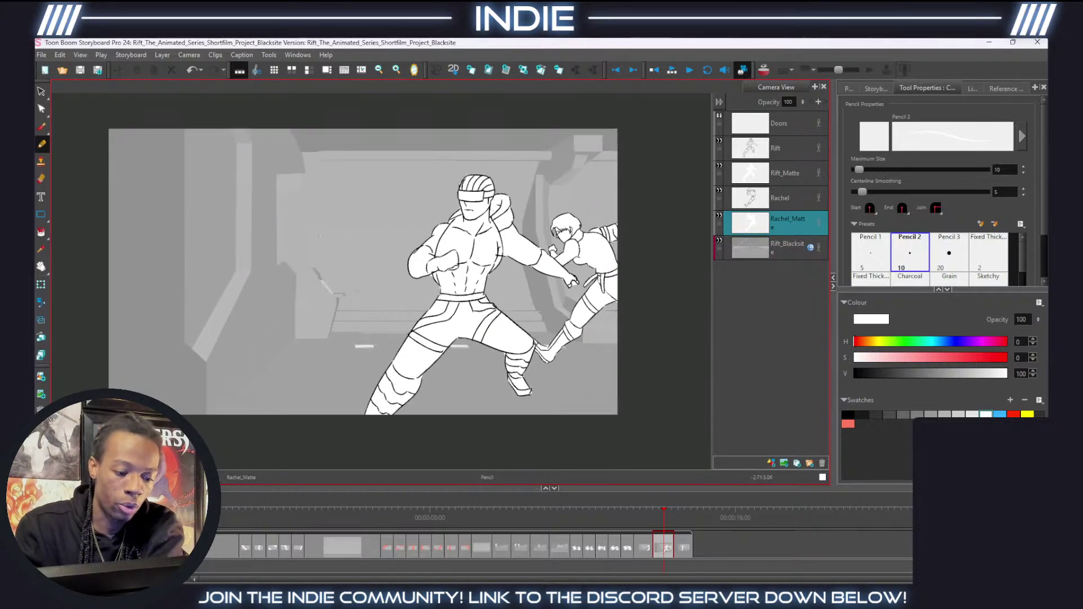
scroll(296, 238, up, 2)
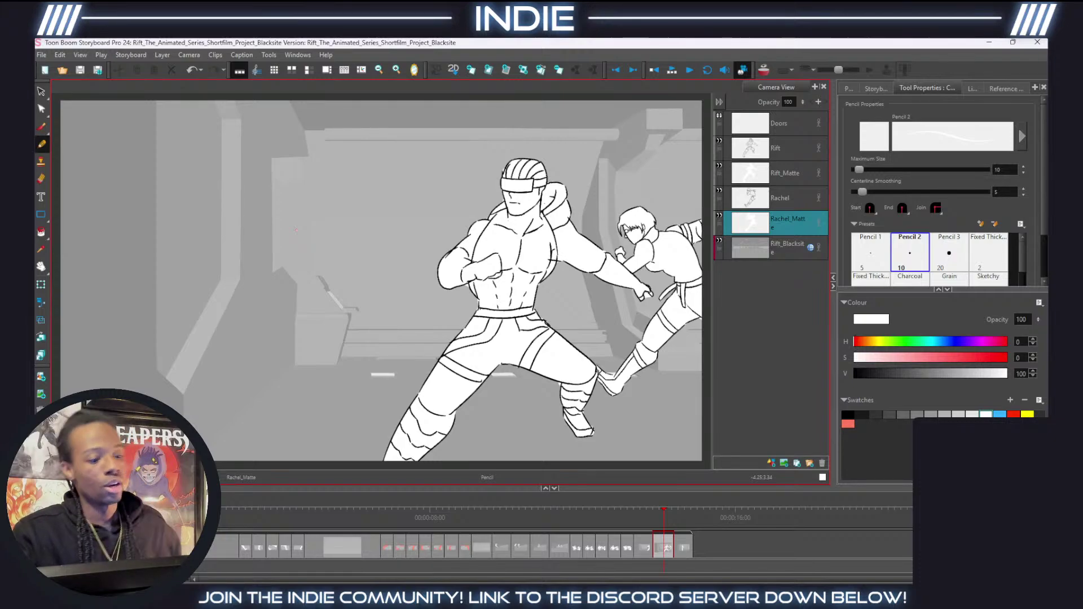
drag(356, 213, 355, 210)
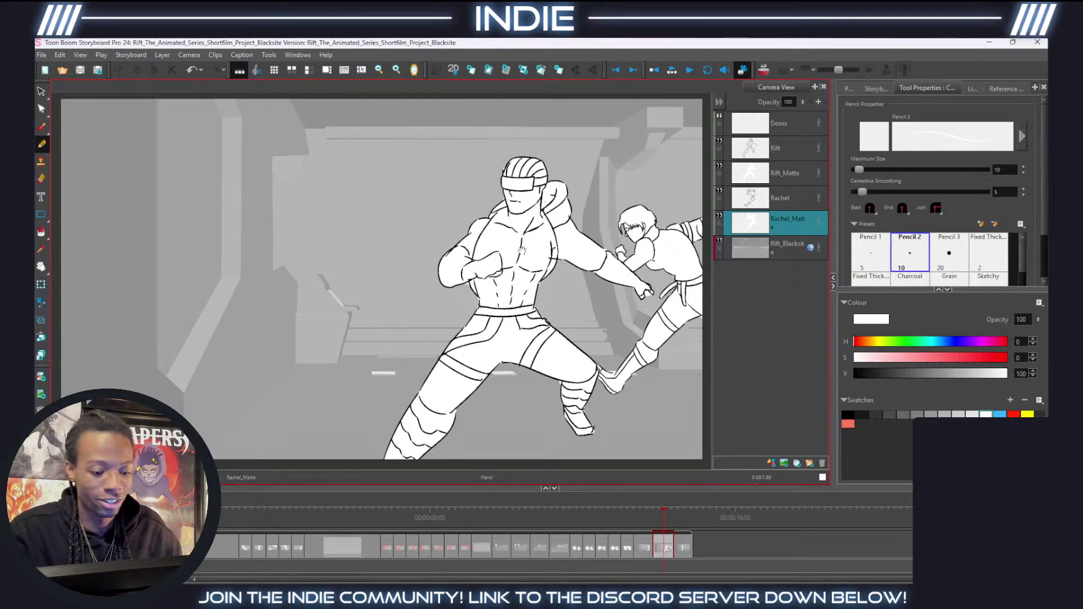
drag(522, 250, 520, 254)
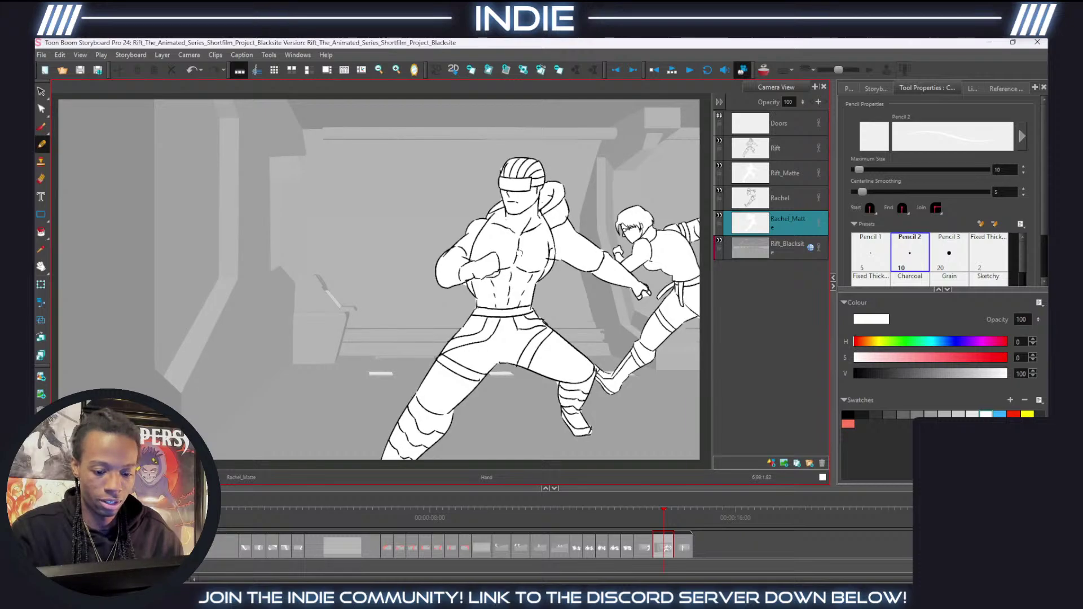
click(640, 542)
click(666, 550)
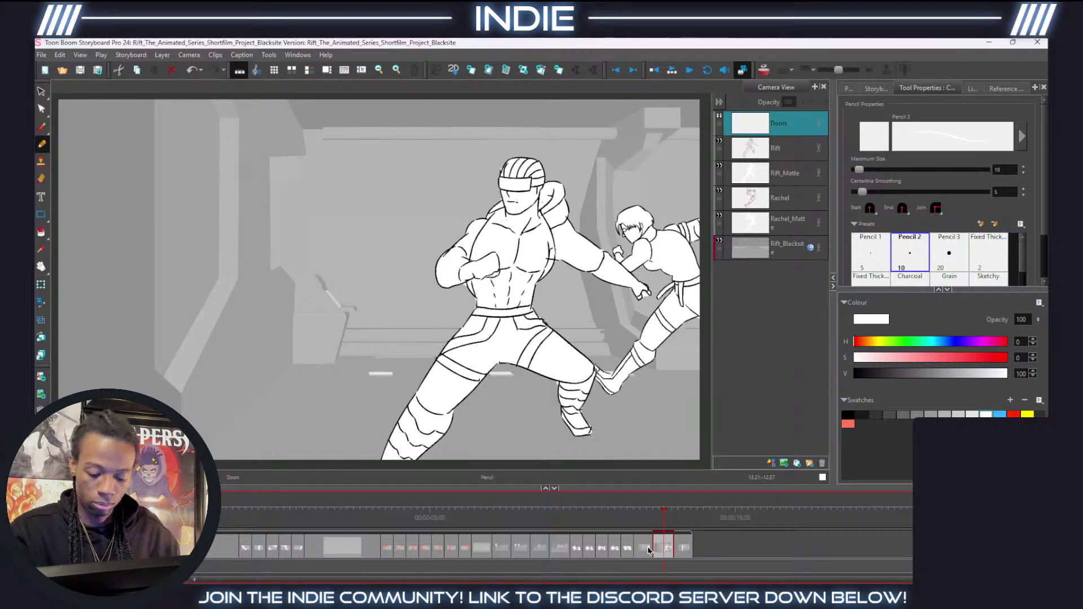
click(649, 550)
click(661, 551)
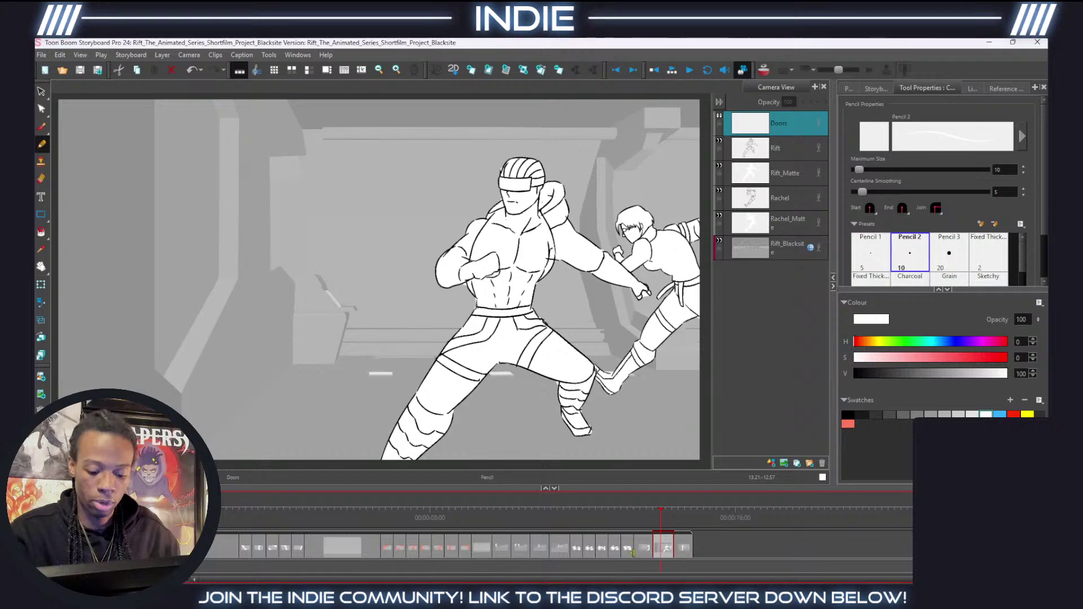
click(646, 550)
click(665, 554)
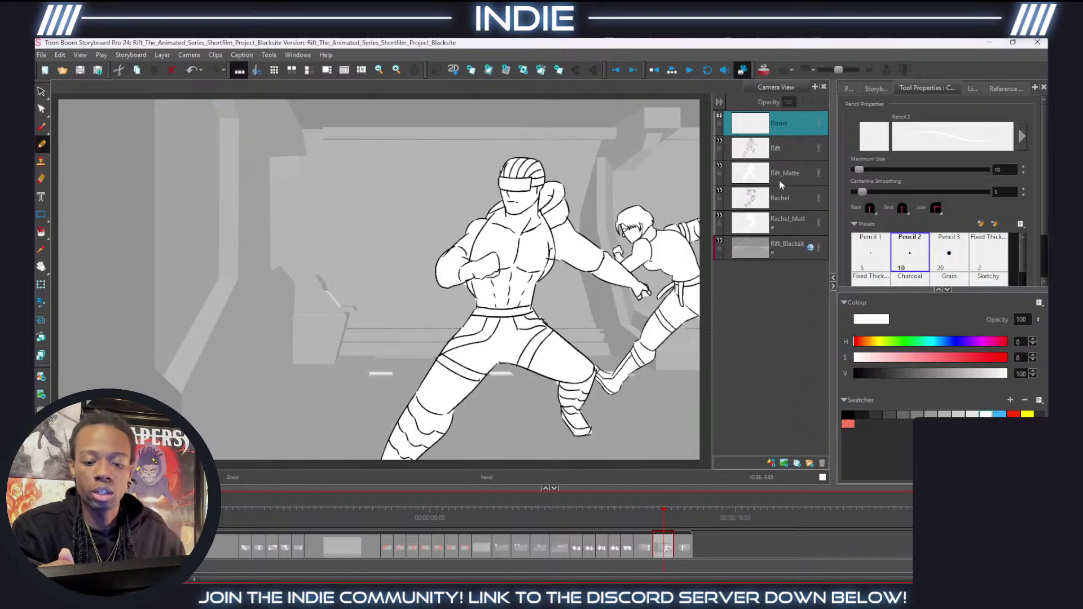
Centre the transform pivot on Rachel and scale the Rachel and Rachel_Matte layers up slightly together.
drag(782, 195, 784, 226)
drag(638, 359, 622, 350)
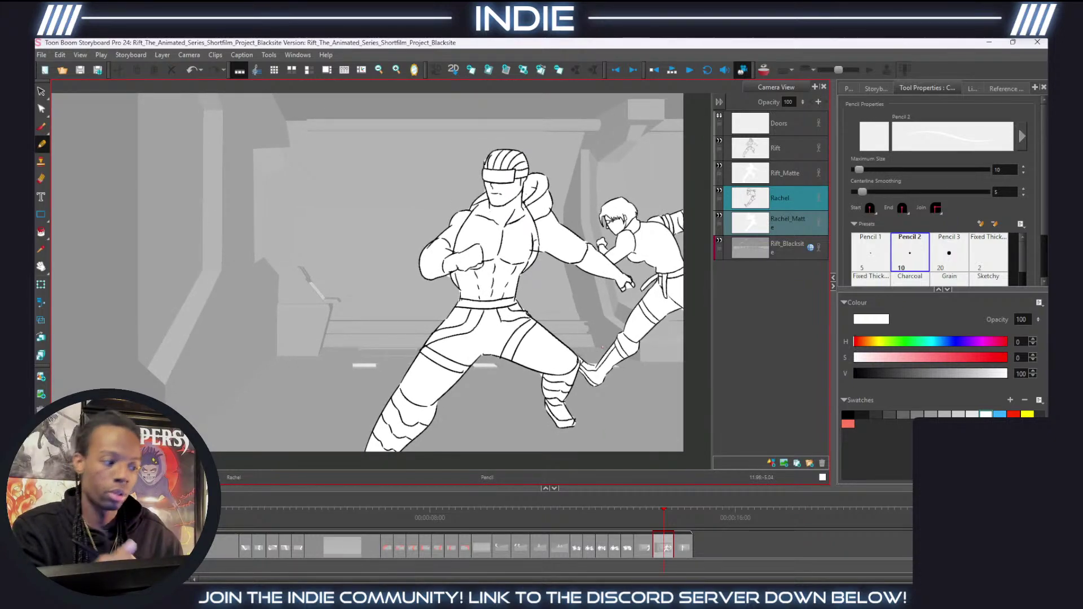
click(41, 285)
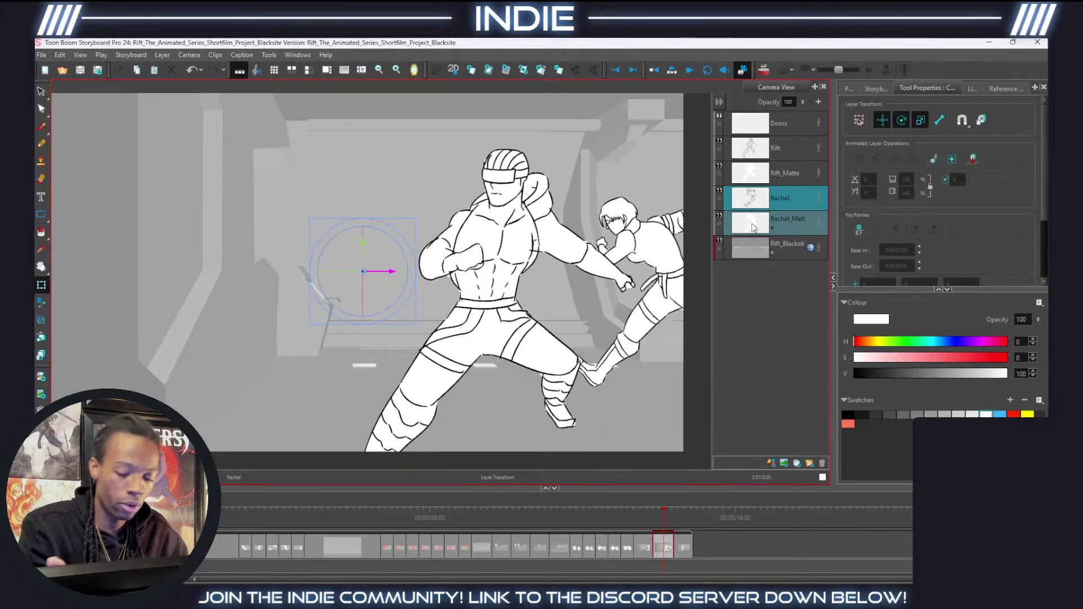
drag(362, 272, 660, 258)
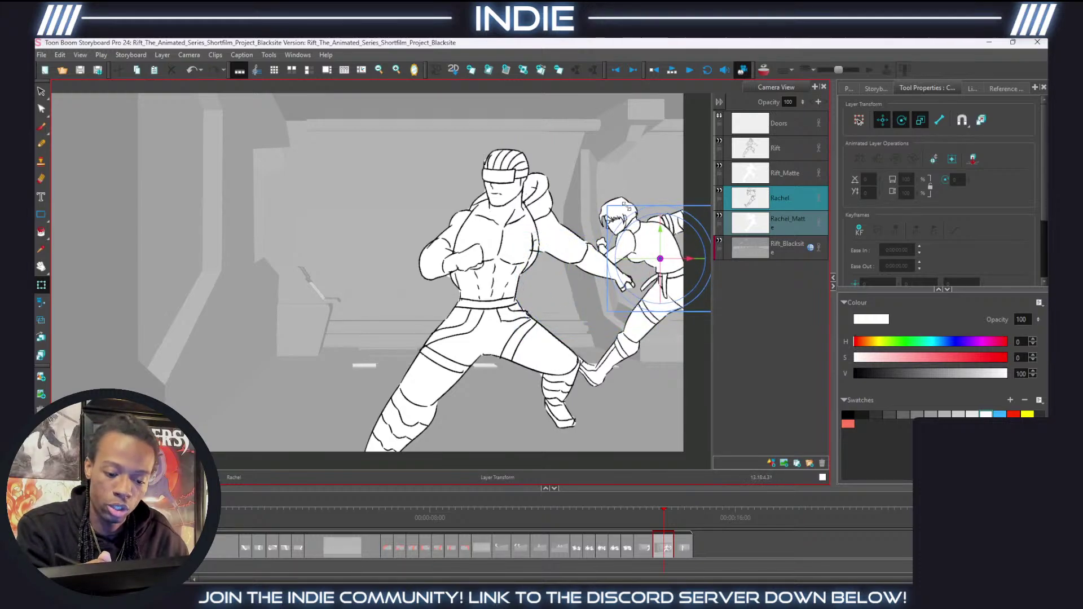
drag(627, 208, 619, 201)
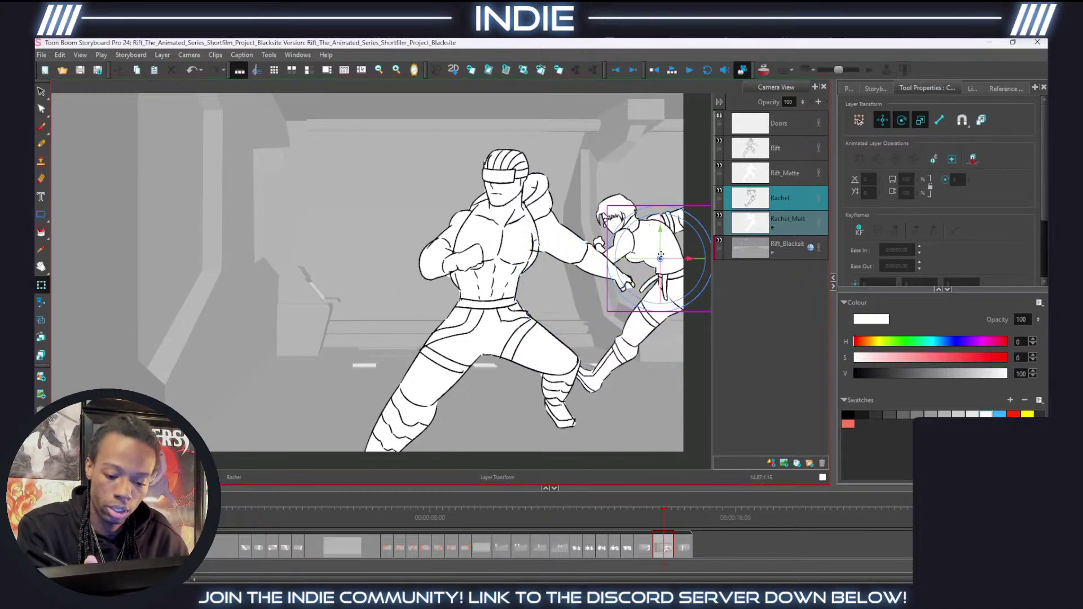
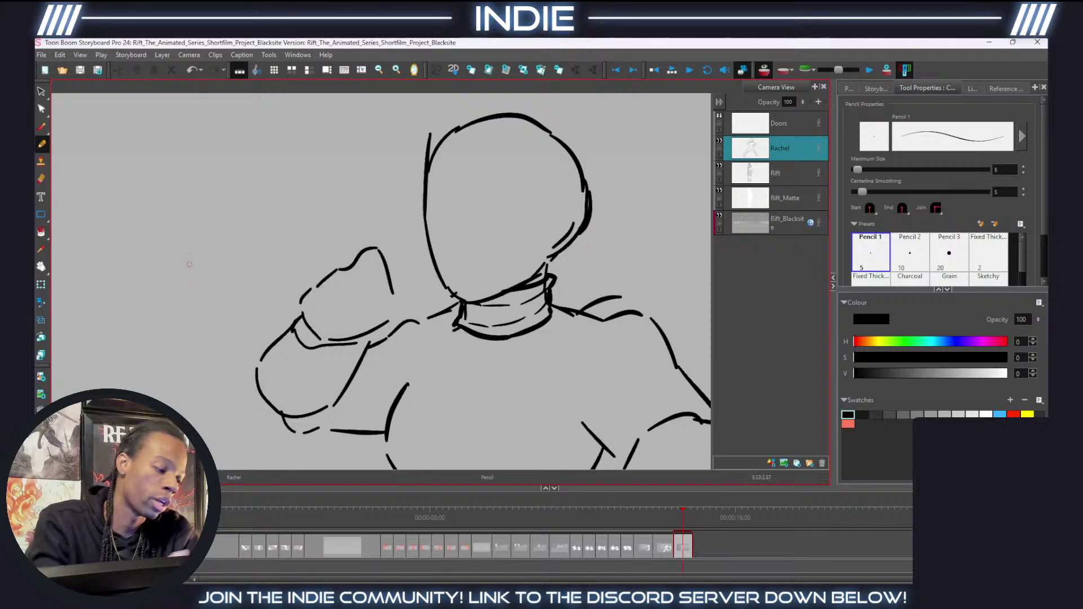
Redraw the back of Rachel's head as a clean curve down to the neck and erase the stray line at her forehead.
key(alt+e)
mouse_move(584, 170)
mouse_down()
mouse_move(590, 195)
mouse_move(580, 224)
mouse_up()
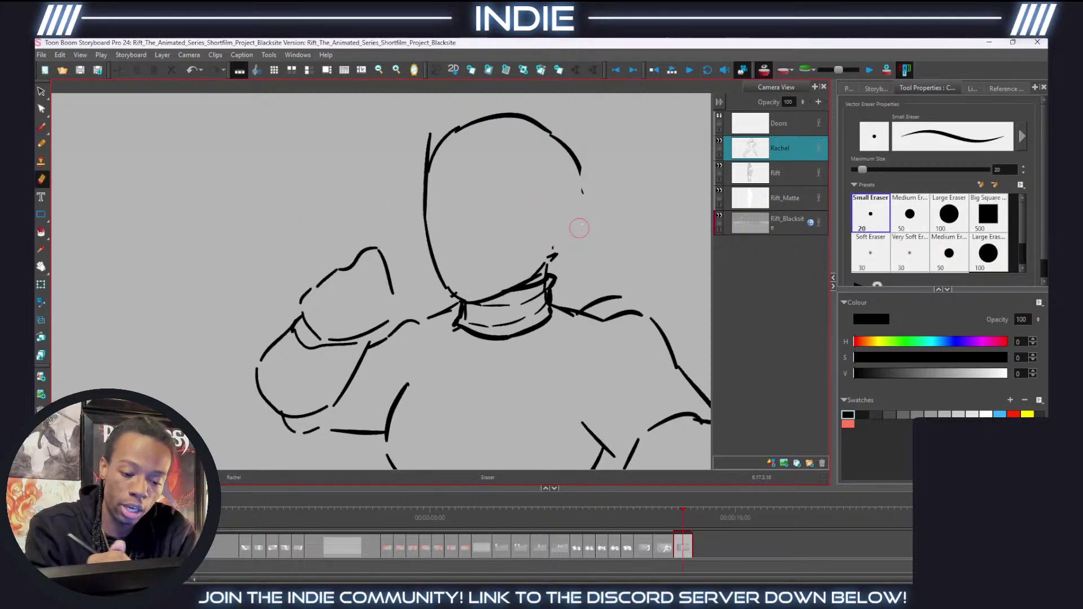
click(42, 144)
mouse_move(581, 171)
mouse_down()
mouse_move(576, 233)
mouse_move(543, 251)
mouse_move(534, 276)
mouse_move(549, 260)
mouse_move(546, 281)
mouse_up()
key(ctrl+z)
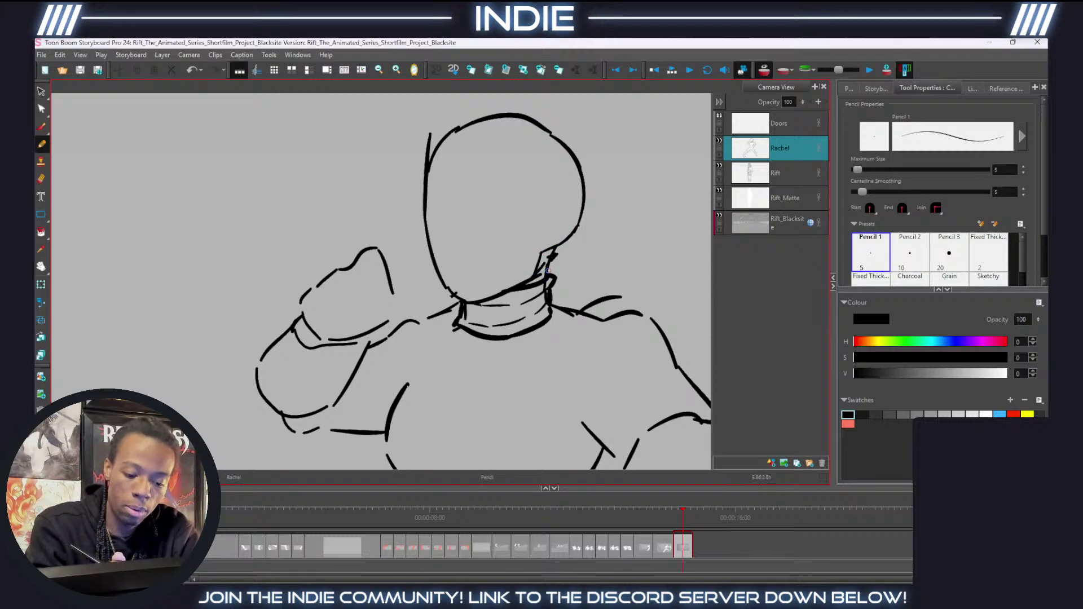
click(41, 178)
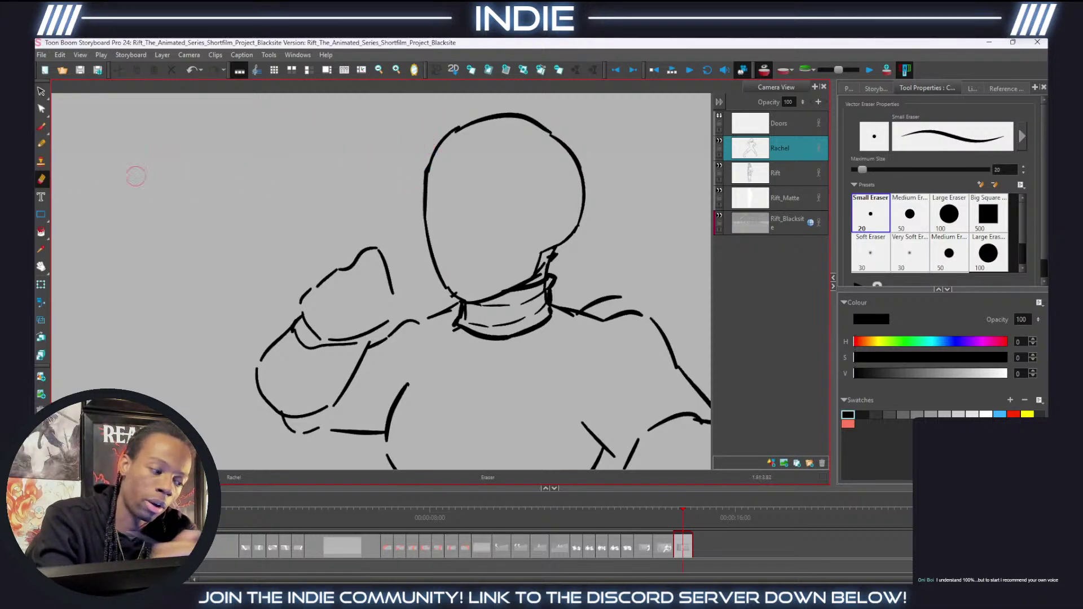
Open the character reference and draw the armhole seams of Rachel's sleeveless top at both shoulders with Pencil 1.
key(alt+slash)
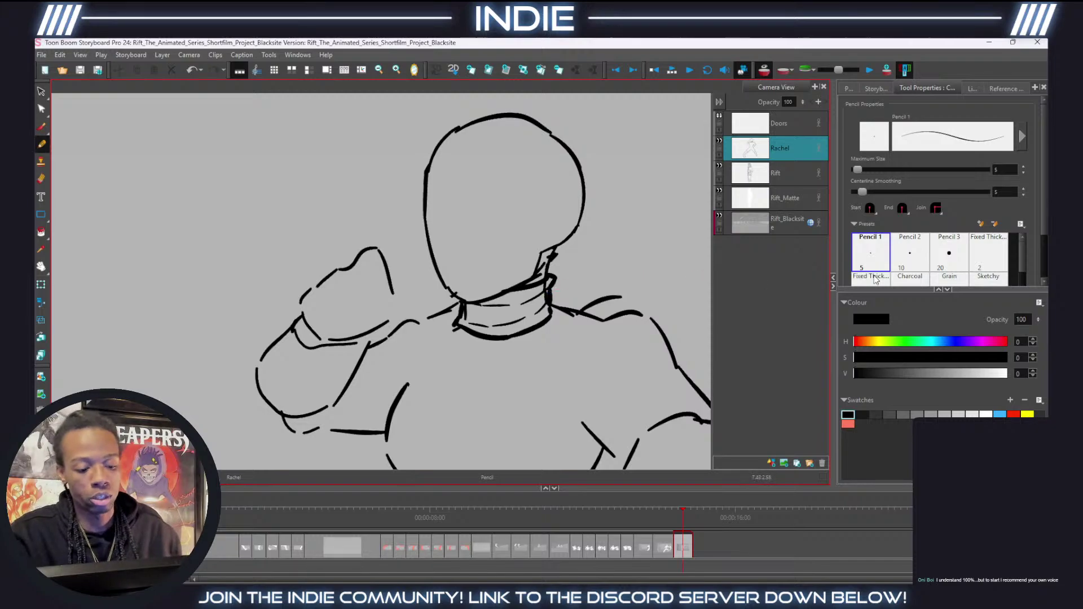
mouse_move(606, 268)
mouse_down()
mouse_move(544, 225)
mouse_move(485, 158)
mouse_up()
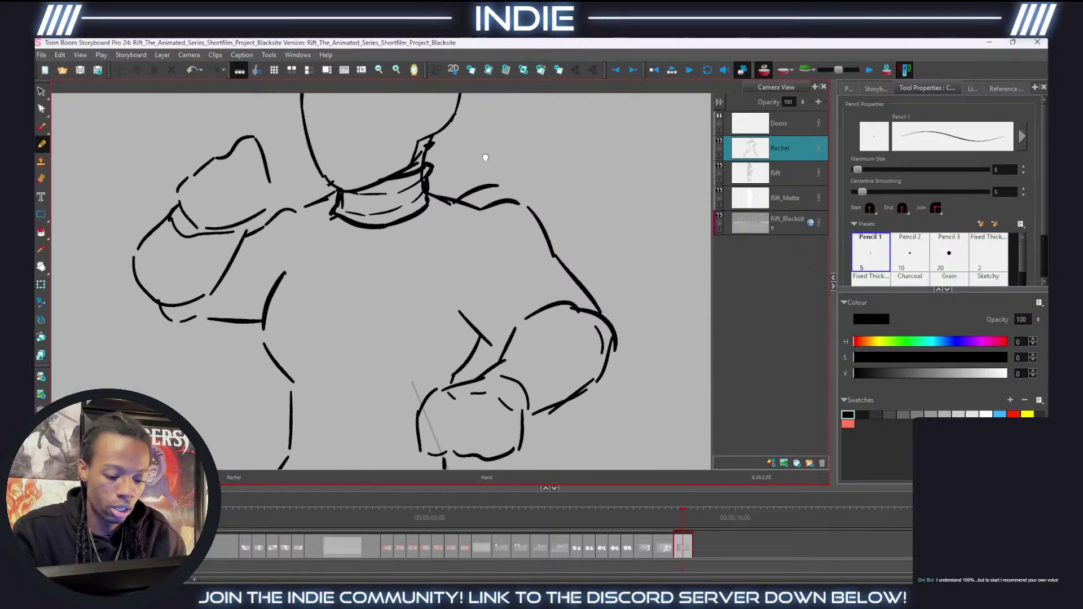
drag(494, 283, 541, 232)
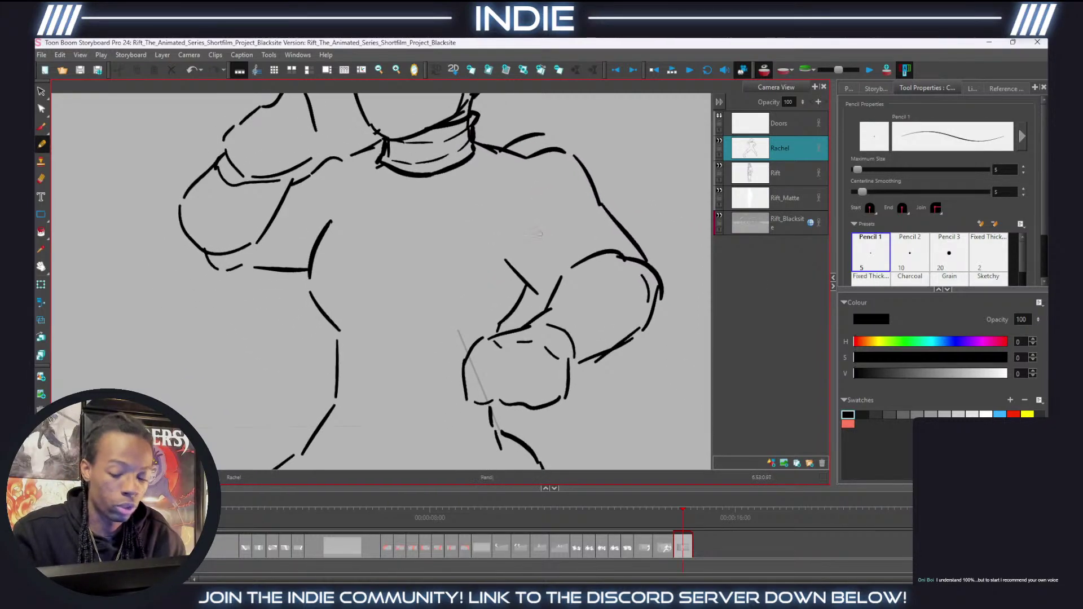
click(1007, 88)
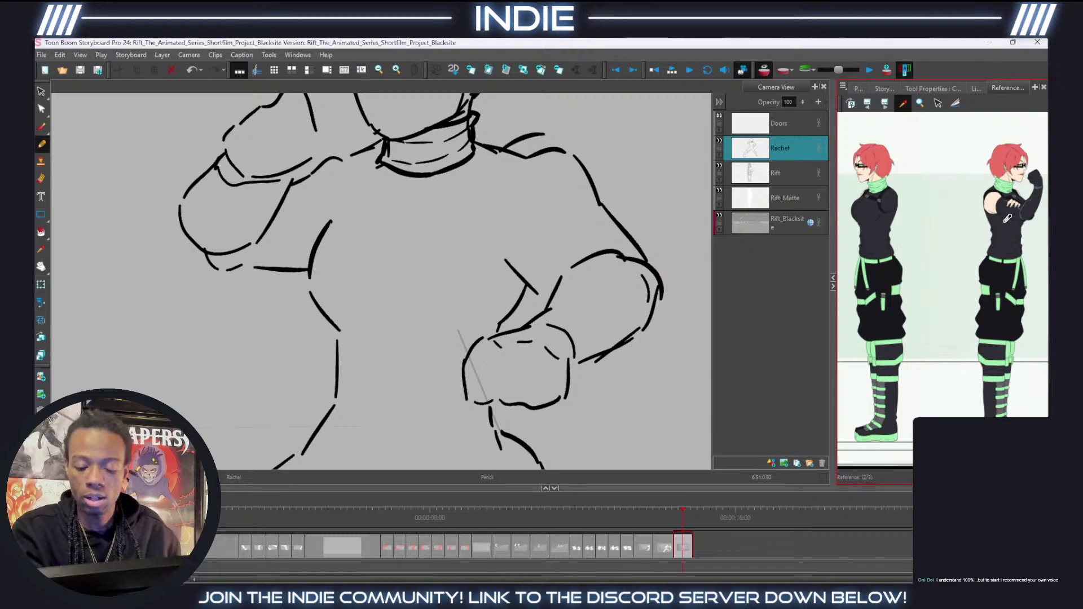
mouse_move(525, 159)
mouse_down()
mouse_move(497, 194)
mouse_move(495, 252)
mouse_move(525, 297)
mouse_up()
key(ctrl+z)
mouse_move(525, 160)
mouse_down()
mouse_move(502, 201)
mouse_move(528, 290)
mouse_up()
drag(351, 154, 327, 224)
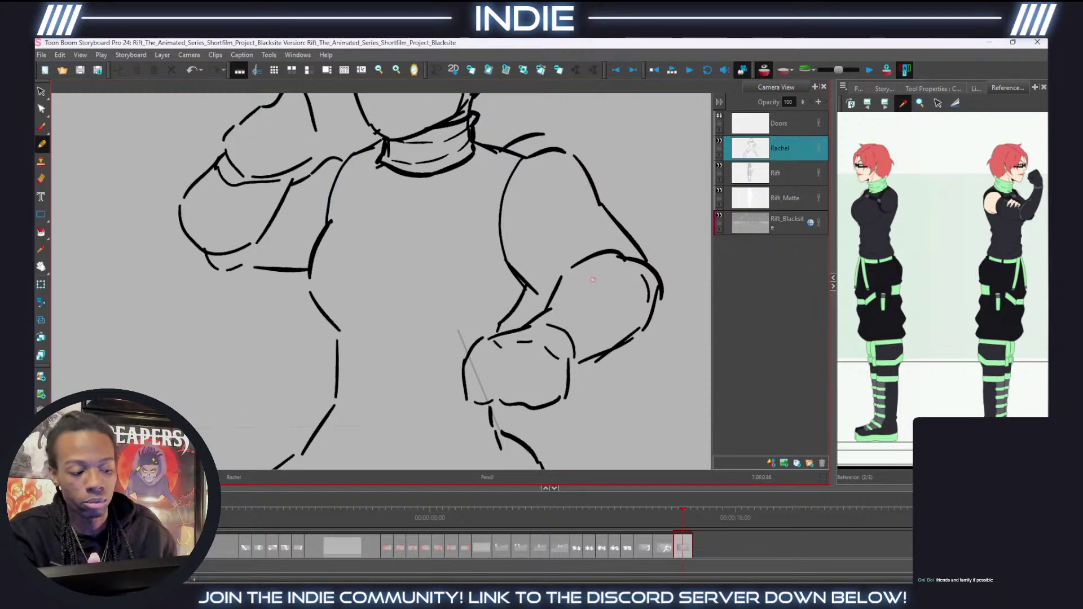
Close the outline of Rachel's raised fist with a pencil line down to the wrist.
mouse_move(393, 195)
mouse_down()
mouse_move(459, 220)
mouse_move(484, 248)
mouse_up()
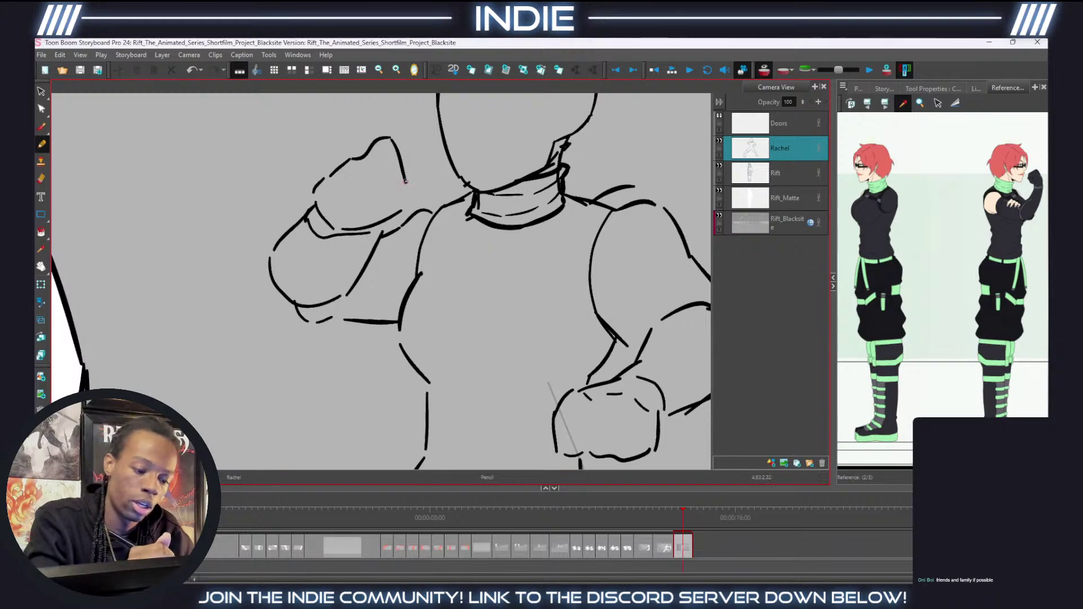
drag(405, 181, 401, 211)
key(ctrl+z)
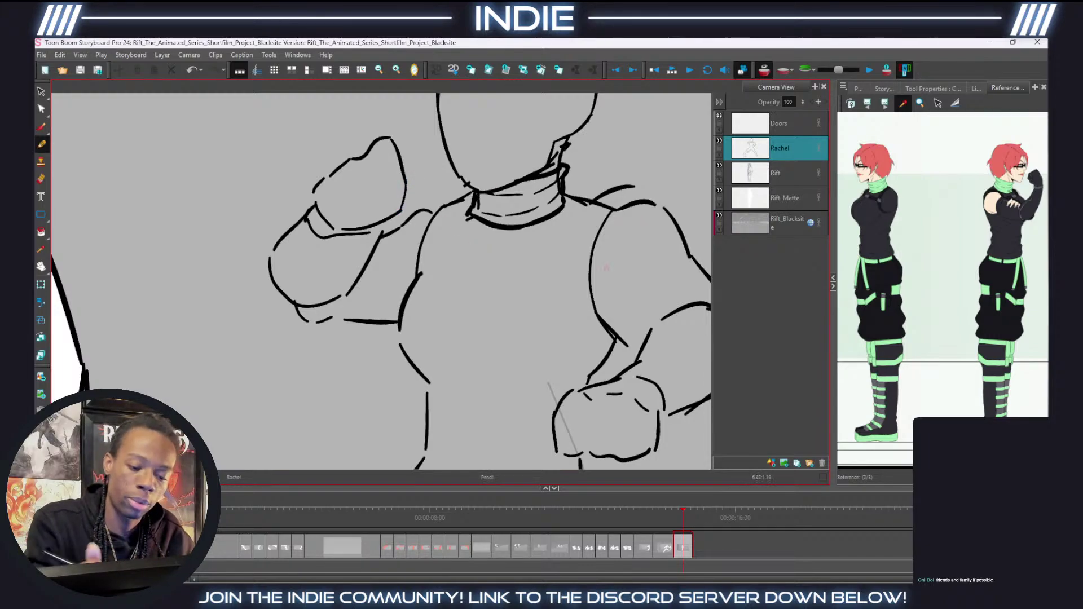
Draw Rachel's belt as two curved lines across her waist, joining the hip outlines.
mouse_move(606, 268)
mouse_down()
mouse_move(581, 296)
mouse_move(532, 201)
mouse_move(537, 162)
mouse_up()
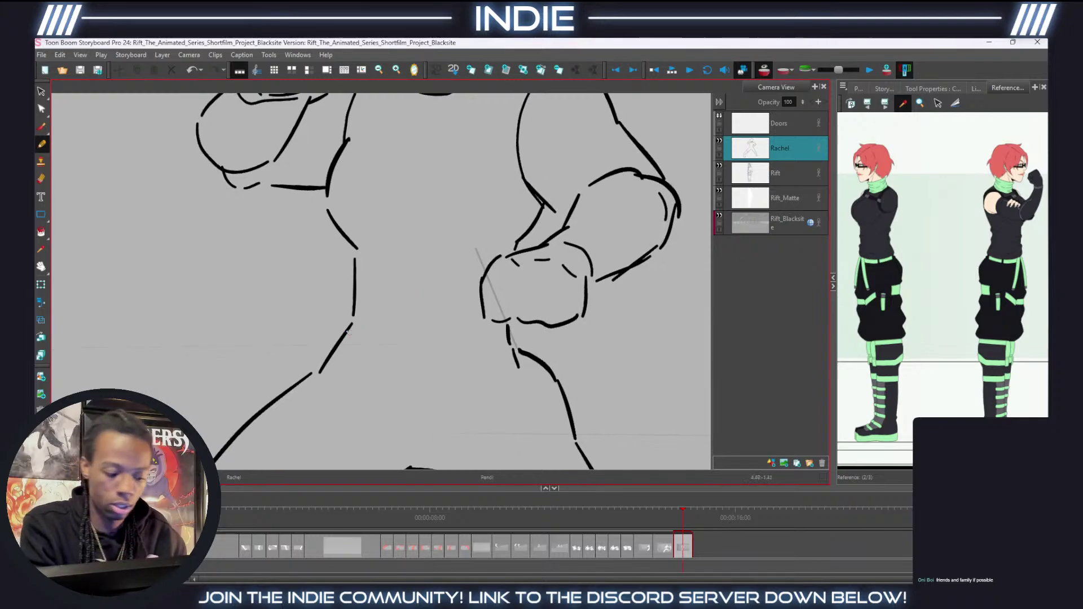
mouse_move(350, 323)
mouse_down()
mouse_move(390, 352)
mouse_move(370, 351)
mouse_move(433, 361)
mouse_move(522, 347)
mouse_move(518, 310)
mouse_up()
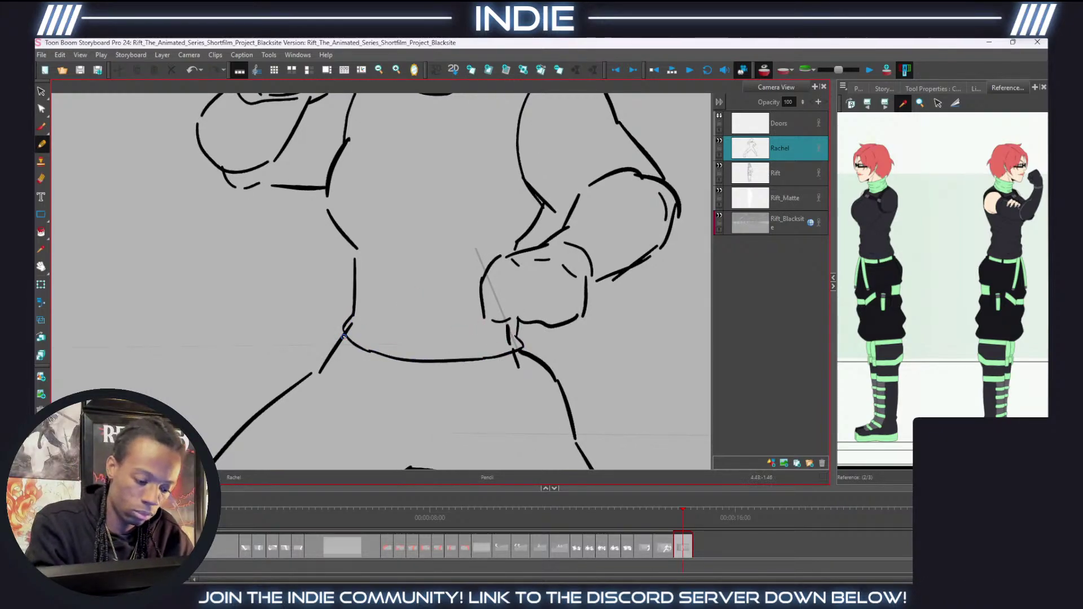
mouse_move(343, 334)
mouse_down()
mouse_move(340, 355)
mouse_move(378, 372)
mouse_move(481, 382)
mouse_move(526, 368)
mouse_move(526, 274)
mouse_move(501, 220)
mouse_move(428, 215)
mouse_up()
Draw two long straps hanging from Rachel's belt over her thighs.
mouse_move(335, 174)
mouse_down()
mouse_move(319, 237)
mouse_move(326, 354)
mouse_move(341, 355)
mouse_move(374, 185)
mouse_up()
key(ctrl+z)
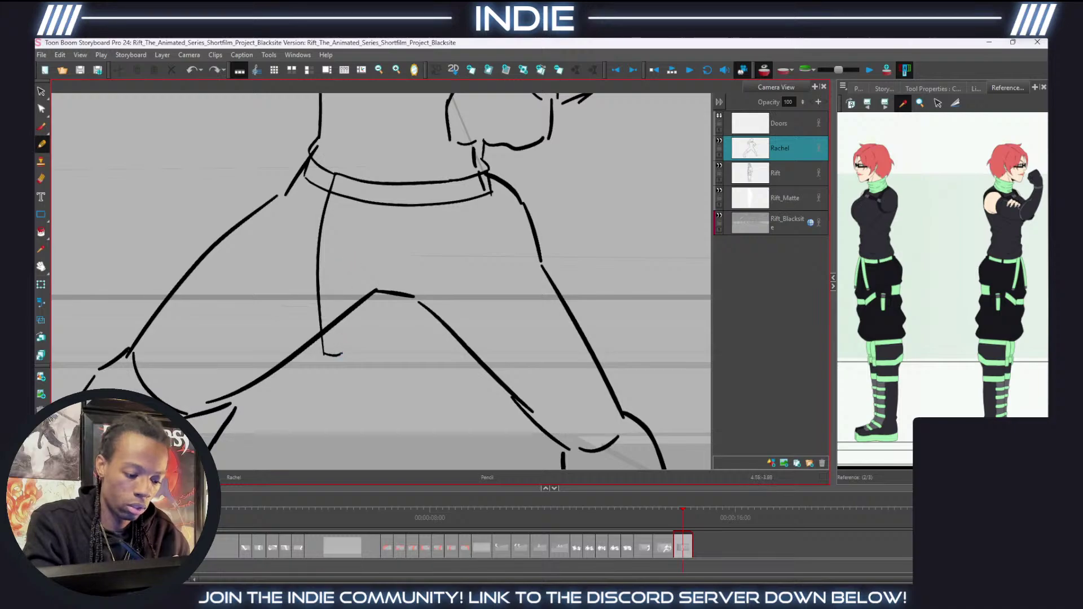
mouse_move(341, 354)
mouse_down()
mouse_move(362, 188)
mouse_move(425, 228)
mouse_move(467, 325)
mouse_move(486, 320)
mouse_up()
drag(435, 182, 486, 319)
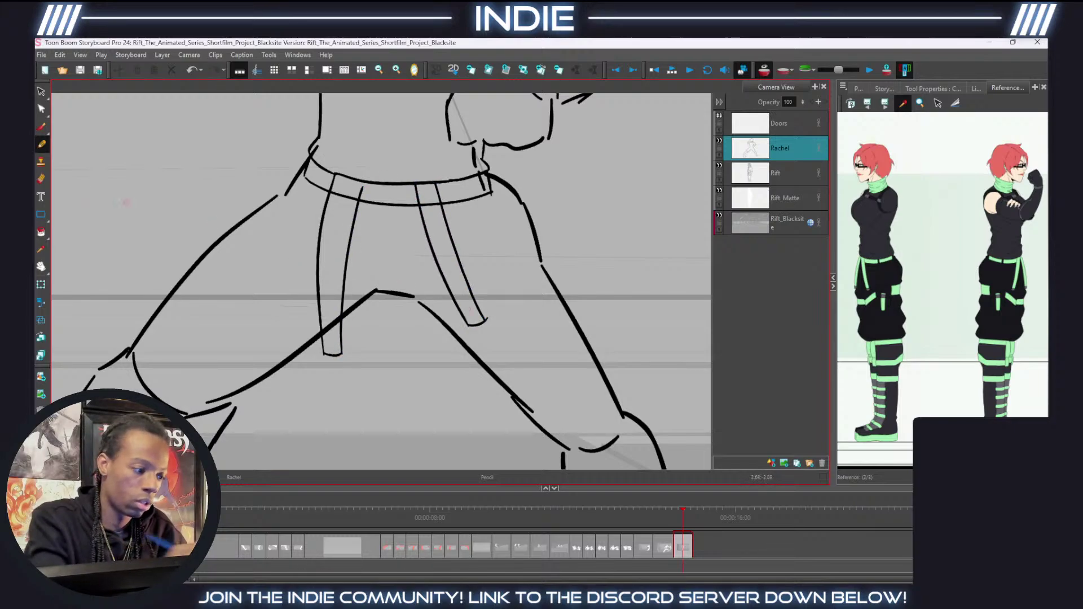
Erase the belt and thigh lines crossing the hanging straps and redraw the strap edge where it meets the belt.
click(41, 178)
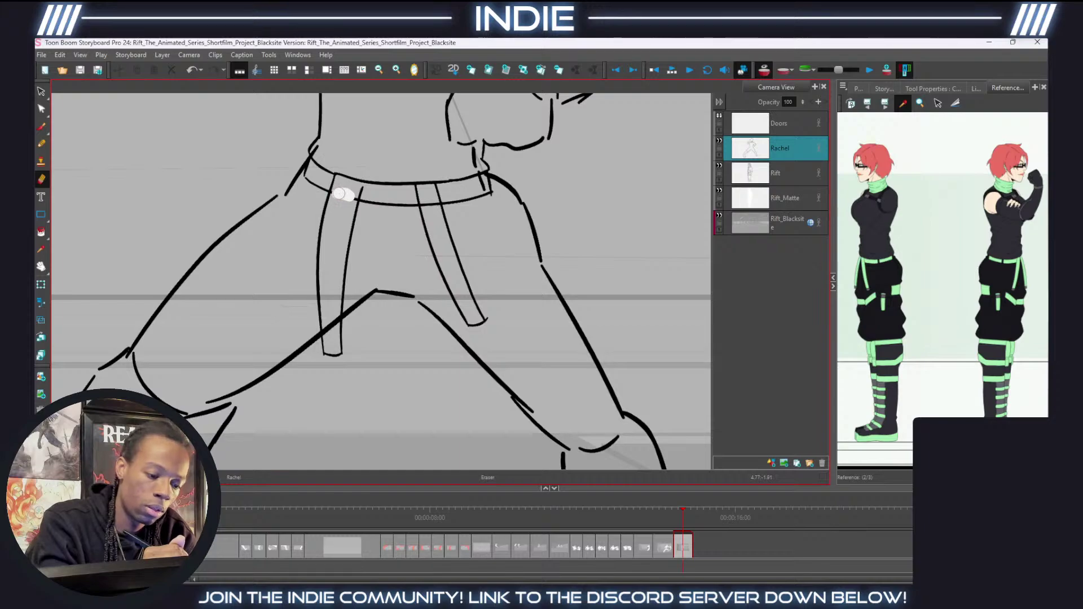
drag(341, 194, 351, 199)
drag(332, 311, 332, 326)
drag(434, 204, 430, 204)
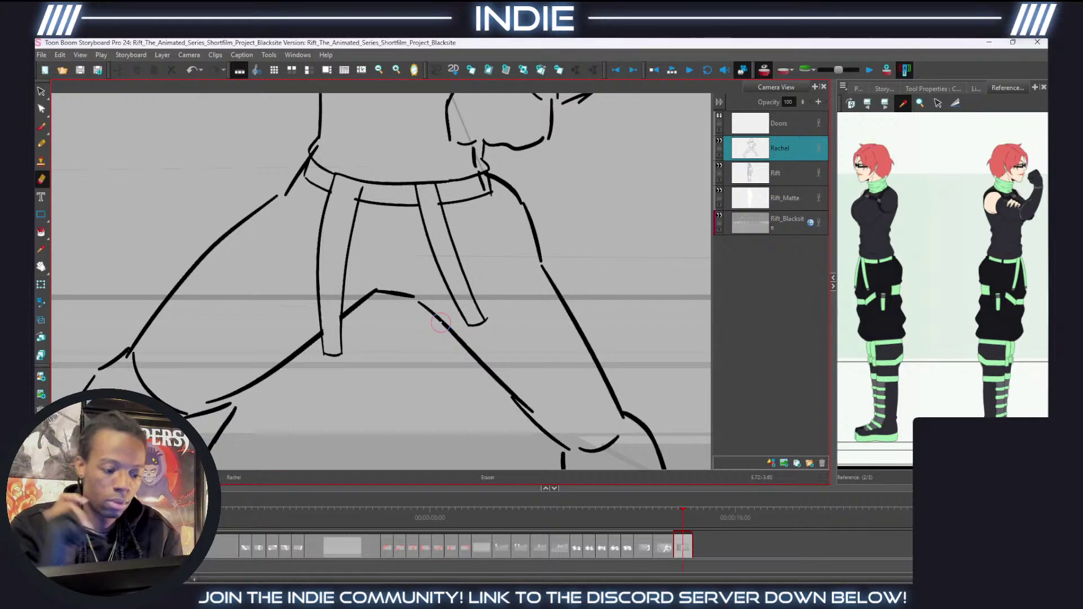
click(41, 144)
drag(366, 181, 355, 213)
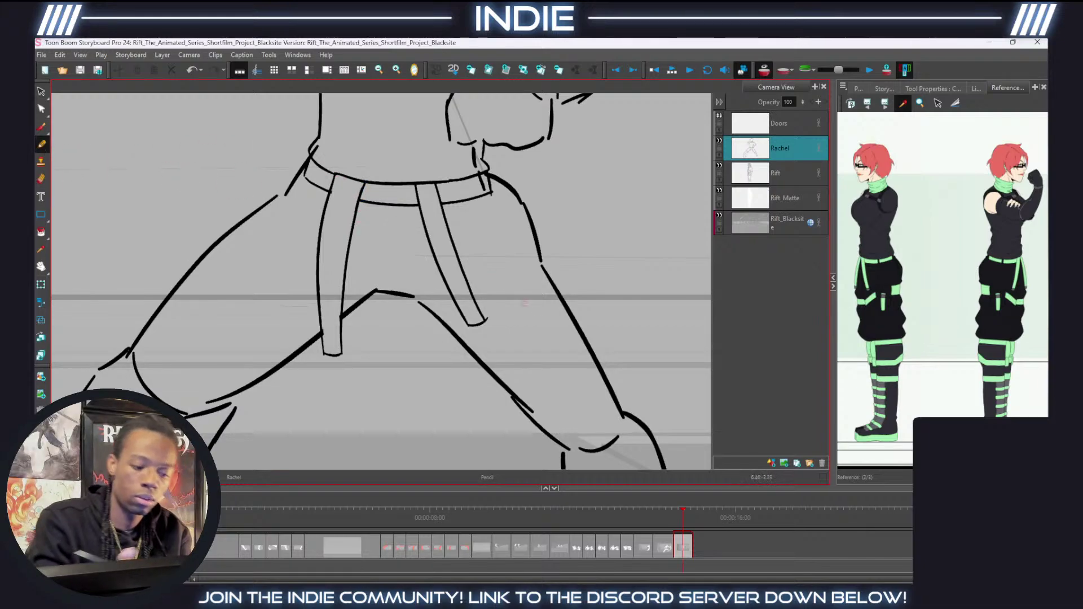
Draw a double-line strap band around each of Rachel's thighs below the belt.
scroll(524, 303, down, 5)
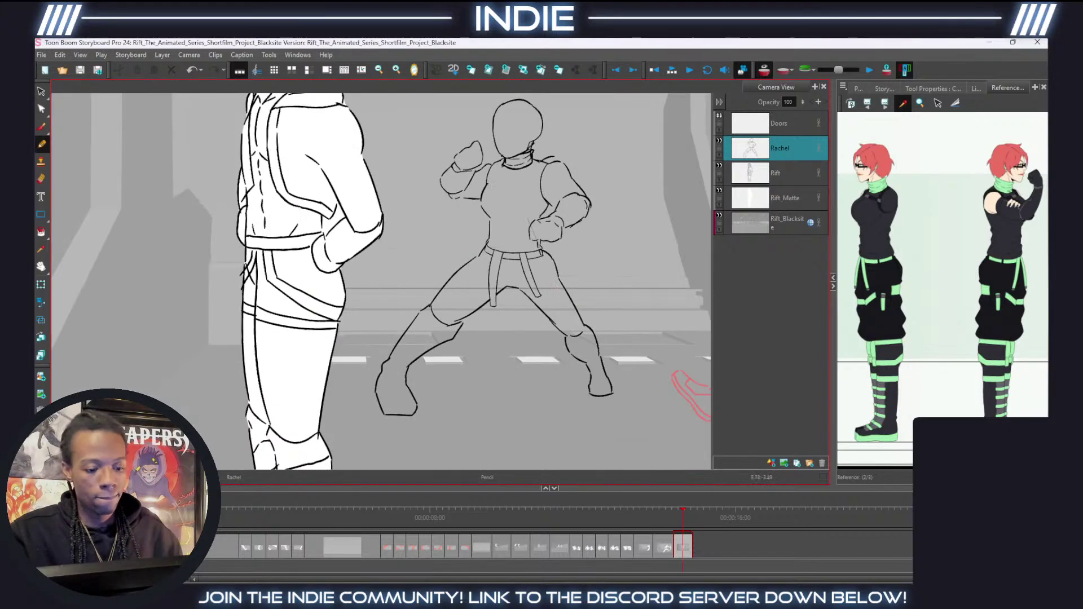
scroll(608, 289, up, 5)
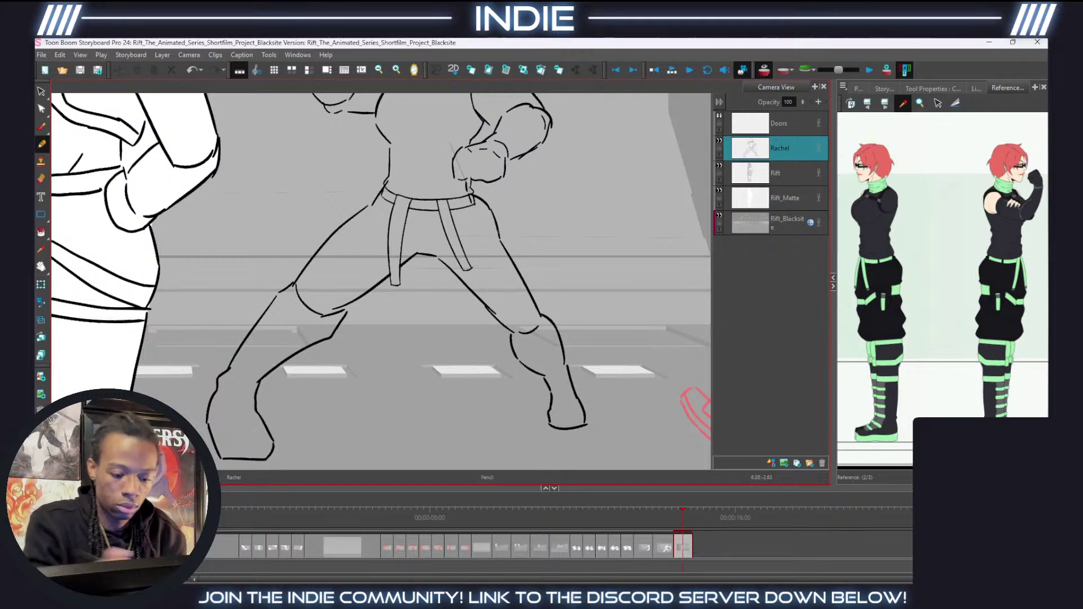
drag(499, 240, 472, 277)
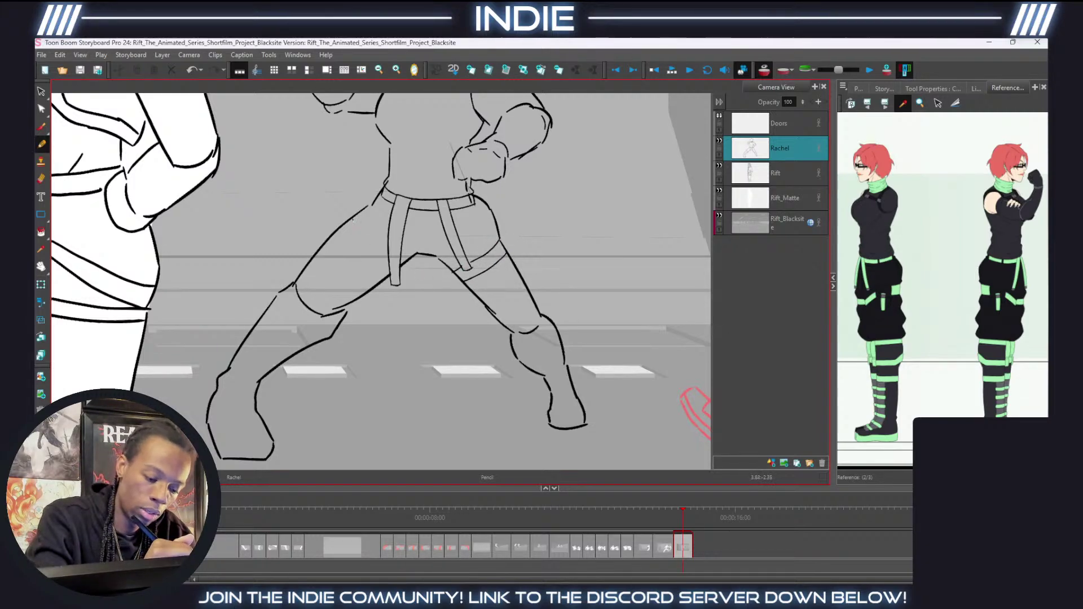
drag(352, 219, 386, 271)
key(ctrl+z)
drag(353, 219, 389, 275)
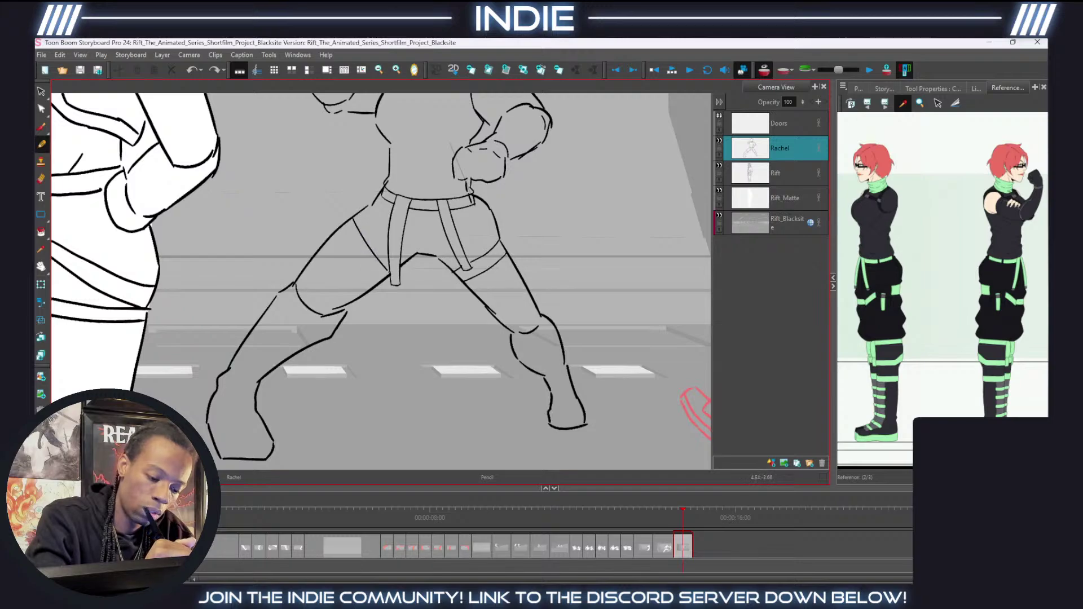
drag(343, 227, 382, 281)
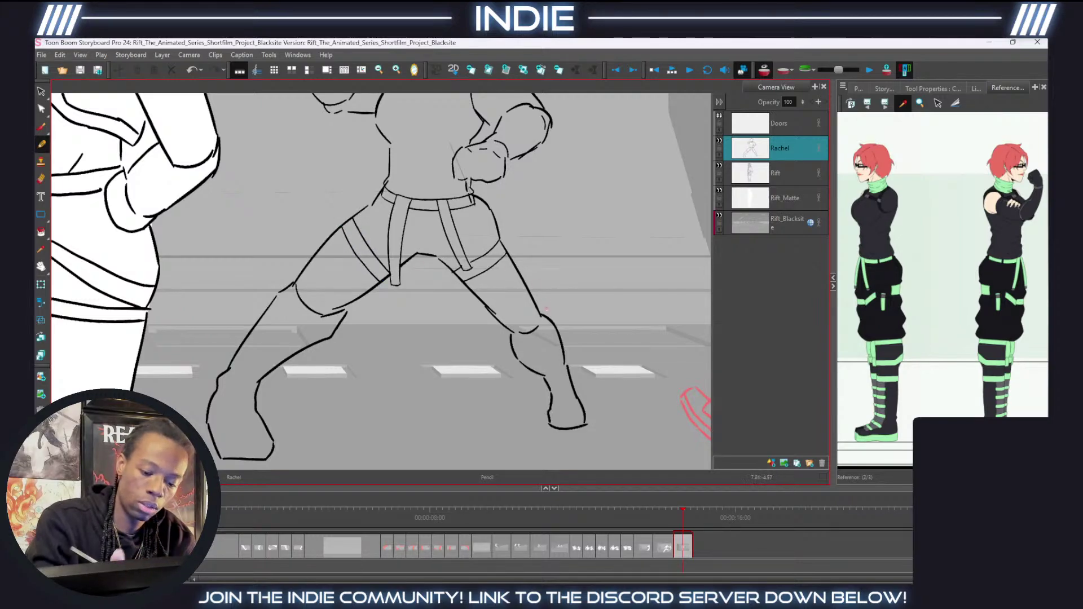
Draw curved double-line bands around both of Rachel's legs just below the knees.
mouse_move(514, 345)
mouse_down()
mouse_move(552, 326)
mouse_move(543, 342)
mouse_move(552, 324)
mouse_move(532, 352)
mouse_up()
key(ctrl+z)
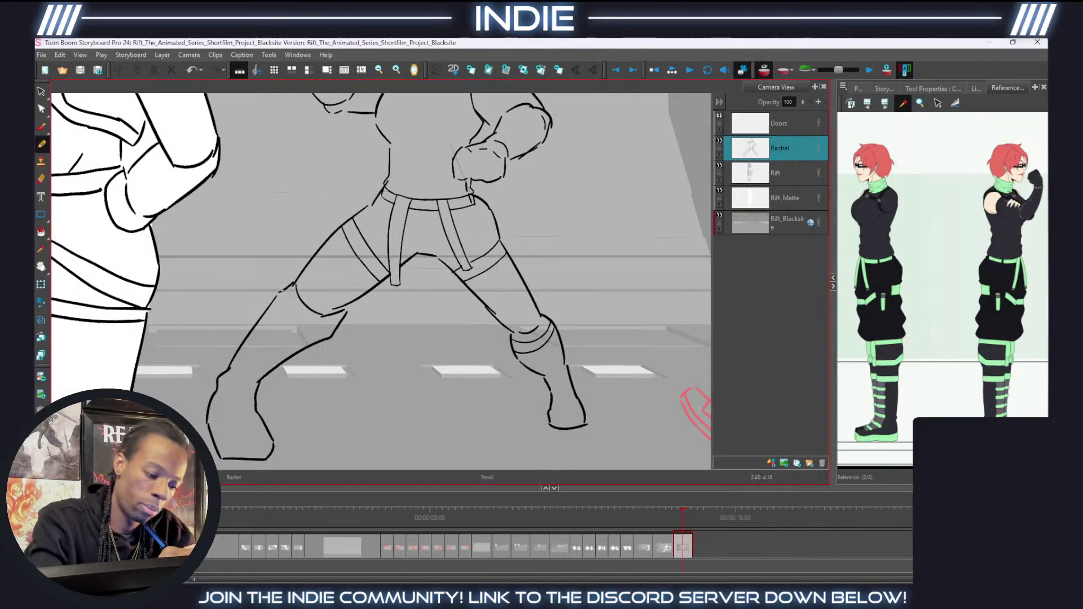
drag(284, 291, 321, 339)
drag(275, 302, 309, 343)
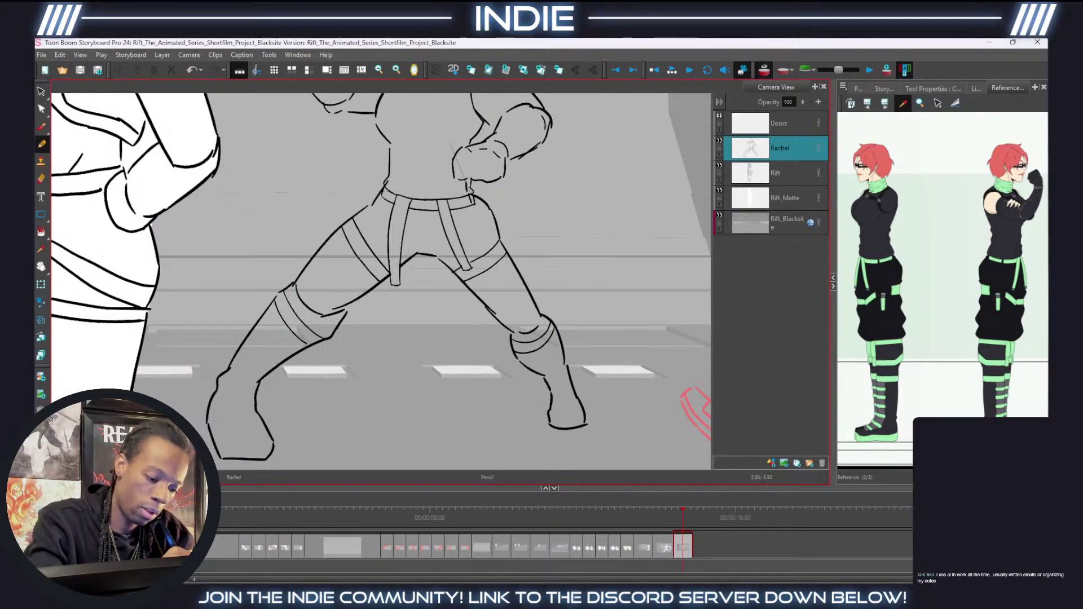
Draw a long shin panel down the front of each of Rachel's boots and add the sole lines.
drag(531, 352, 552, 383)
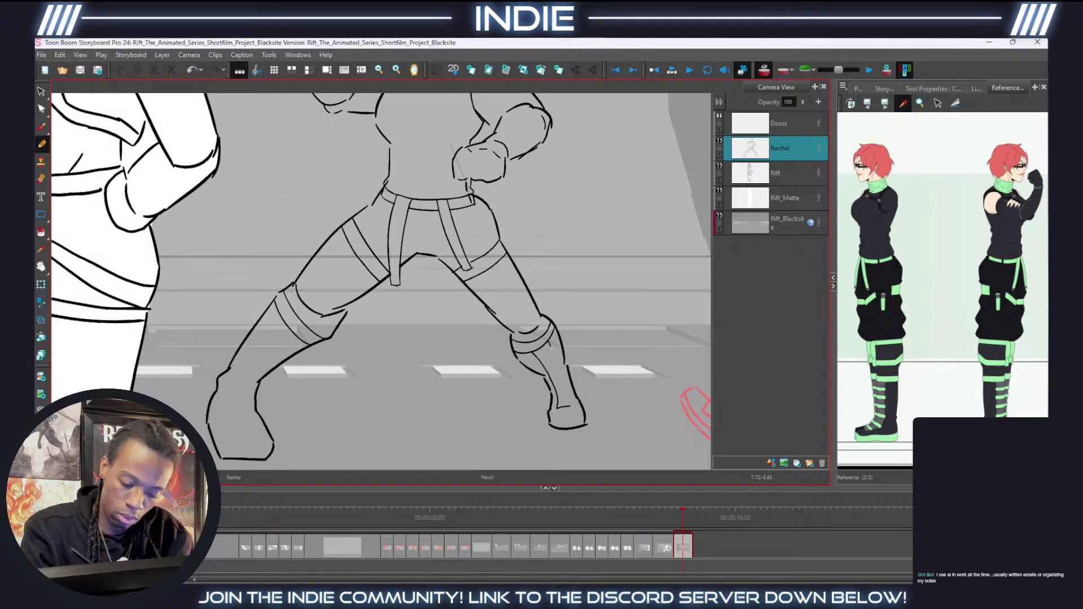
drag(550, 344, 566, 392)
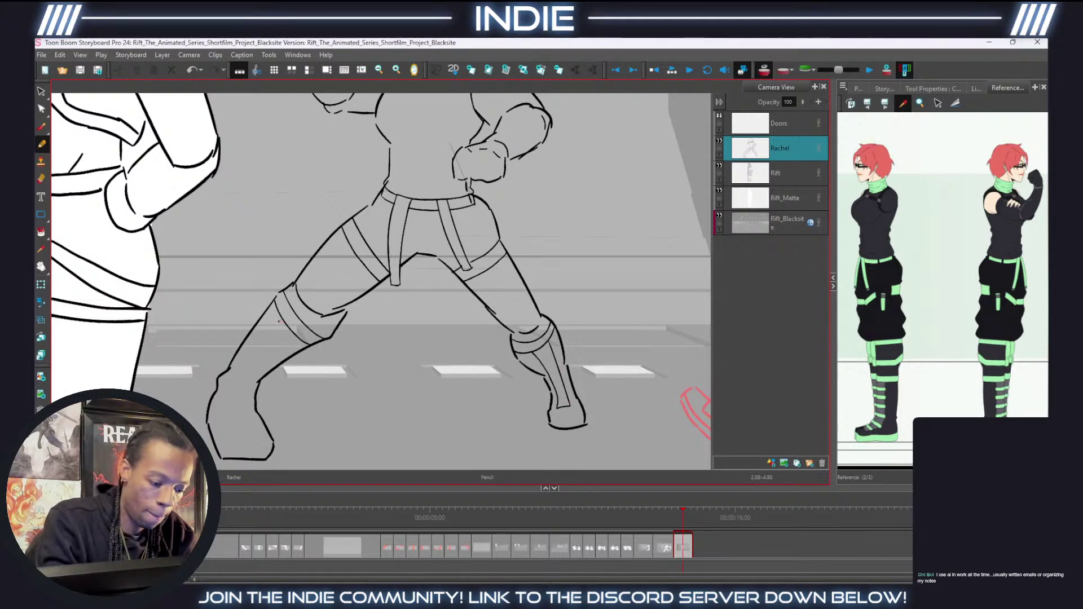
mouse_move(278, 320)
mouse_down()
mouse_move(224, 395)
mouse_move(227, 431)
mouse_move(254, 431)
mouse_move(252, 385)
mouse_move(294, 342)
mouse_up()
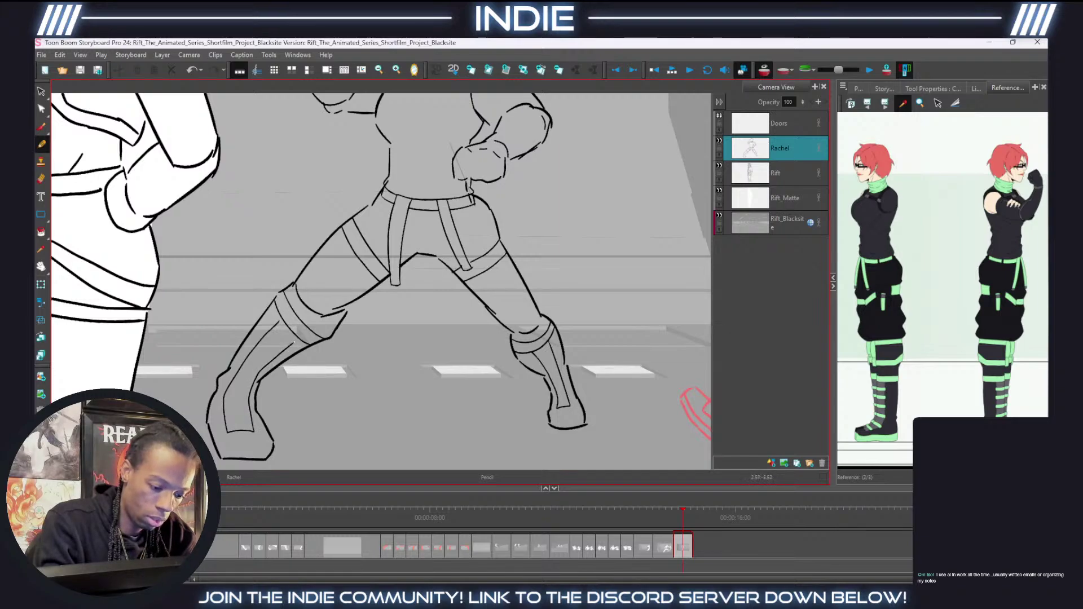
drag(217, 435, 266, 445)
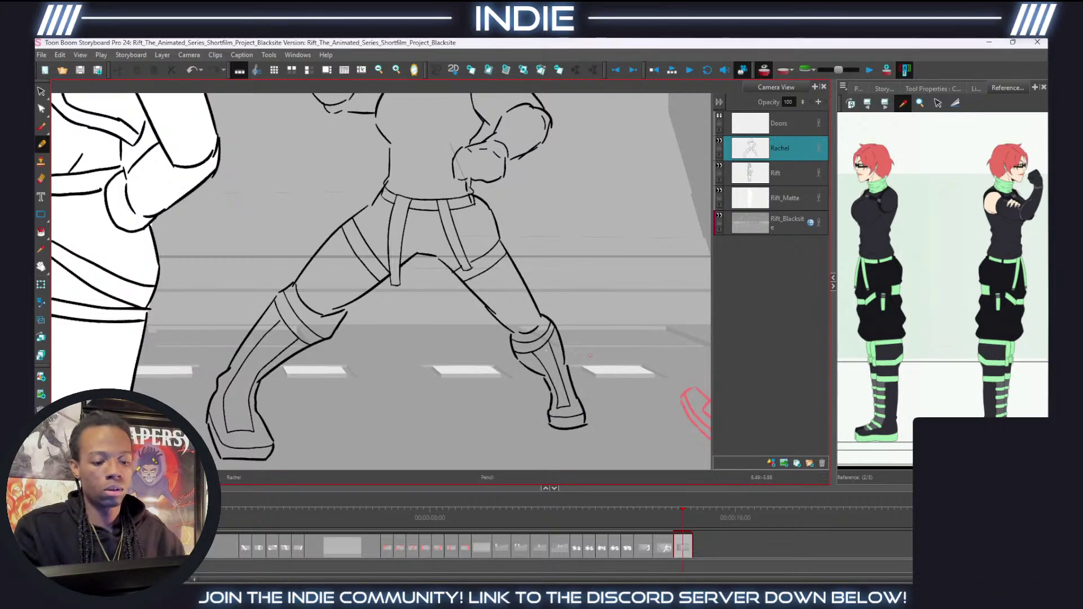
Draw the outer contour of Rachel's short hair, from the front lock over the crown to the pointed tips at her nape.
key(shift+m)
scroll(477, 234, down, 1)
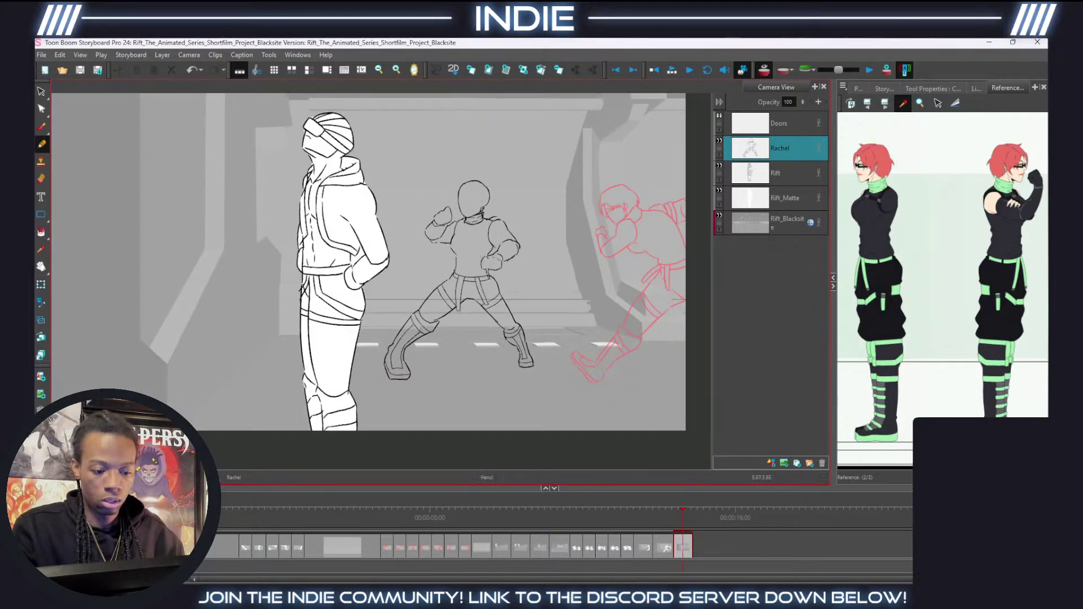
scroll(459, 185, up, 4)
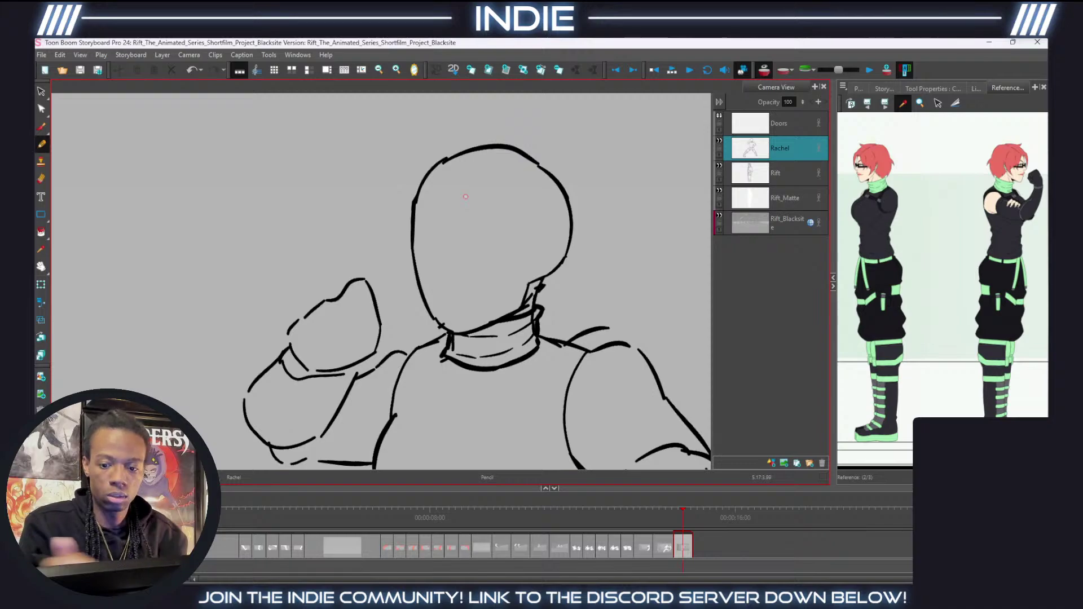
mouse_move(449, 195)
mouse_down()
mouse_move(424, 178)
mouse_move(398, 249)
mouse_up()
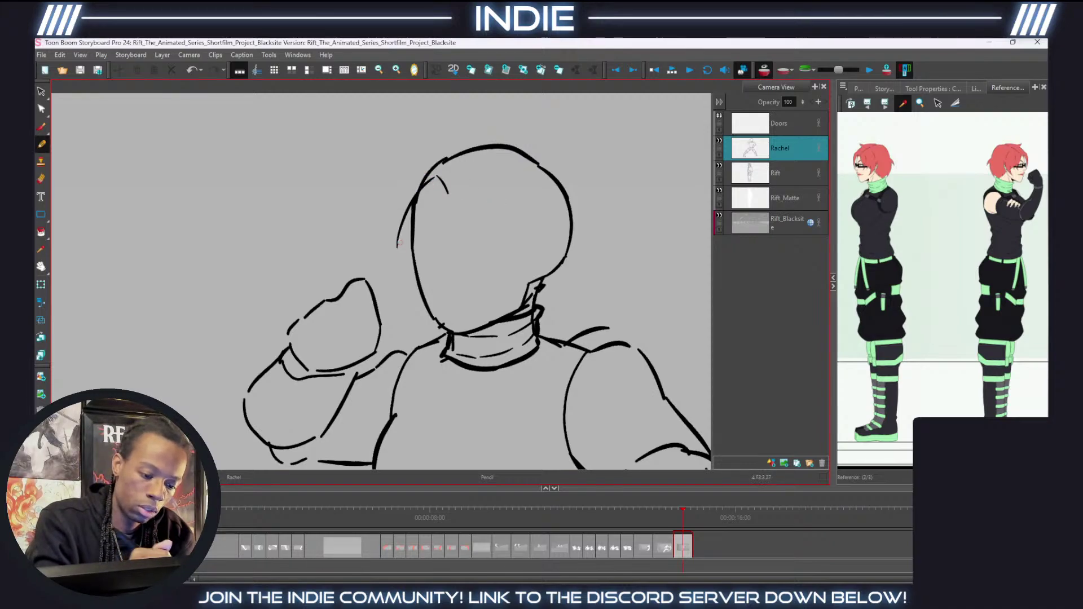
drag(404, 183, 397, 243)
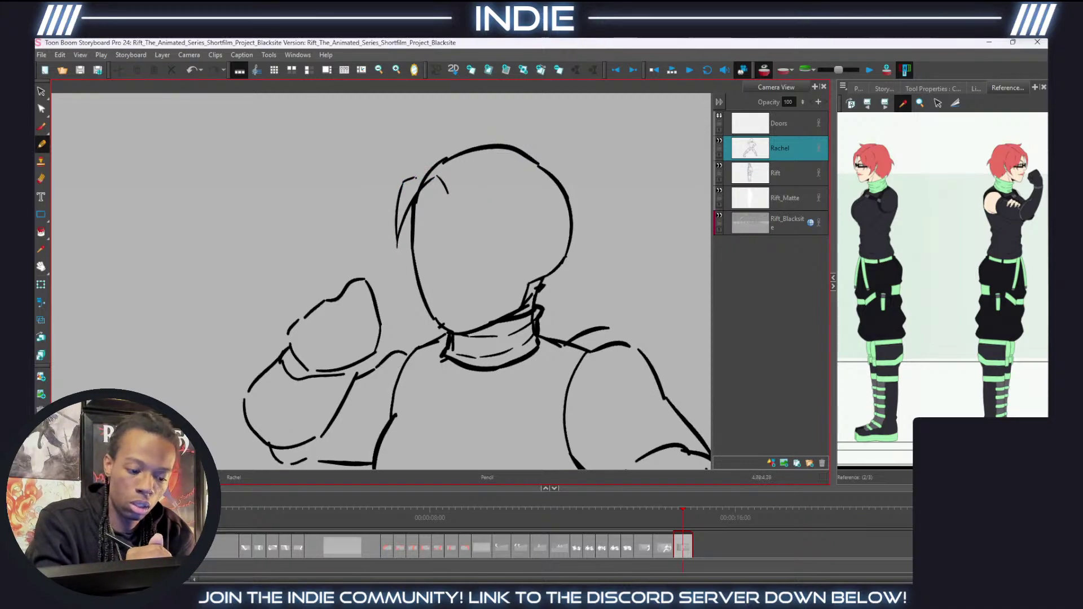
mouse_move(416, 177)
mouse_down()
mouse_move(428, 146)
mouse_move(556, 143)
mouse_move(593, 237)
mouse_up()
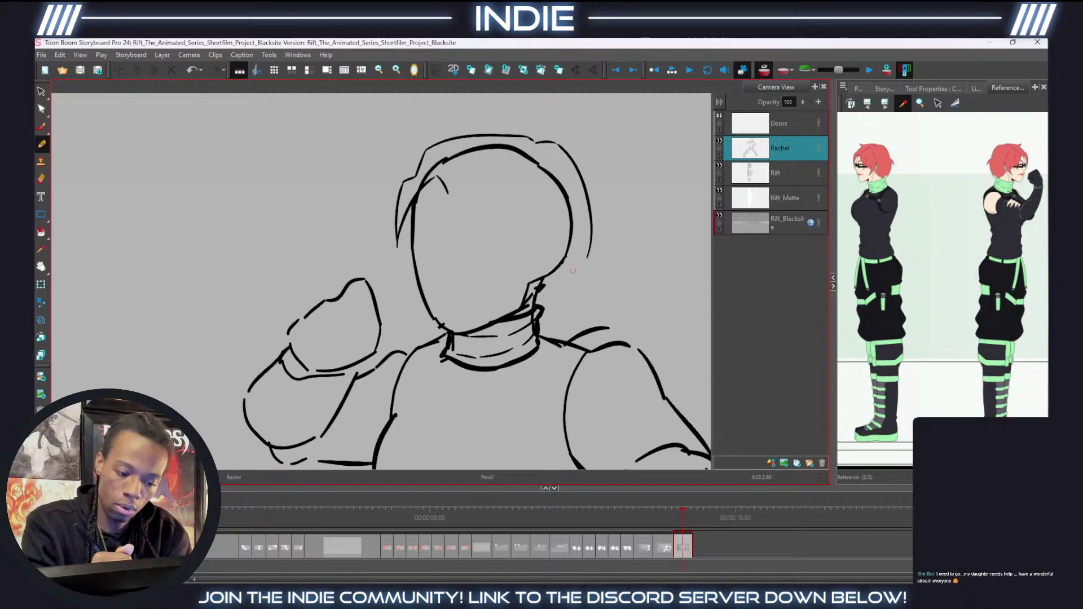
key(ctrl+z)
mouse_move(558, 143)
mouse_down()
mouse_move(587, 252)
mouse_move(613, 276)
mouse_move(564, 326)
mouse_up()
drag(571, 288, 534, 334)
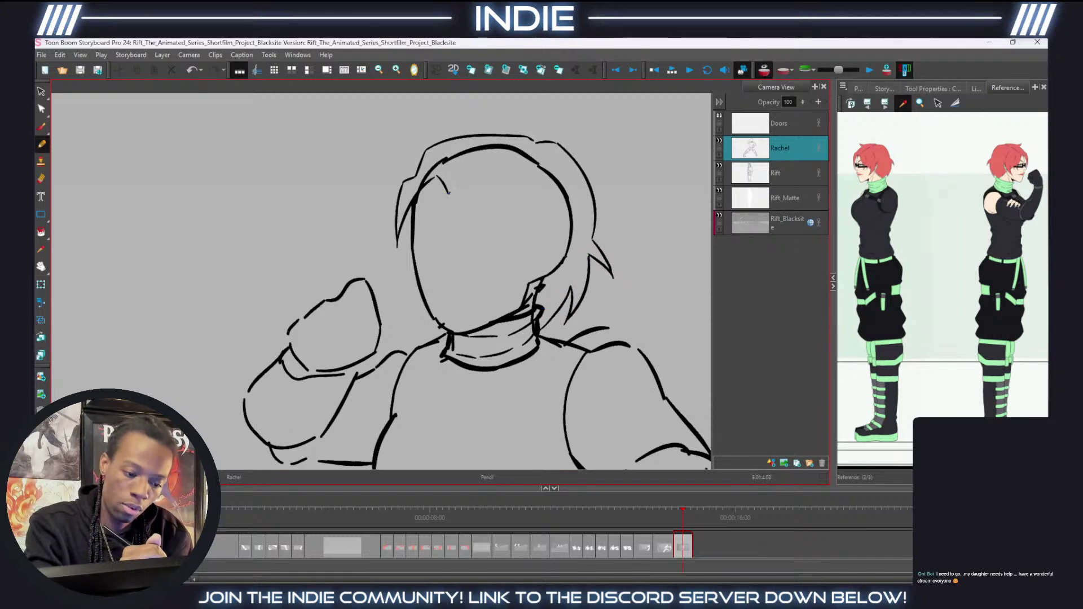
Draw Rachel's jagged fringe across her face, from the parting down to the hair beside her neck.
drag(449, 193, 459, 187)
mouse_move(459, 187)
mouse_down()
mouse_move(466, 240)
mouse_move(471, 205)
mouse_move(464, 235)
mouse_move(484, 234)
mouse_move(479, 263)
mouse_move(506, 251)
mouse_move(501, 273)
mouse_up()
key(ctrl+z)
key(ctrl+z)
key(ctrl+z)
mouse_move(503, 255)
mouse_down()
mouse_move(510, 269)
mouse_move(497, 285)
mouse_up()
key(ctrl+z)
key(ctrl+z)
mouse_move(531, 237)
mouse_down()
mouse_move(501, 282)
mouse_move(532, 258)
mouse_move(506, 315)
mouse_up()
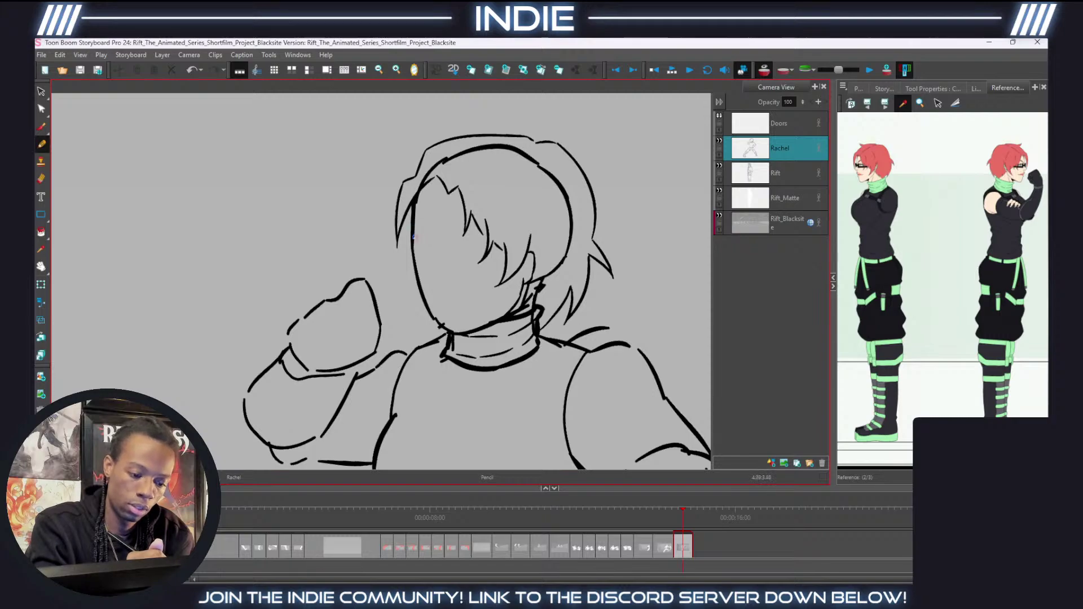
mouse_move(421, 226)
mouse_down()
mouse_move(413, 257)
mouse_move(429, 277)
mouse_up()
key(ctrl+z)
key(ctrl+z)
key(ctrl+z)
key(ctrl+z)
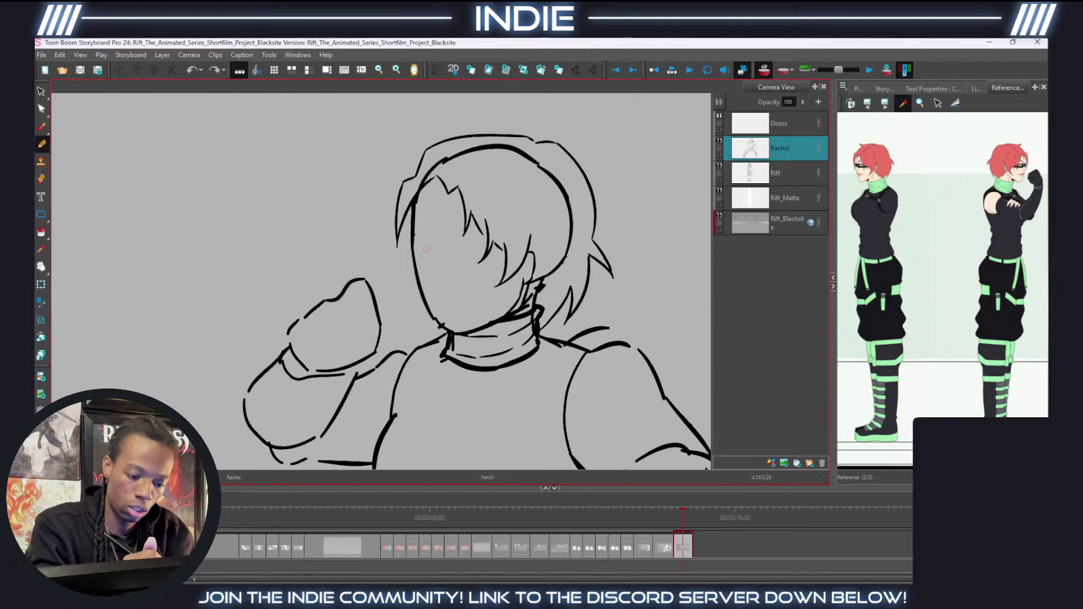
drag(425, 236, 422, 249)
mouse_move(423, 243)
mouse_down()
mouse_move(414, 262)
mouse_move(431, 276)
mouse_up()
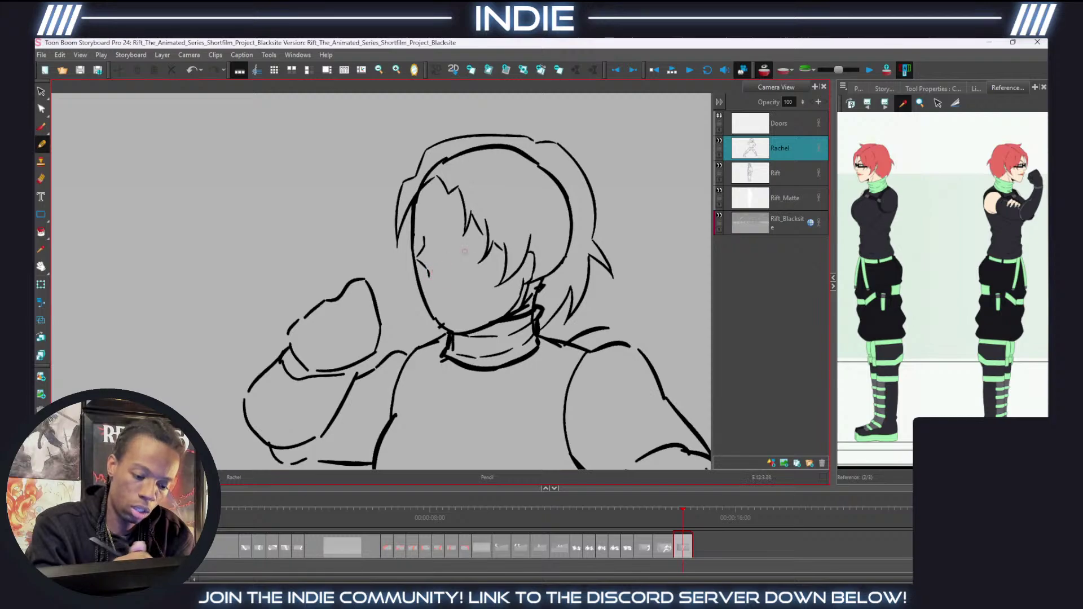
key(ctrl+z)
key(ctrl+z)
key(ctrl+z)
key(ctrl+z)
Erase the skull outline inside Rachel's hair, keeping the front line of her face.
key(alt+e)
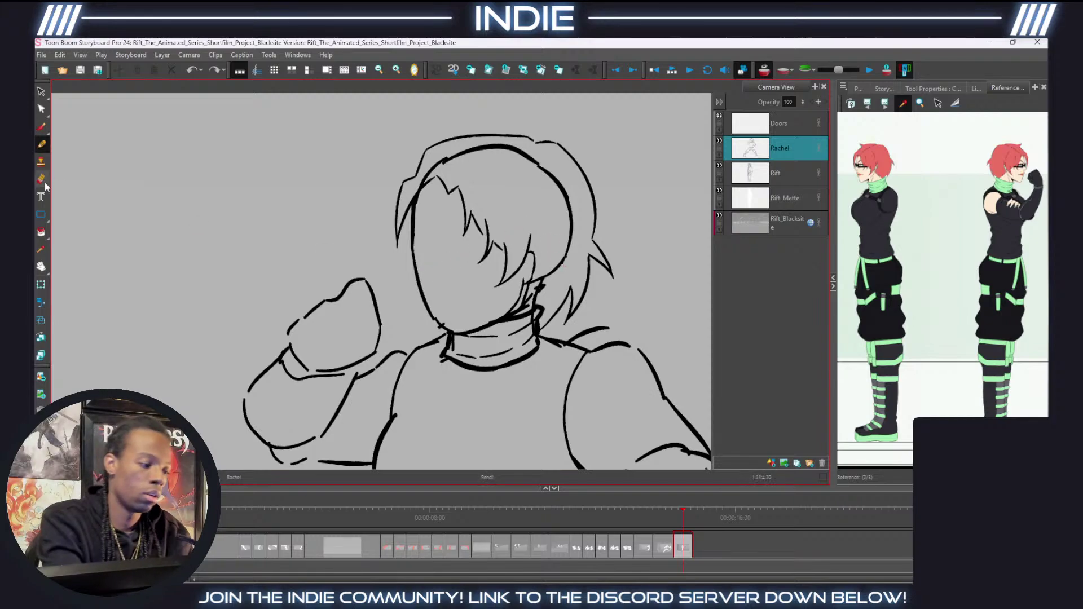
mouse_move(542, 278)
mouse_down()
mouse_move(569, 199)
mouse_move(513, 153)
mouse_move(424, 174)
mouse_up()
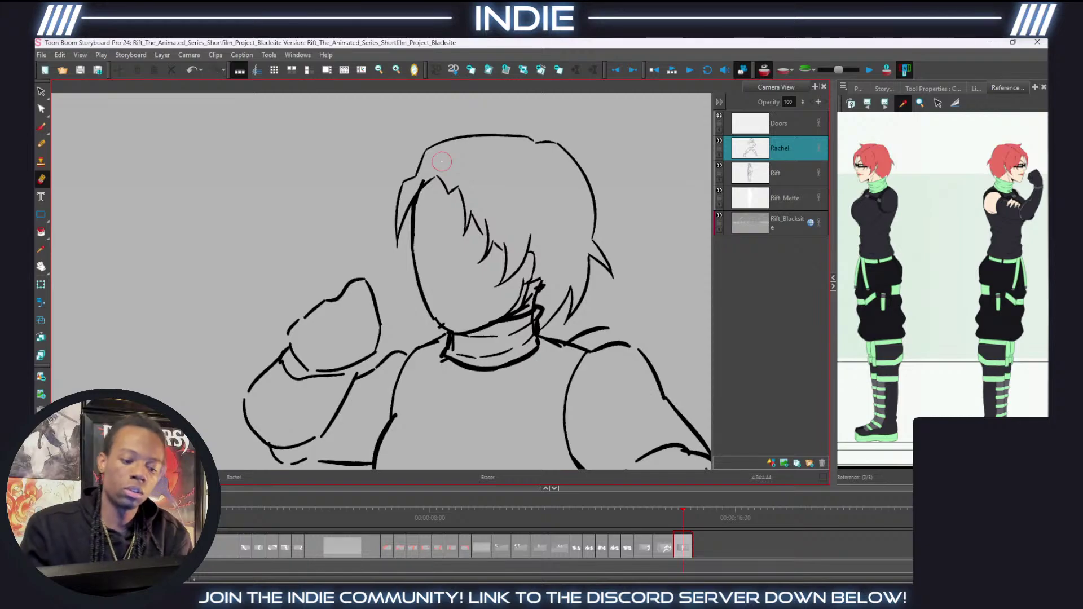
click(42, 145)
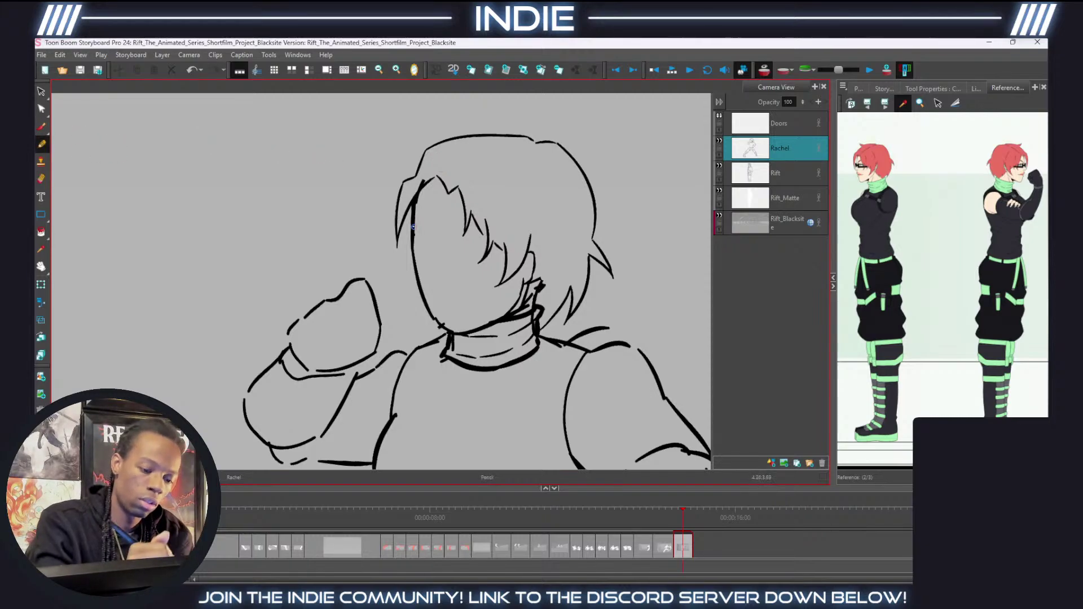
key(shift+m)
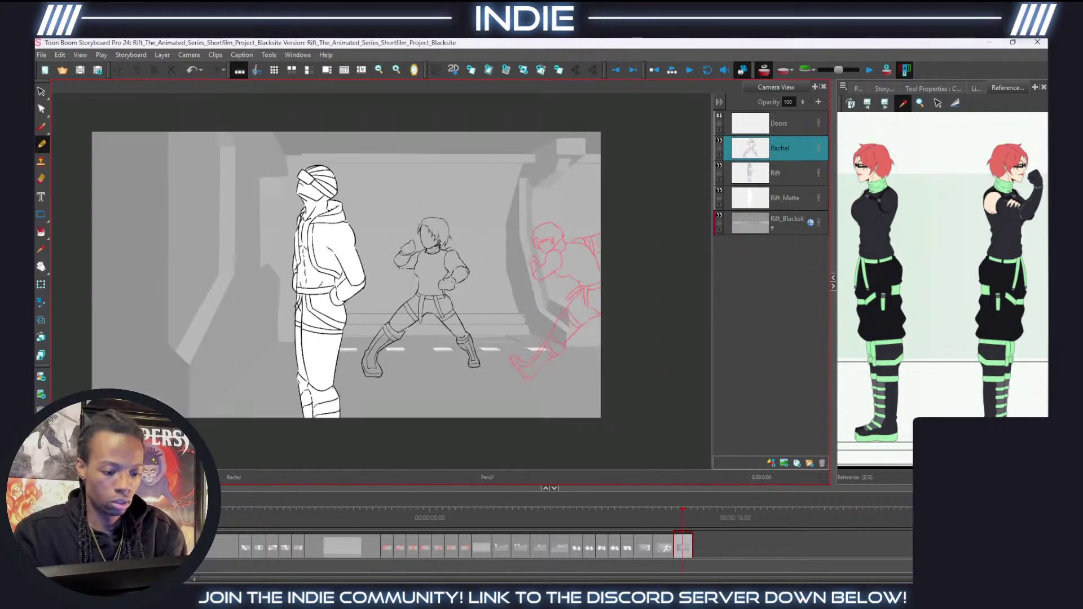
Lasso Rachel's head and hair and scale them down slightly.
scroll(357, 302, up, 1)
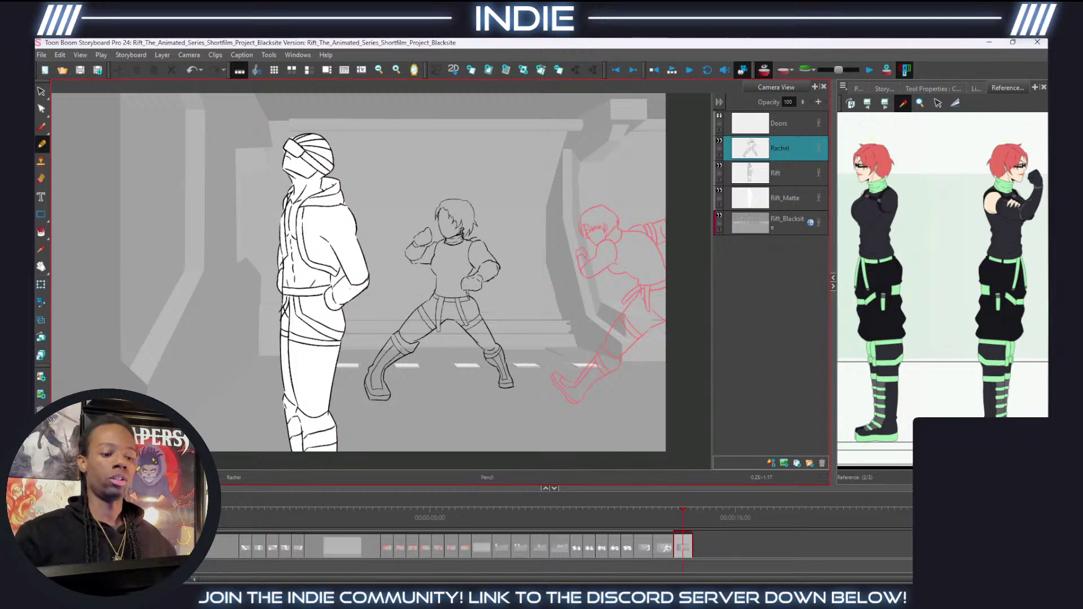
scroll(442, 205, up, 5)
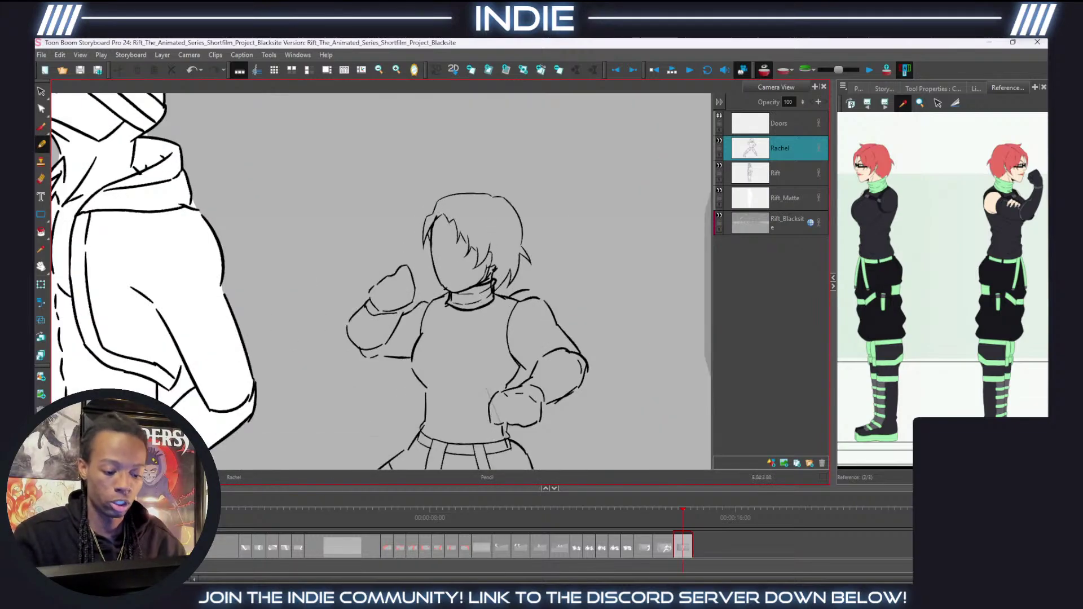
key(alt+s)
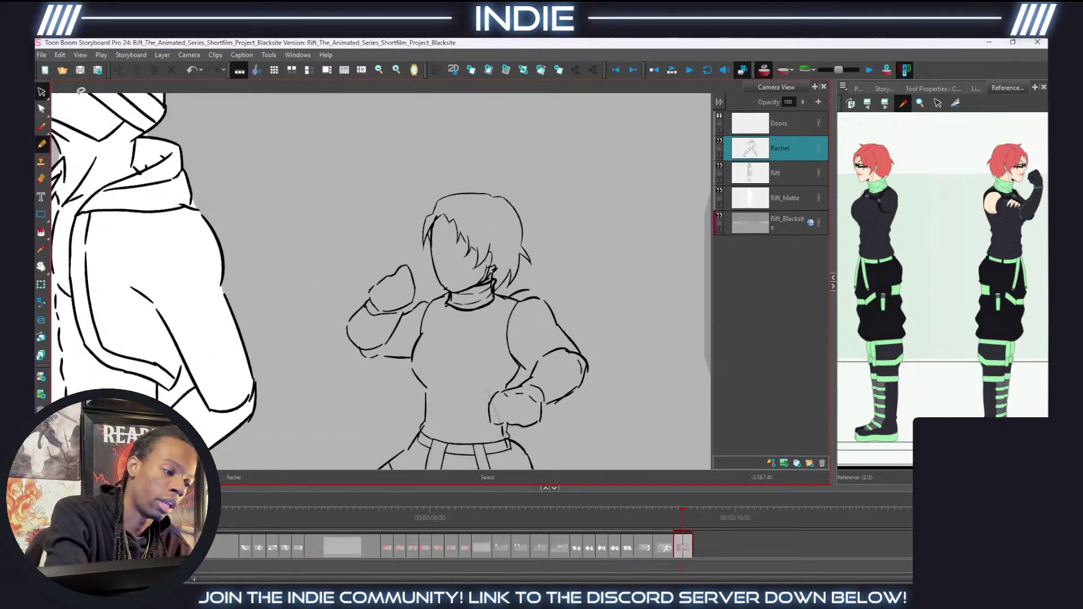
mouse_move(534, 182)
mouse_down()
mouse_move(525, 268)
mouse_move(495, 272)
mouse_move(421, 249)
mouse_move(528, 196)
mouse_up()
drag(529, 192, 523, 196)
drag(487, 264, 489, 262)
click(551, 214)
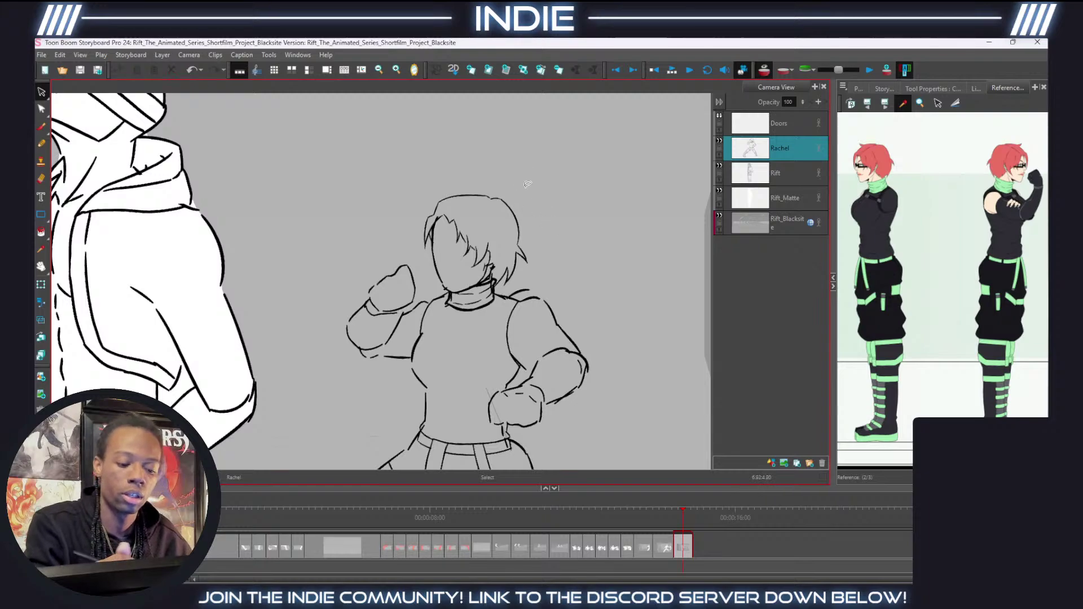
Reselect Rachel's head and hair and shrink them further, keeping the head seated on her collar.
mouse_move(525, 181)
mouse_down()
mouse_move(421, 218)
mouse_move(502, 276)
mouse_up()
drag(474, 193, 474, 205)
drag(531, 249, 477, 247)
click(656, 207)
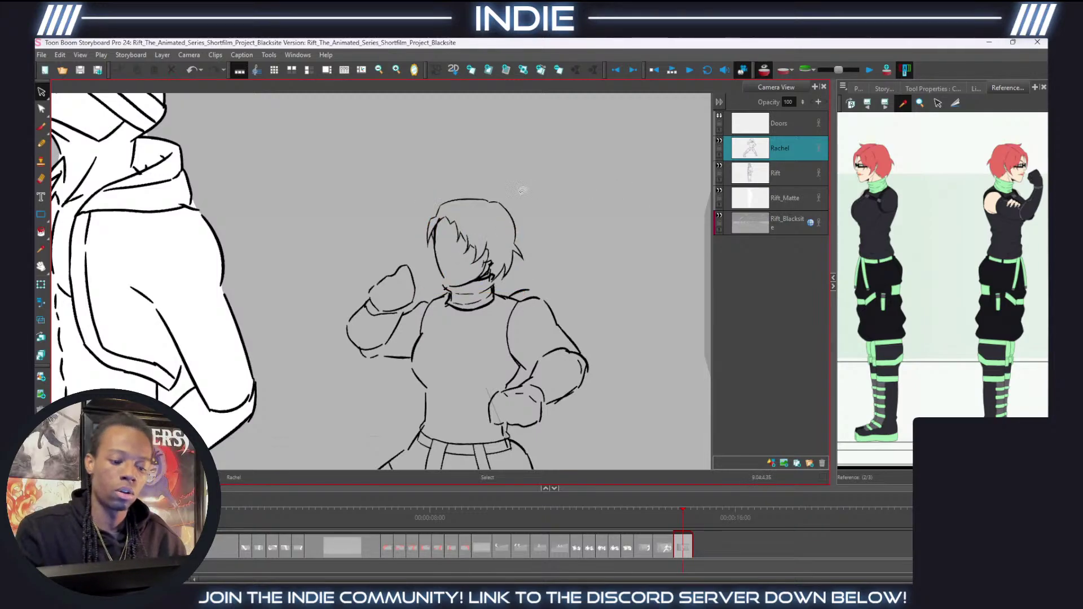
scroll(523, 191, down, 3)
scroll(502, 199, up, 3)
key(ctrl+z)
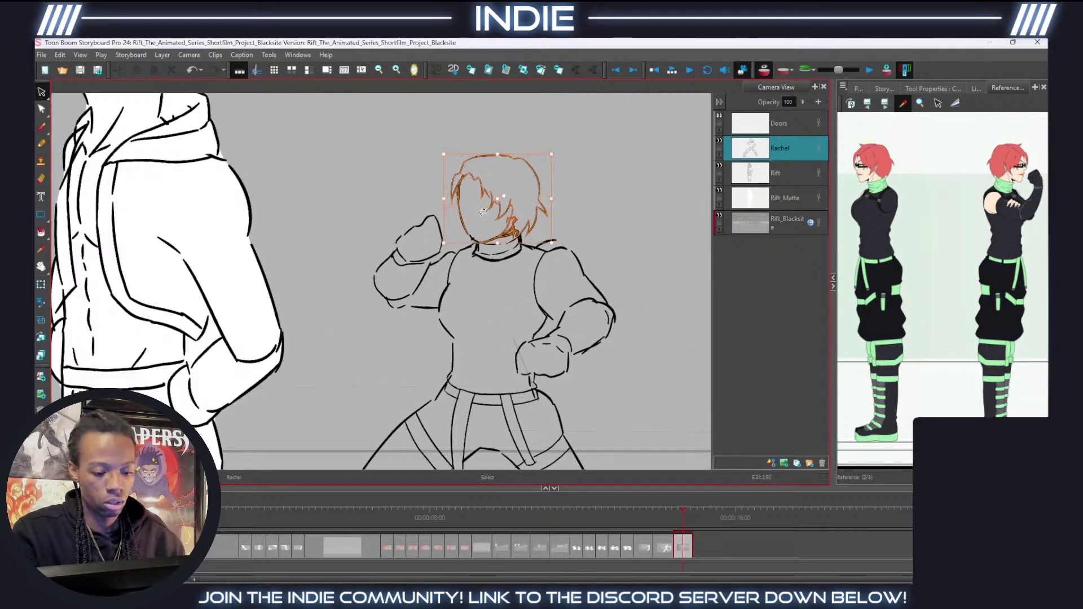
scroll(471, 243, down, 3)
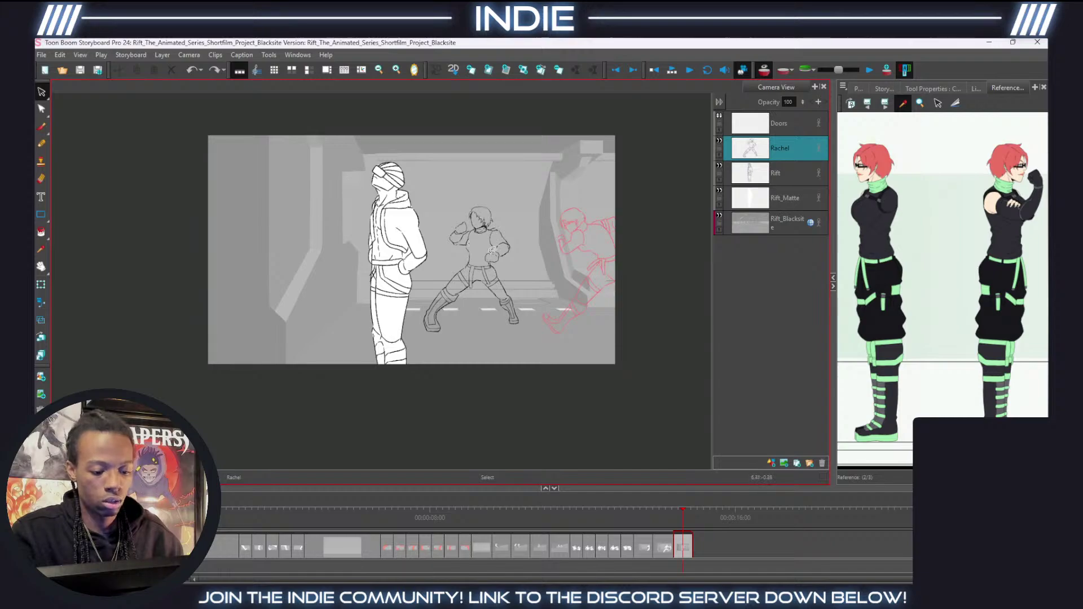
Erase the upper-arm outline of Rachel's lowered arm and redraw it slimmer from shoulder to elbow.
scroll(471, 243, up, 4)
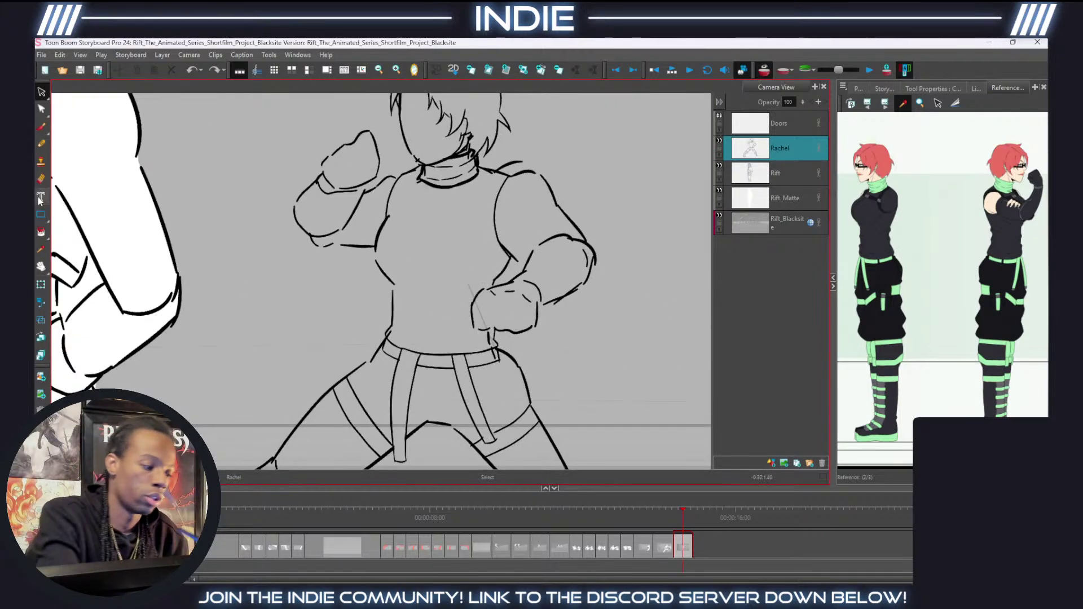
click(41, 179)
mouse_move(543, 175)
mouse_down()
mouse_move(514, 178)
mouse_move(510, 162)
mouse_move(500, 165)
mouse_move(543, 176)
mouse_move(584, 242)
mouse_up()
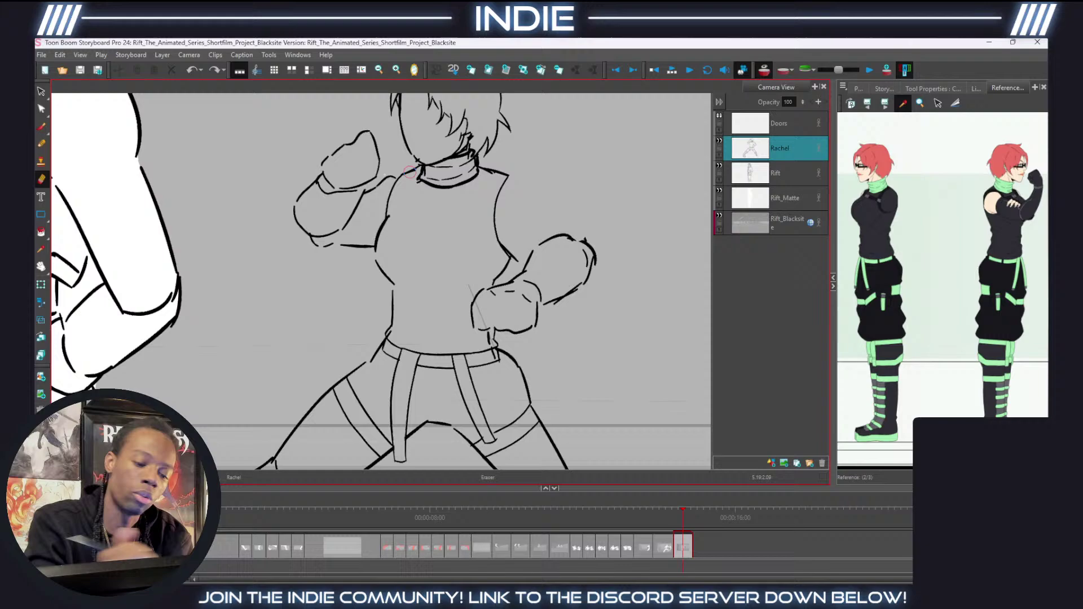
click(41, 143)
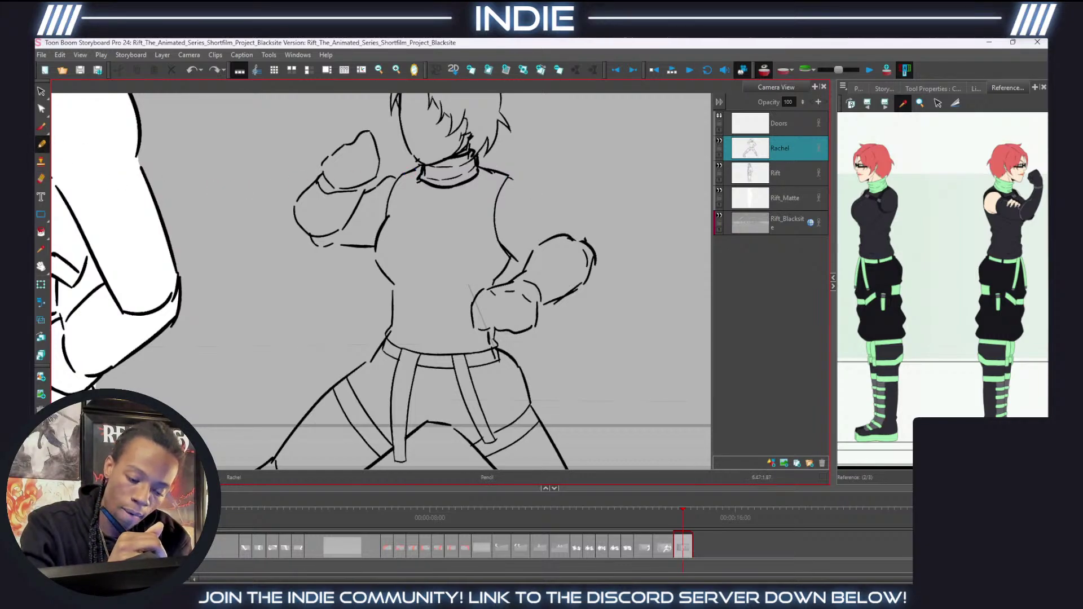
drag(509, 178, 565, 232)
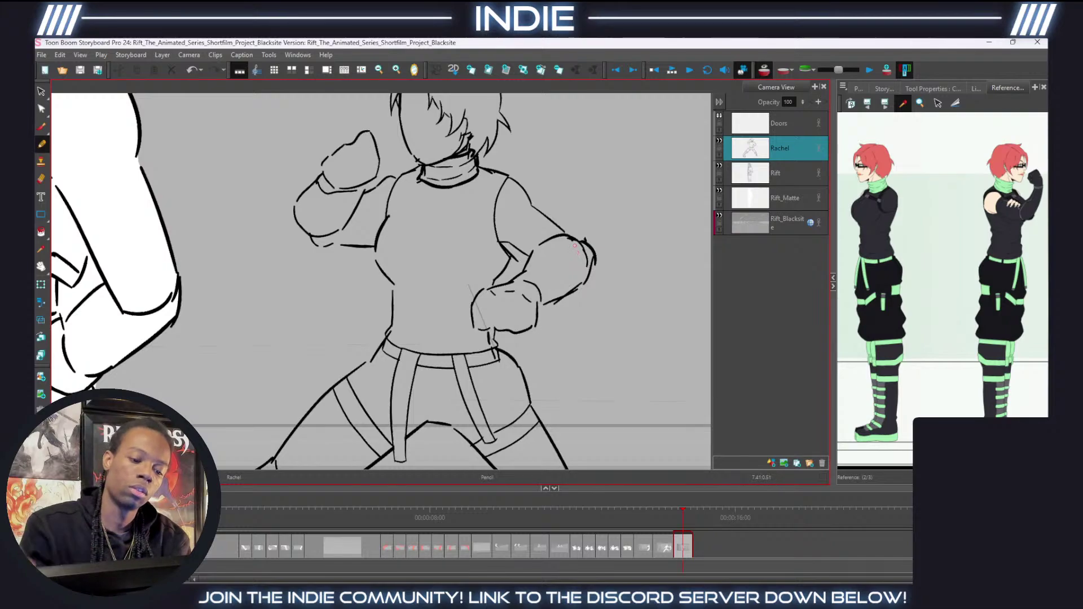
Erase the elbow and outer forearm outline of Rachel's lowered arm and redraw it as a slimmer curve down to her fist.
click(41, 178)
mouse_move(586, 243)
mouse_down()
mouse_move(592, 264)
mouse_move(588, 252)
mouse_move(555, 302)
mouse_up()
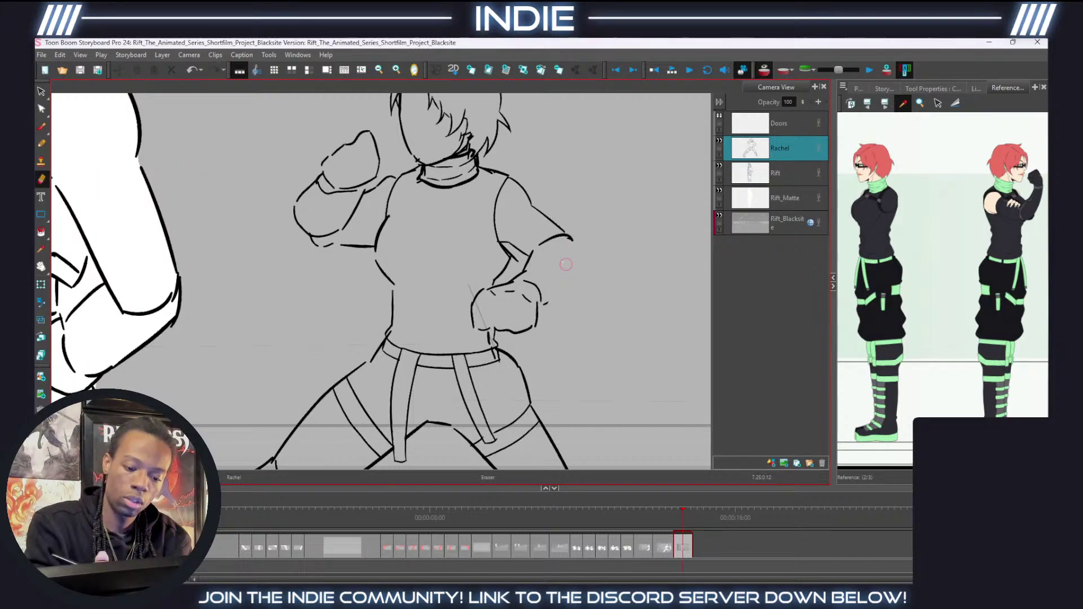
click(42, 144)
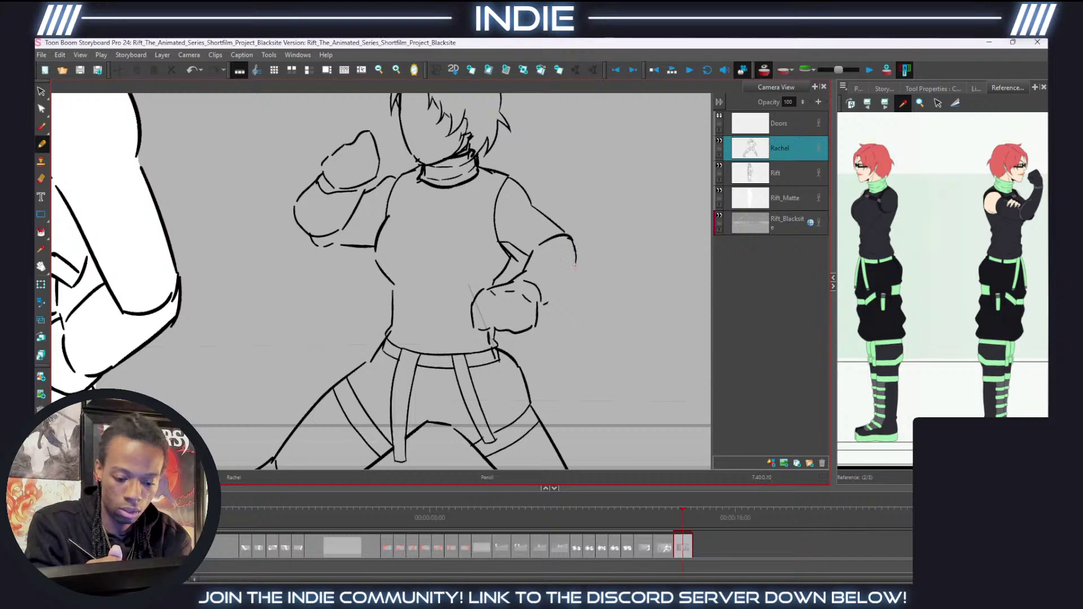
drag(575, 264, 538, 306)
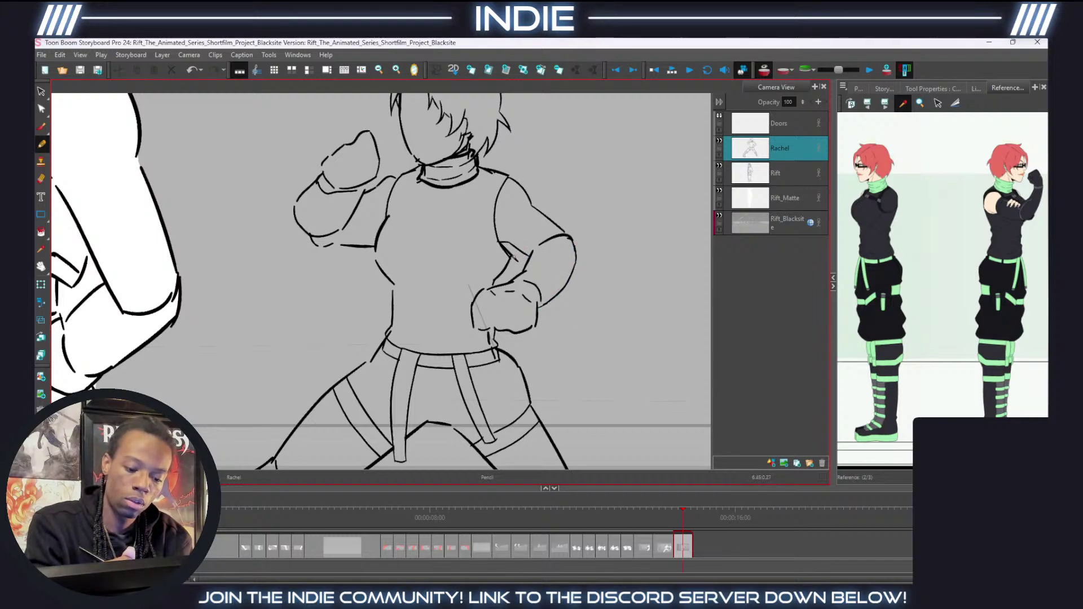
Clean up the overlapping lines at the inner elbow of Rachel's lowered arm.
drag(522, 250, 503, 272)
key(ctrl+z)
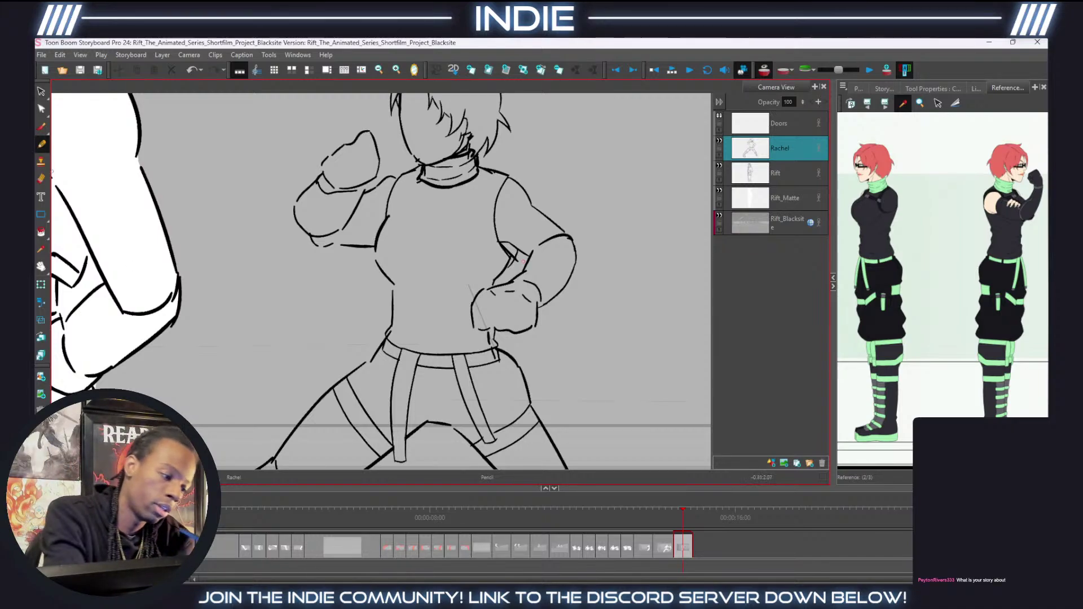
click(41, 179)
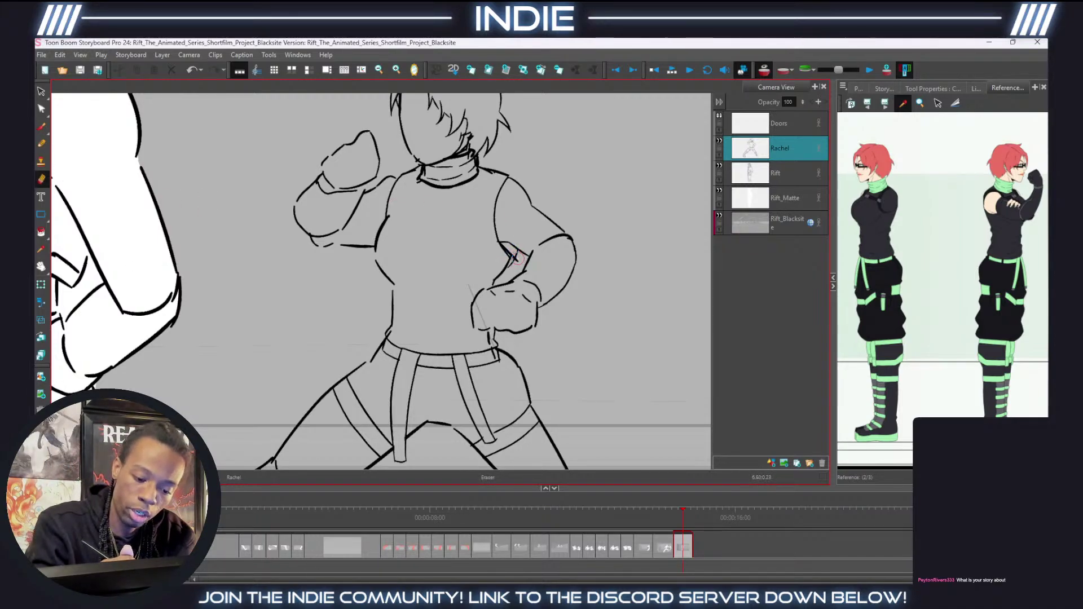
drag(514, 257, 511, 251)
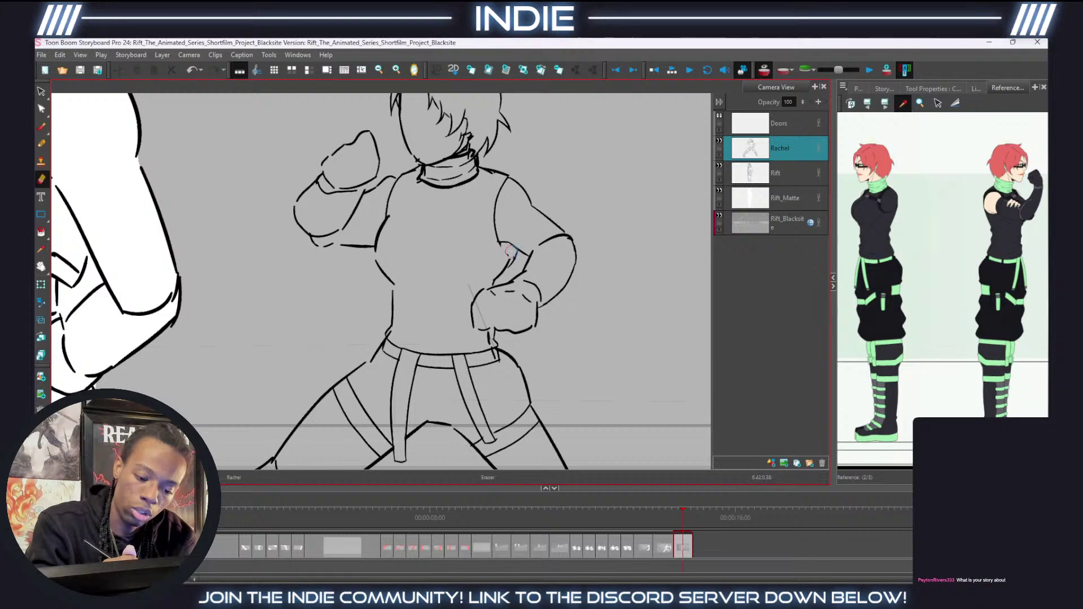
Close the gaps in Rachel's raised-arm outline at the shoulder and elbow and extend the line of her chest.
click(43, 145)
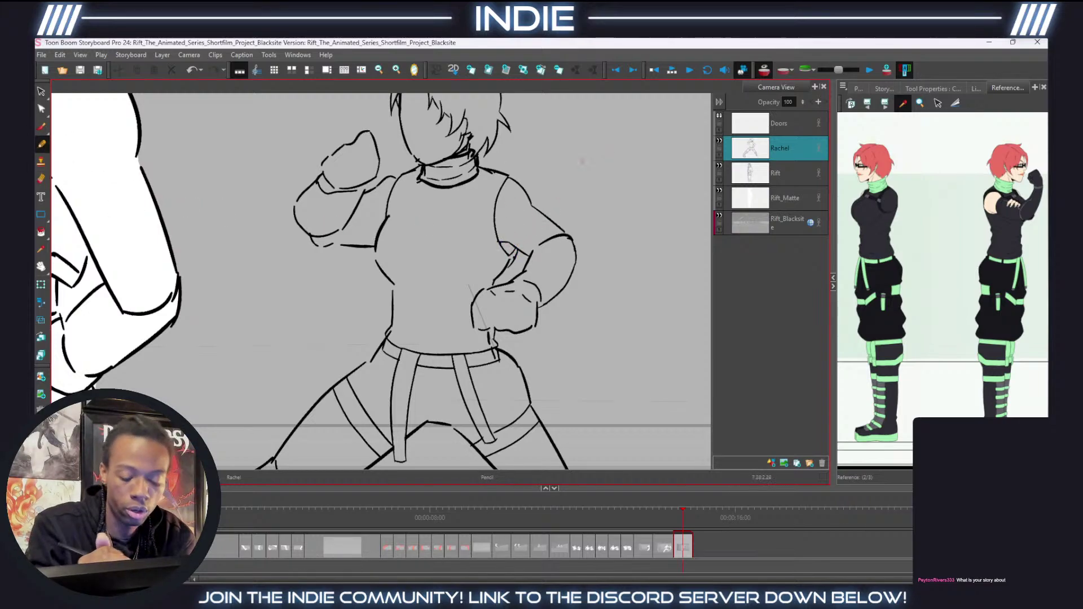
mouse_move(388, 216)
mouse_down()
mouse_move(417, 202)
mouse_move(405, 206)
mouse_up()
key(ctrl+z)
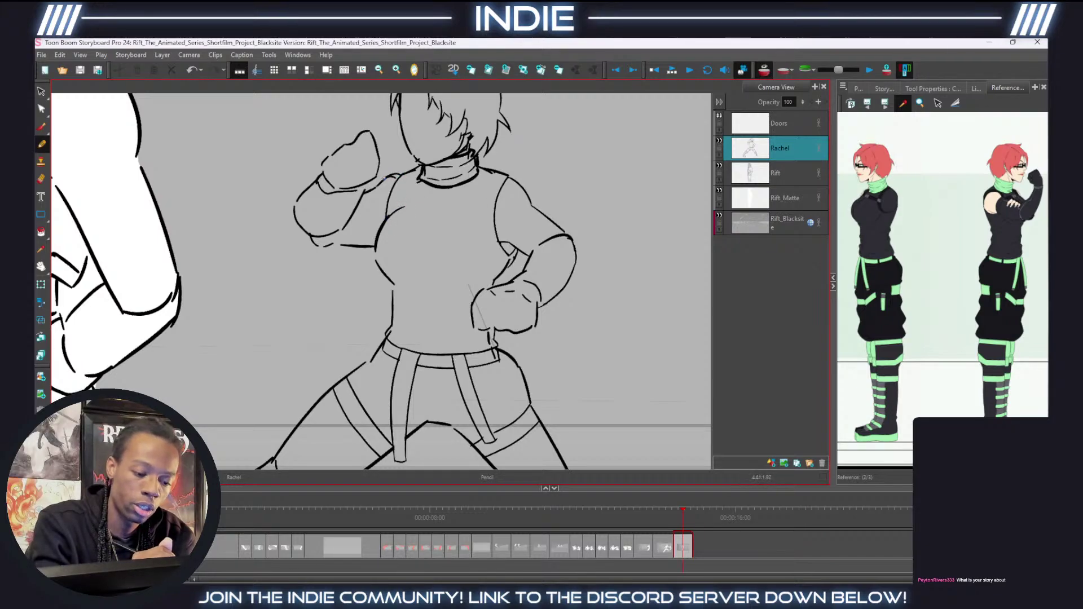
mouse_move(311, 238)
mouse_down()
mouse_move(376, 244)
mouse_move(440, 284)
mouse_move(474, 281)
mouse_up()
key(ctrl+z)
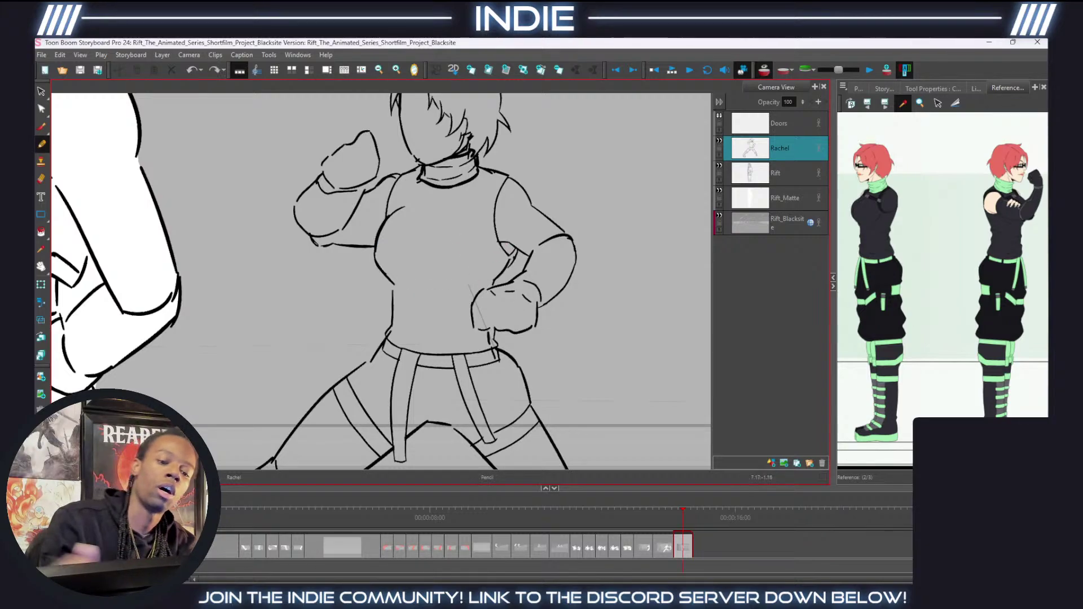
Erase the front contour of Rachel's chest and redraw it with an under-bust line and a side line running to the waist.
key(shift+m)
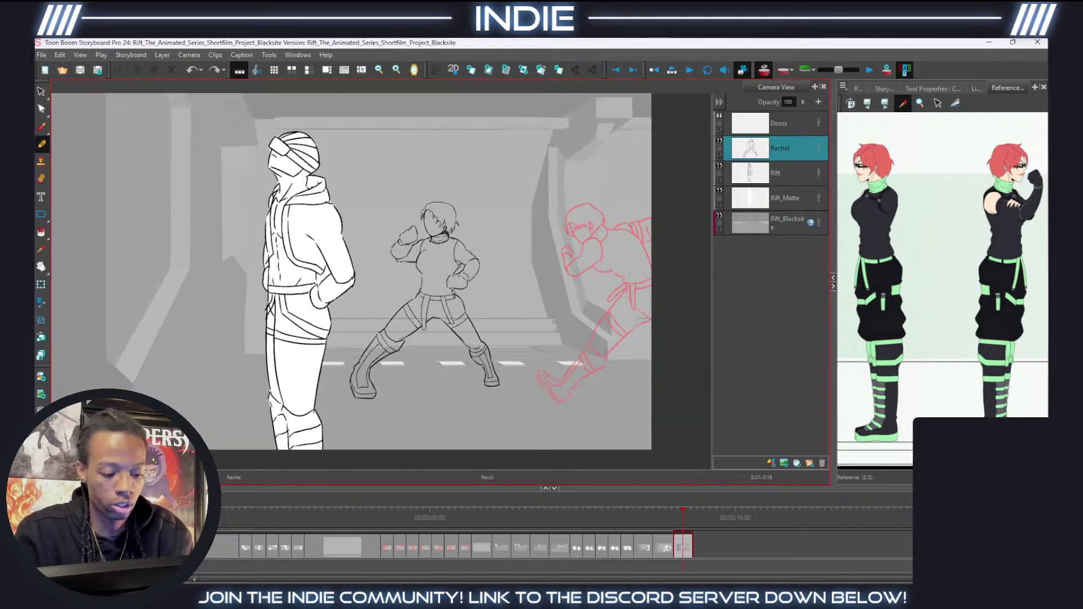
key(shift+m)
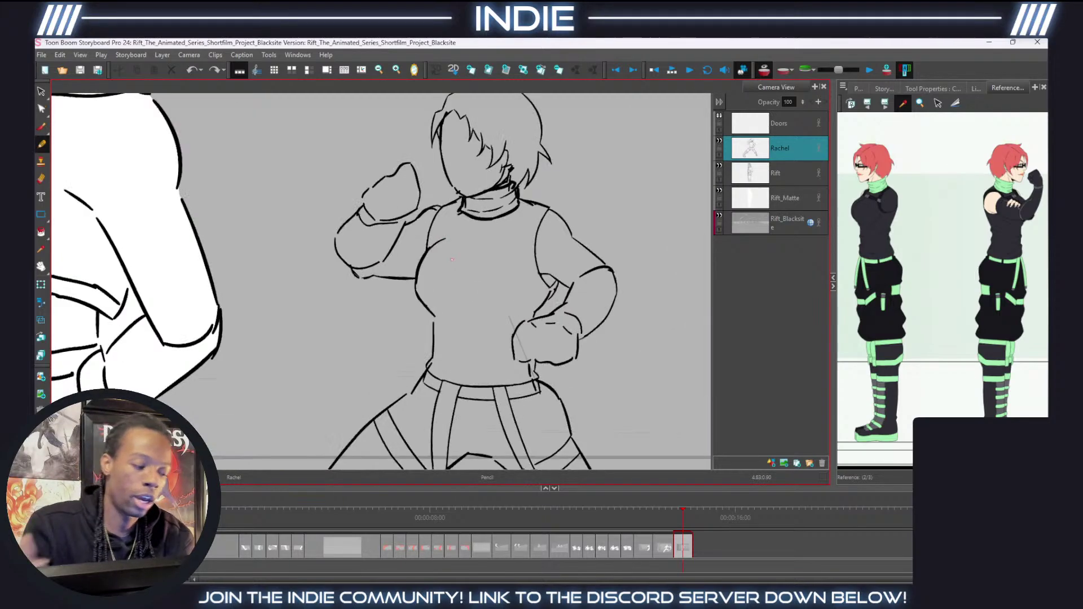
click(41, 180)
mouse_move(446, 237)
mouse_down()
mouse_move(417, 280)
mouse_move(427, 311)
mouse_up()
click(42, 144)
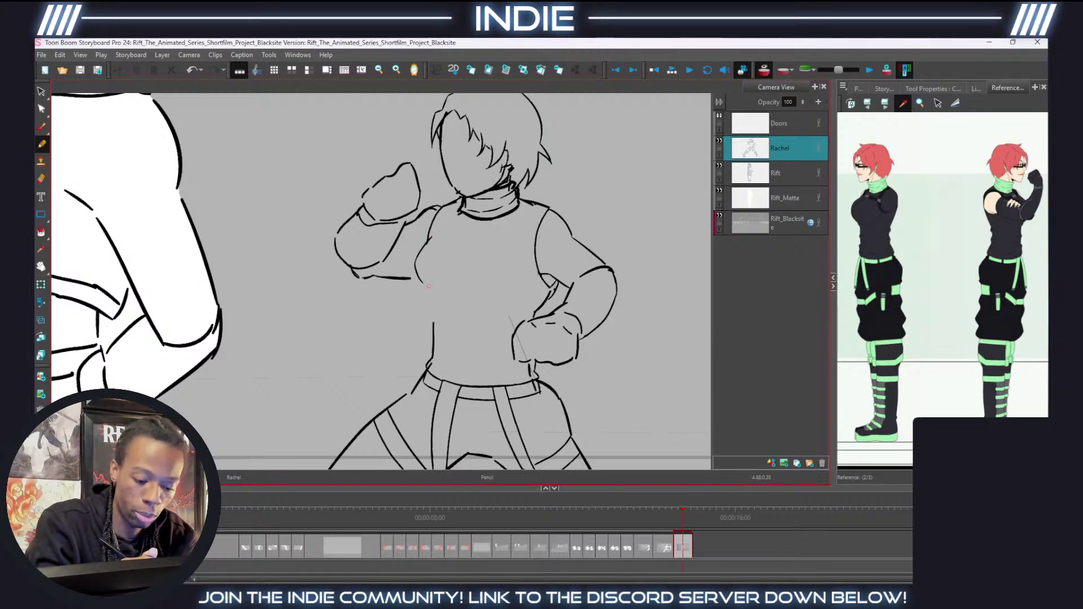
drag(429, 286, 513, 290)
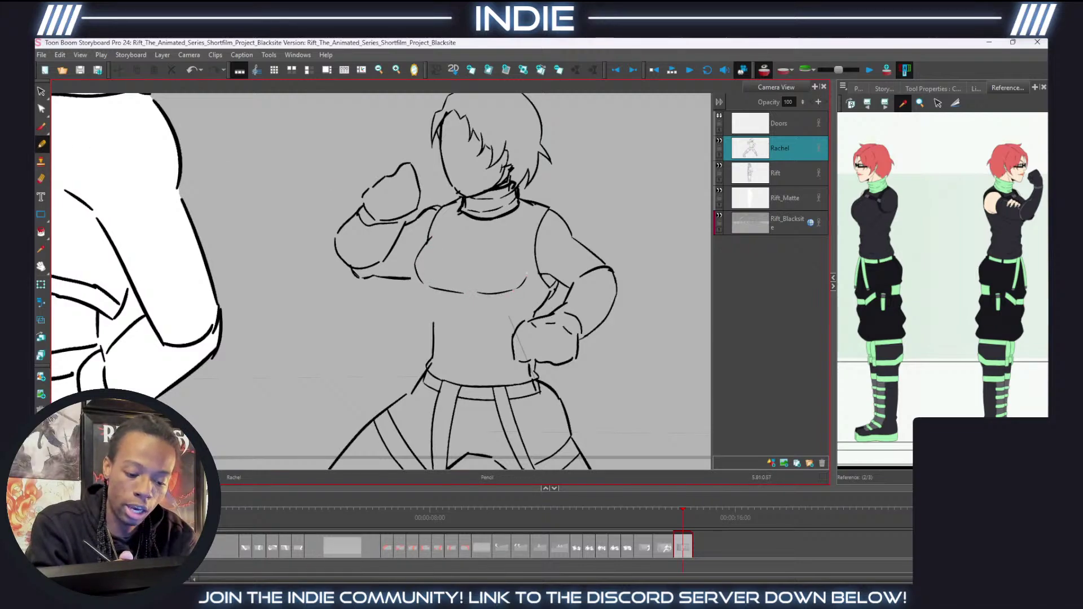
drag(421, 286, 435, 328)
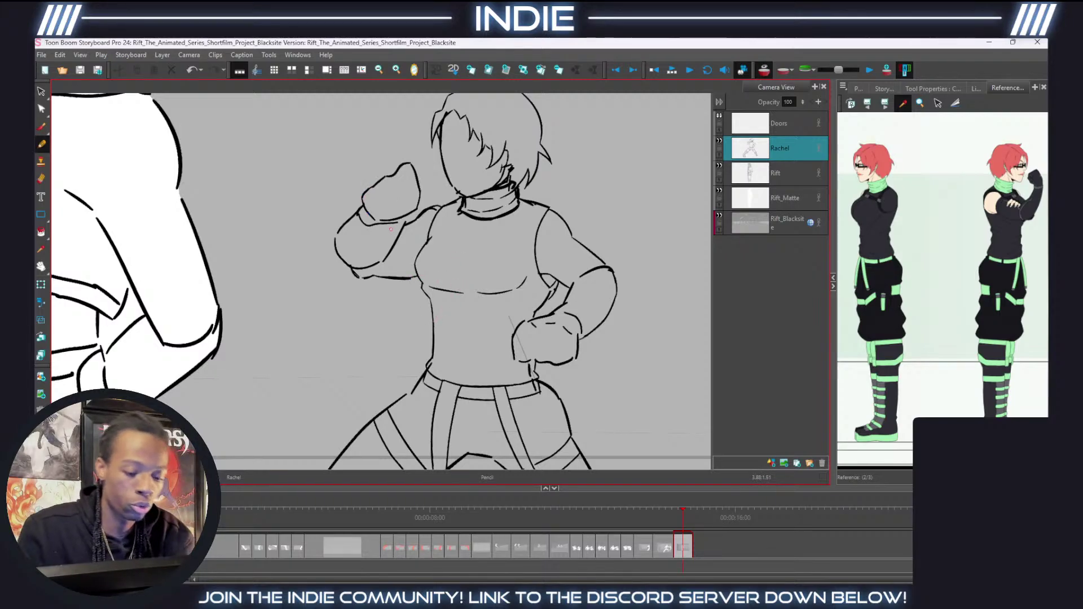
Erase the lower front line of Rachel's face and redraw it as a straighter jaw tapering down to the collar.
scroll(394, 227, down, 4)
scroll(424, 168, up, 6)
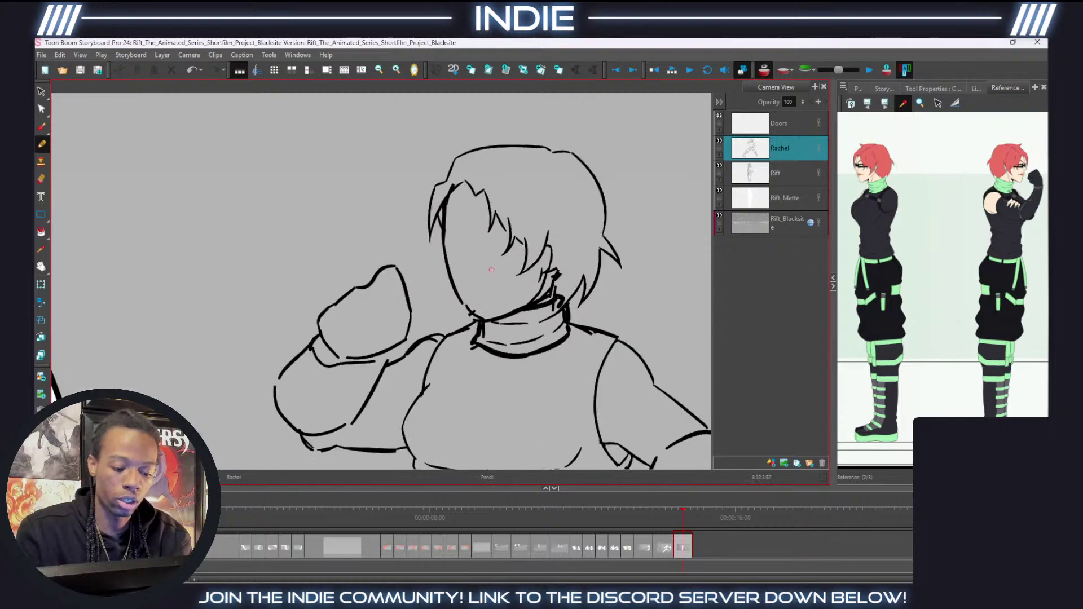
scroll(492, 270, up, 3)
key(alt+e)
mouse_move(420, 252)
mouse_down()
mouse_move(433, 301)
mouse_move(460, 335)
mouse_up()
click(42, 143)
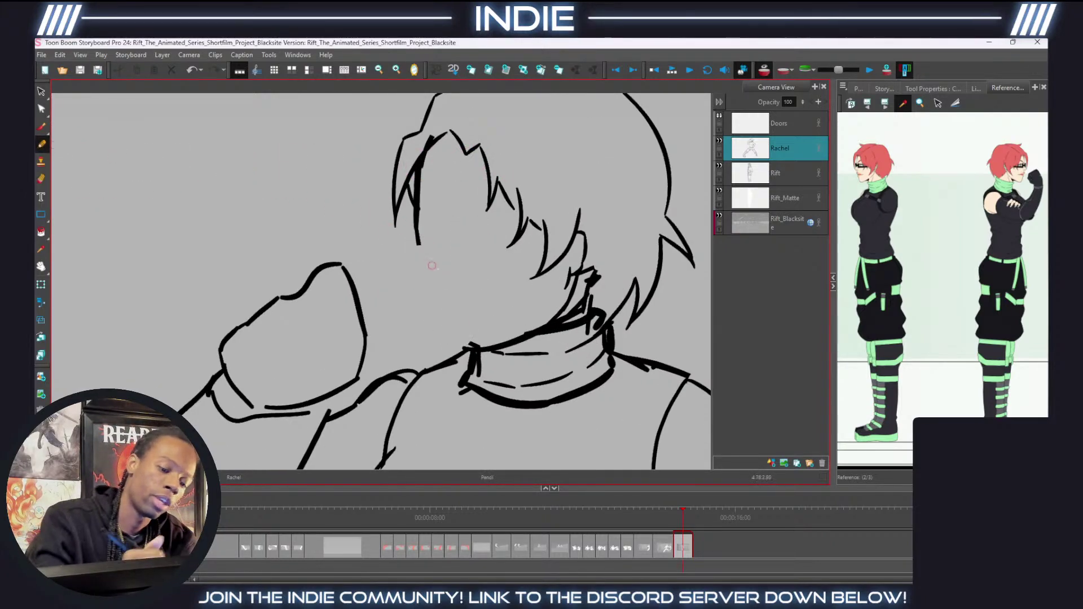
drag(419, 244, 459, 341)
key(ctrl+z)
mouse_move(418, 242)
mouse_down()
mouse_move(461, 340)
mouse_move(479, 348)
mouse_up()
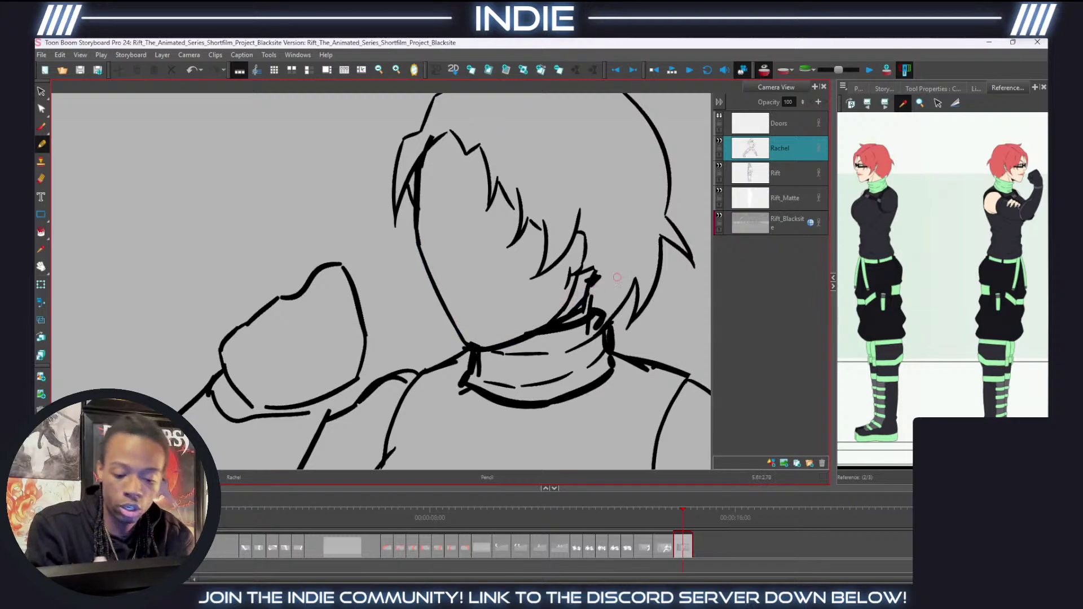
scroll(496, 231, down, 6)
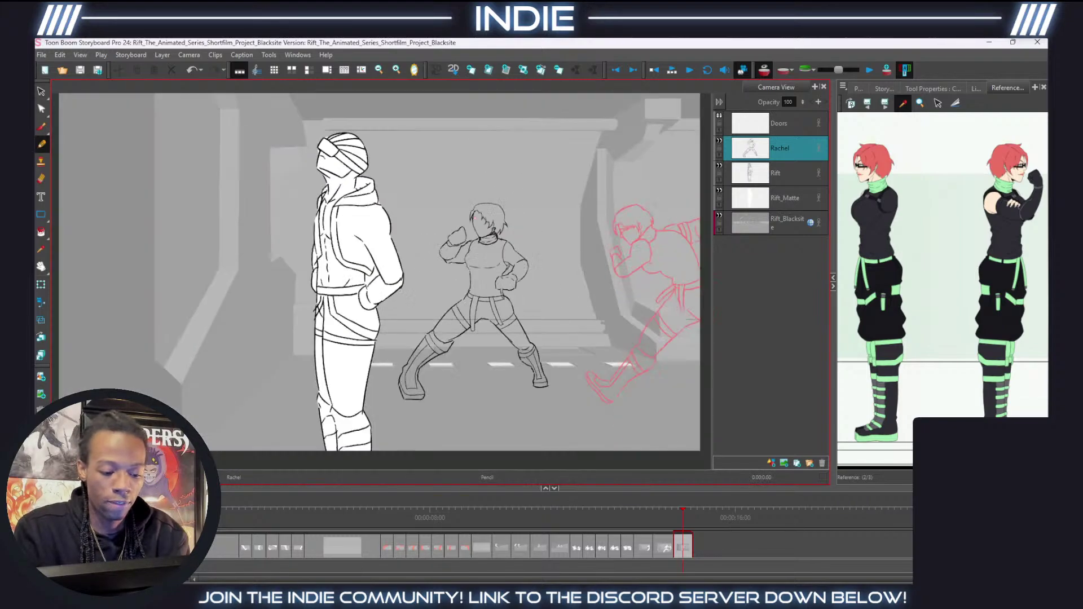
scroll(498, 362, up, 4)
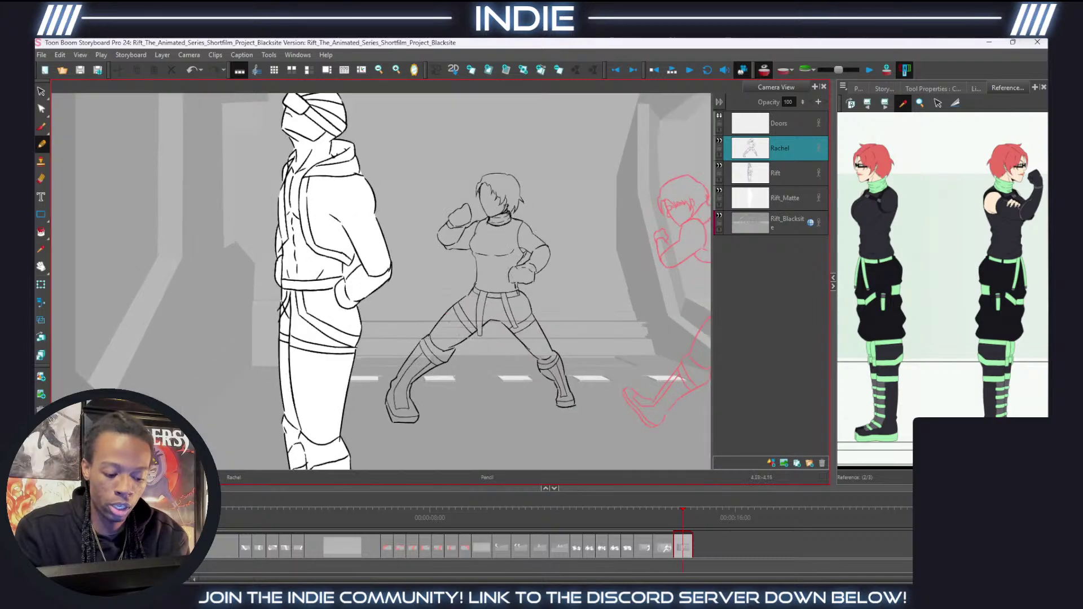
scroll(498, 362, up, 4)
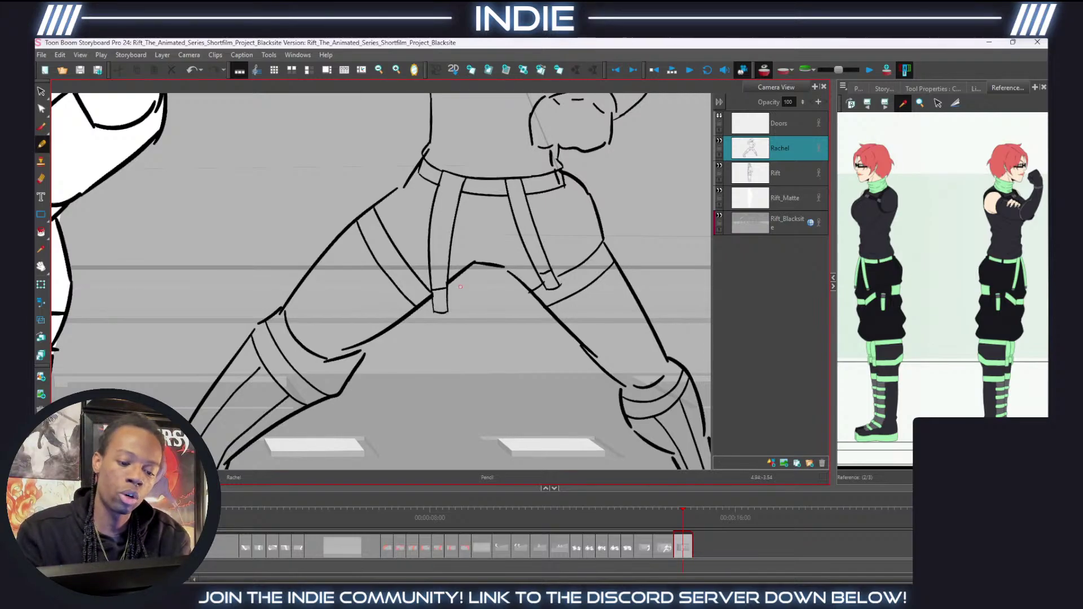
scroll(396, 307, down, 5)
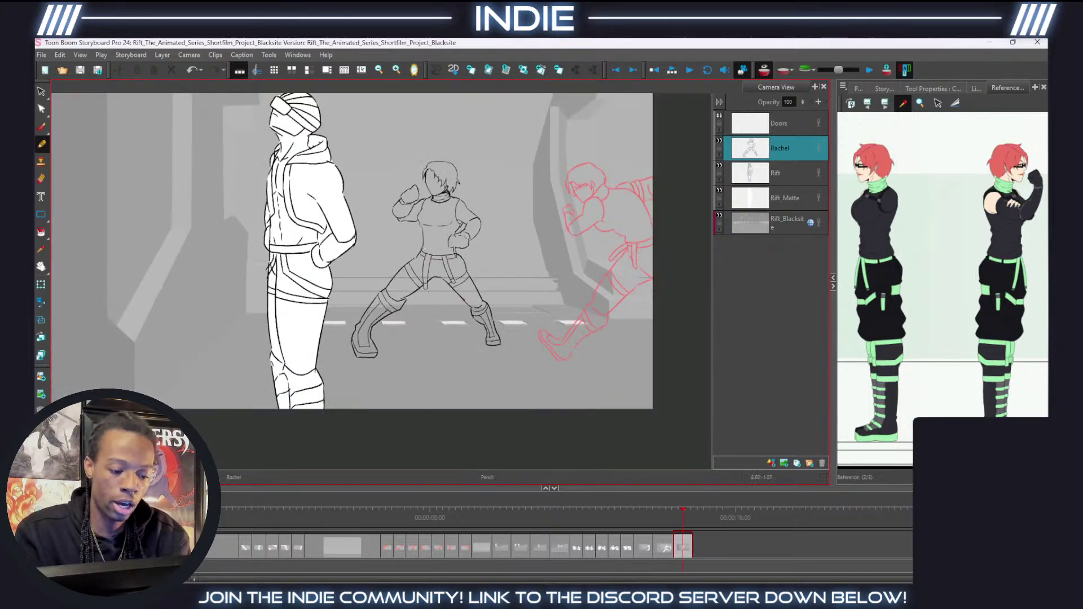
drag(403, 181, 446, 215)
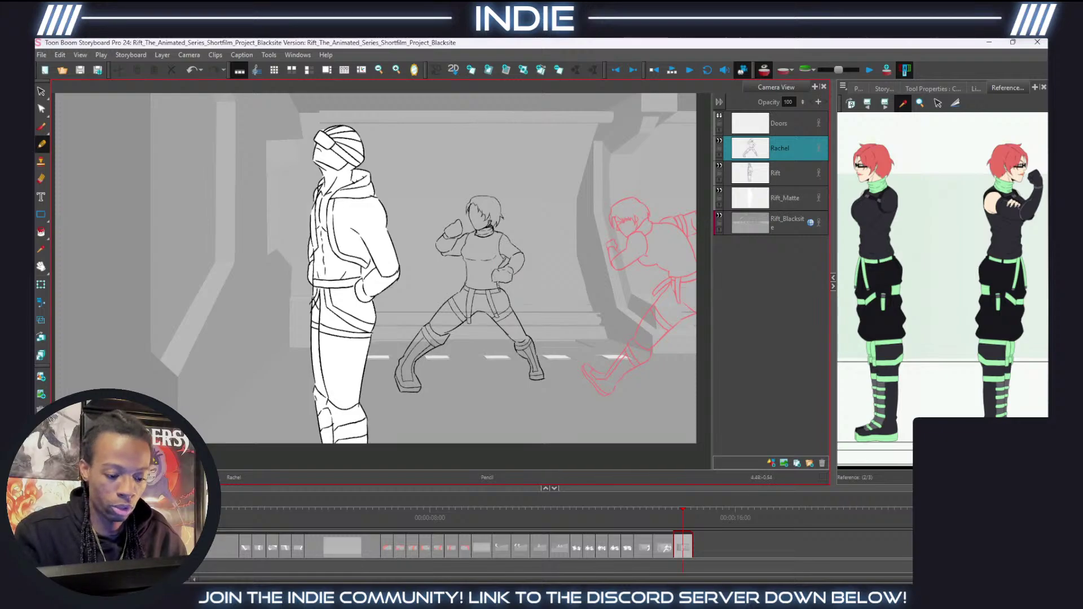
Add short strand lines at Rachel's hairline and curved detail strokes across the crown of her hair.
key(shift+m)
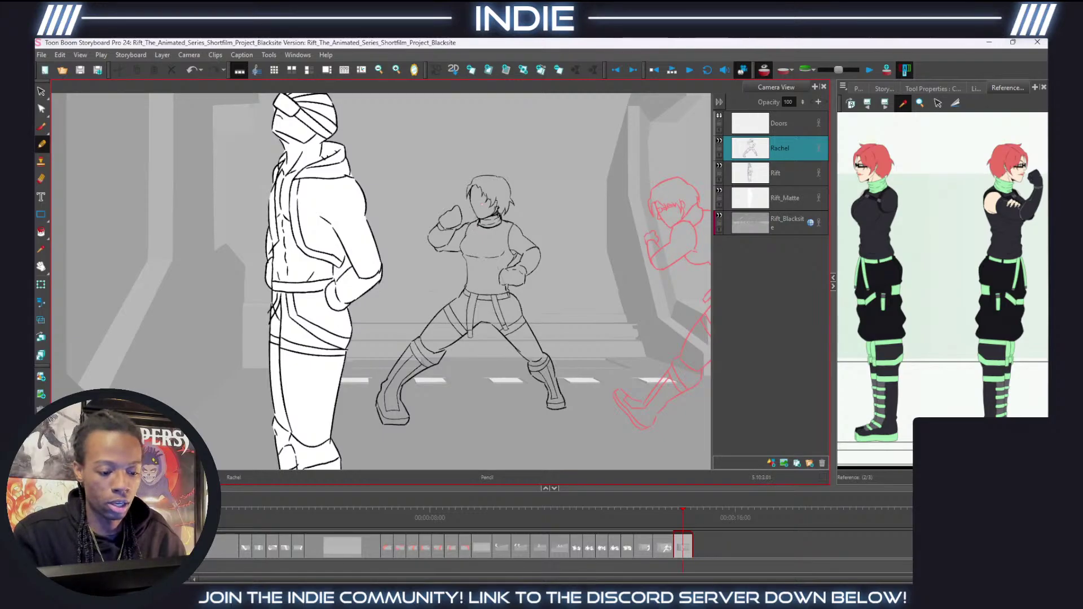
scroll(482, 232, up, 3)
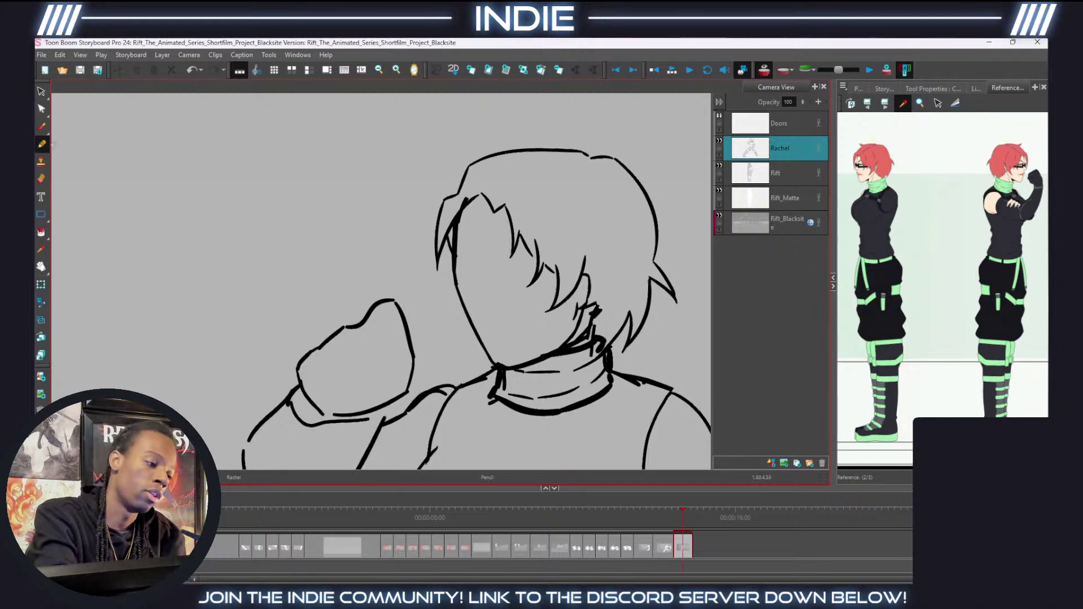
mouse_move(480, 197)
mouse_down()
mouse_move(488, 214)
mouse_move(469, 207)
mouse_up()
key(ctrl+z)
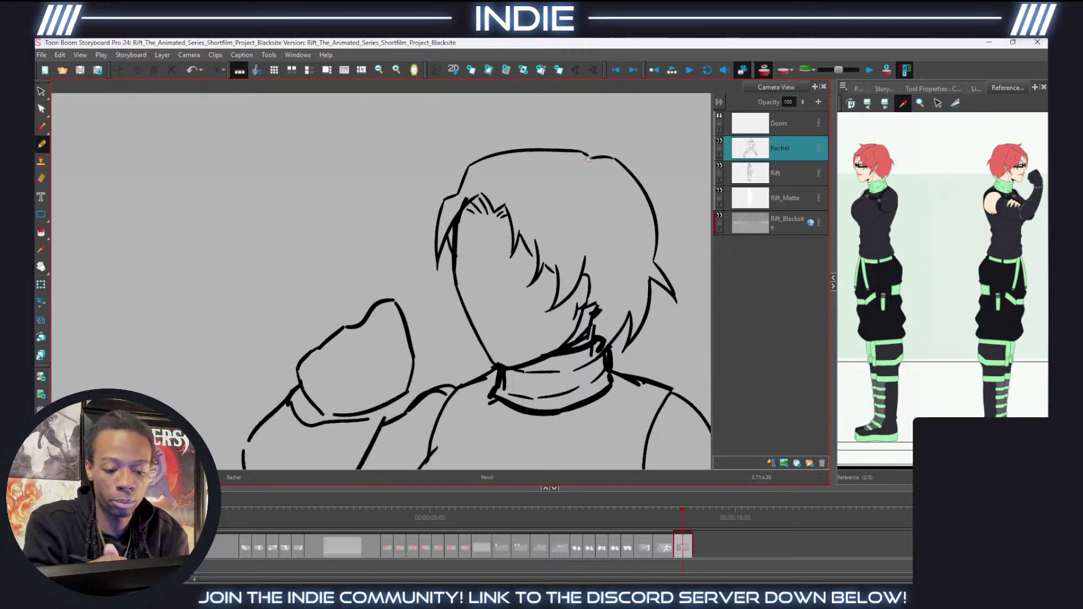
drag(592, 156, 549, 164)
drag(495, 208, 527, 172)
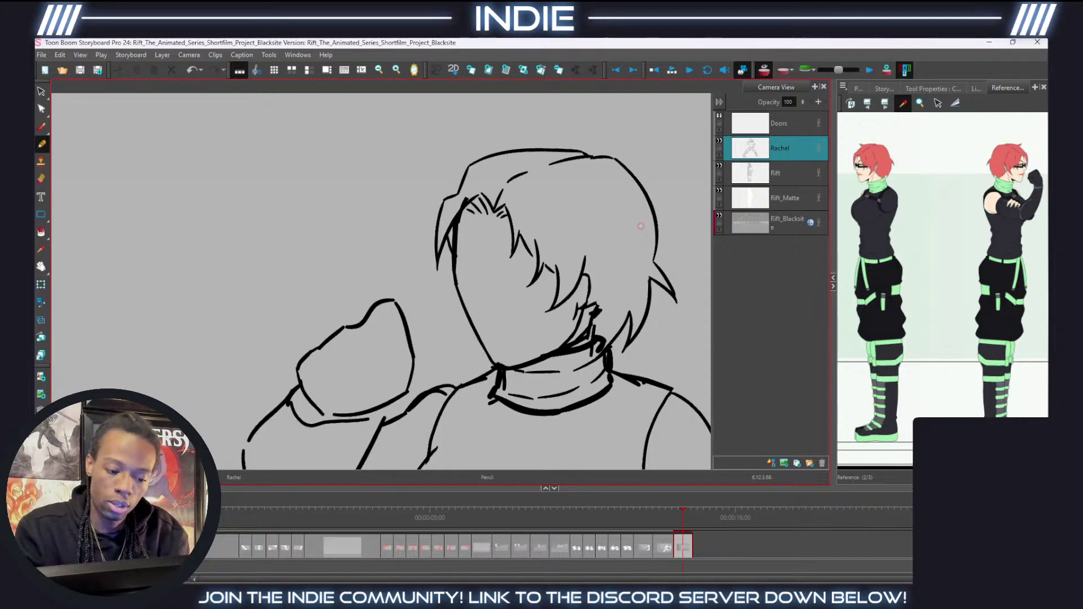
Set the drawing colour to white and generate an auto-matte for the Rachel layer.
scroll(405, 213, down, 7)
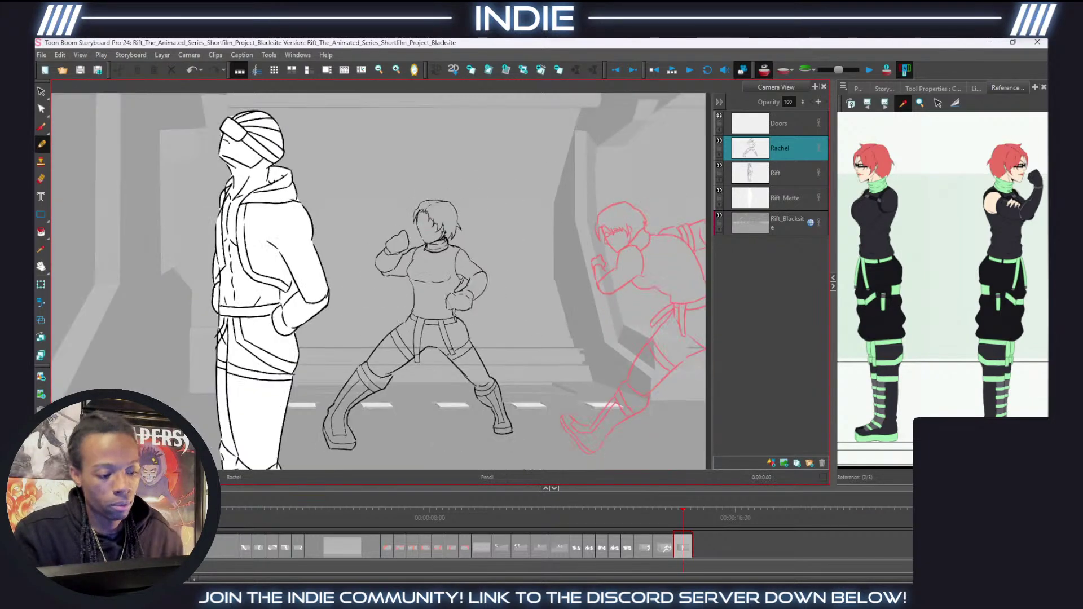
scroll(405, 213, down, 1)
drag(433, 291, 496, 297)
scroll(471, 322, down, 1)
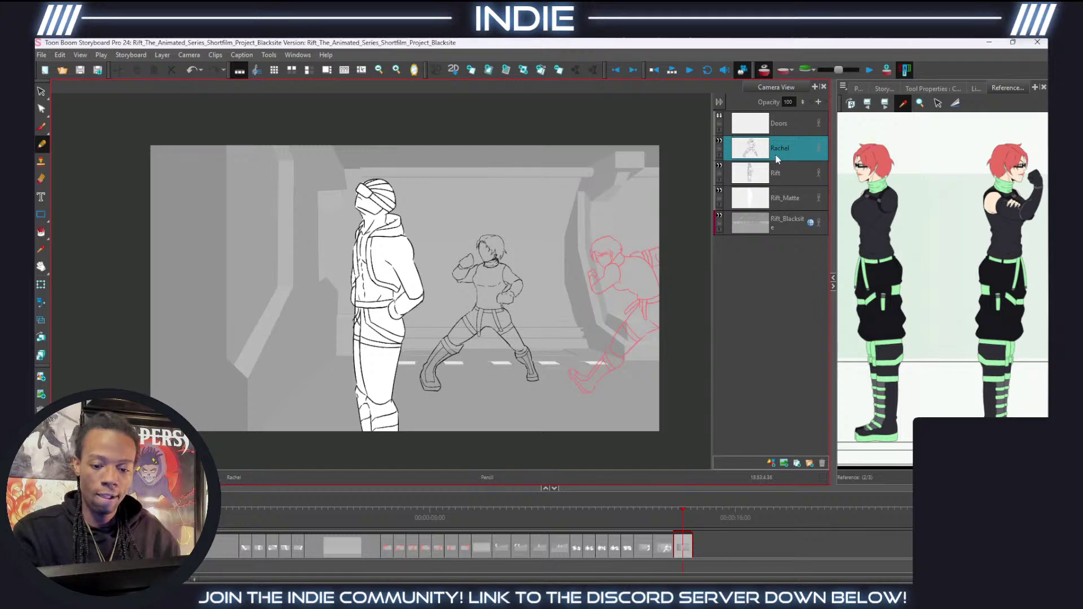
click(952, 89)
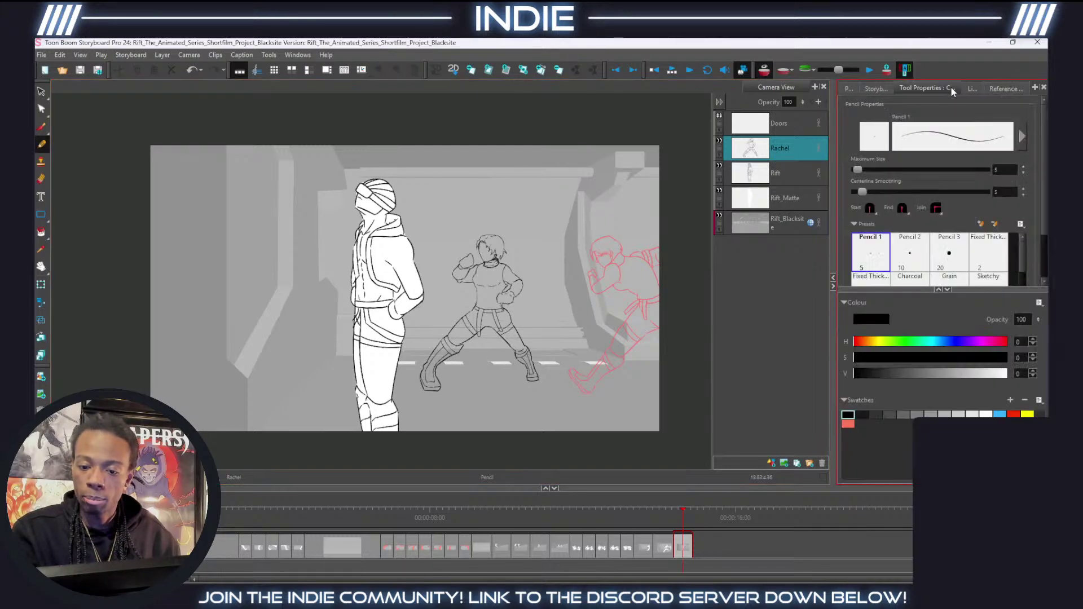
click(987, 414)
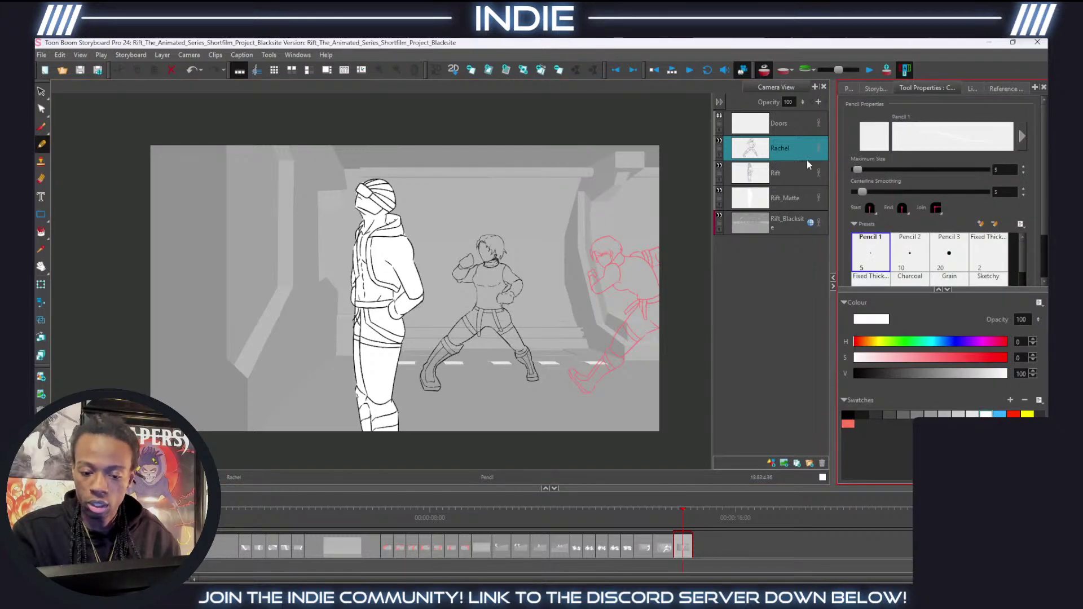
right_click(783, 145)
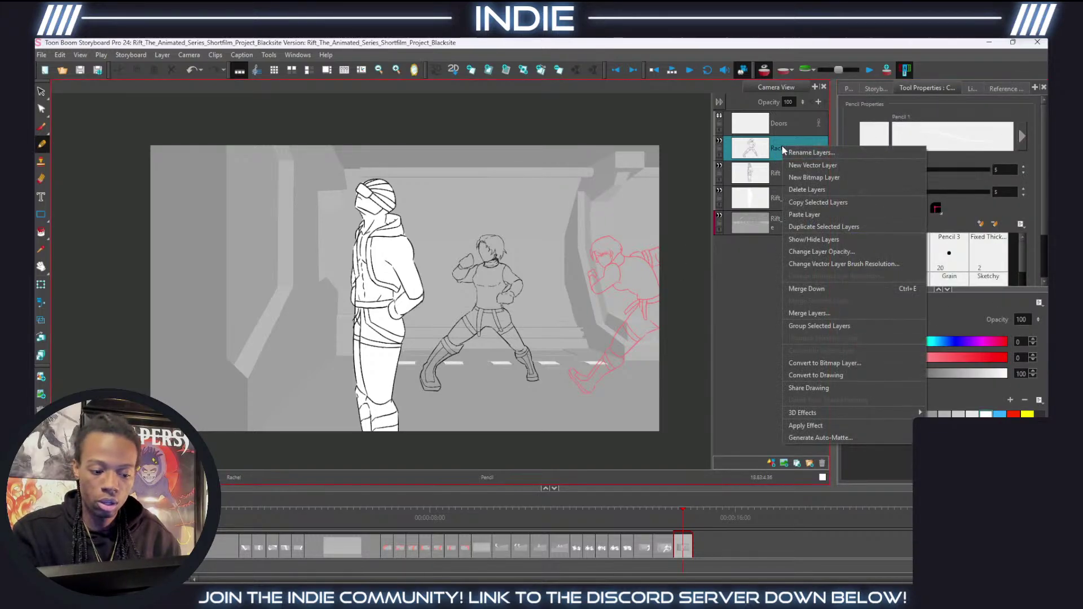
click(843, 433)
click(594, 357)
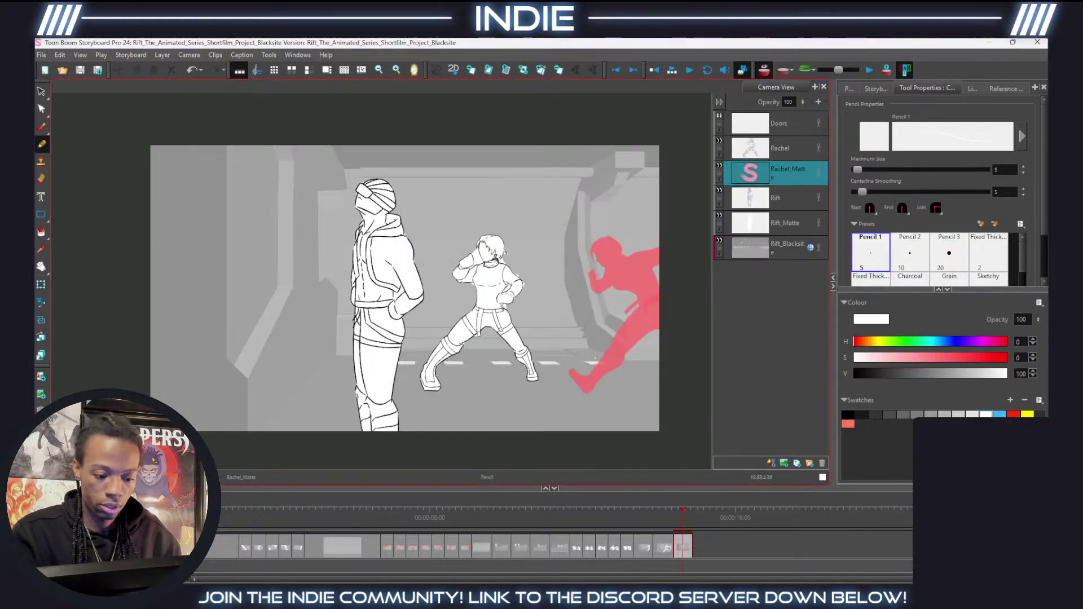
Erase the excess white matte outside Rachel's outline beside her face, behind her neck, and around her arms and waist.
scroll(487, 272, up, 5)
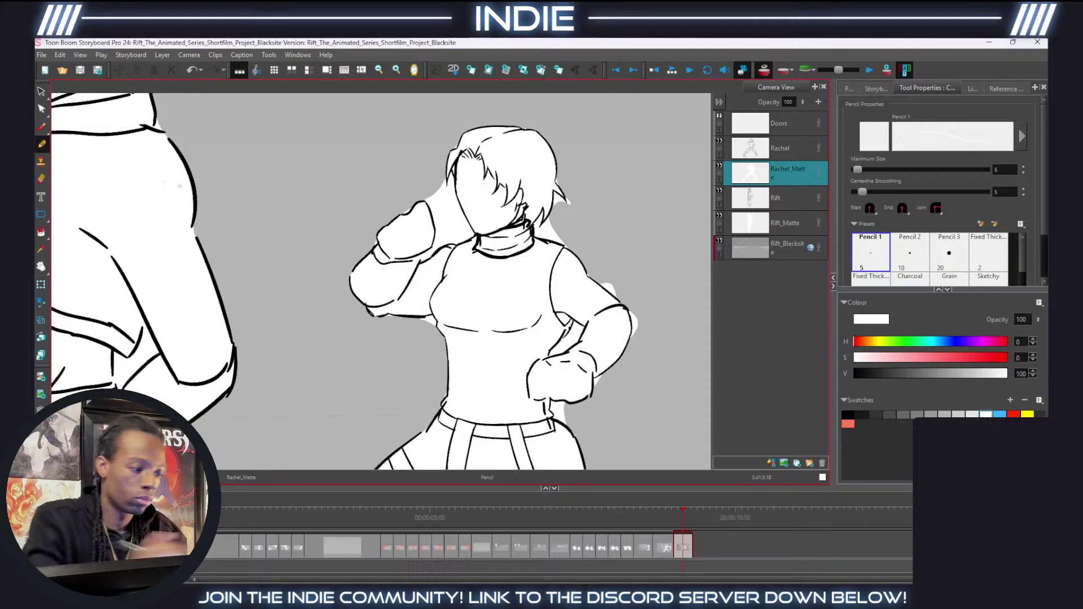
key(alt+e)
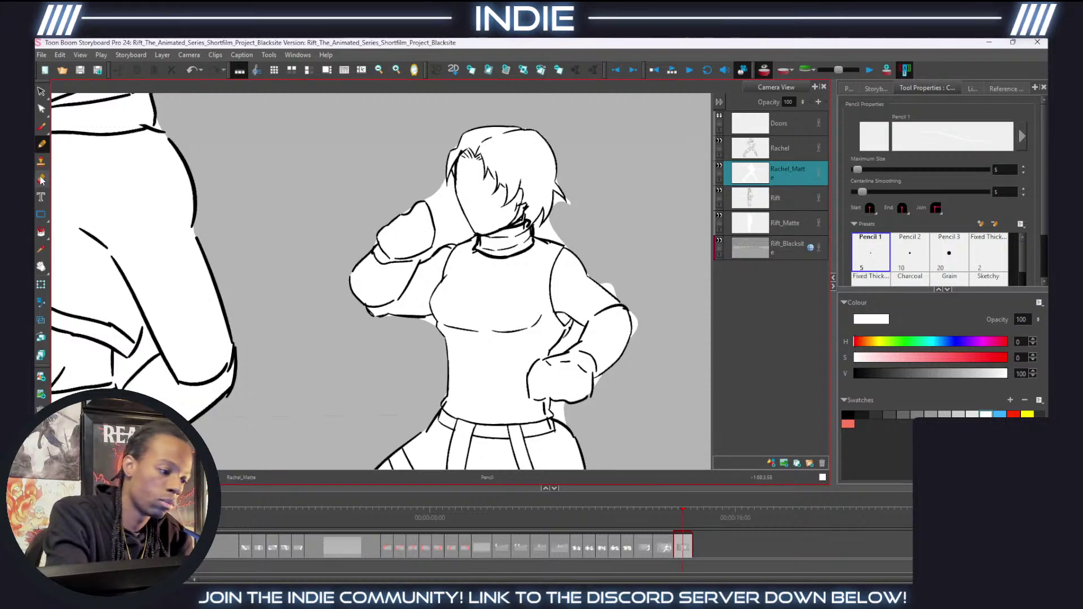
mouse_move(451, 180)
mouse_down()
mouse_move(470, 236)
mouse_move(422, 259)
mouse_move(437, 236)
mouse_move(431, 200)
mouse_move(445, 181)
mouse_move(441, 226)
mouse_up()
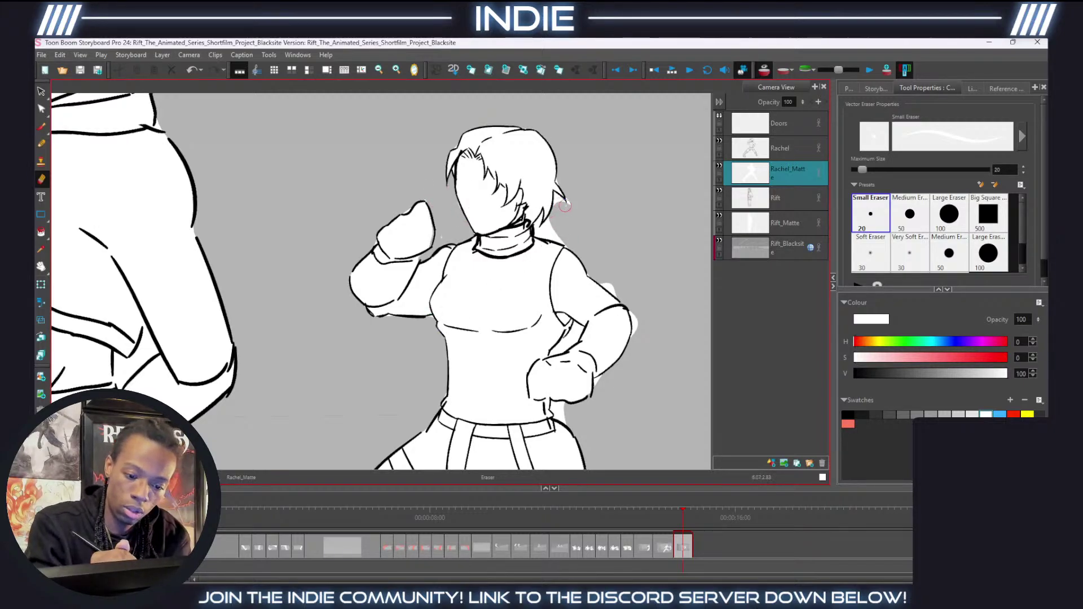
mouse_move(565, 207)
mouse_down()
mouse_move(558, 196)
mouse_move(544, 237)
mouse_move(594, 270)
mouse_move(634, 330)
mouse_move(600, 381)
mouse_move(575, 323)
mouse_move(553, 355)
mouse_move(576, 331)
mouse_move(559, 408)
mouse_up()
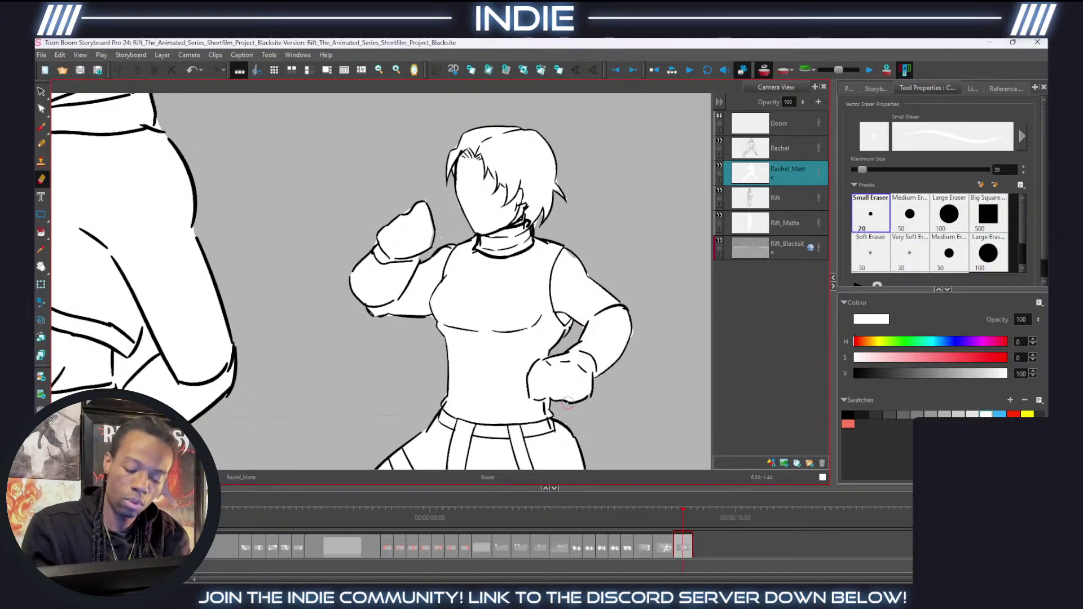
scroll(508, 310, down, 5)
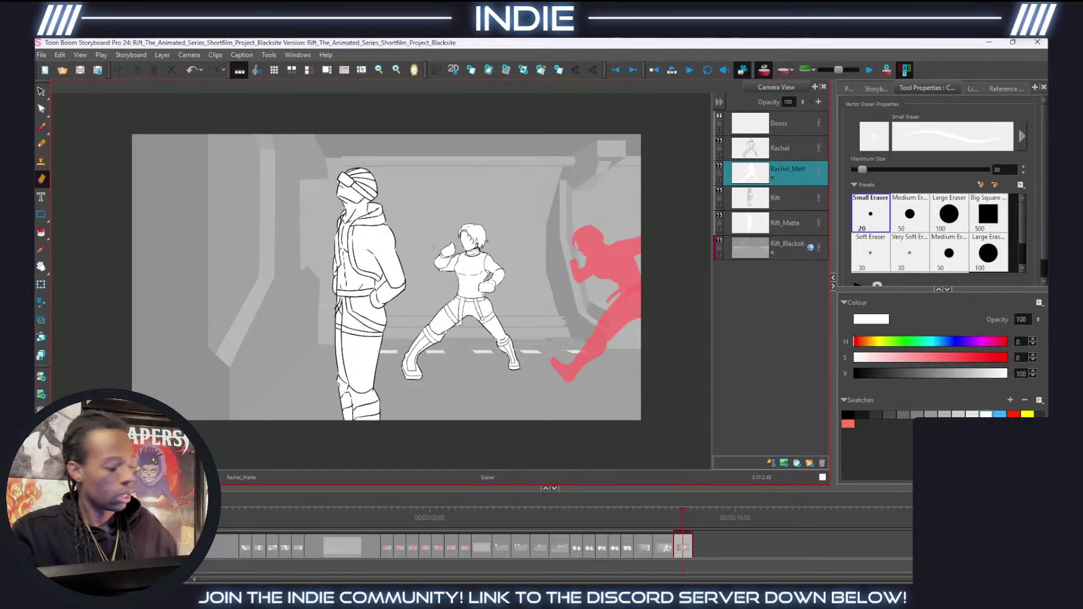
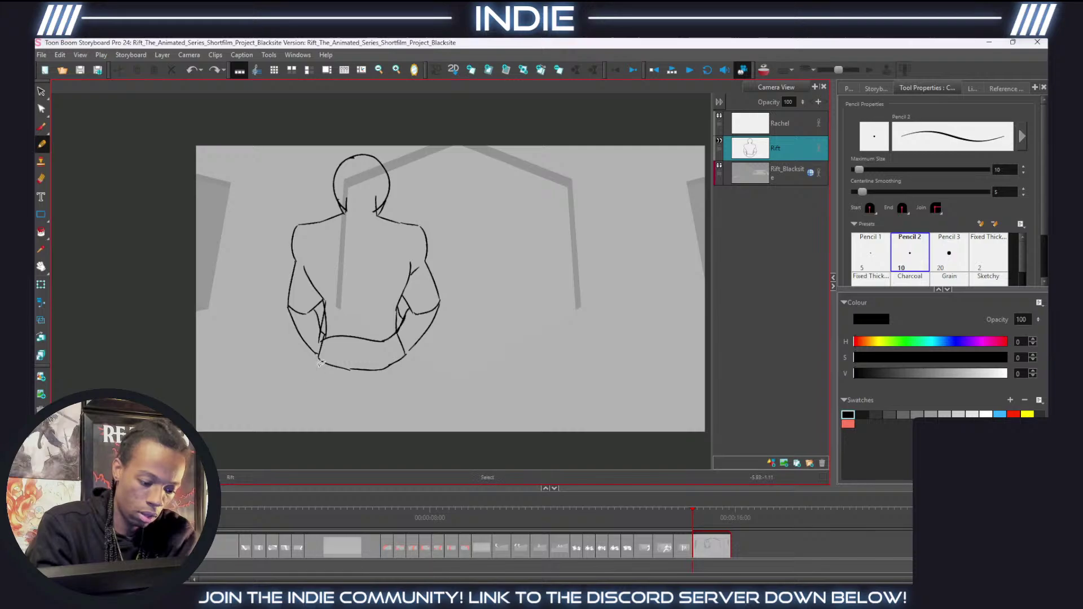
Draw Rift's outer hip and thigh contours down to the frame edge and a broken curved line across the thighs.
drag(318, 359, 287, 433)
drag(405, 354, 429, 444)
key(ctrl+z)
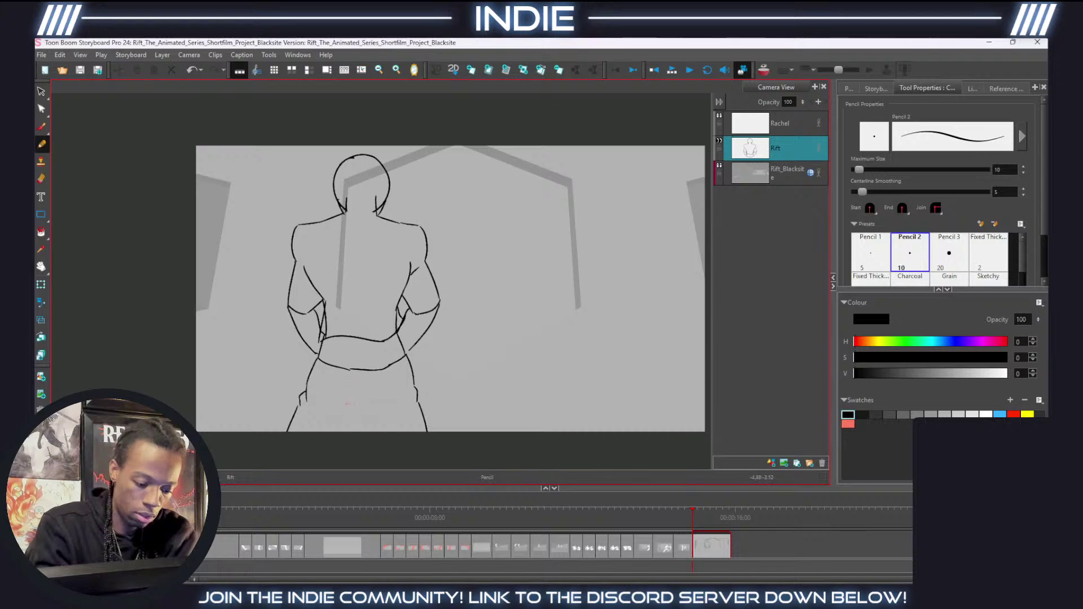
drag(349, 405, 401, 399)
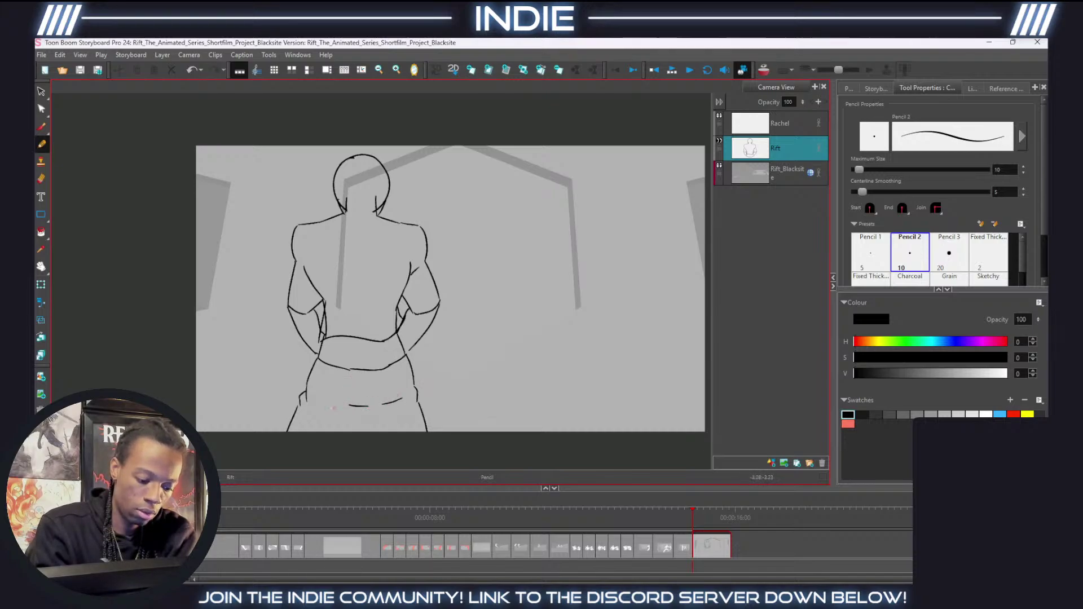
drag(312, 403, 335, 407)
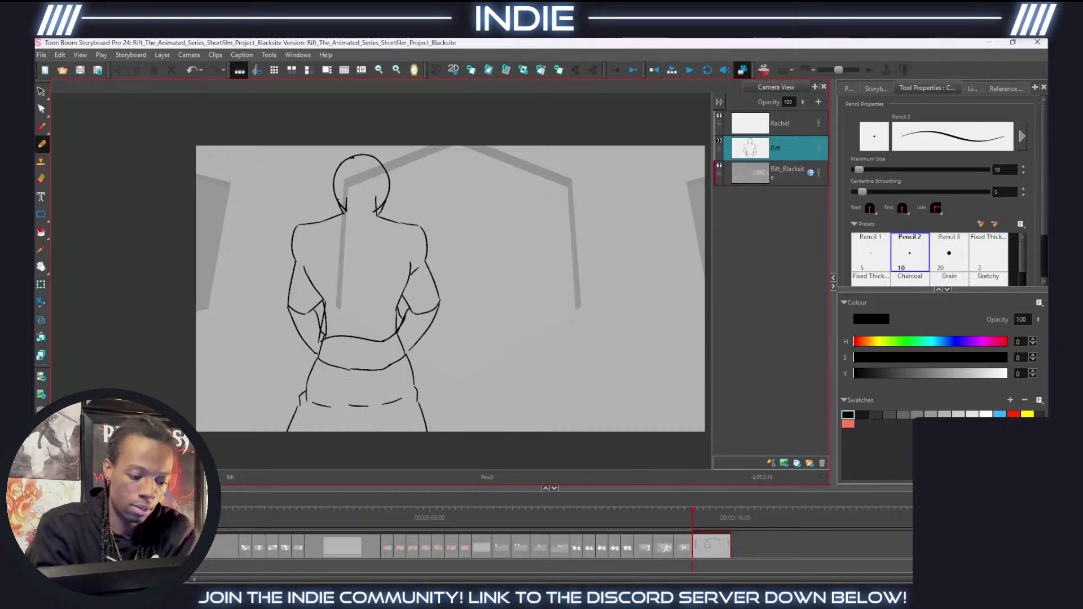
Erase the low curved line across Rift's hips and draw a flatter belt line just under the jacket hem.
key(alt+e)
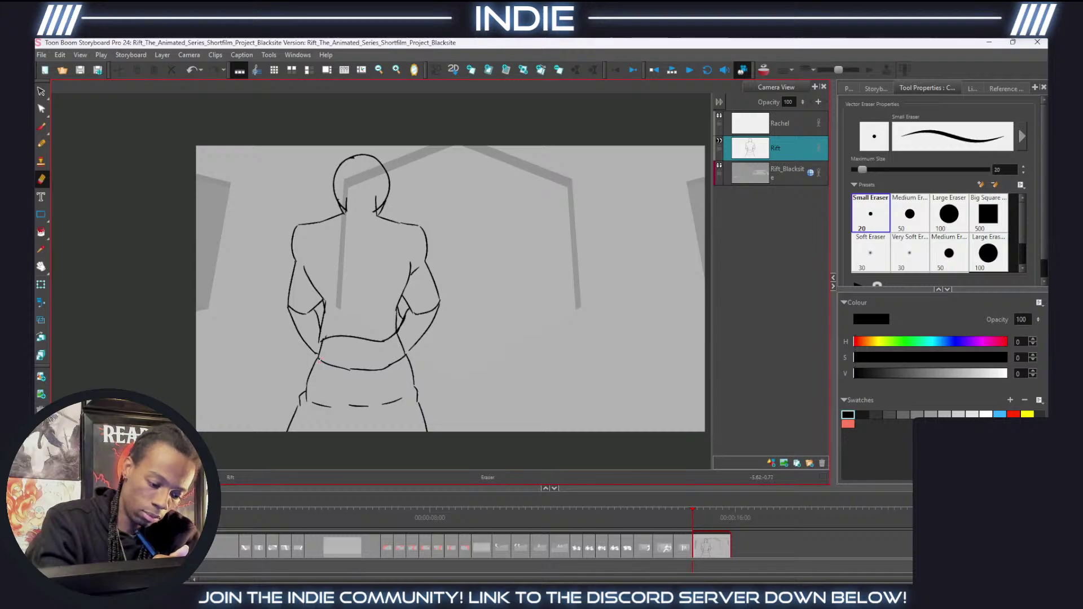
mouse_move(320, 360)
mouse_down()
mouse_move(364, 369)
mouse_move(398, 361)
mouse_up()
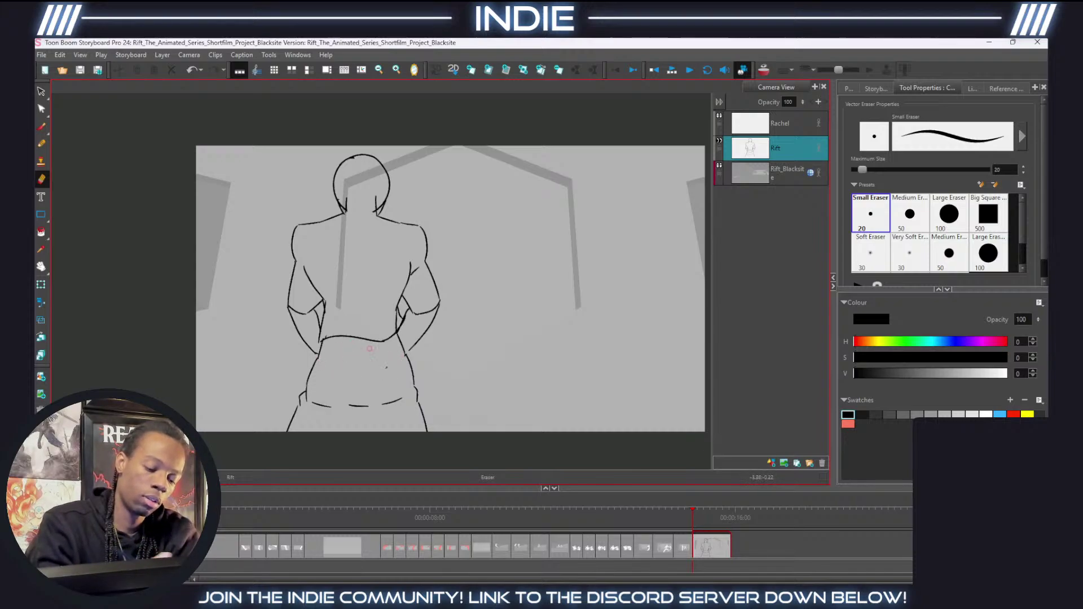
click(42, 144)
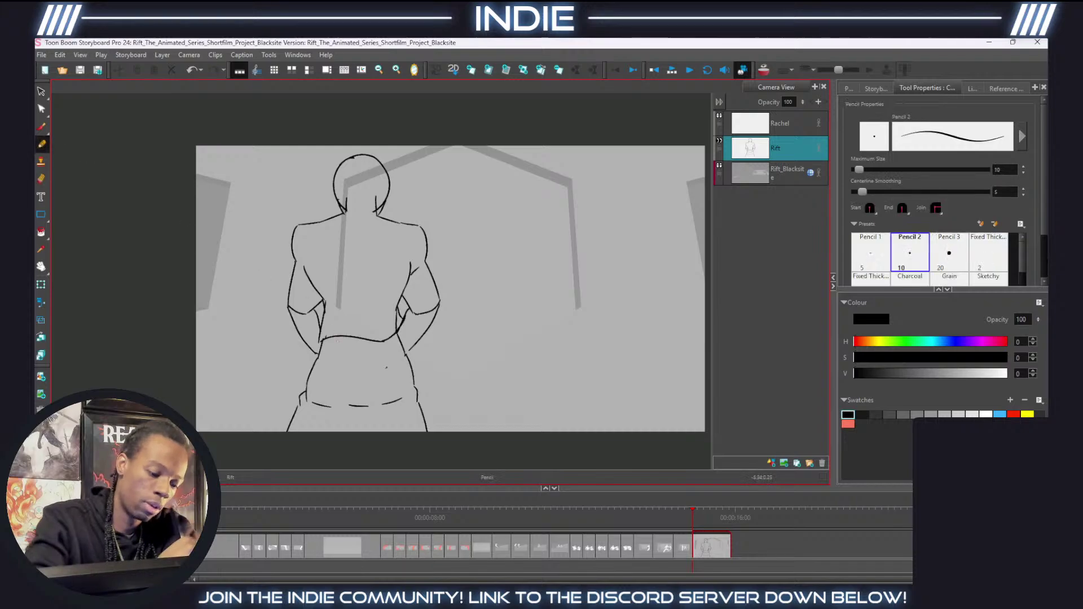
drag(320, 342, 395, 349)
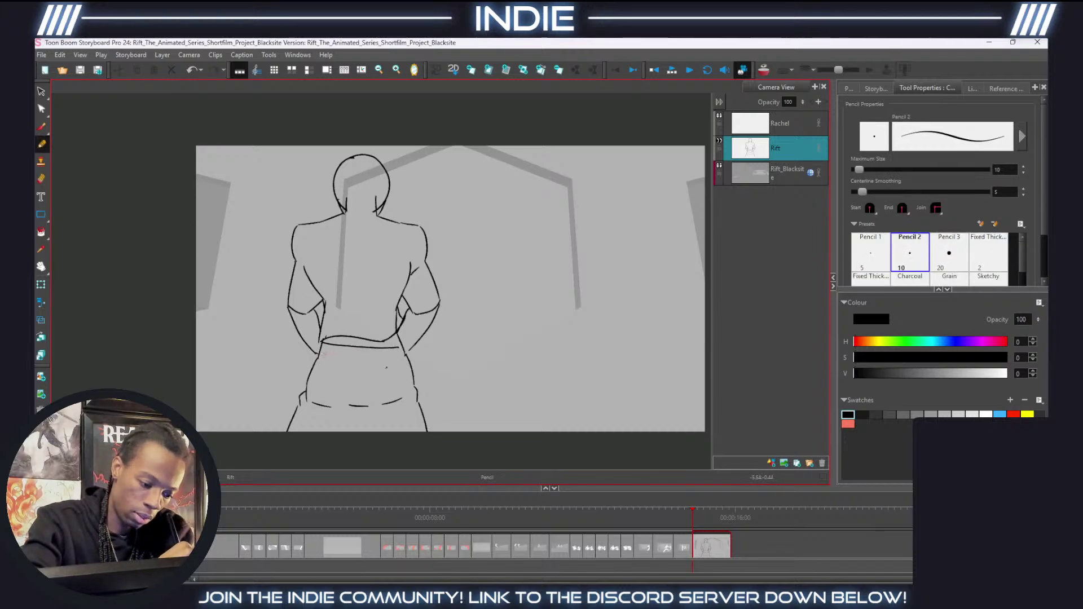
Add the belt's lower edge and draw a curved double-line strap from it down to each of Rift's outer hips.
mouse_move(319, 351)
mouse_down()
mouse_move(403, 355)
mouse_move(394, 378)
mouse_move(419, 403)
mouse_up()
drag(389, 357, 418, 402)
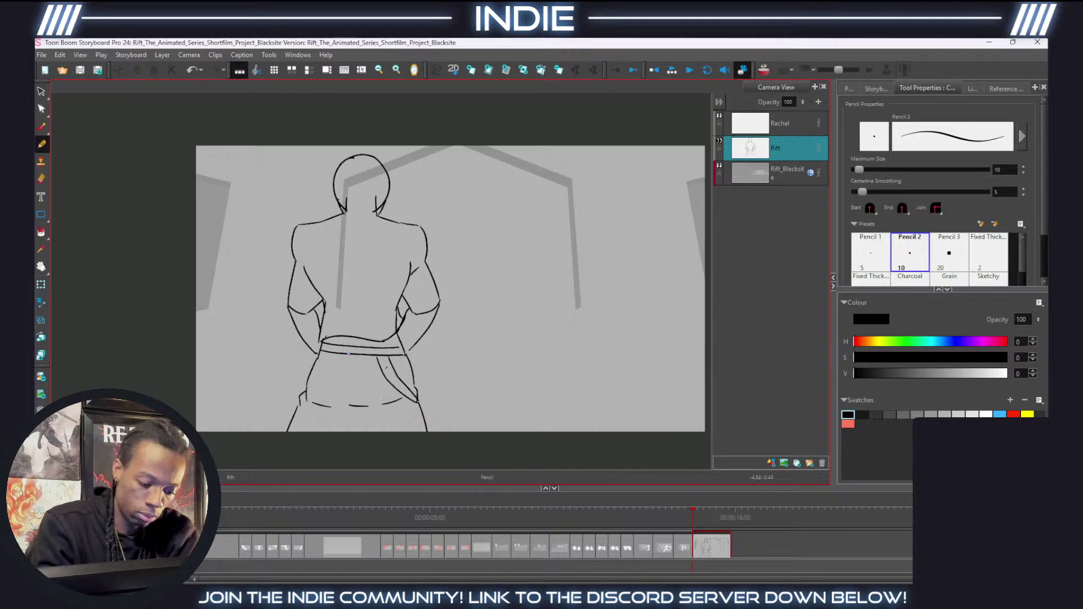
mouse_move(348, 359)
mouse_down()
mouse_move(302, 402)
mouse_move(352, 382)
mouse_move(299, 416)
mouse_up()
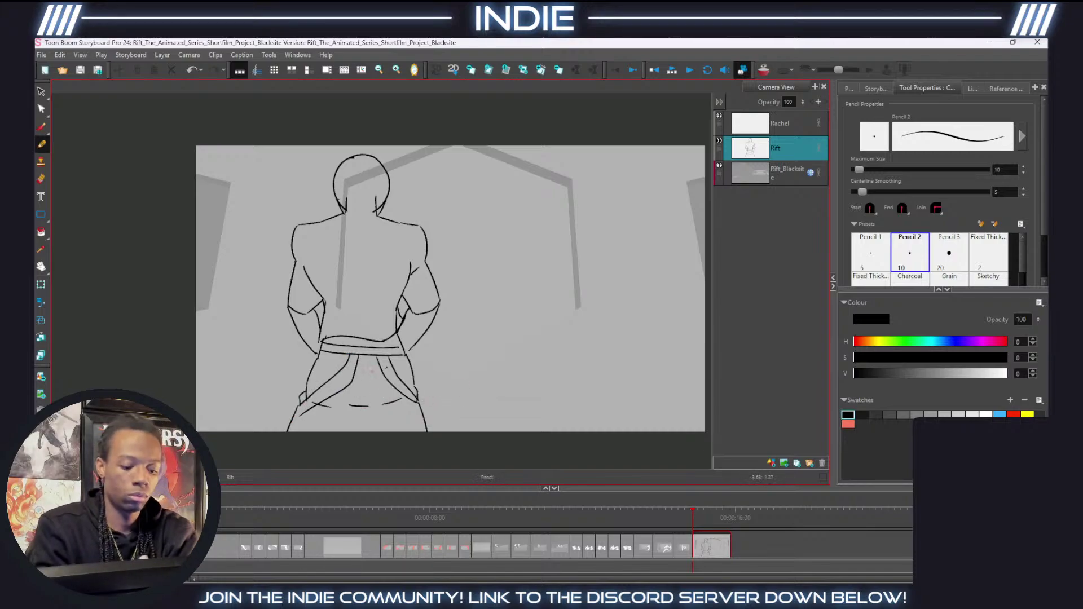
key(ctrl+z)
key(ctrl+z)
drag(348, 355, 304, 397)
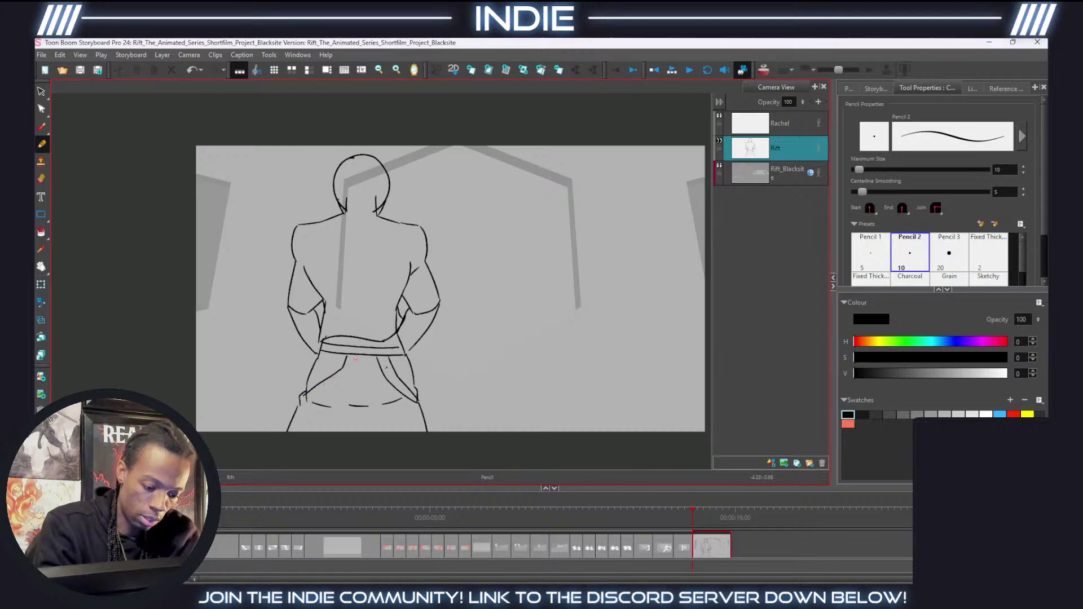
drag(352, 373, 300, 404)
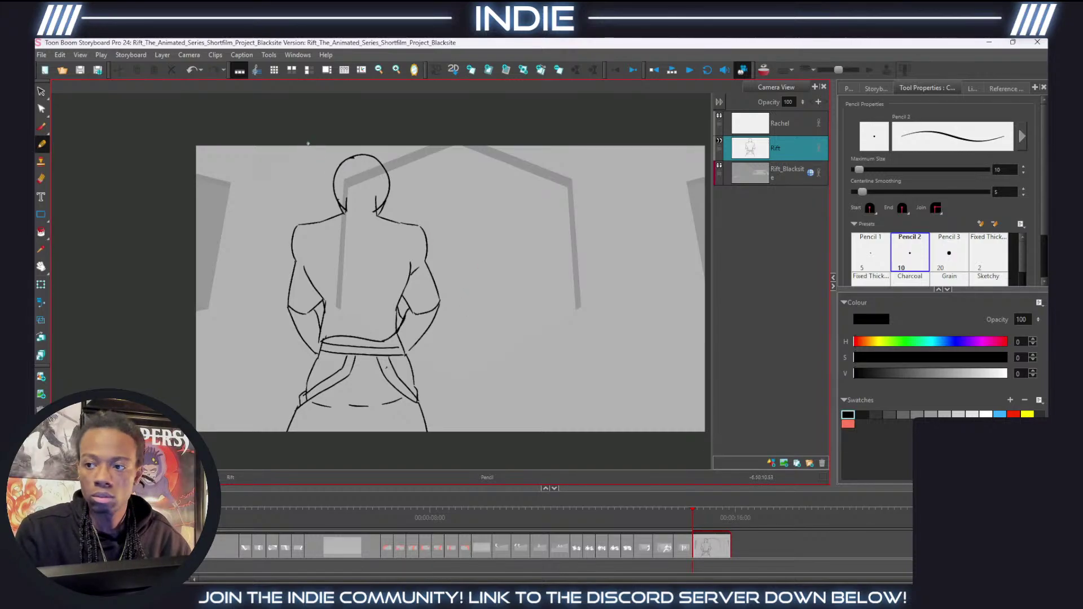
Draw two curved lines across the back of Rift's head to form a headband.
scroll(317, 146, up, 4)
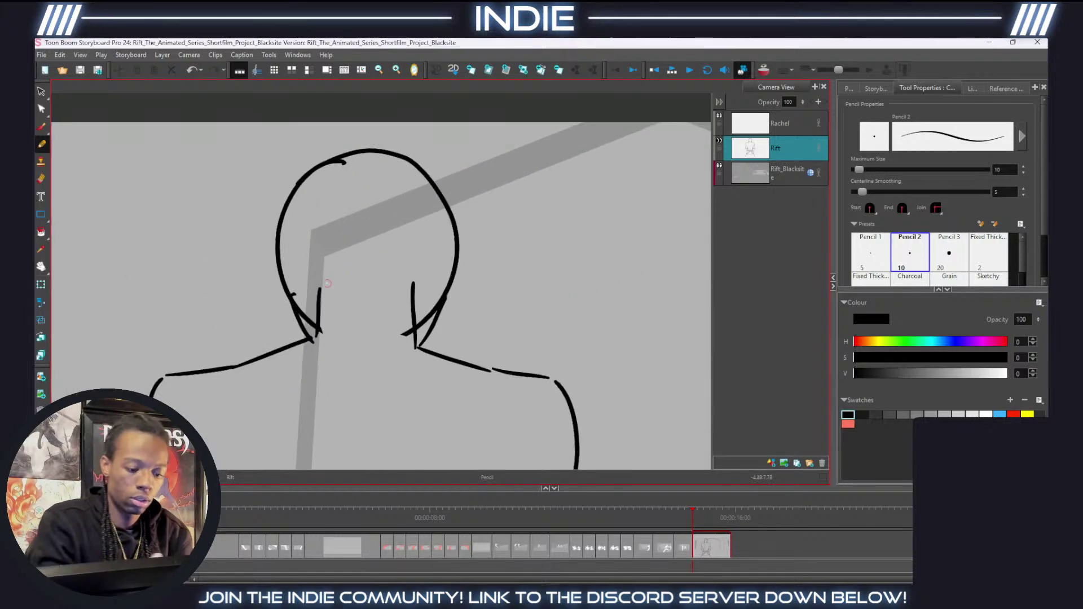
mouse_move(328, 283)
mouse_down()
mouse_move(347, 272)
mouse_move(395, 277)
mouse_up()
key(ctrl+z)
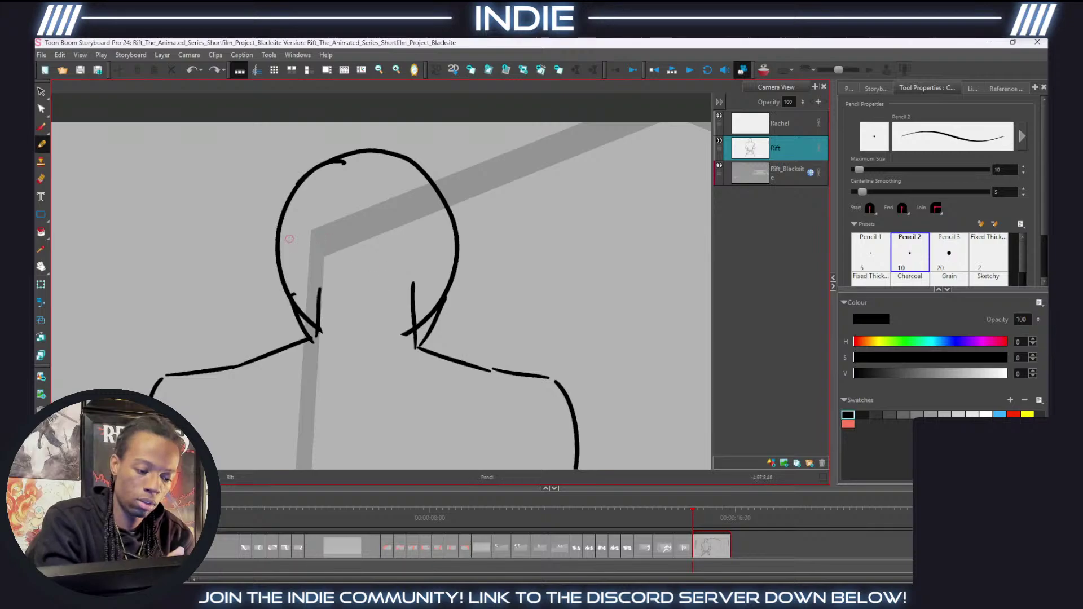
mouse_move(280, 227)
mouse_down()
mouse_move(372, 204)
mouse_move(454, 220)
mouse_up()
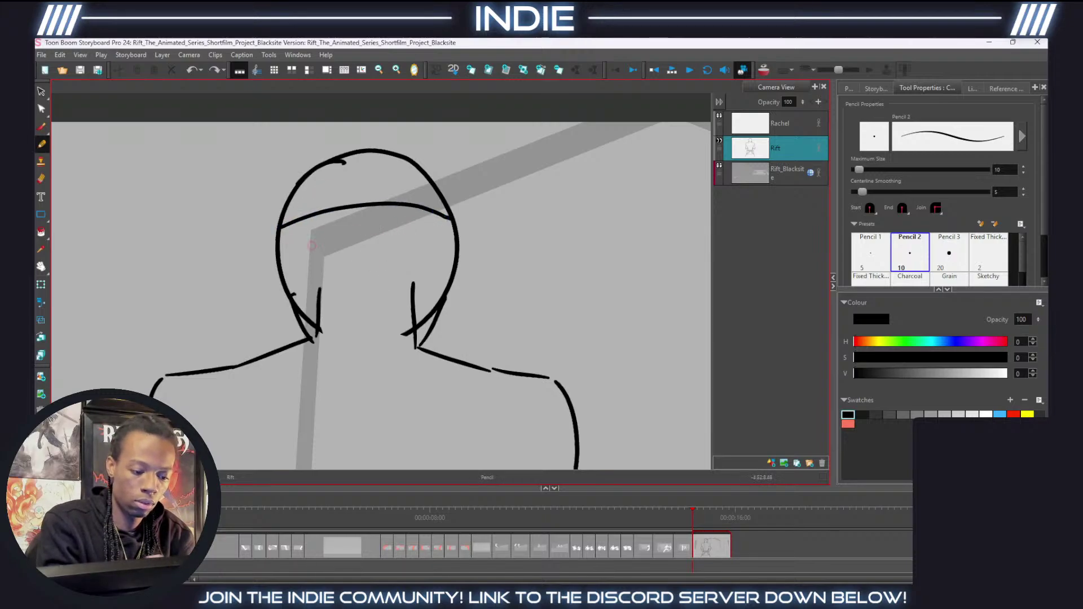
mouse_move(281, 260)
mouse_down()
mouse_move(358, 242)
mouse_move(455, 250)
mouse_up()
Add a row of vertical strokes across the crown of Rift's head above the headband.
drag(297, 185, 299, 215)
drag(323, 162, 325, 212)
drag(358, 156, 357, 203)
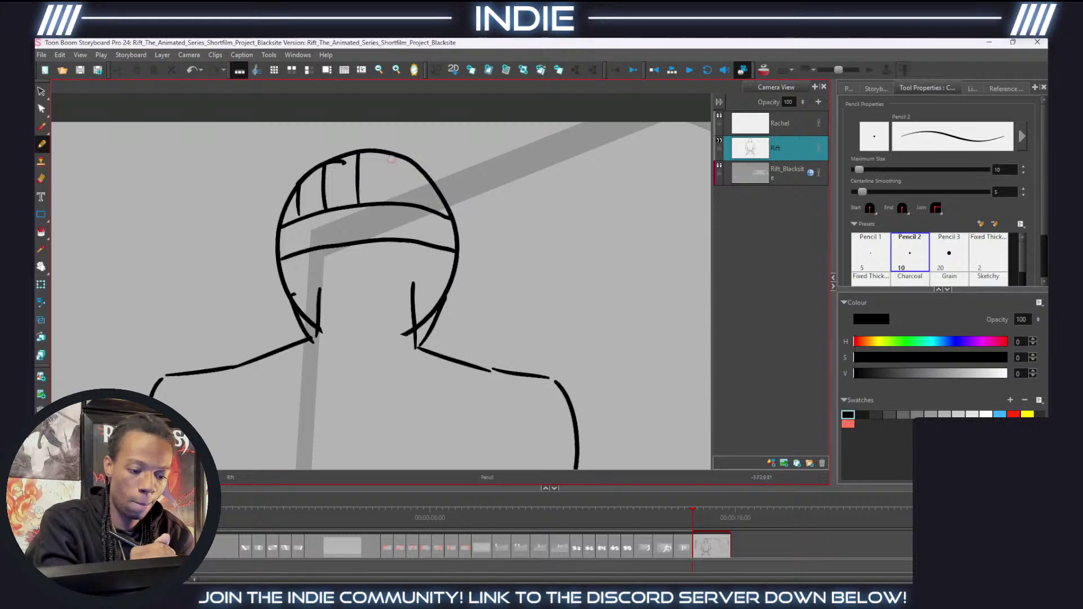
mouse_move(391, 158)
mouse_down()
mouse_move(394, 181)
mouse_move(418, 172)
mouse_move(427, 210)
mouse_up()
drag(440, 201, 444, 214)
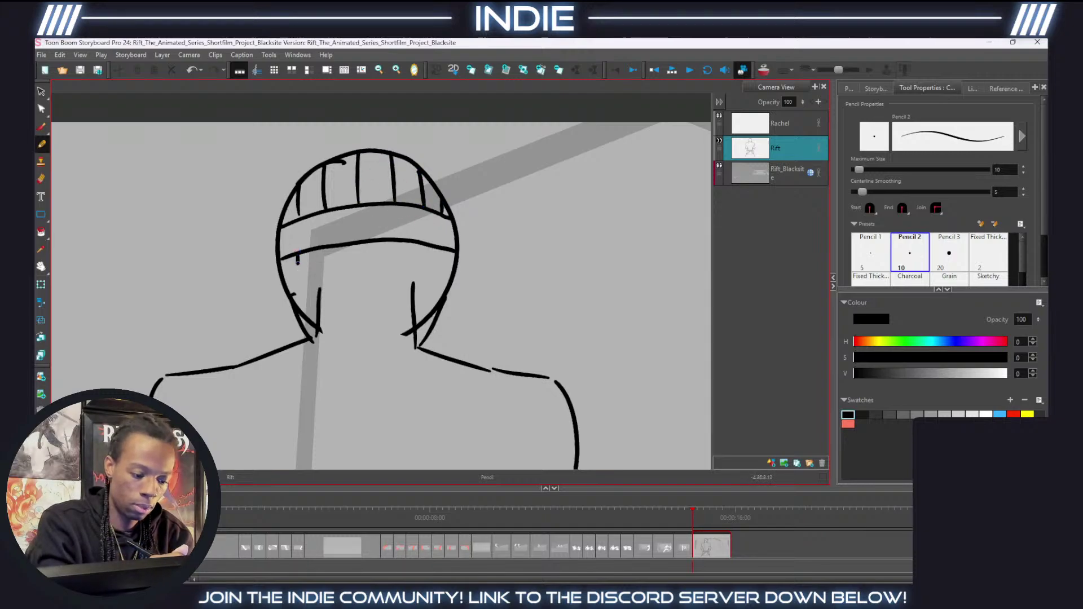
mouse_move(297, 256)
mouse_down()
mouse_move(314, 322)
mouse_move(339, 299)
mouse_move(337, 309)
mouse_up()
drag(331, 327, 361, 343)
mouse_move(366, 243)
mouse_down()
mouse_move(365, 339)
mouse_move(393, 341)
mouse_up()
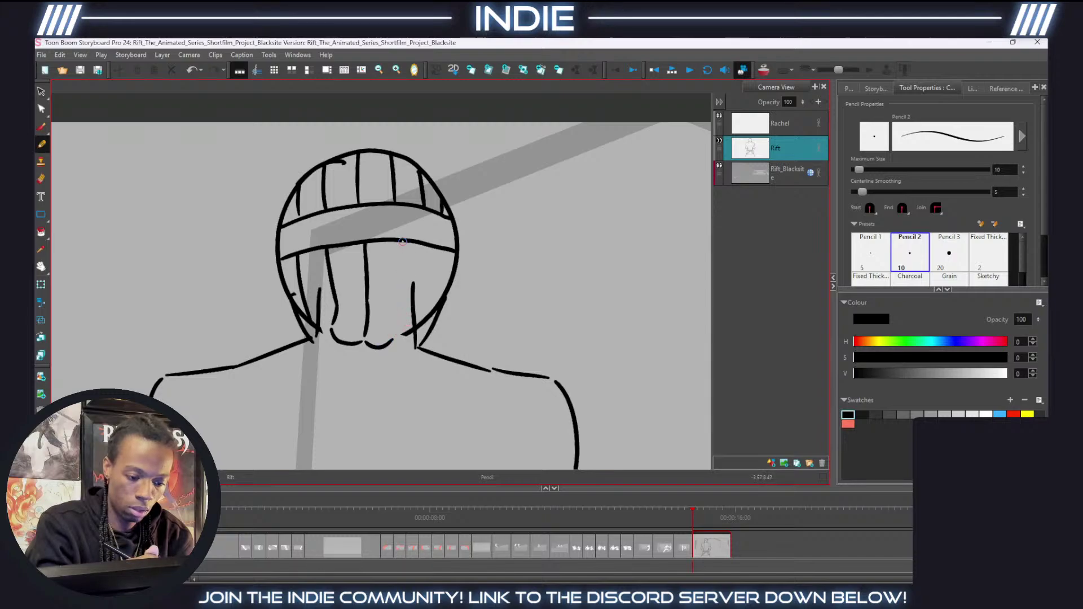
mouse_move(403, 241)
mouse_down()
mouse_move(410, 342)
mouse_move(428, 262)
mouse_move(425, 317)
mouse_up()
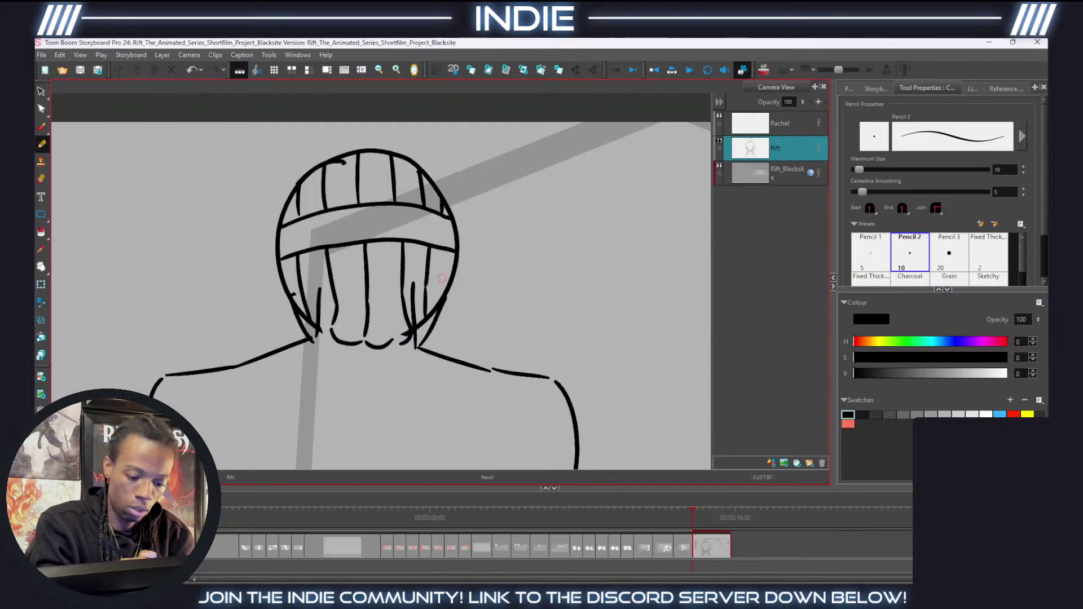
drag(448, 252, 445, 288)
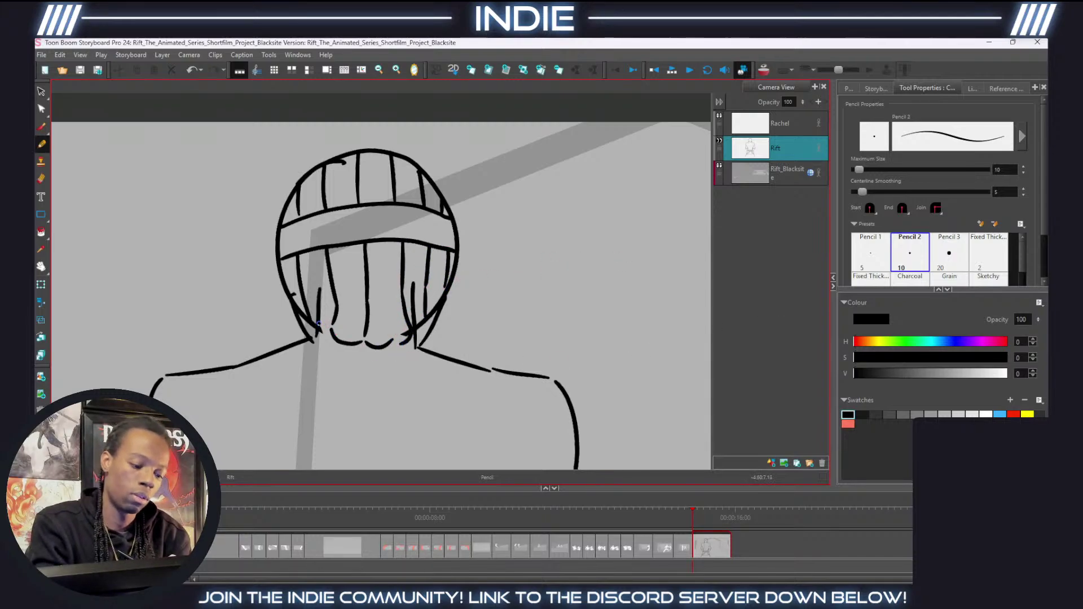
drag(318, 332, 338, 345)
key(1)
key(1)
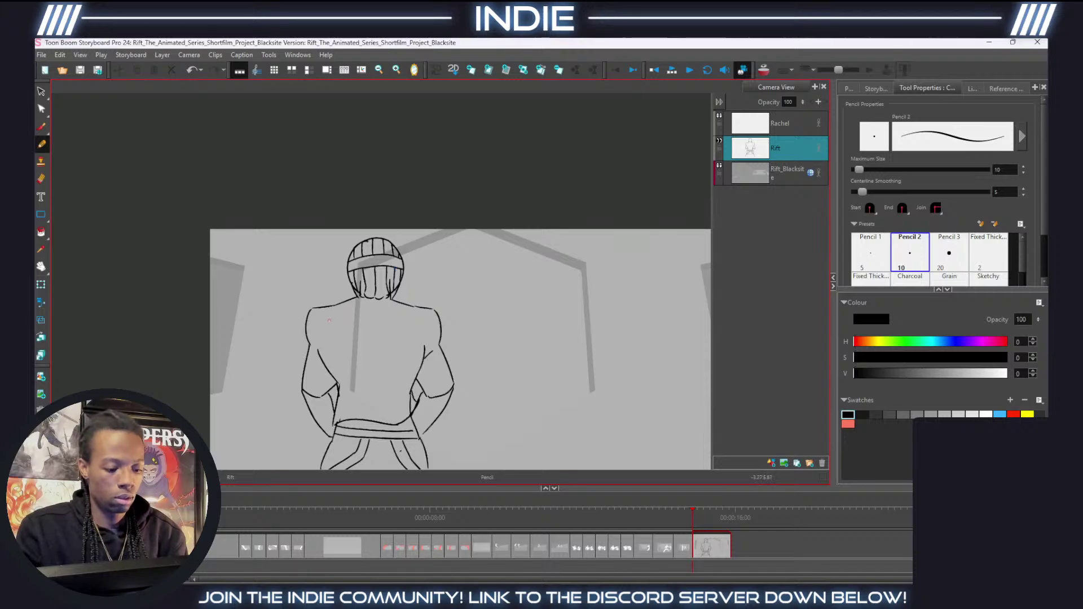
key(1)
key(2)
key(2)
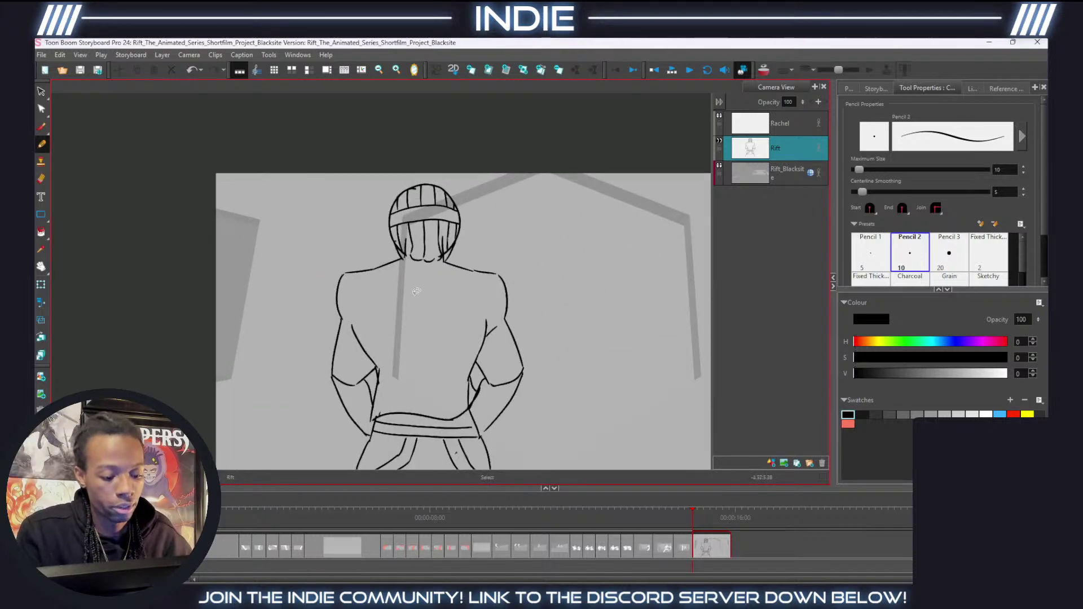
key(ctrl+z)
key(ctrl+z)
key(ctrl+z)
key(ctrl+z)
key(ctrl+z)
key(ctrl+z)
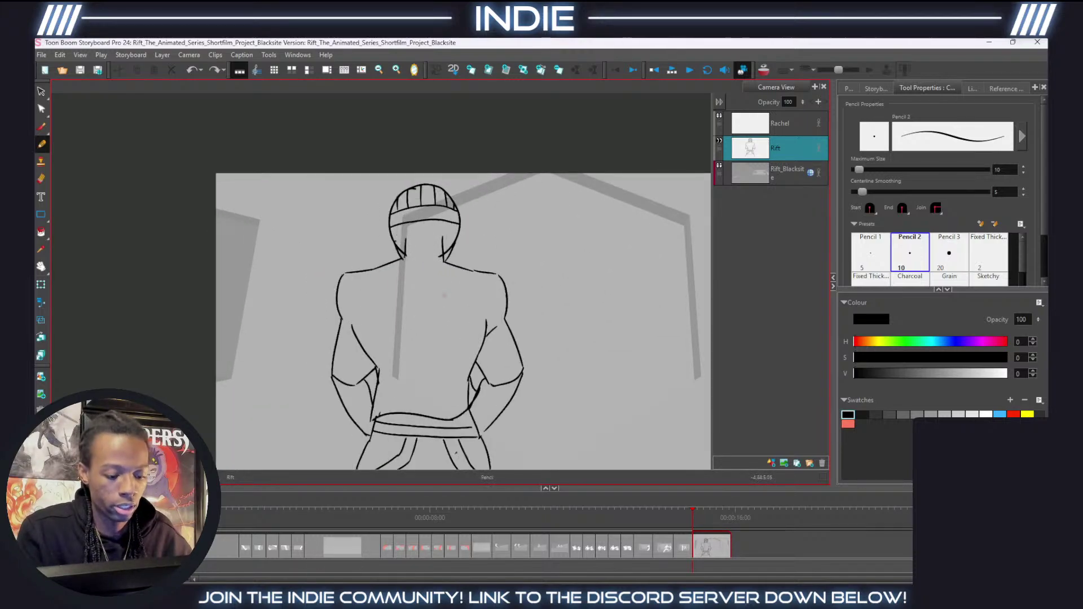
Draw a lowered hood around Rift's neck with a curved upper rim, an inner fold and a rounded lower edge over the shoulders.
scroll(392, 305, up, 2)
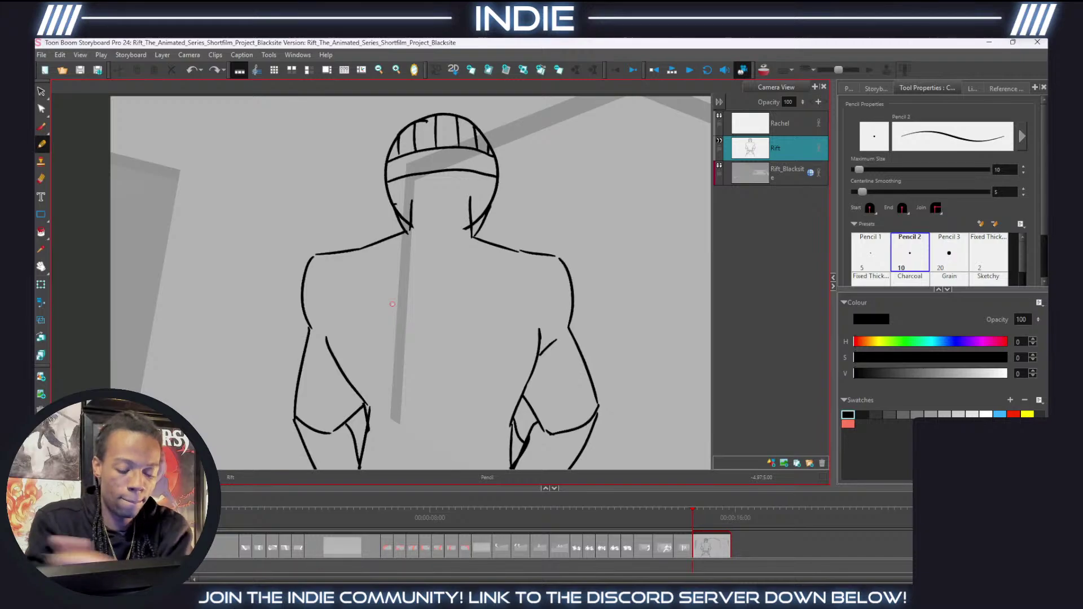
mouse_move(377, 230)
mouse_down()
mouse_move(401, 201)
mouse_move(510, 187)
mouse_up()
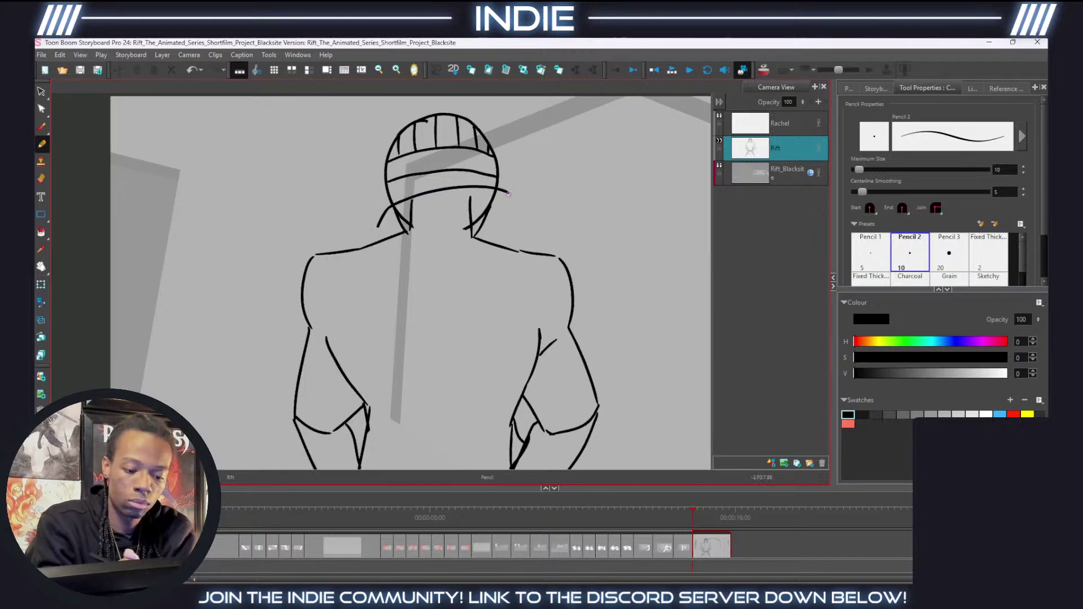
key(ctrl+z)
mouse_move(387, 209)
mouse_down()
mouse_move(459, 188)
mouse_move(501, 198)
mouse_move(517, 216)
mouse_up()
mouse_move(363, 245)
mouse_down()
mouse_move(379, 228)
mouse_move(478, 208)
mouse_move(518, 227)
mouse_up()
mouse_move(364, 246)
mouse_down()
mouse_move(411, 286)
mouse_move(465, 285)
mouse_move(517, 251)
mouse_move(515, 228)
mouse_move(521, 251)
mouse_move(505, 257)
mouse_move(515, 220)
mouse_up()
key(ctrl+z)
Erase the head, neck and shoulder lines inside the hood with the Medium Eraser and redraw the hood's inner fold line.
key(alt+e)
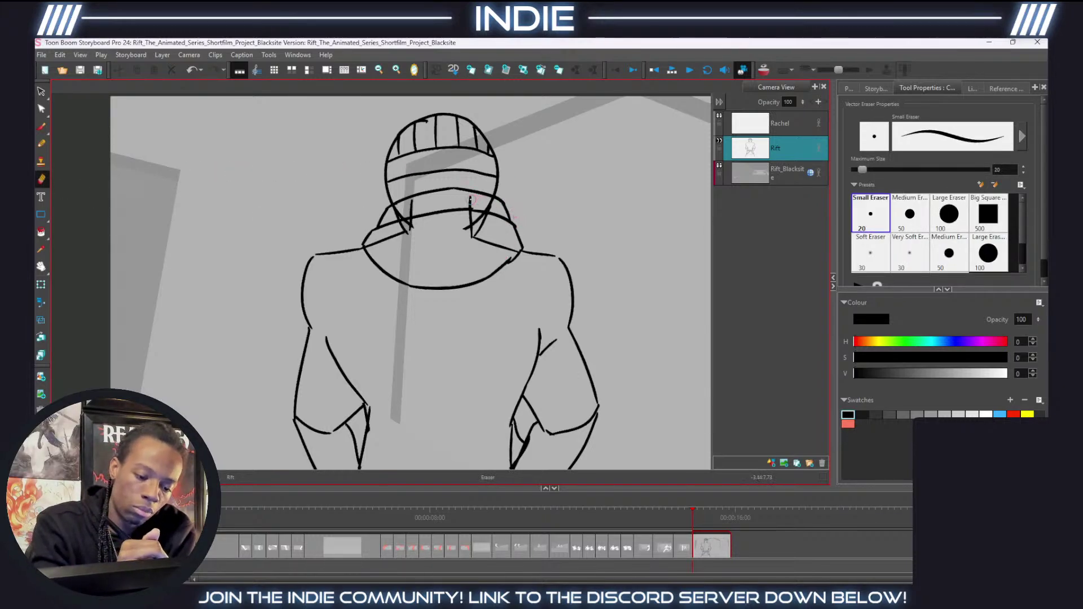
click(910, 214)
mouse_move(513, 252)
mouse_down()
mouse_move(471, 228)
mouse_move(474, 208)
mouse_move(404, 218)
mouse_move(379, 243)
mouse_up()
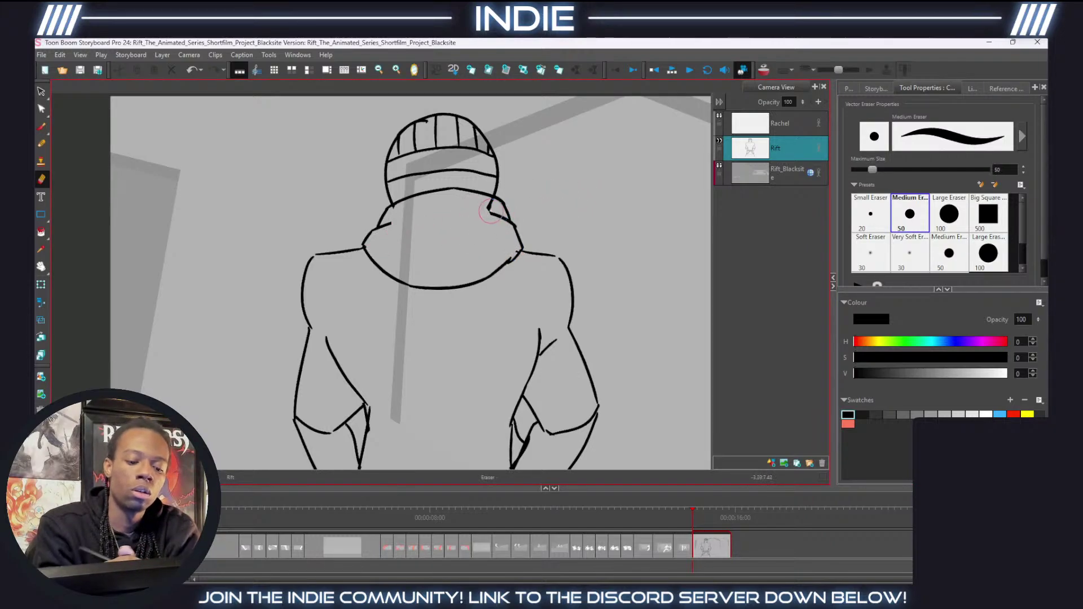
click(41, 144)
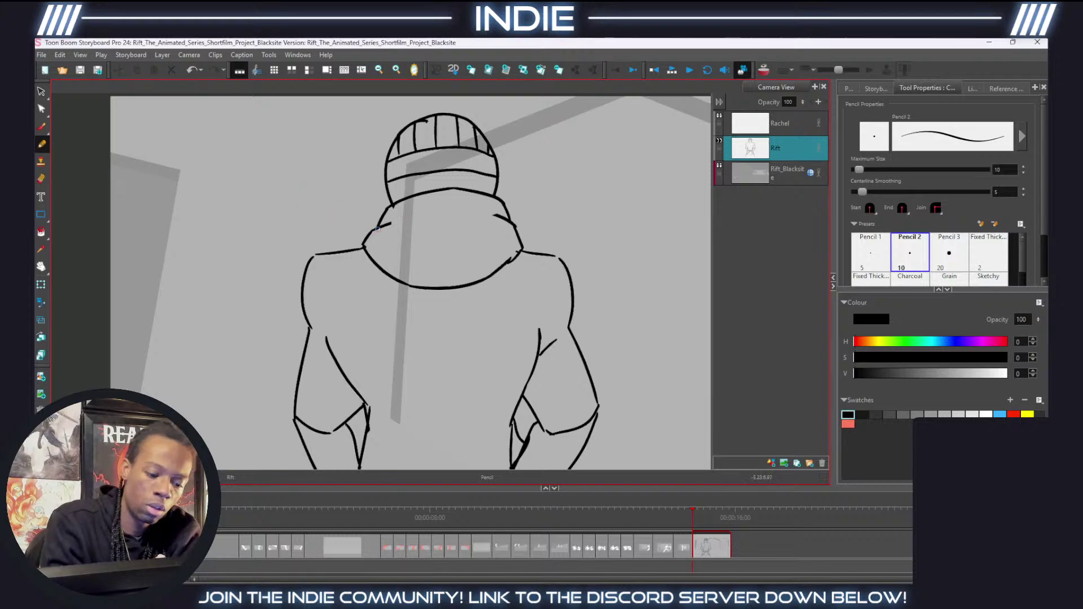
drag(377, 228, 446, 215)
key(ctrl+z)
mouse_move(381, 227)
mouse_down()
mouse_move(467, 210)
mouse_move(515, 218)
mouse_move(521, 245)
mouse_move(490, 262)
mouse_up()
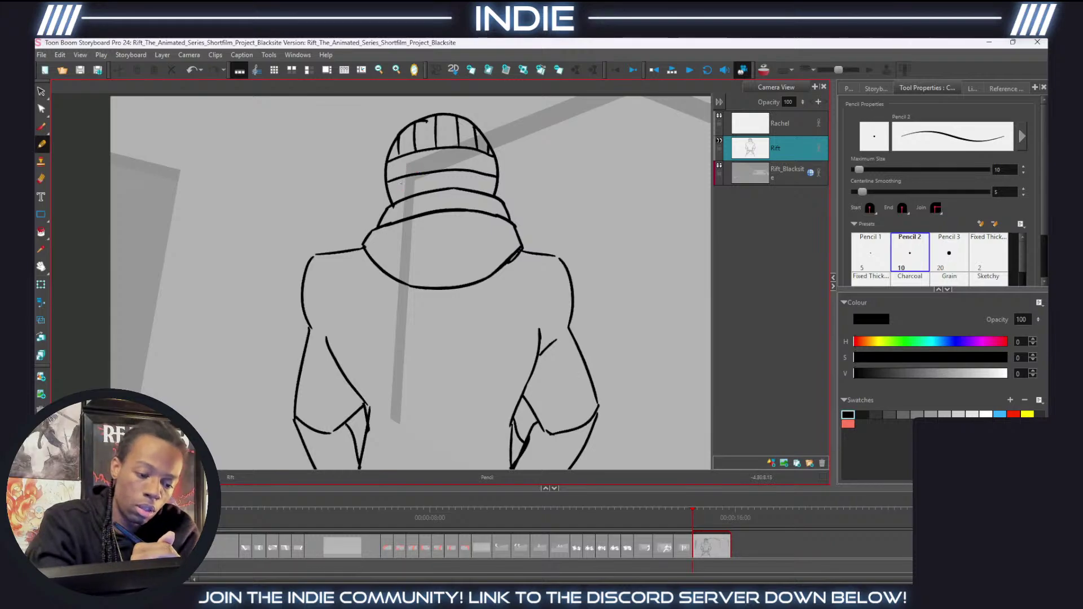
Add short vertical strokes on the back of Rift's head between the headband and the hood rim.
mouse_move(401, 179)
mouse_down()
mouse_move(454, 186)
mouse_move(460, 173)
mouse_move(445, 178)
mouse_move(461, 172)
mouse_move(486, 195)
mouse_up()
key(ctrl+z)
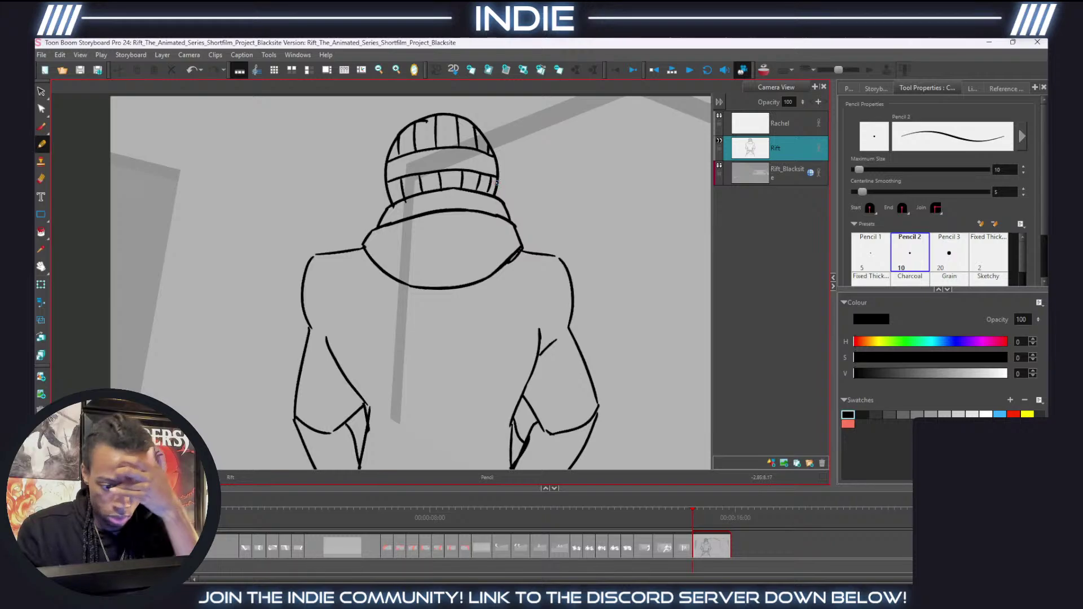
Draw the spine line down the middle of Rift's back and the inner leg lines below the seat.
scroll(497, 182, down, 3)
scroll(469, 224, up, 2)
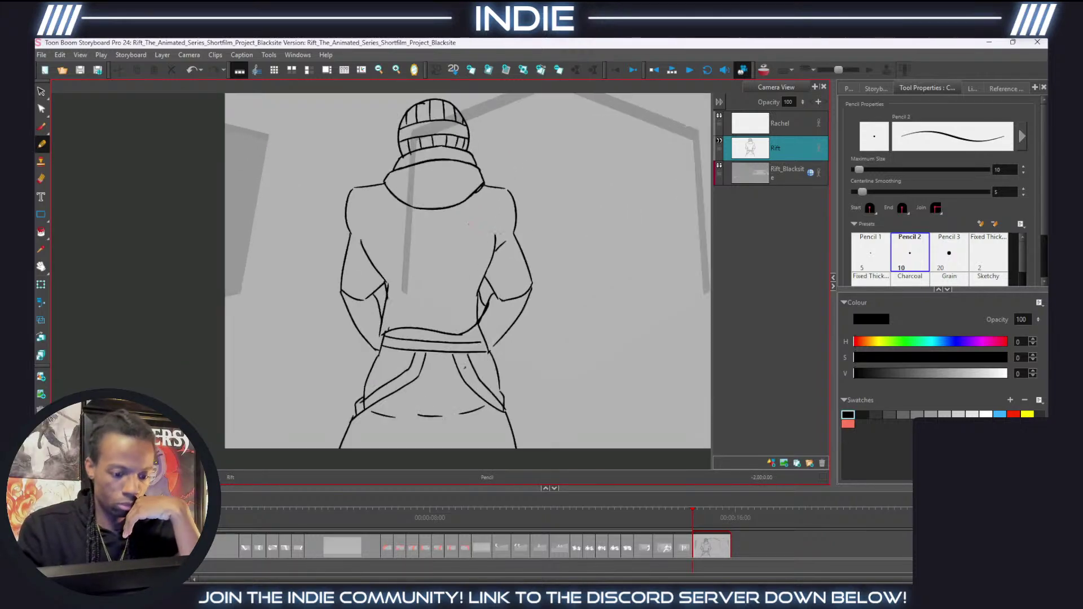
drag(426, 214, 427, 268)
key(ctrl+z)
drag(423, 220, 428, 291)
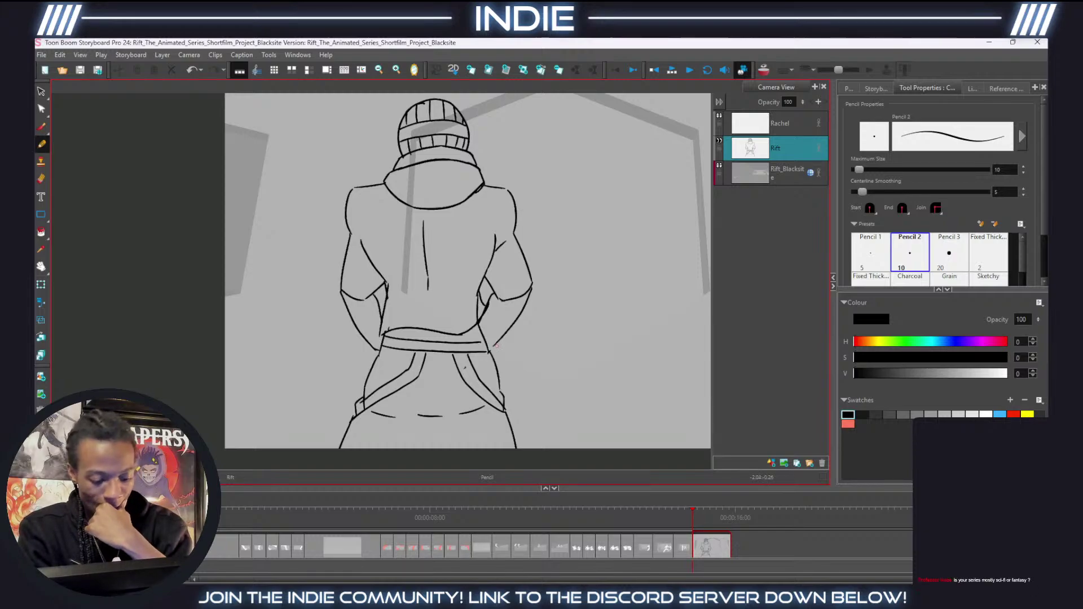
mouse_move(431, 418)
mouse_down()
mouse_move(422, 449)
mouse_move(448, 449)
mouse_up()
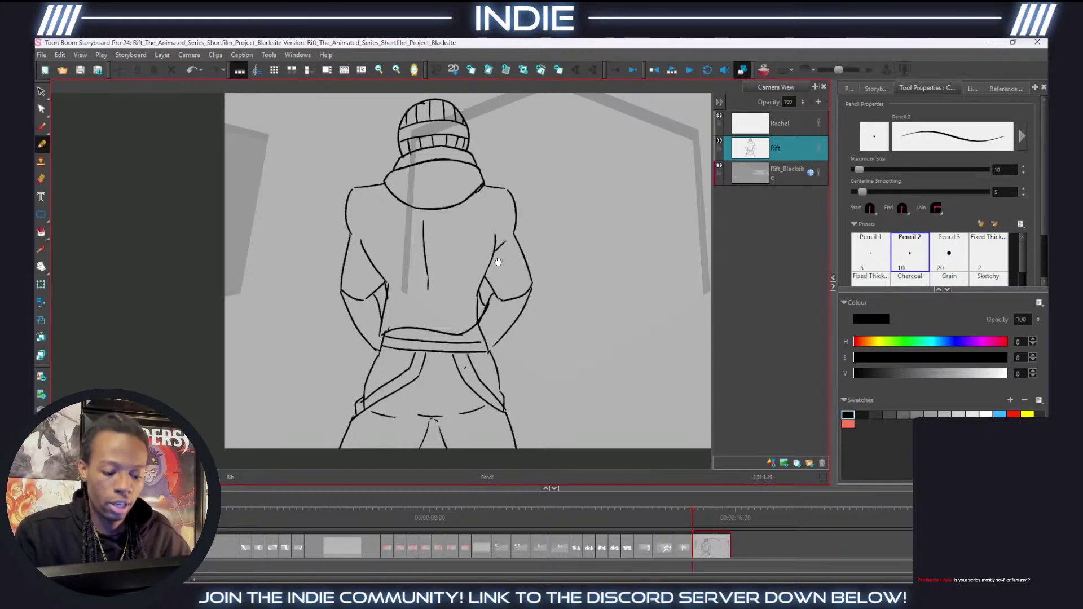
Move the Rift layer to the left so the figure stands near the left edge of the frame.
mouse_move(498, 263)
mouse_down()
mouse_move(346, 273)
mouse_move(453, 274)
mouse_up()
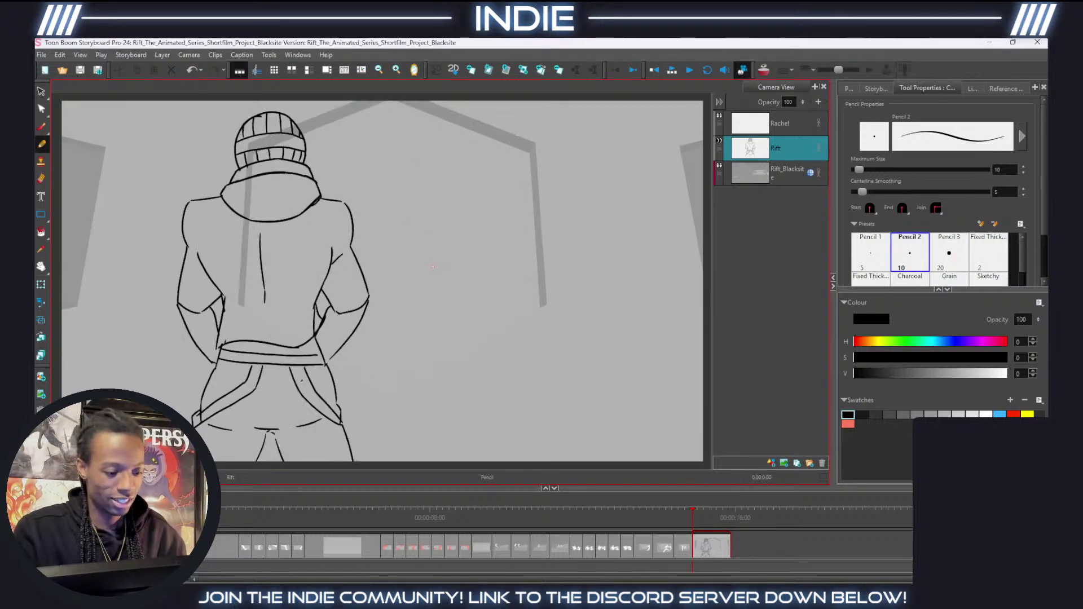
key(shift+t)
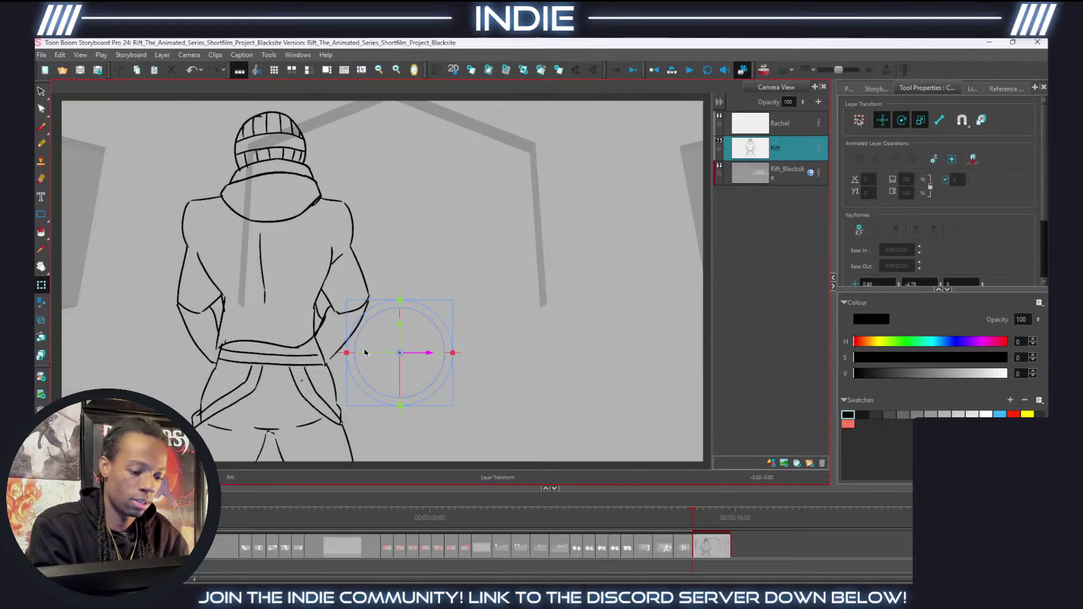
drag(424, 356, 365, 353)
key(alt+x)
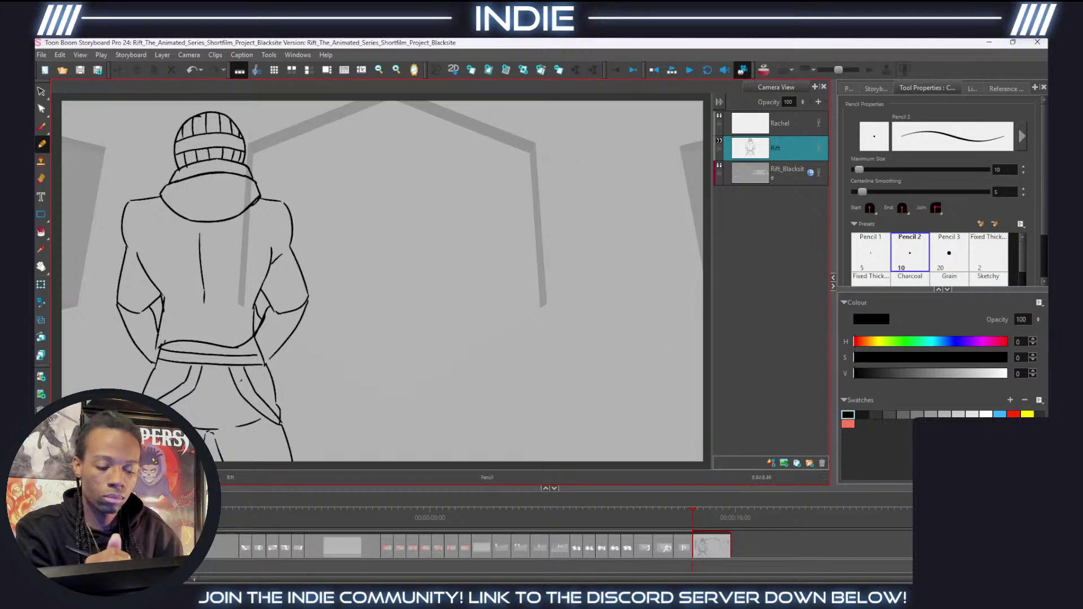
Add a new panel after Rift's back view and select its Rift layer.
click(523, 70)
click(559, 394)
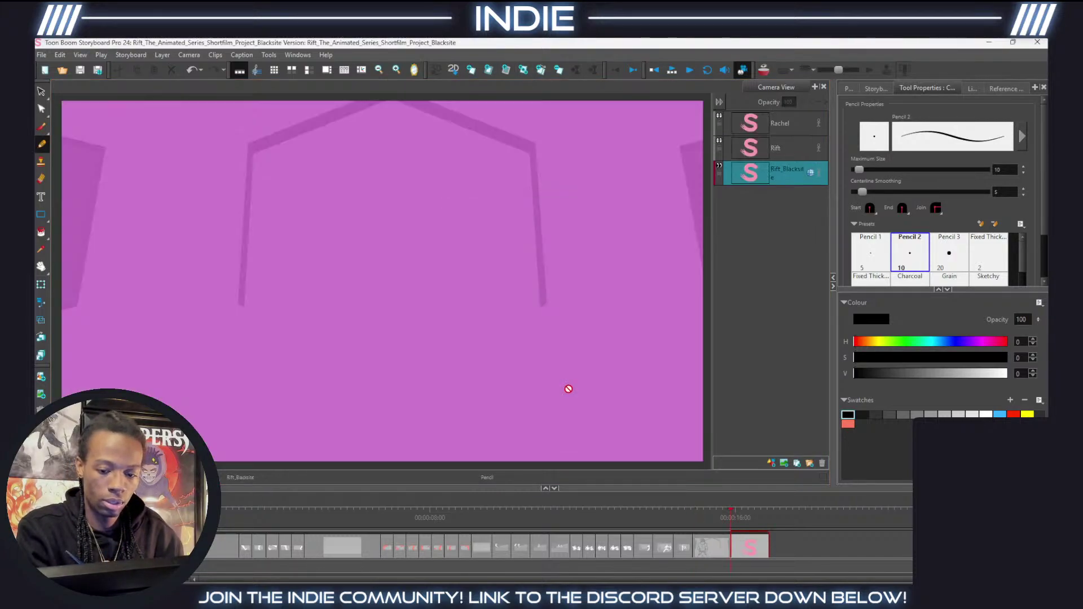
click(752, 149)
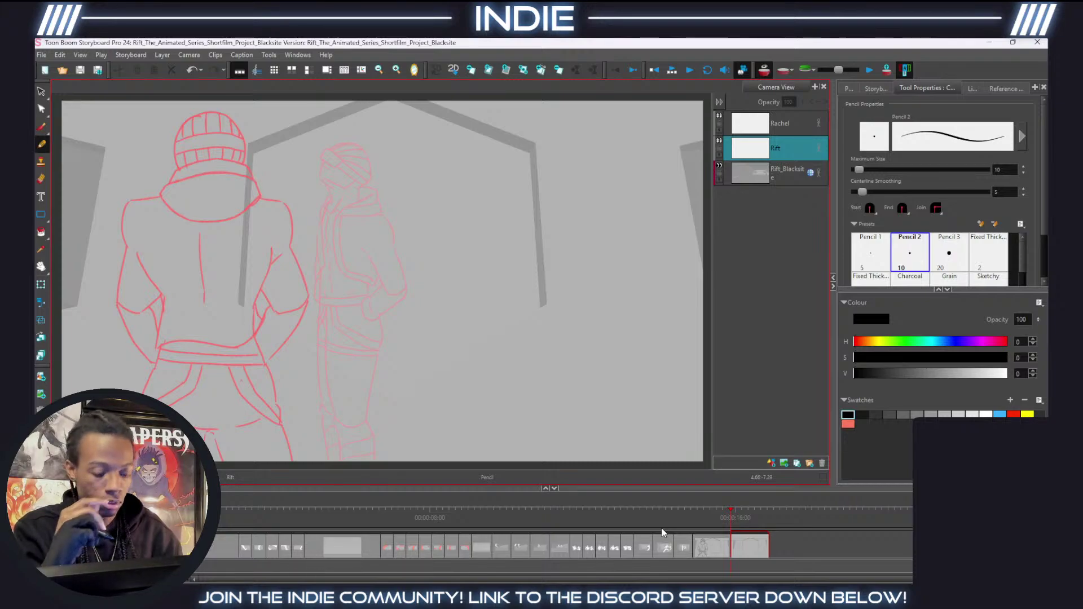
In the Rift back-view panel, turn off onion skin and draw Rachel's left body contour from raised arm to hip on the Rachel layer.
click(709, 543)
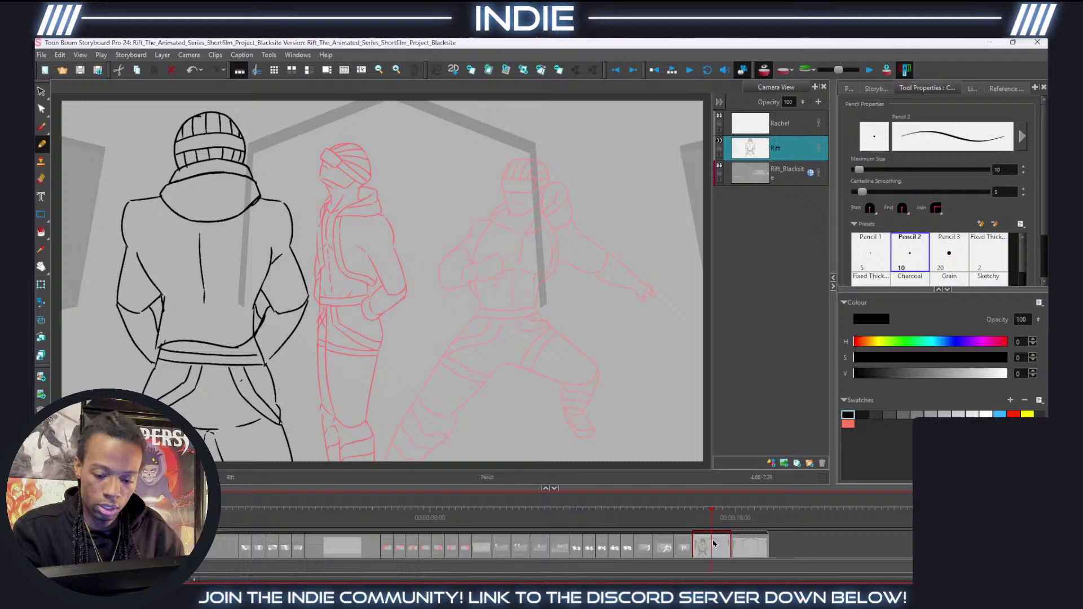
click(777, 127)
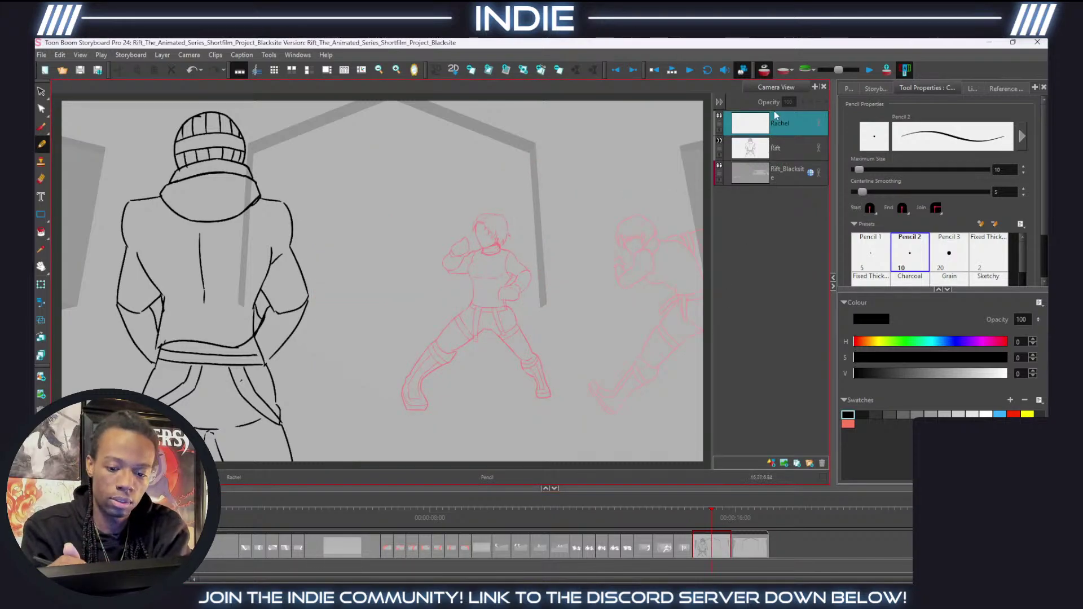
click(742, 69)
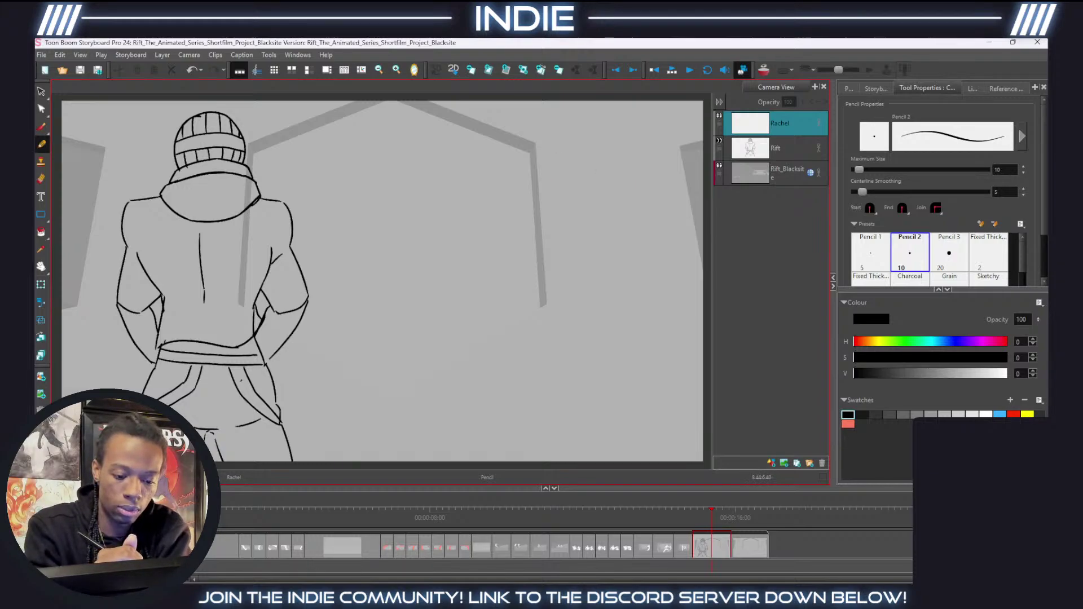
drag(516, 183, 541, 300)
key(ctrl+z)
key(ctrl+z)
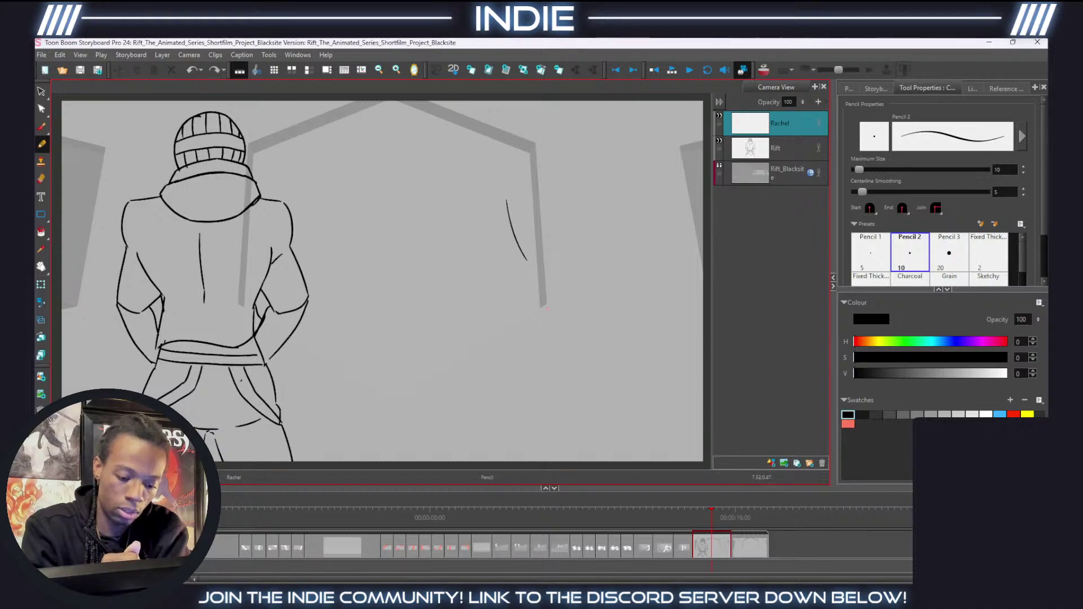
mouse_move(528, 263)
mouse_down()
mouse_move(550, 330)
mouse_move(521, 405)
mouse_up()
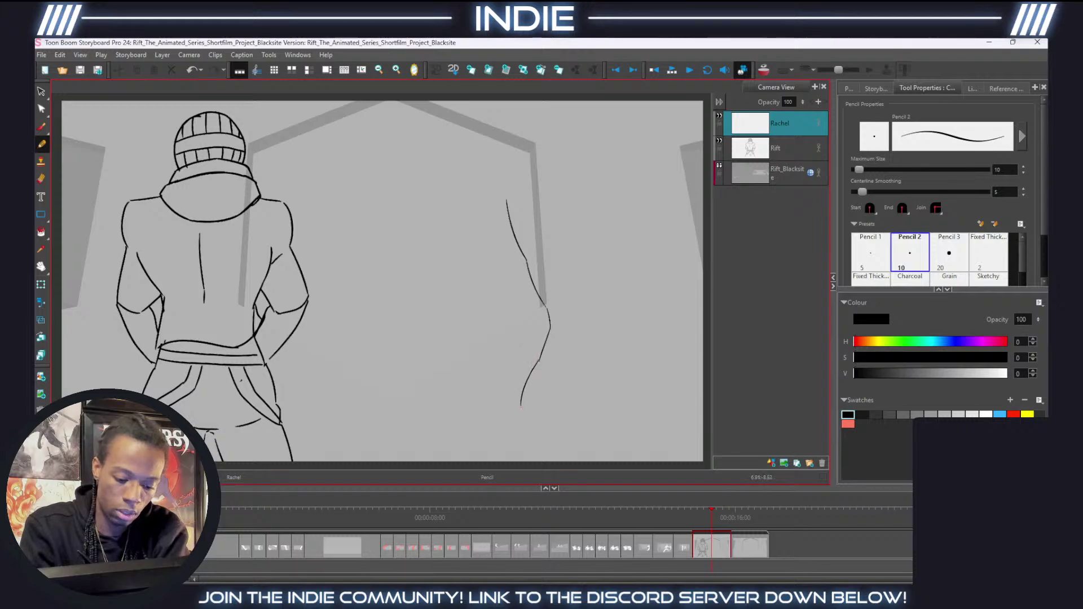
Draw Rachel's left arm bent at the raised elbow, with the forearm and hand folded behind the head.
mouse_move(507, 200)
mouse_down()
mouse_move(537, 190)
mouse_move(509, 195)
mouse_move(526, 188)
mouse_move(553, 240)
mouse_up()
key(ctrl+z)
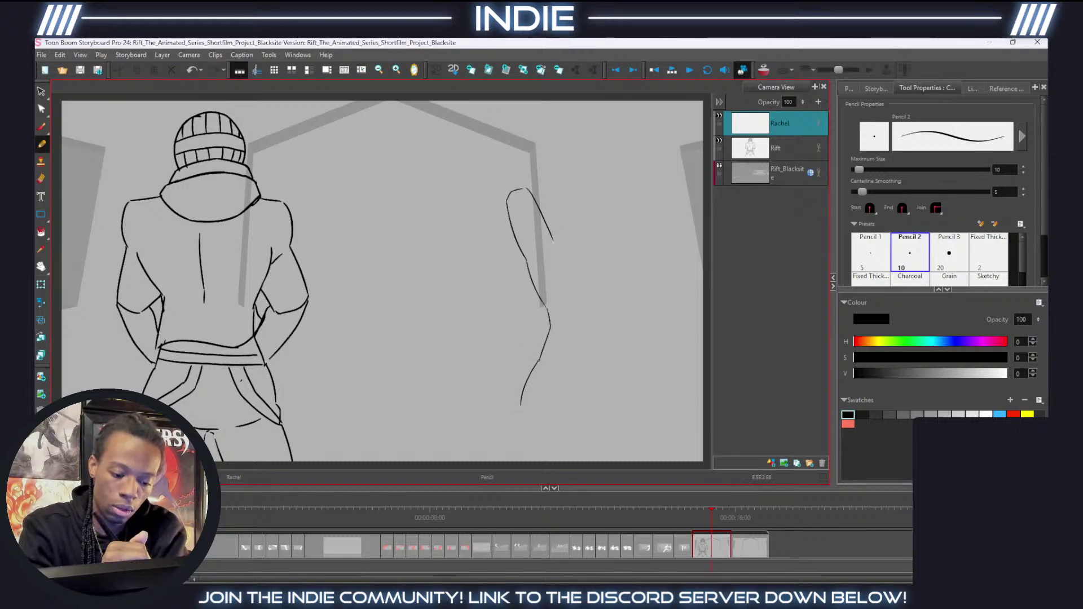
key(ctrl+z)
drag(509, 194, 552, 230)
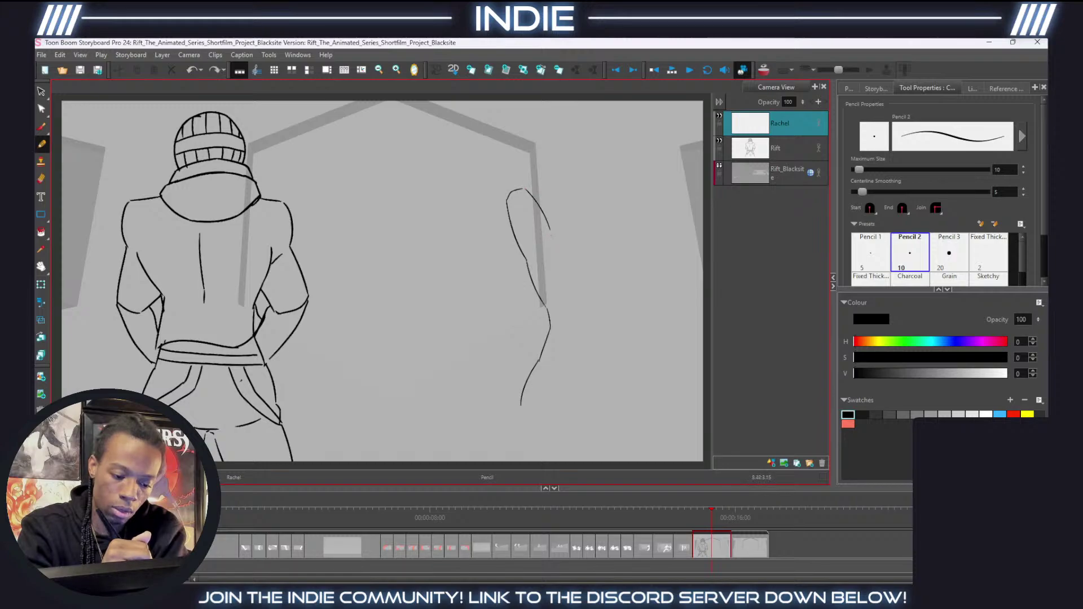
key(ctrl+z)
mouse_move(510, 193)
mouse_down()
mouse_move(557, 230)
mouse_move(514, 211)
mouse_move(546, 247)
mouse_move(564, 247)
mouse_up()
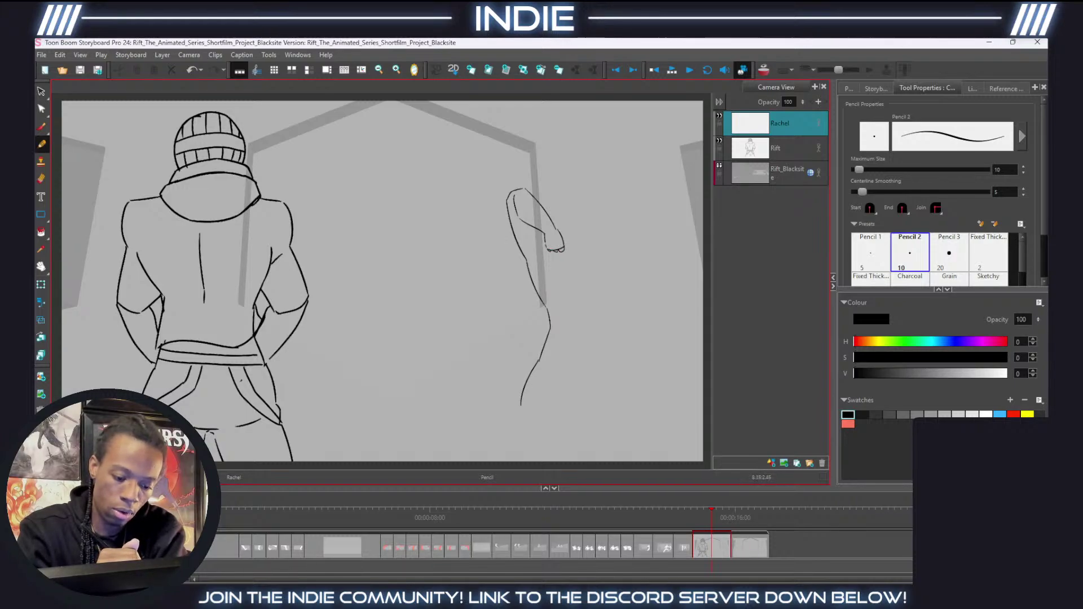
Draw the short curved nape line extending from Rachel's left hand.
drag(557, 205, 550, 220)
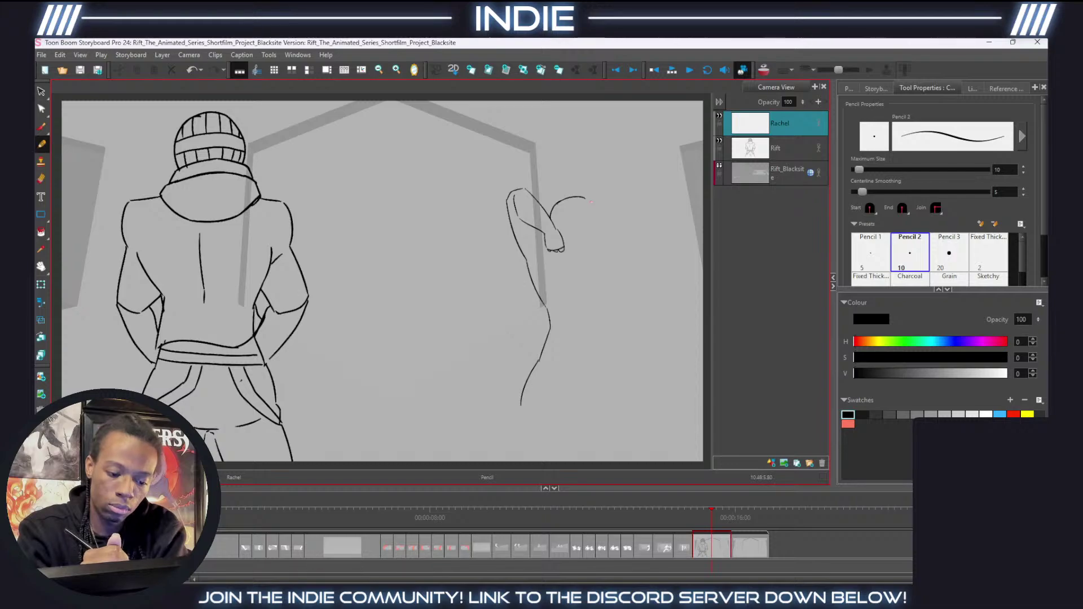
key(ctrl+z)
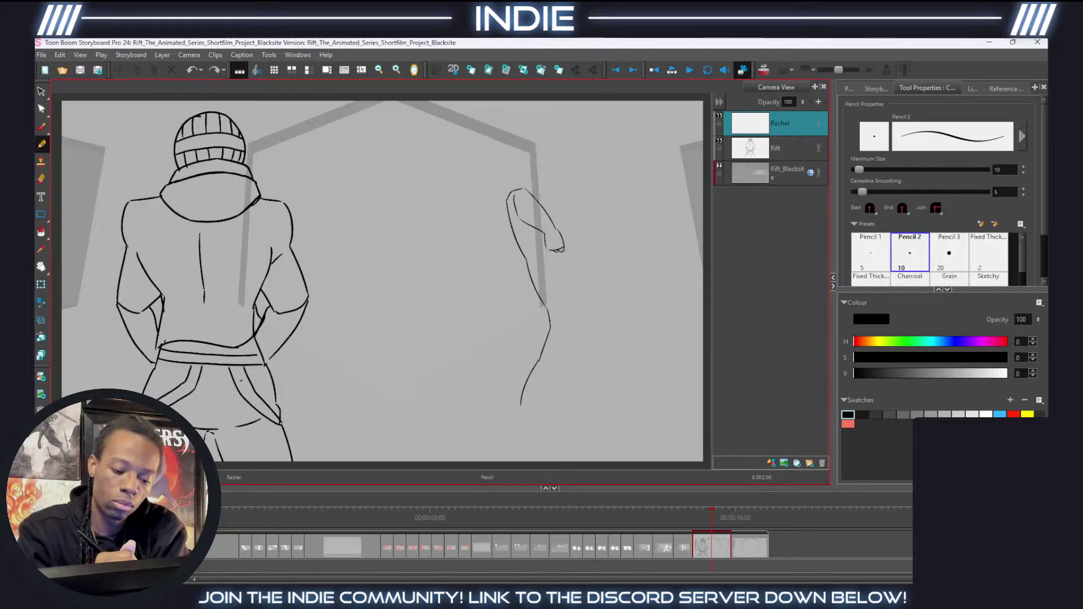
drag(548, 249, 579, 232)
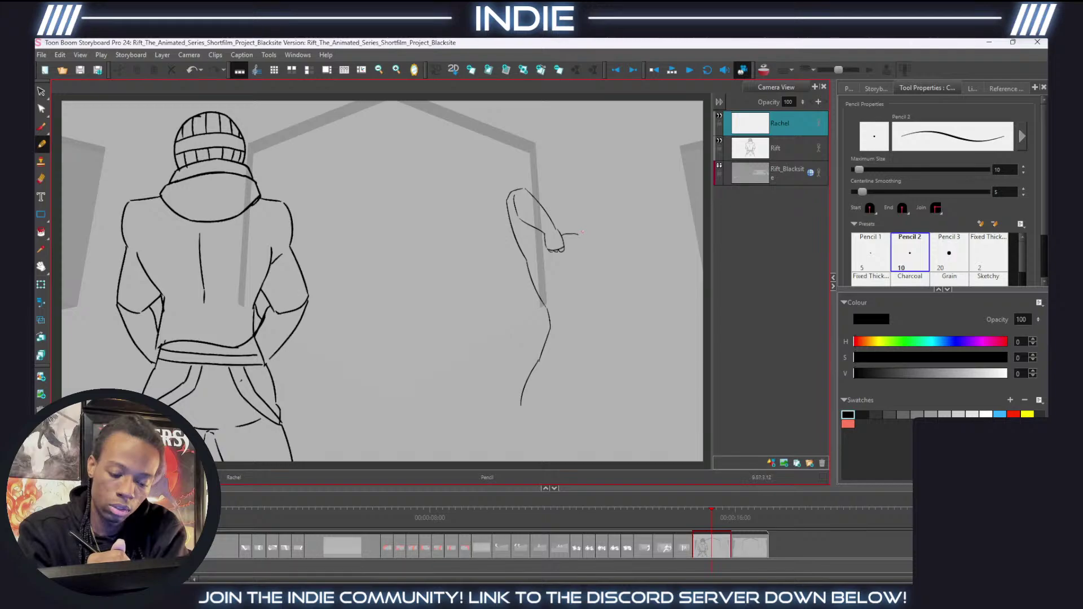
key(ctrl+z)
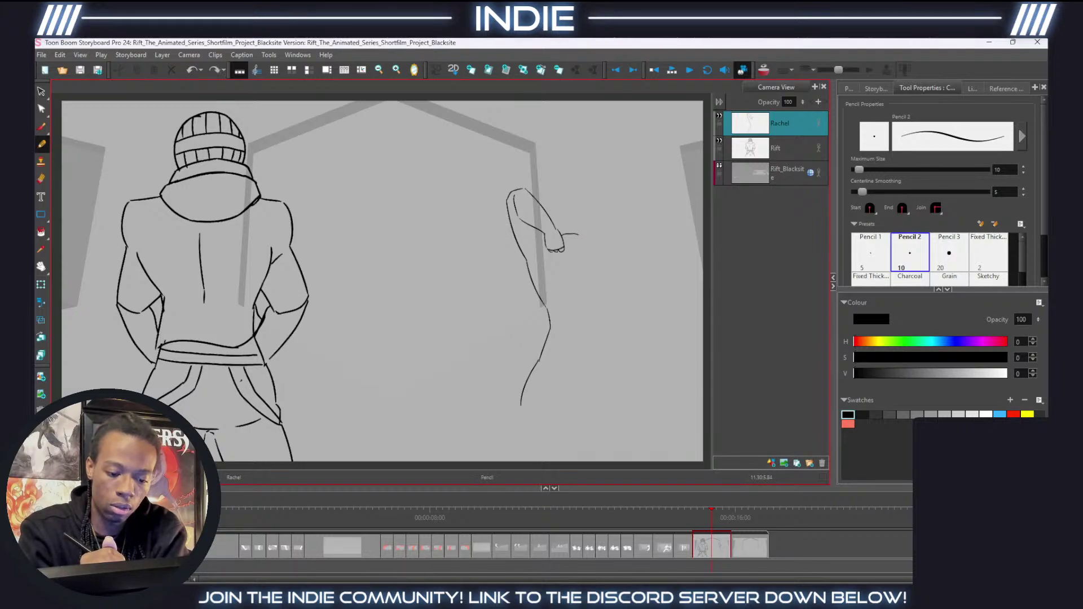
Draw Rachel's right body side with its bent arm and hand, and add the rounded head top between the arms.
mouse_move(600, 192)
mouse_down()
mouse_move(584, 241)
mouse_move(605, 237)
mouse_move(611, 192)
mouse_move(614, 246)
mouse_move(617, 237)
mouse_move(600, 304)
mouse_move(629, 390)
mouse_up()
key(ctrl+z)
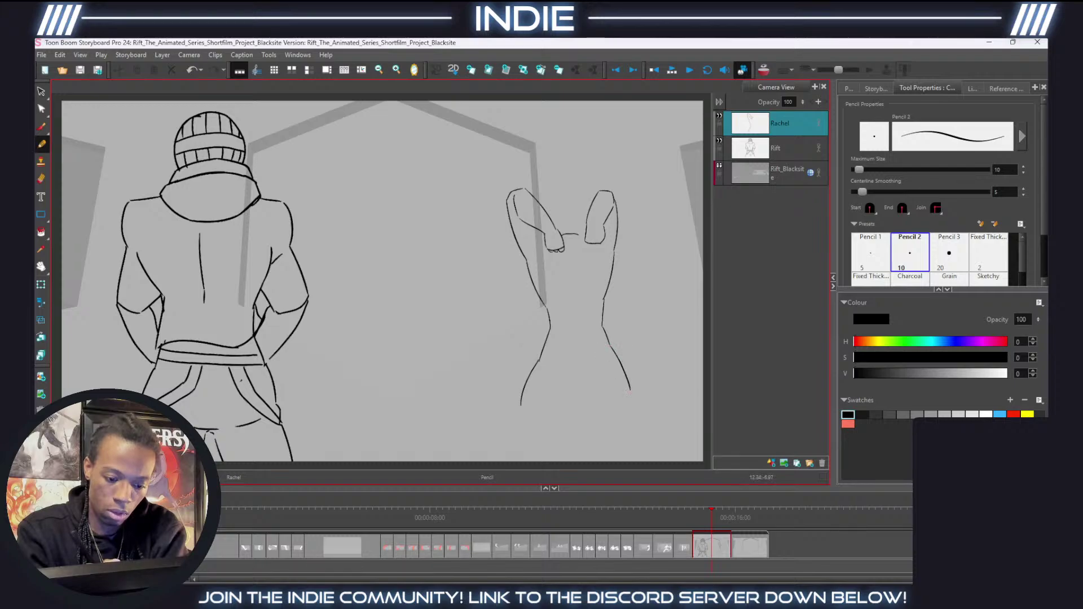
drag(566, 237, 600, 247)
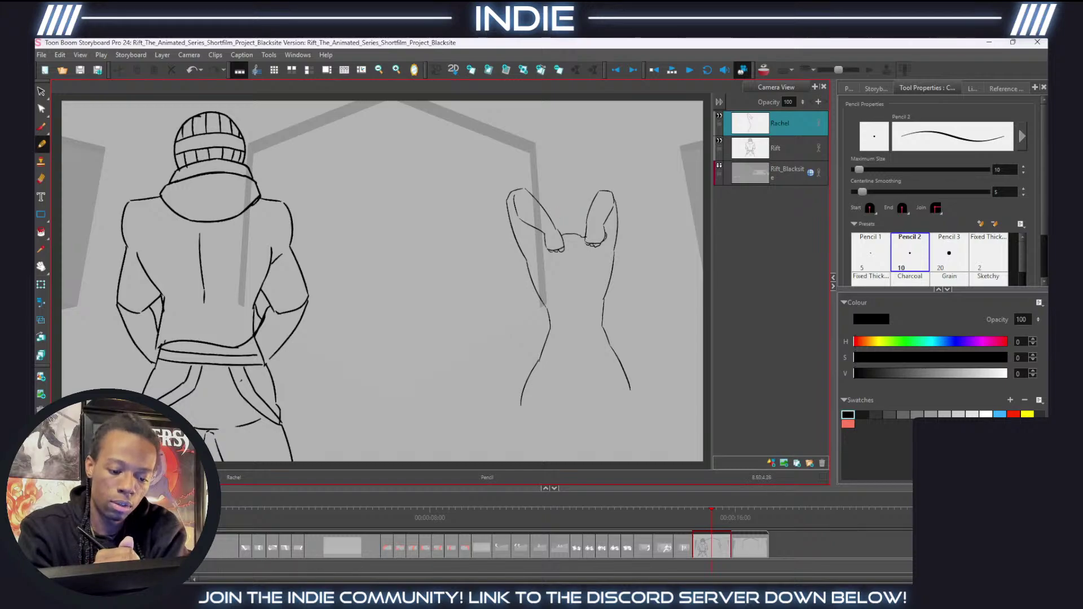
mouse_move(548, 214)
mouse_down()
mouse_move(561, 201)
mouse_move(590, 213)
mouse_up()
key(ctrl+z)
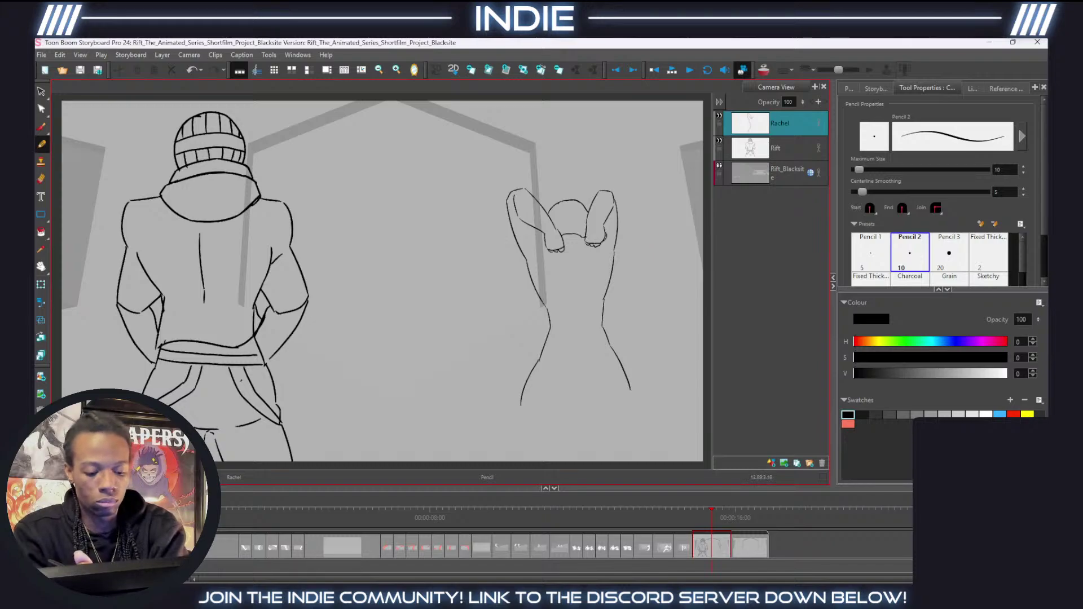
drag(581, 350, 589, 386)
key(ctrl+z)
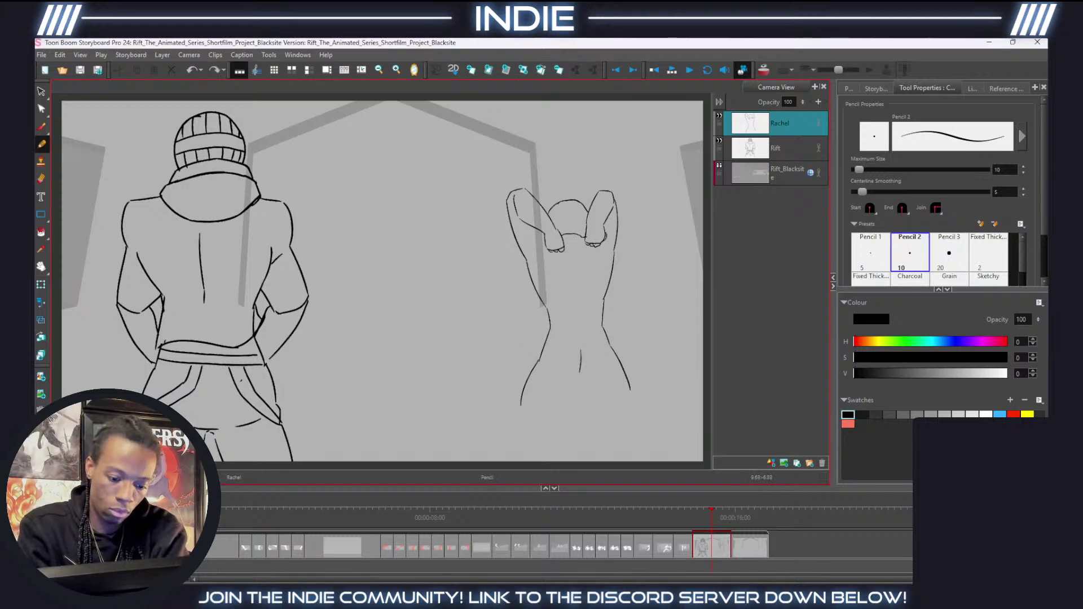
key(ctrl+z)
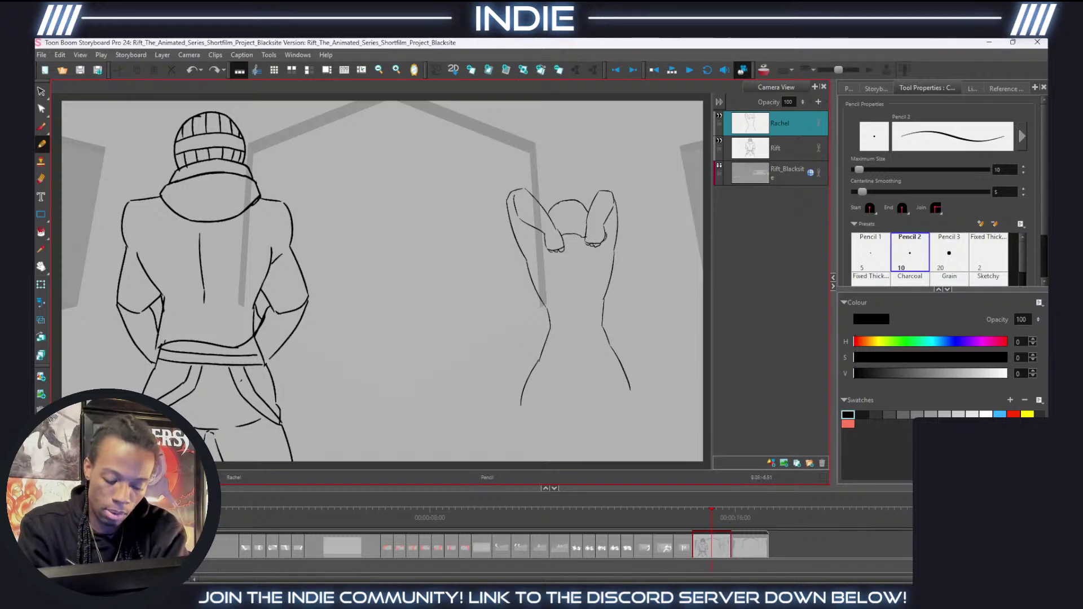
Enlarge the Rachel layer and shift it left and down so the figure fills the right half beside Rift.
key(alt+s)
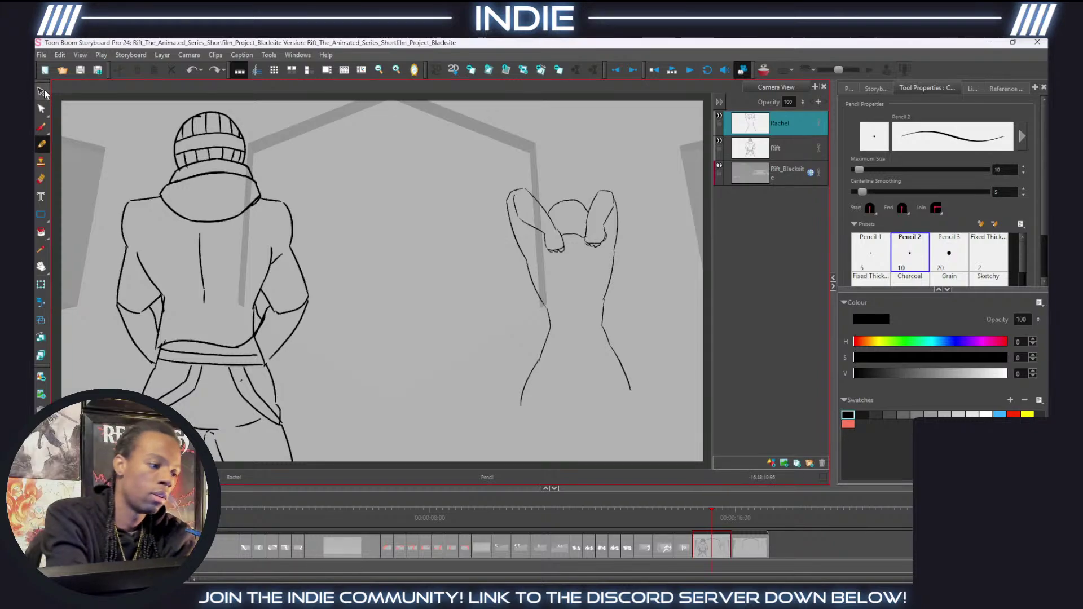
mouse_move(618, 211)
mouse_down()
mouse_move(472, 295)
mouse_move(593, 463)
mouse_up()
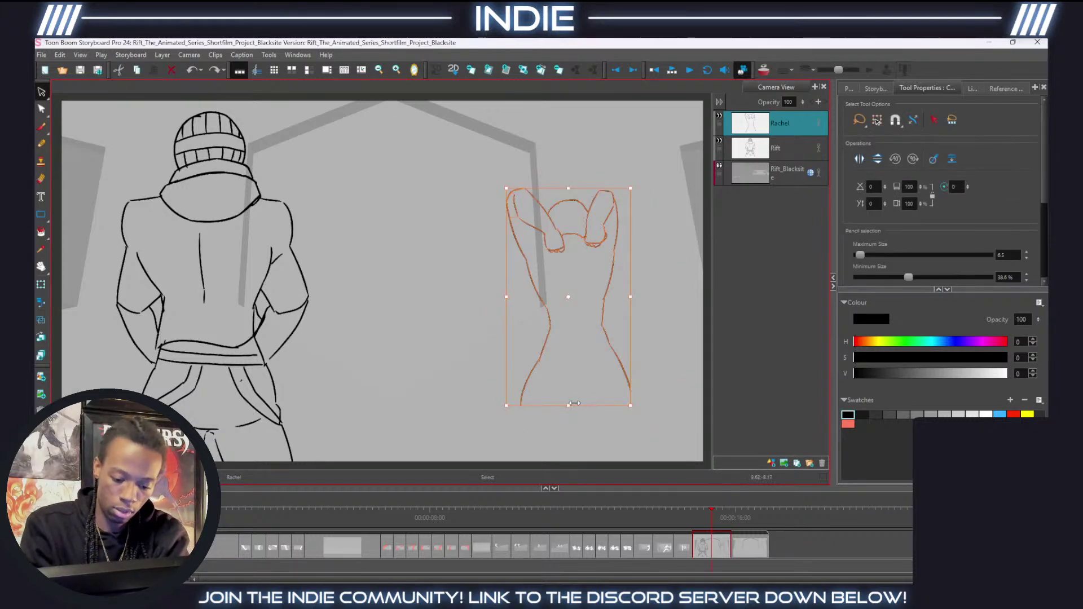
key(Escape)
key(ctrl+a)
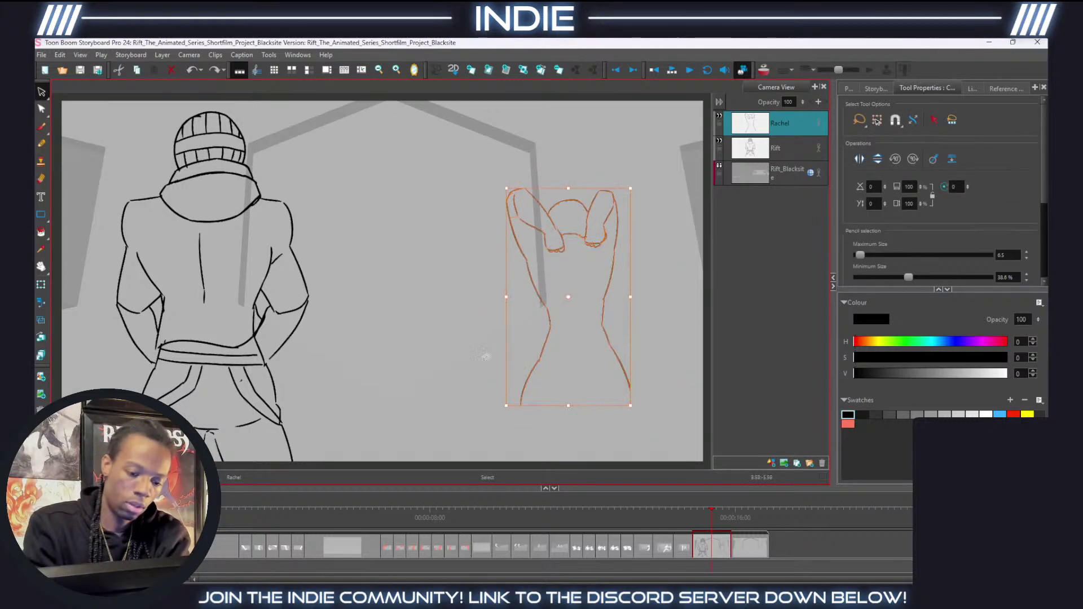
click(40, 285)
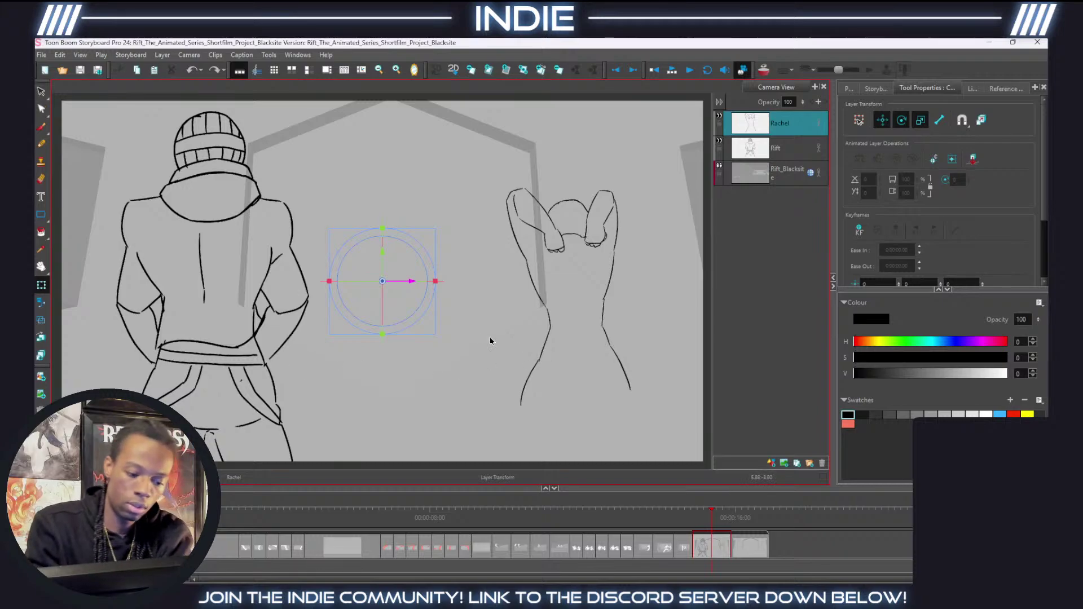
drag(416, 334, 434, 357)
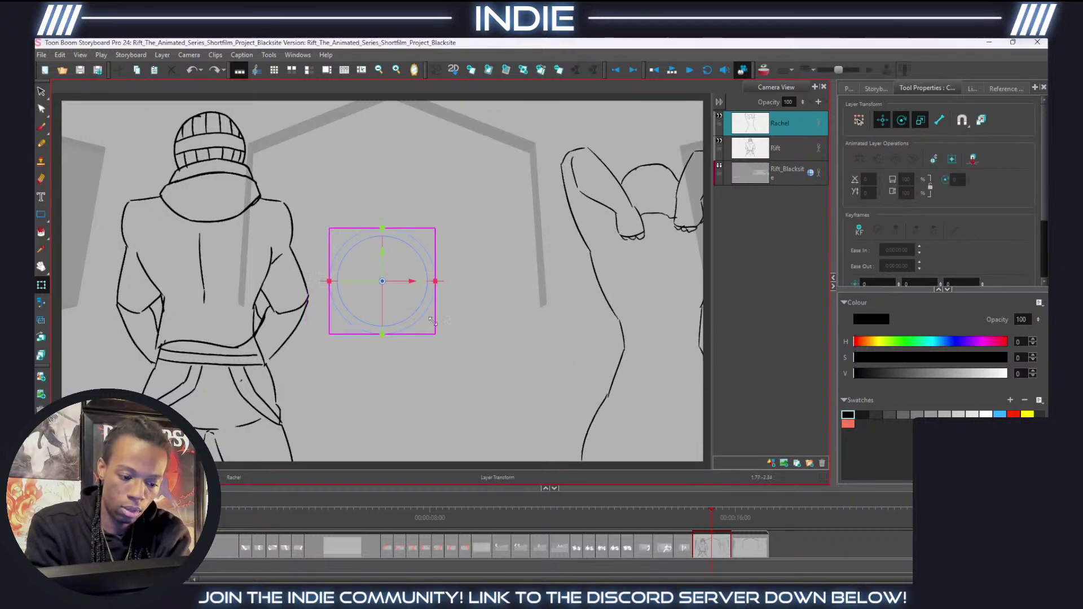
drag(408, 281, 312, 322)
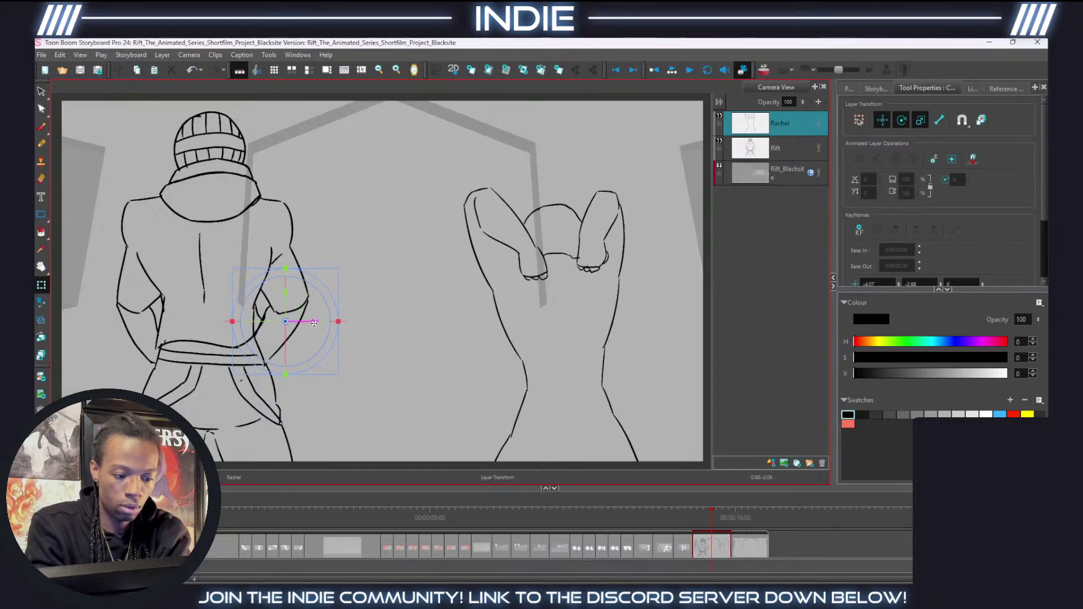
click(454, 246)
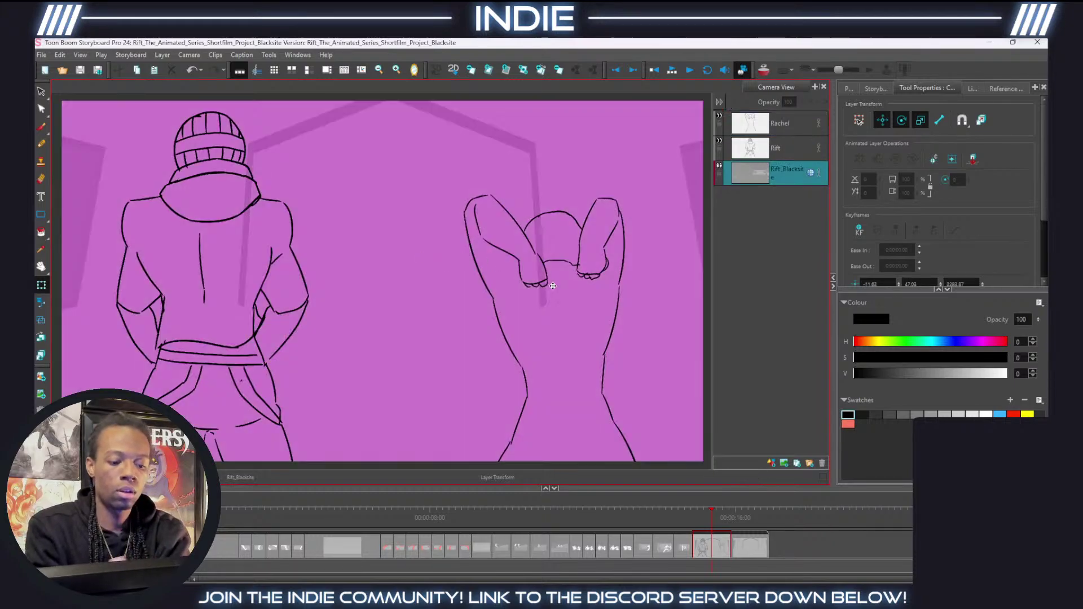
click(782, 126)
key(alt+/)
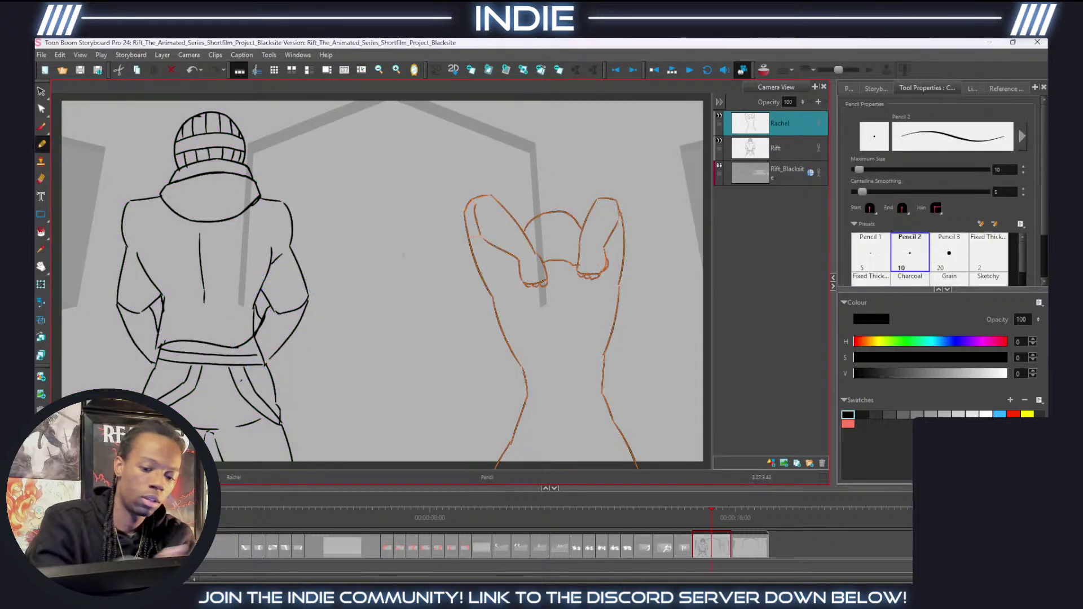
Bring up Rachel's back-view reference and draw the curved waistline across her lower back.
click(999, 89)
drag(1003, 238, 915, 235)
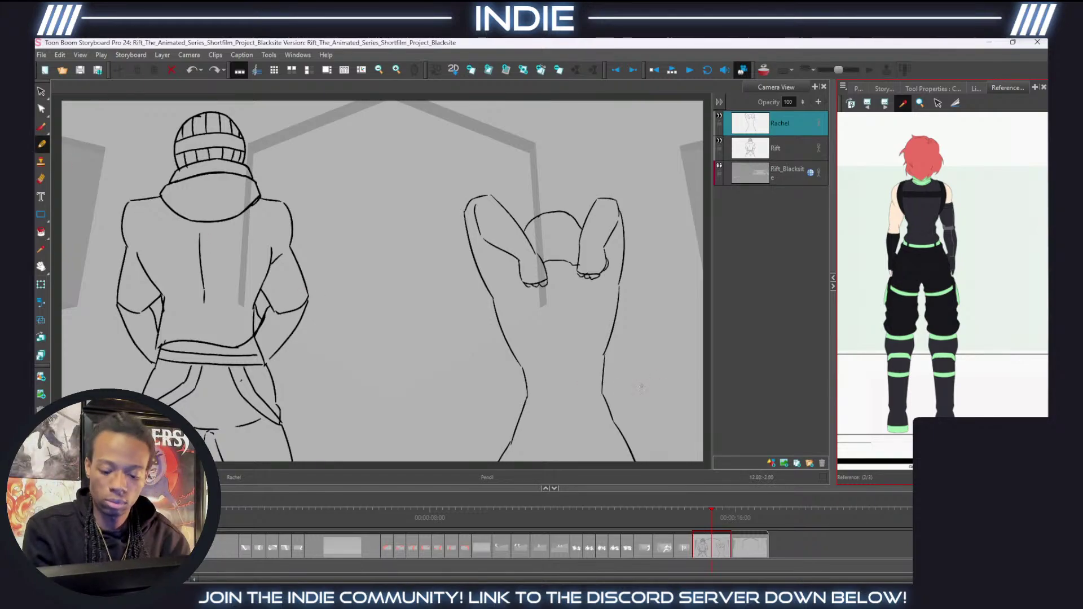
mouse_move(525, 395)
mouse_down()
mouse_move(526, 408)
mouse_move(581, 410)
mouse_move(611, 399)
mouse_up()
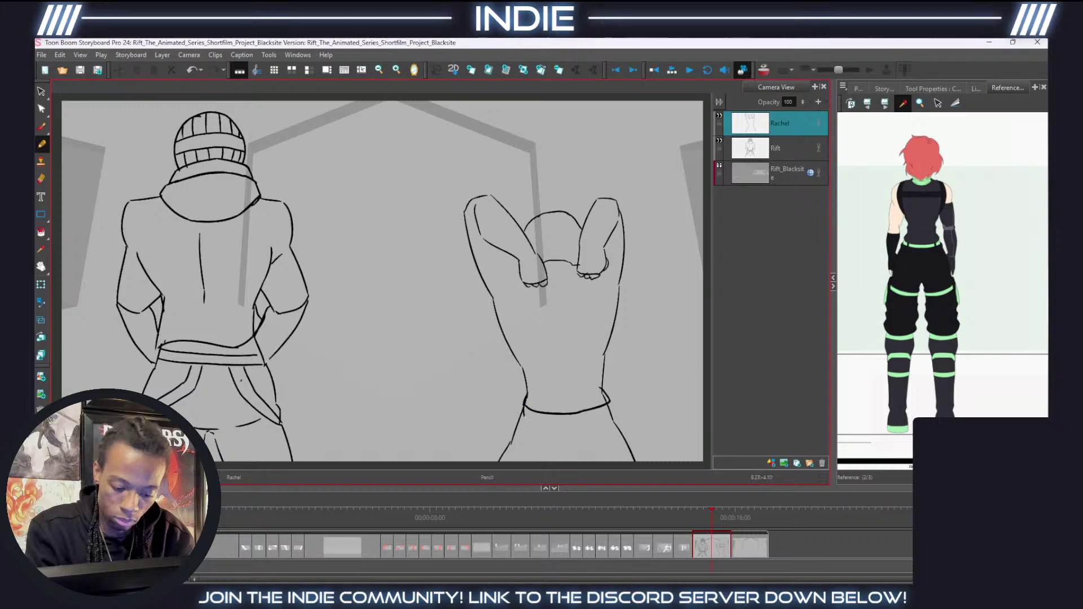
Add the belt's lower edge, shoulder curves, upper-back line and collar line to Rachel's back.
drag(524, 417, 611, 416)
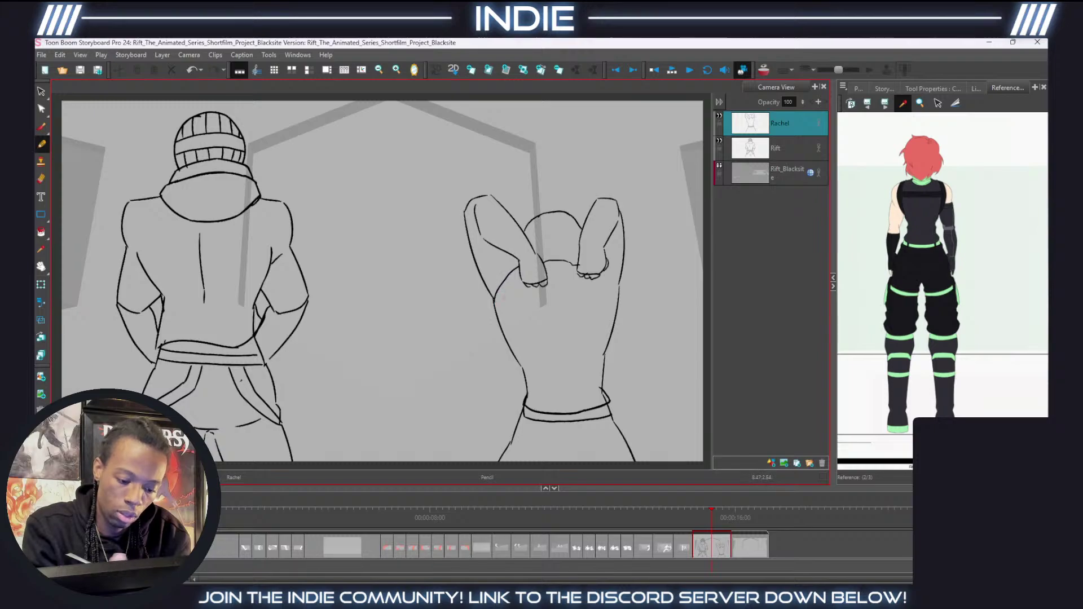
drag(607, 274, 620, 286)
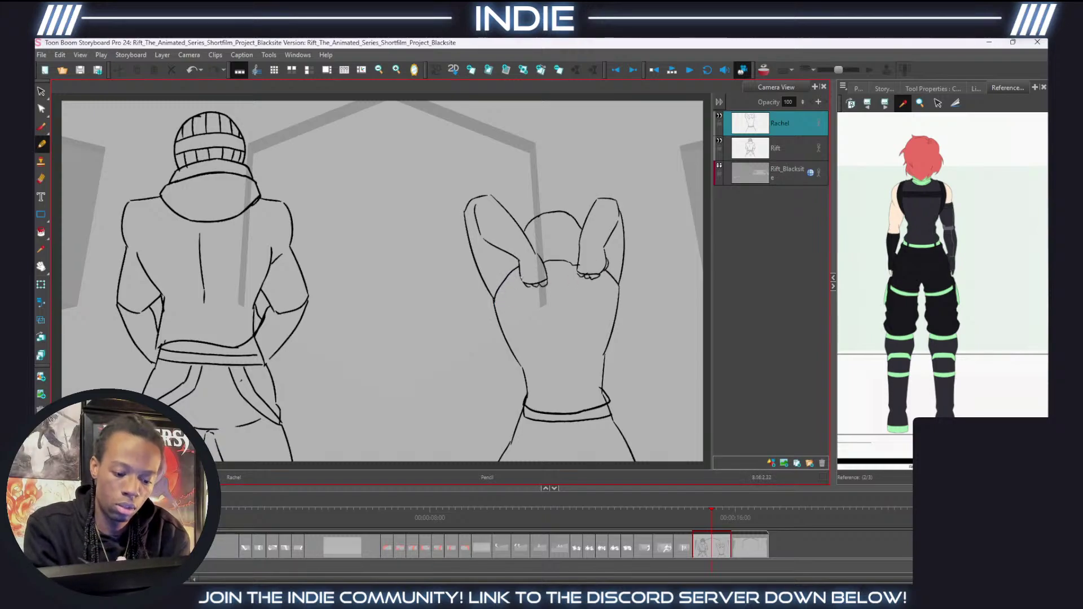
mouse_move(498, 307)
mouse_down()
mouse_move(511, 291)
mouse_move(596, 293)
mouse_up()
key(ctrl+z)
drag(511, 293, 621, 293)
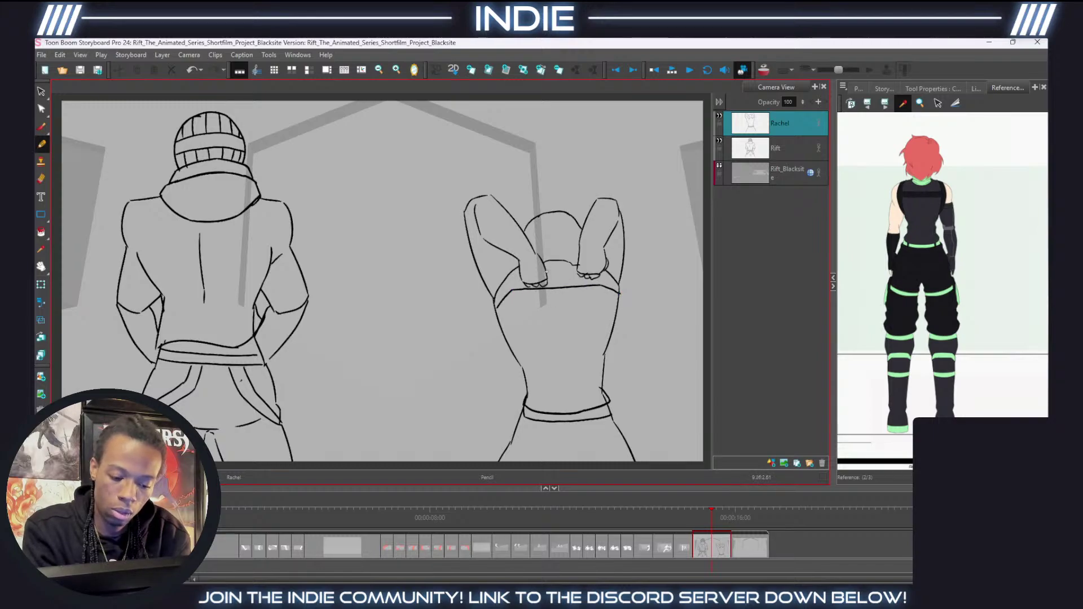
drag(547, 273, 569, 274)
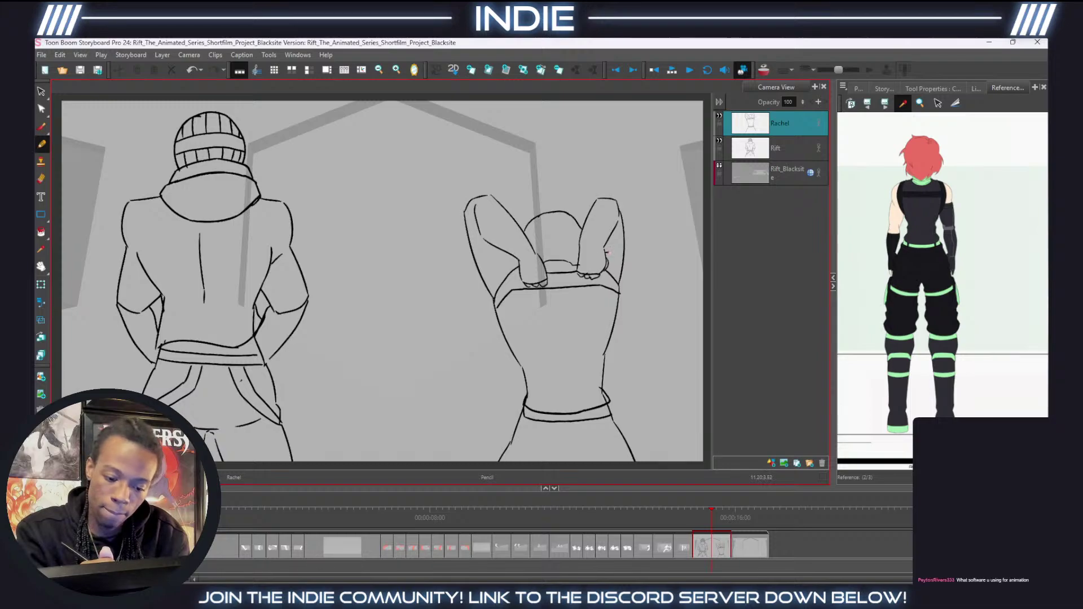
Draw the bands around Rachel's right upper arm and rework the lines at her elbows.
mouse_move(603, 247)
mouse_down()
mouse_move(624, 252)
mouse_move(623, 238)
mouse_move(627, 252)
mouse_up()
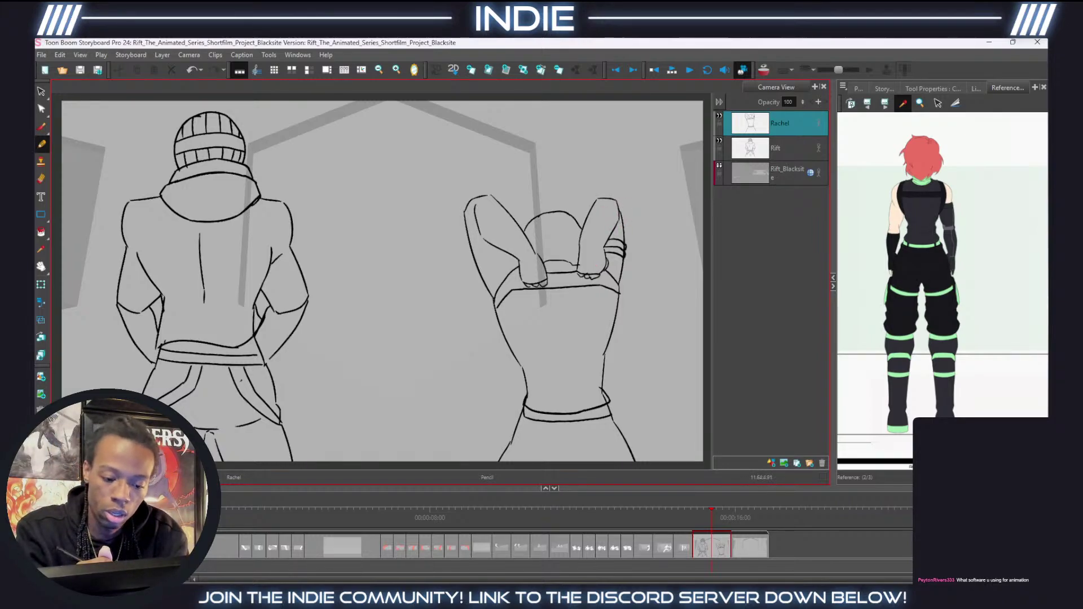
key(ctrl+z)
drag(618, 213, 622, 227)
key(ctrl+z)
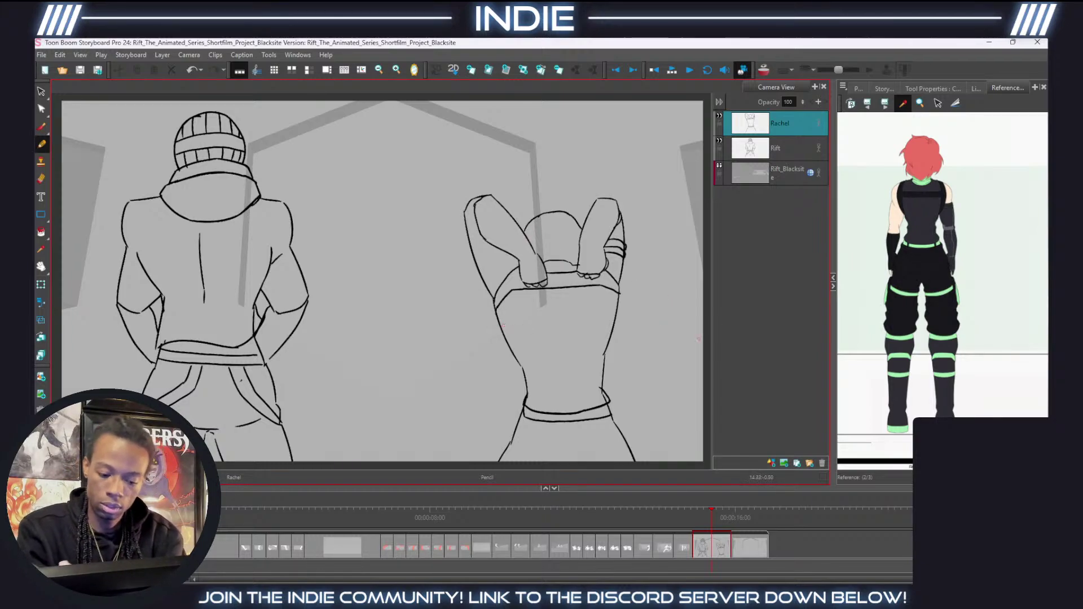
Draw two back pockets below Rachel's belt on the seat of her trousers.
drag(643, 385, 624, 330)
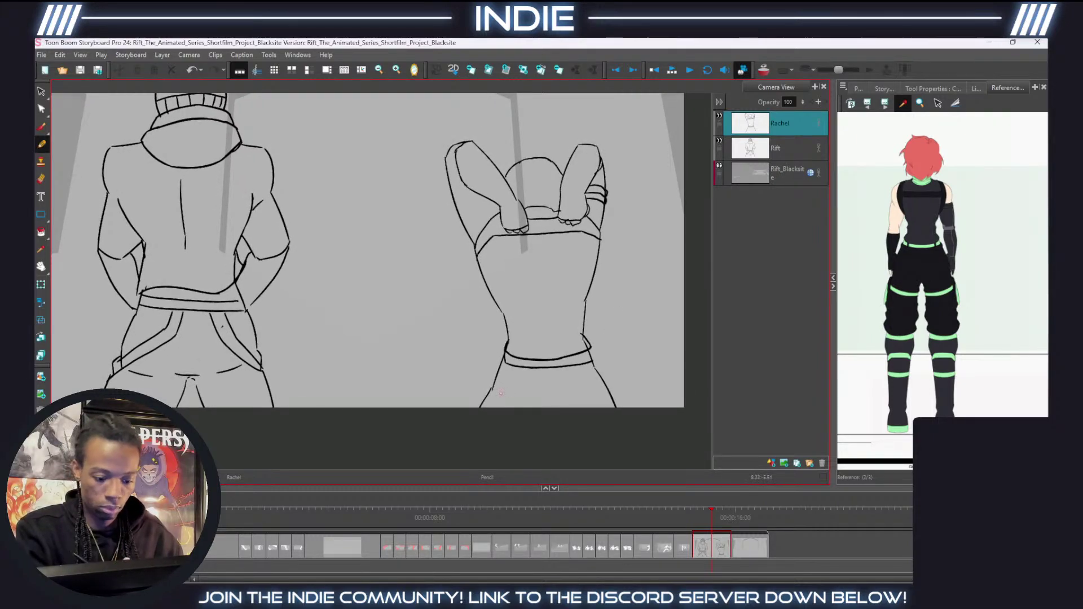
mouse_move(501, 385)
mouse_down()
mouse_move(546, 389)
mouse_move(546, 401)
mouse_move(496, 404)
mouse_up()
mouse_move(577, 387)
mouse_down()
mouse_move(596, 384)
mouse_move(602, 402)
mouse_move(567, 405)
mouse_up()
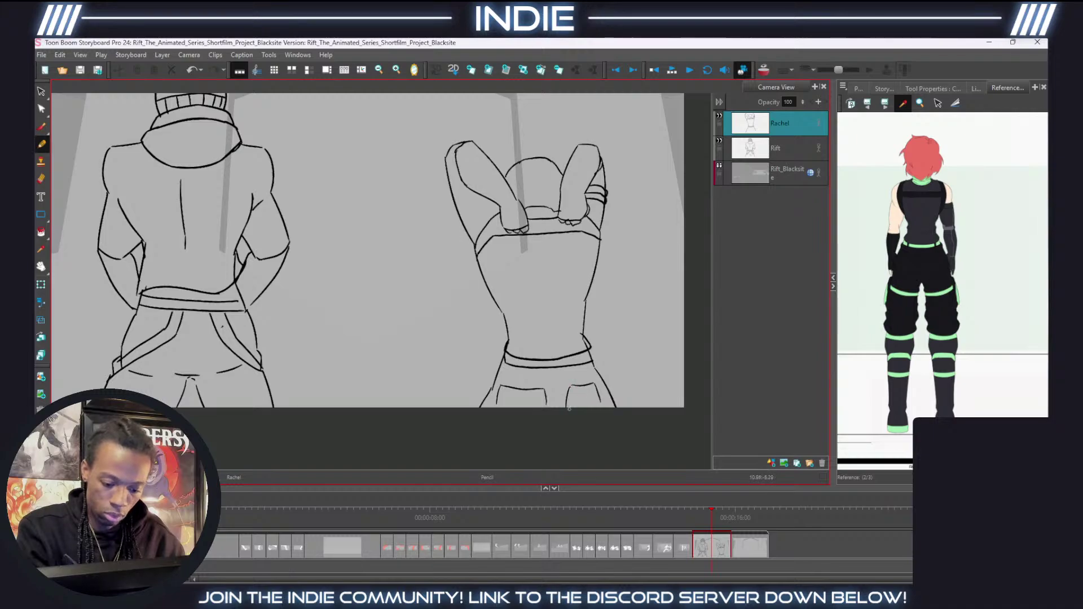
drag(600, 327, 608, 374)
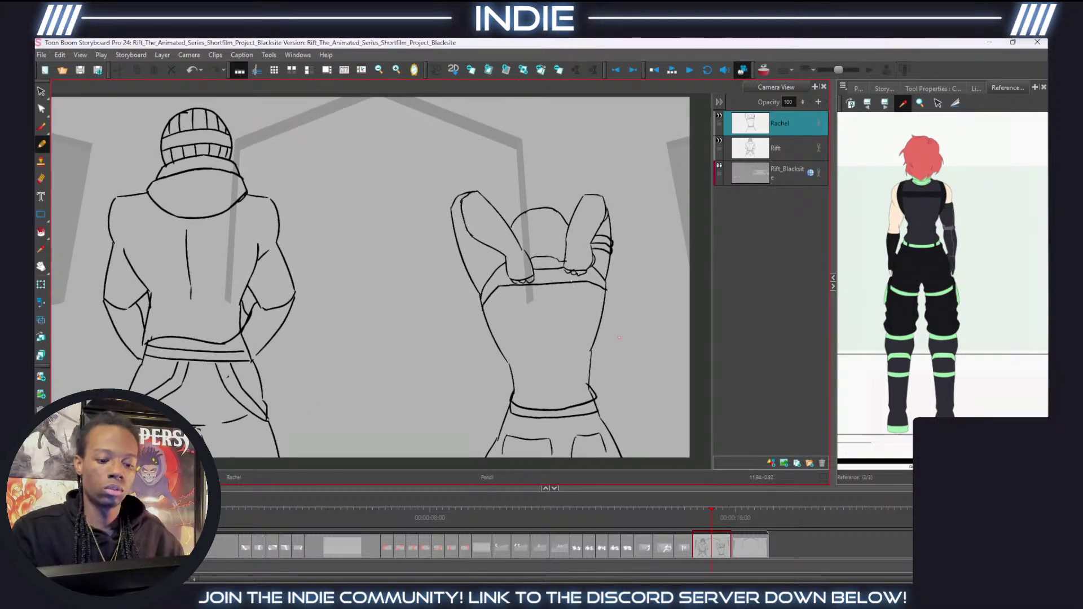
key(shift+m)
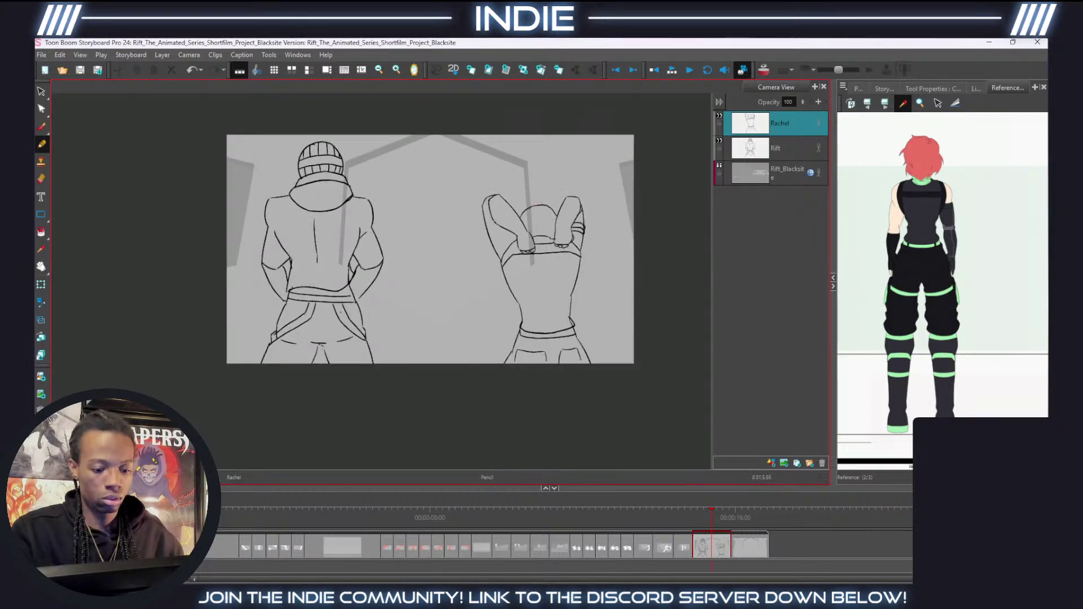
Replace Rachel's head top with a fuller hair outline with a small tuft, and add a broken strand line down the hair.
scroll(545, 204, up, 5)
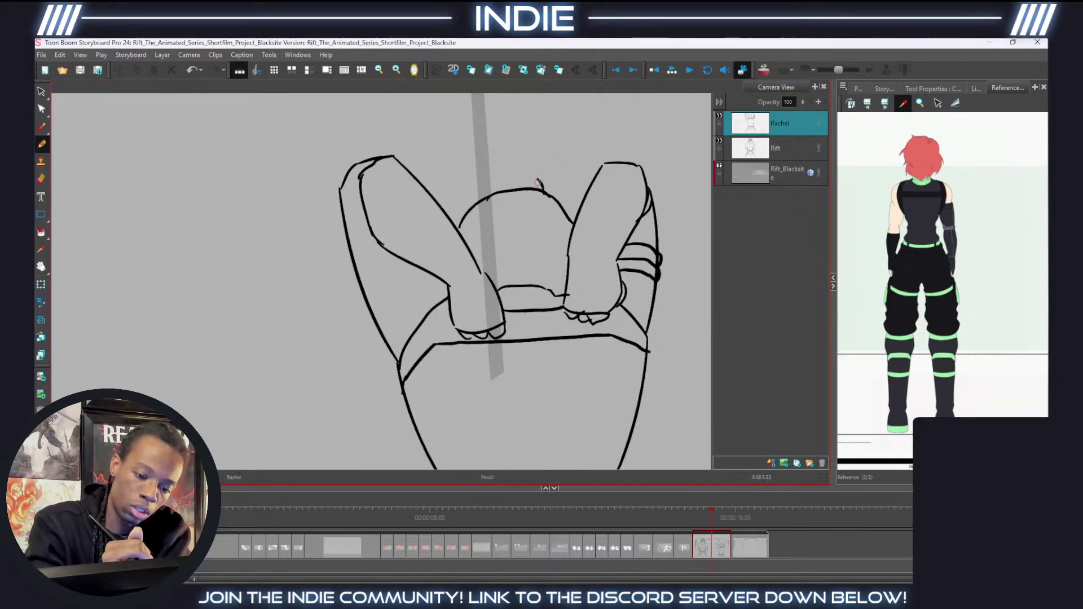
mouse_move(539, 183)
mouse_down()
mouse_move(466, 175)
mouse_move(482, 199)
mouse_move(546, 183)
mouse_move(565, 184)
mouse_move(579, 207)
mouse_move(567, 218)
mouse_move(531, 193)
mouse_move(458, 232)
mouse_up()
key(ctrl+z)
key(alt+e)
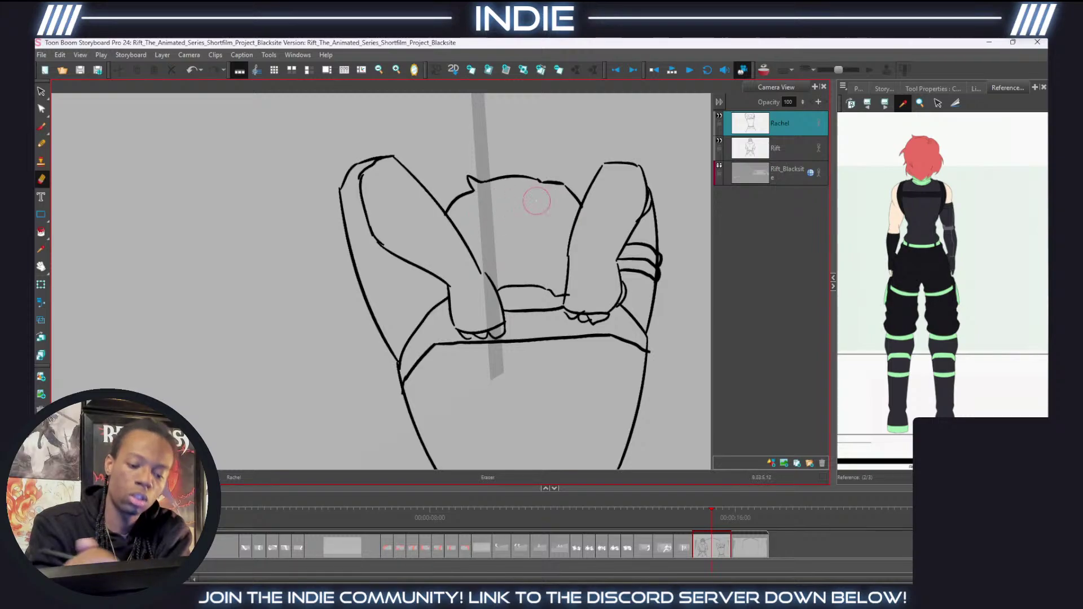
click(42, 144)
mouse_move(542, 191)
mouse_down()
mouse_move(539, 284)
mouse_move(564, 244)
mouse_move(545, 272)
mouse_up()
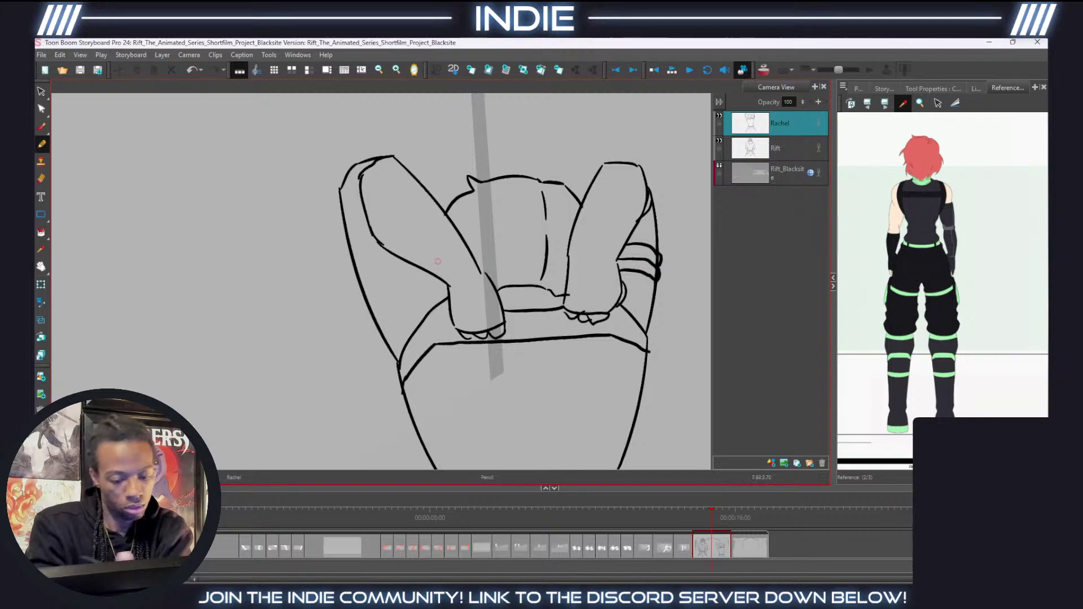
Erase the nape line between Rachel's hands and draw pointed hair ends hanging over the collar.
click(41, 179)
drag(559, 294, 499, 290)
click(42, 145)
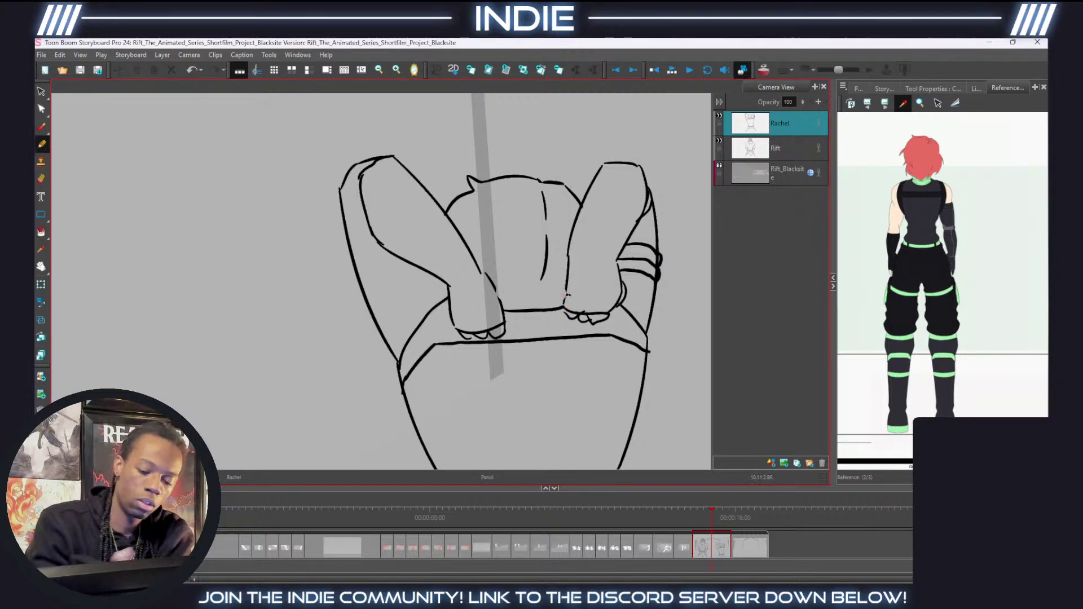
mouse_move(566, 293)
mouse_down()
mouse_move(545, 329)
mouse_move(505, 327)
mouse_up()
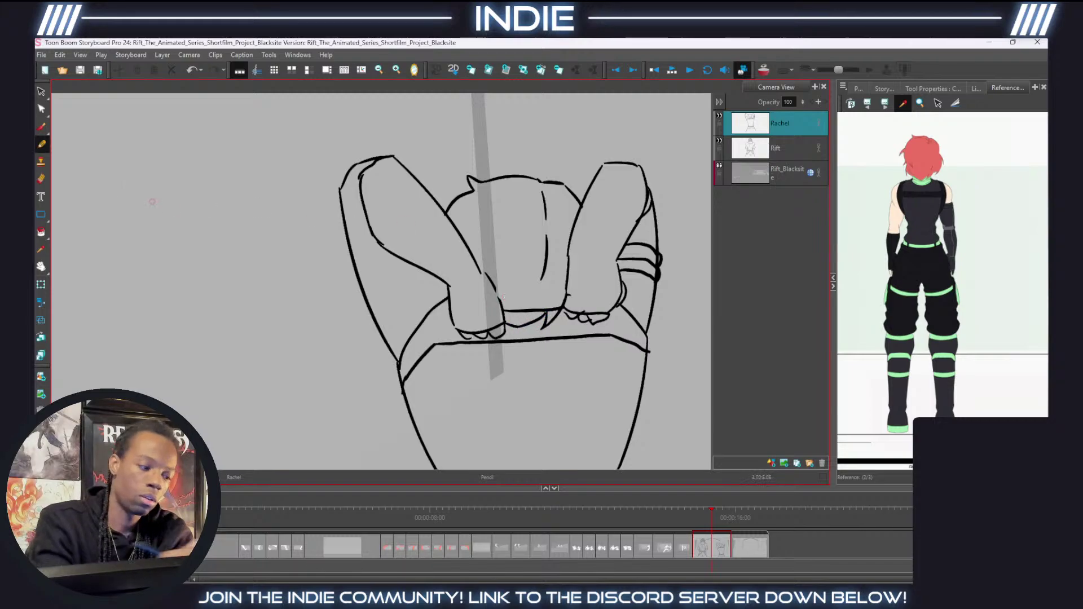
Erase the excess collar line around Rachel's hair ends and add more strand strokes within the hair.
click(41, 179)
mouse_move(559, 303)
mouse_down()
mouse_move(514, 310)
mouse_move(553, 321)
mouse_up()
click(41, 144)
drag(497, 286, 515, 309)
scroll(554, 278, down, 5)
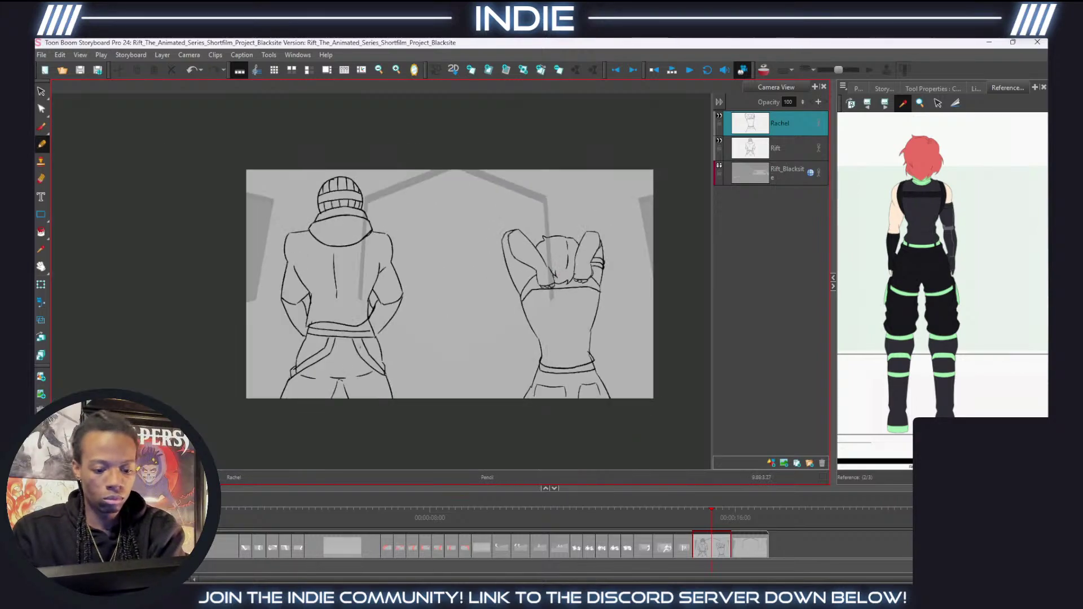
scroll(500, 263, up, 2)
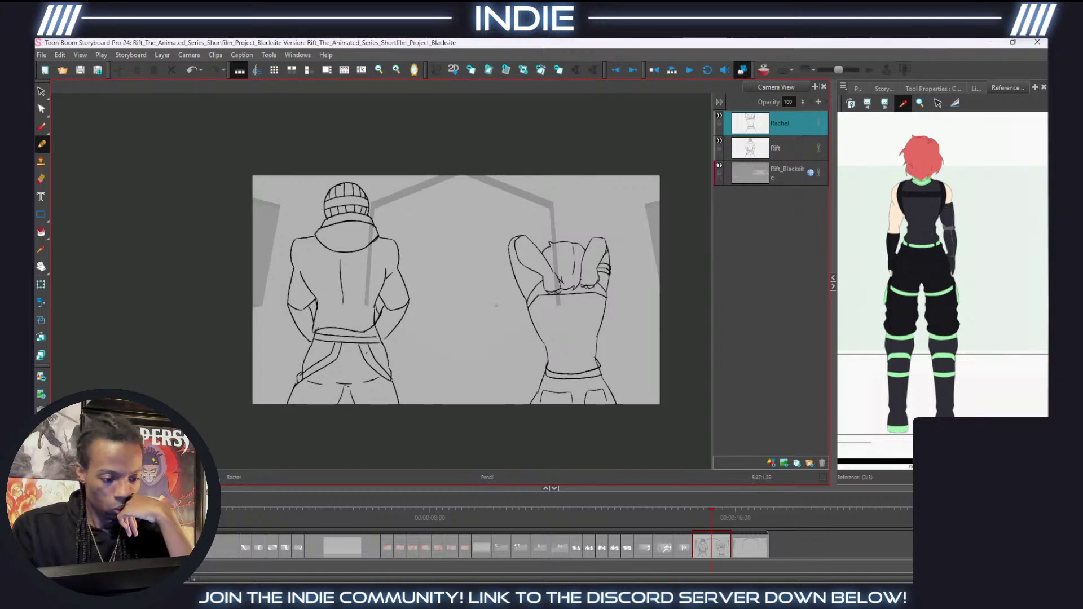
In the last panel, turn on onion skin limited to the preceding panel, select the Rift layer, and save the project.
click(750, 548)
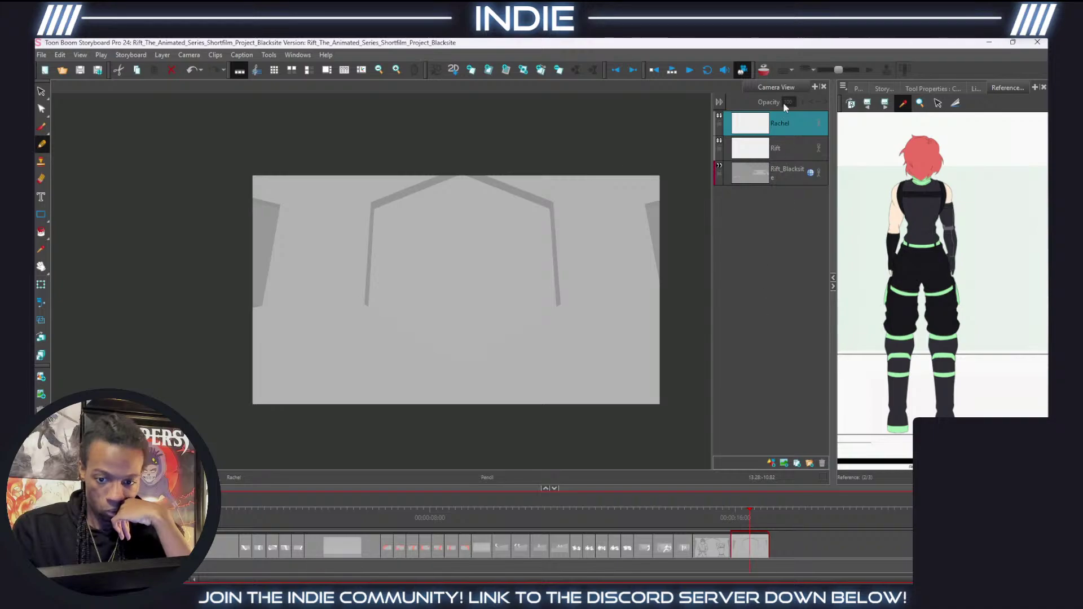
click(765, 146)
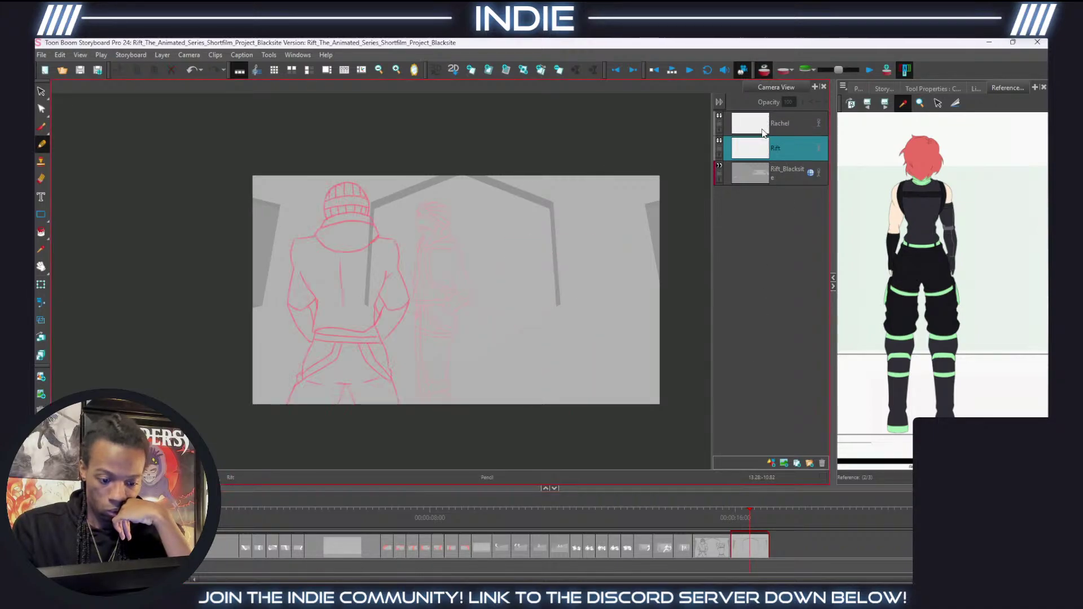
click(763, 123)
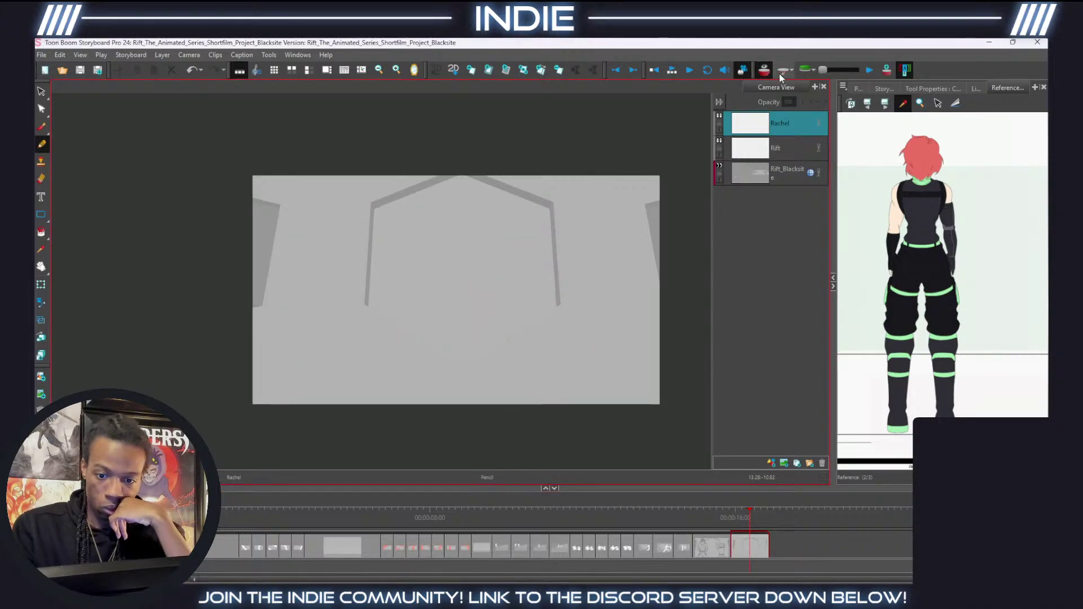
click(774, 147)
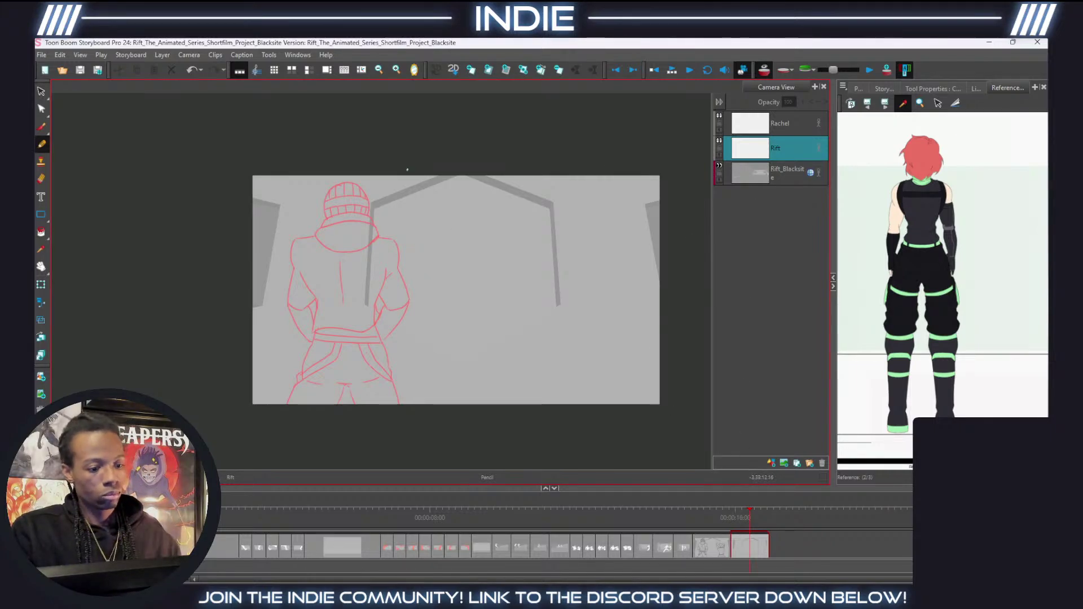
key(ctrl+s)
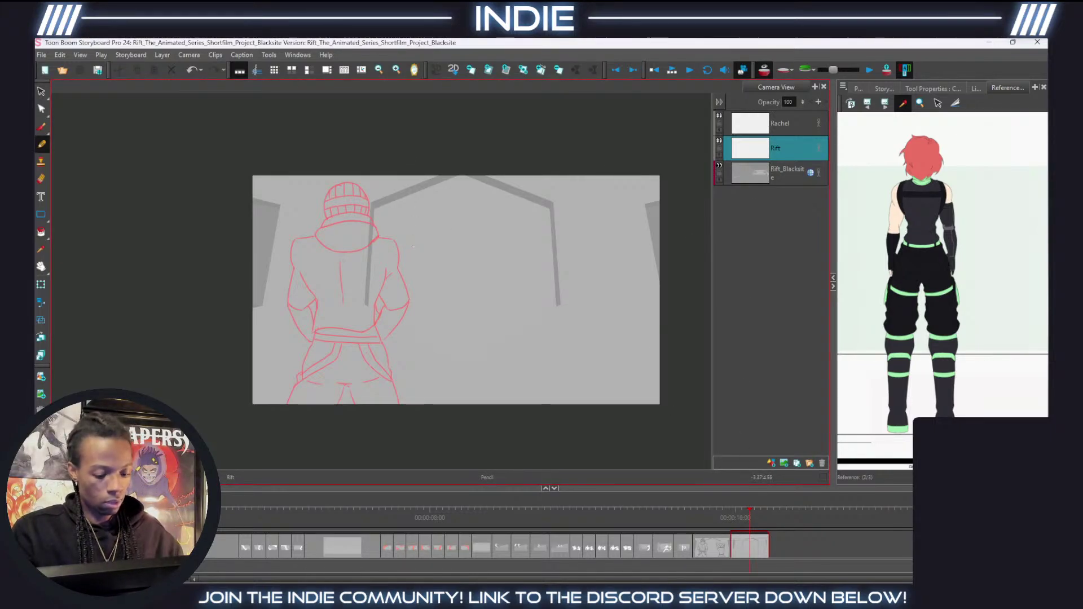
scroll(406, 273, up, 1)
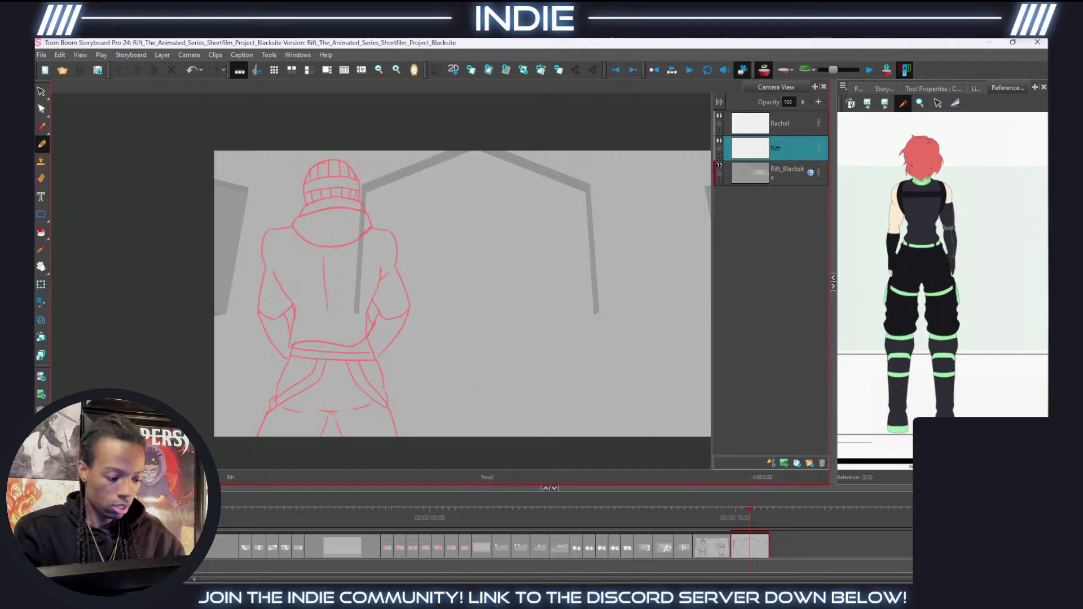
Go to the first wide background panel and turn onion skin off.
click(225, 548)
key(shift+l)
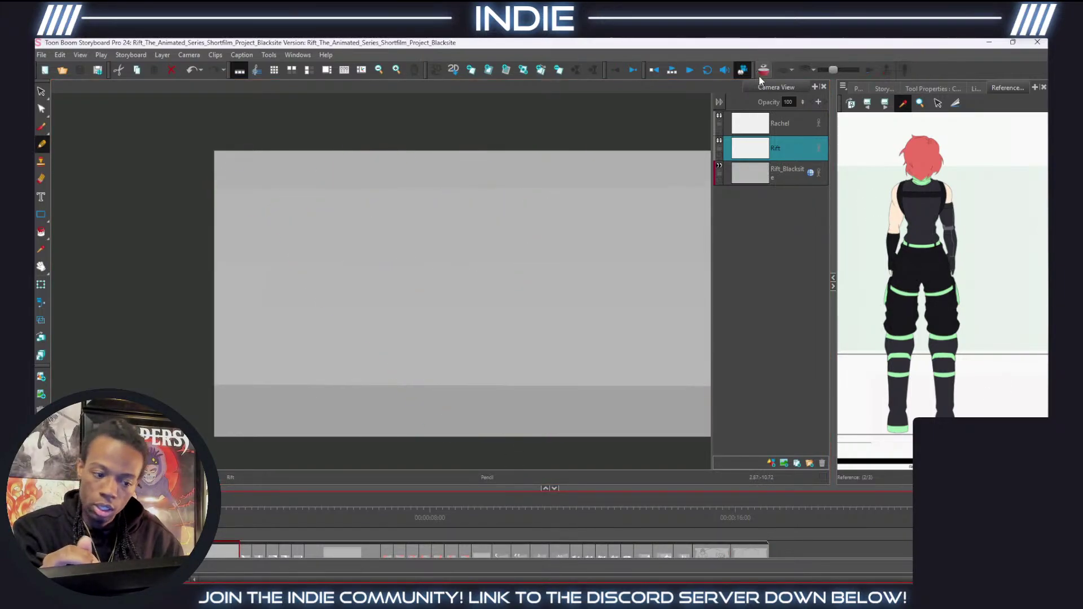
key(shift+l)
drag(641, 357, 571, 355)
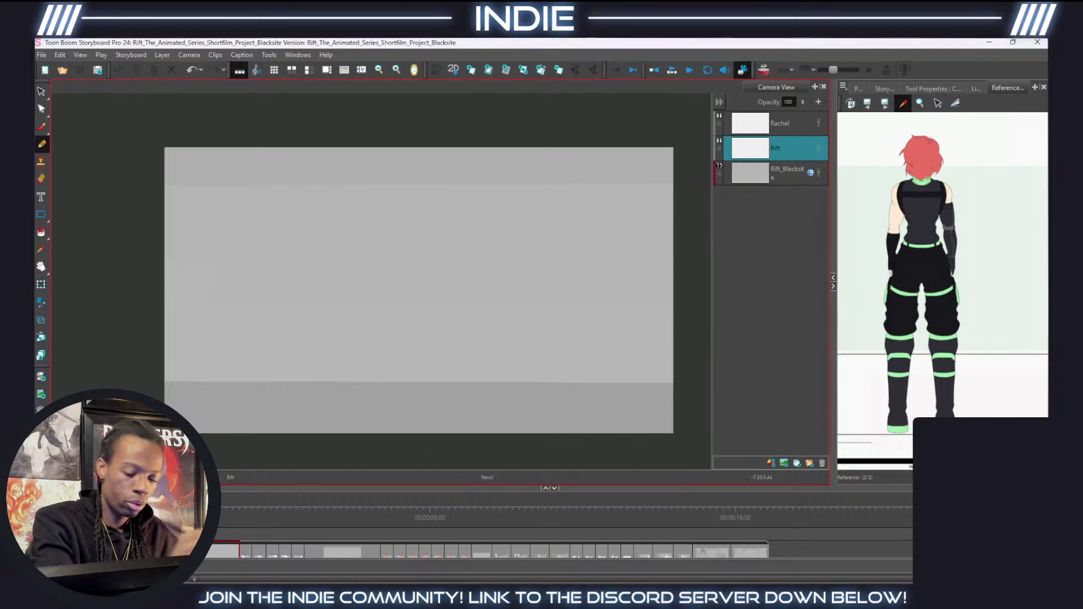
Shorten the durations of the Rift and Rachel back-view panel and the empty panel after it.
click(726, 555)
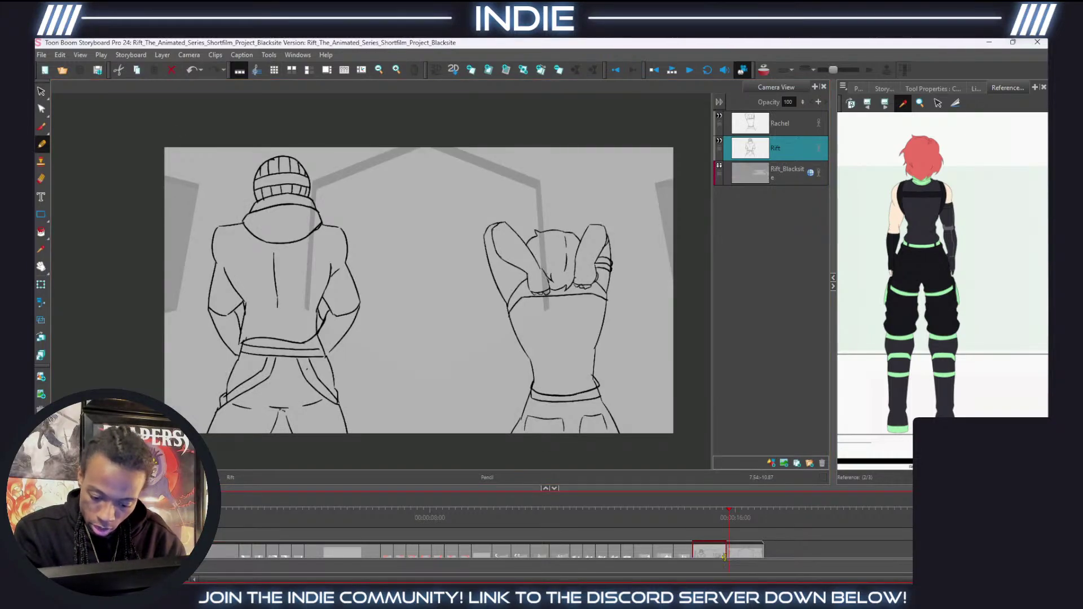
click(724, 557)
scroll(724, 556, down, 1)
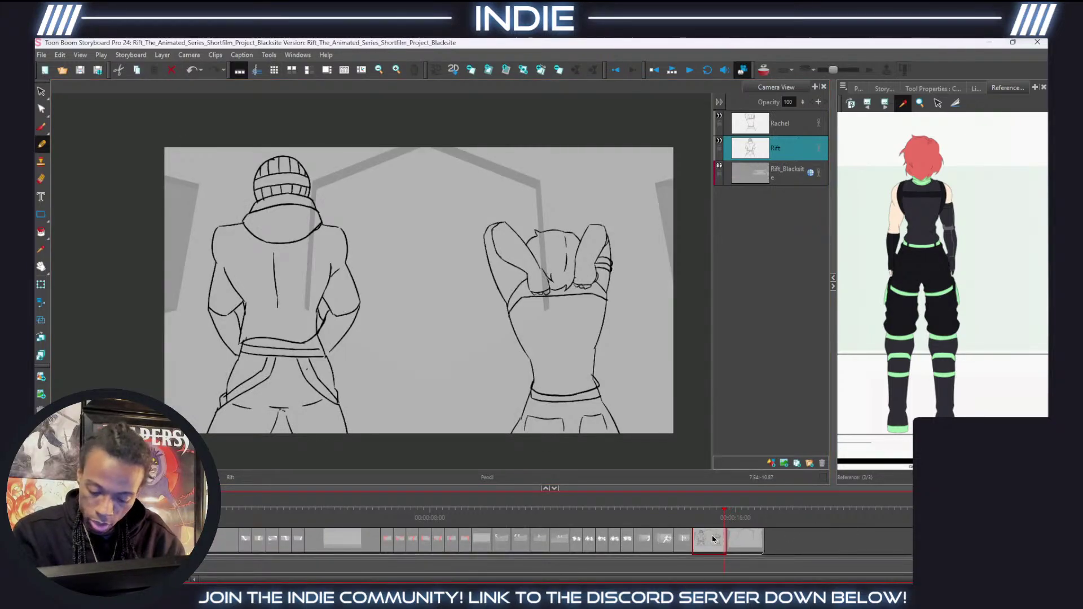
drag(725, 541, 743, 545)
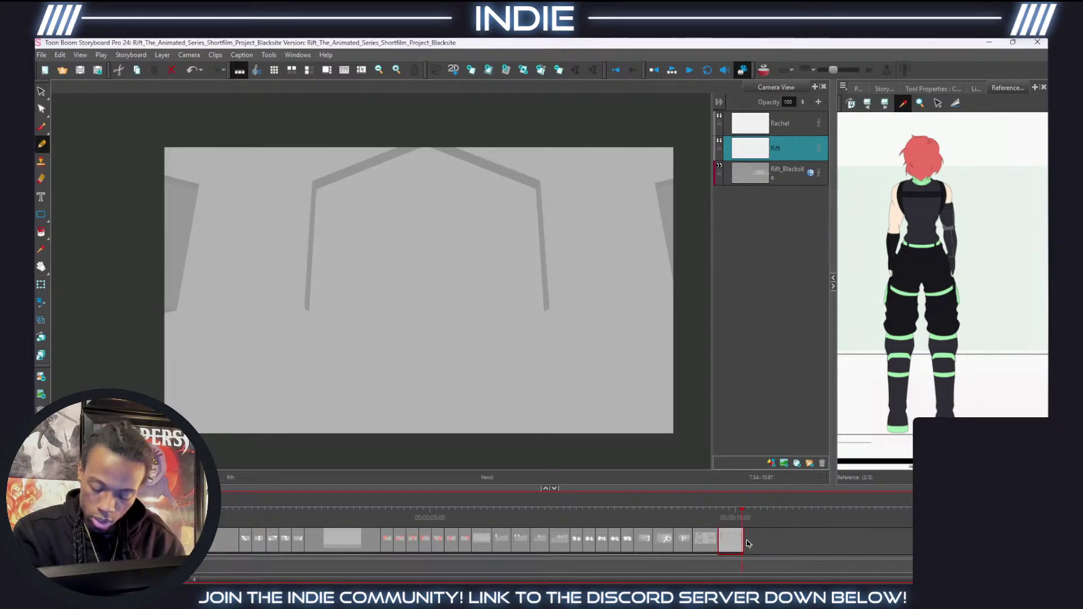
In the back-view panel, set the drawing colour to white and generate an auto-matte for the Rift layer.
click(710, 544)
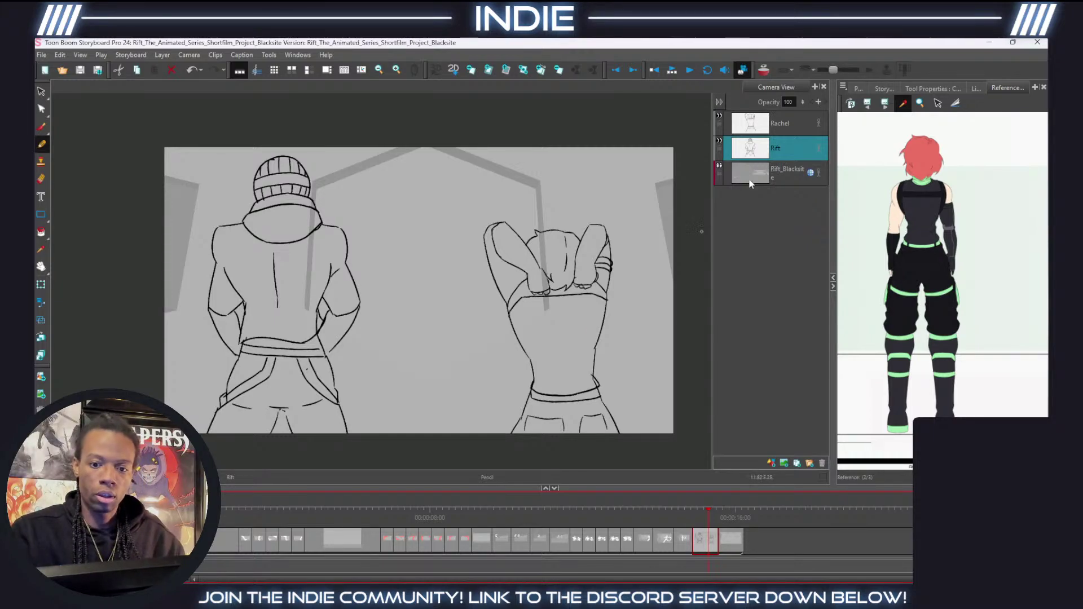
click(928, 89)
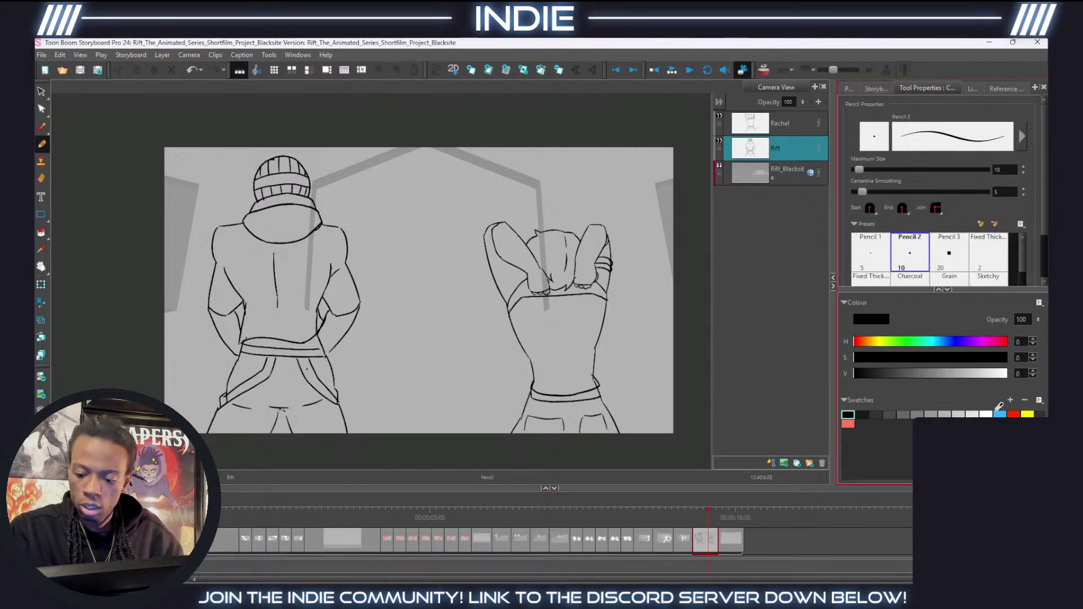
right_click(764, 151)
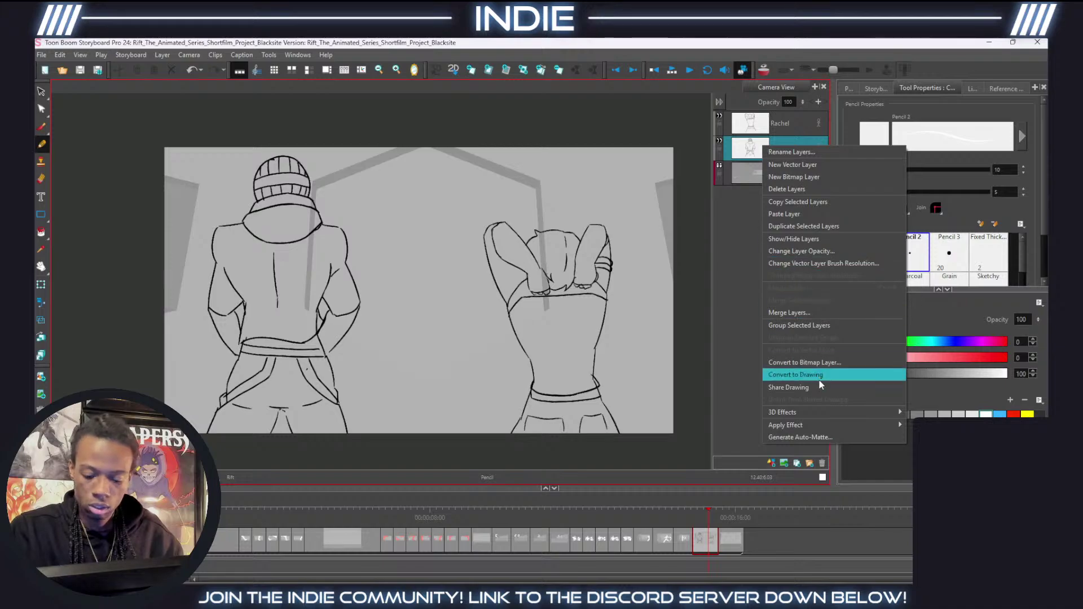
click(823, 439)
click(596, 358)
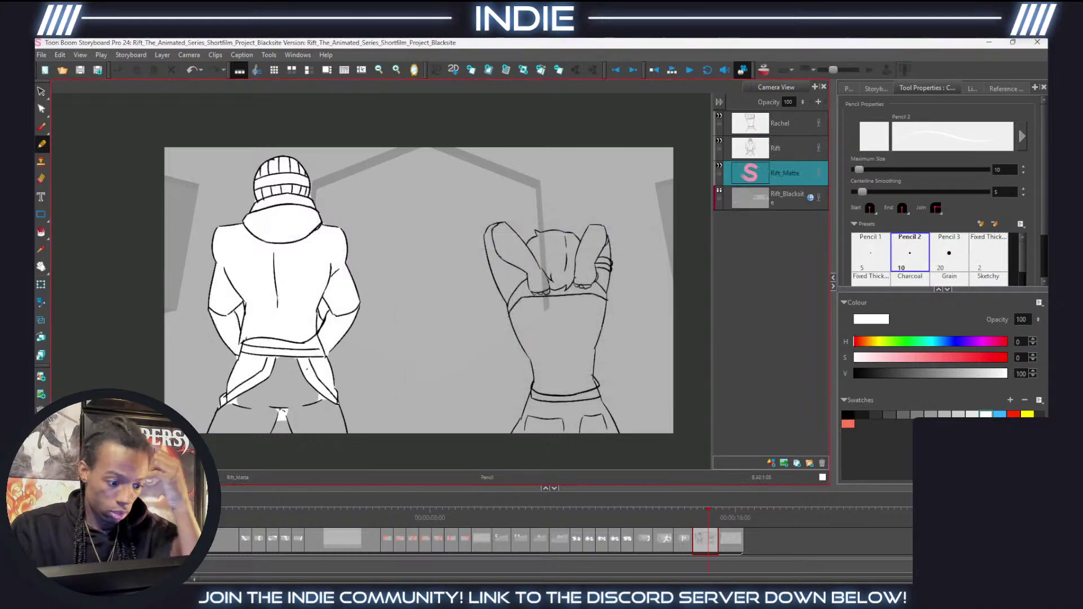
Generate a white auto-matte for the Rachel layer and select the Rift_Matte layer.
right_click(769, 125)
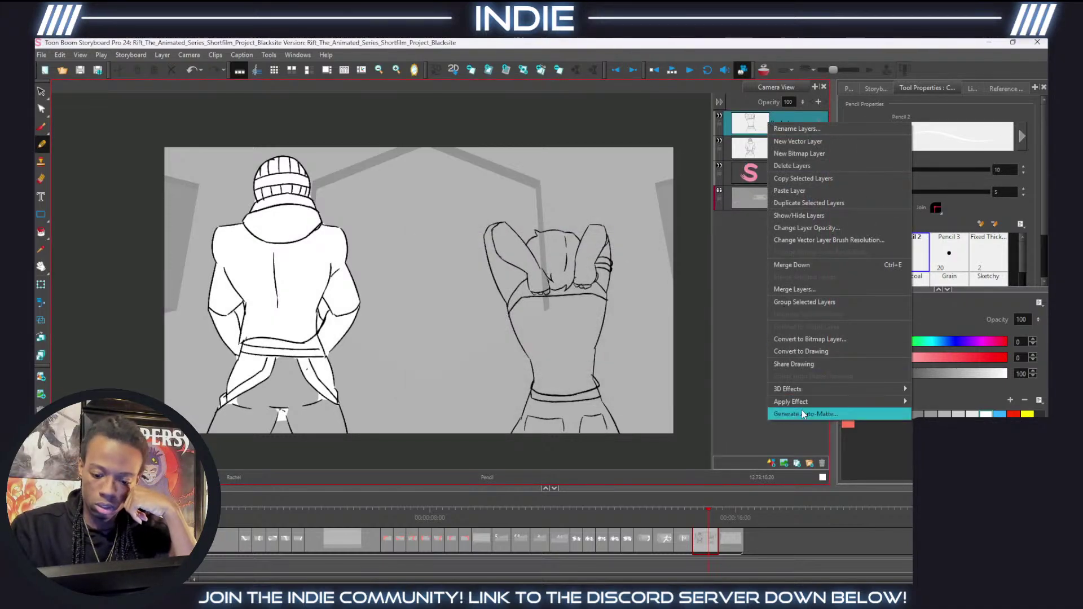
click(824, 411)
click(593, 358)
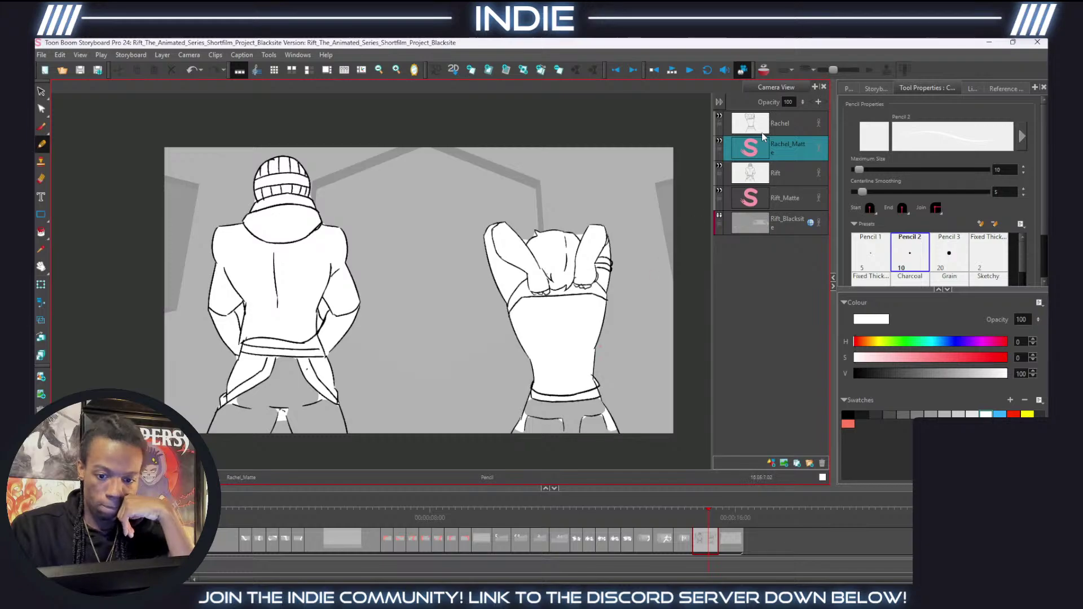
click(786, 198)
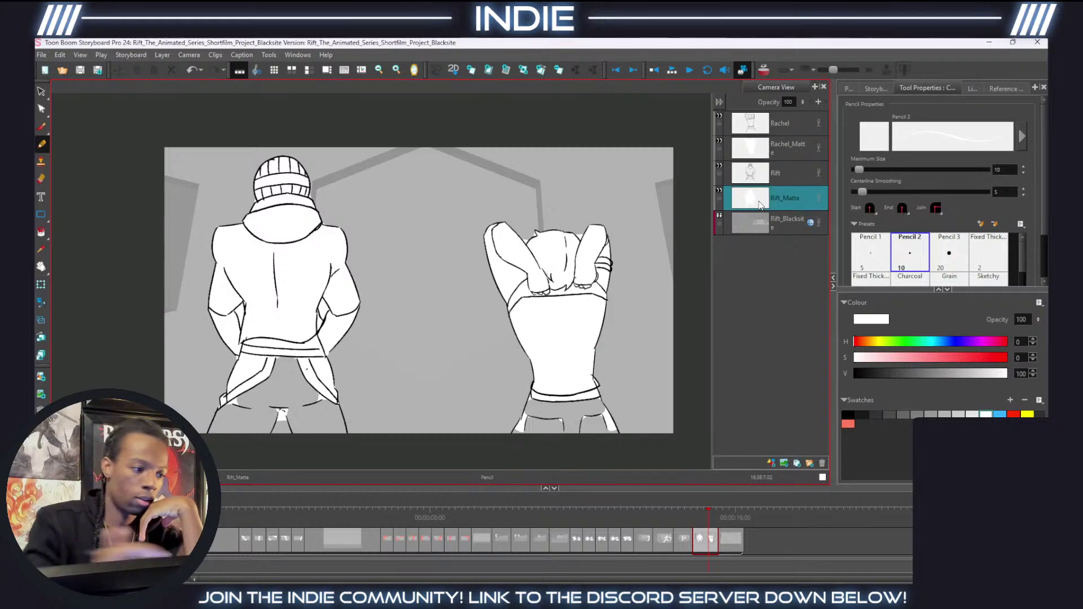
Brush white onto the Rift_Matte layer to fill the unfilled trouser areas of both back-view figures.
click(42, 127)
mouse_move(289, 345)
mouse_down()
mouse_move(332, 423)
mouse_move(299, 421)
mouse_move(288, 371)
mouse_move(318, 431)
mouse_move(297, 363)
mouse_move(275, 362)
mouse_move(250, 431)
mouse_move(252, 394)
mouse_move(222, 437)
mouse_move(227, 412)
mouse_up()
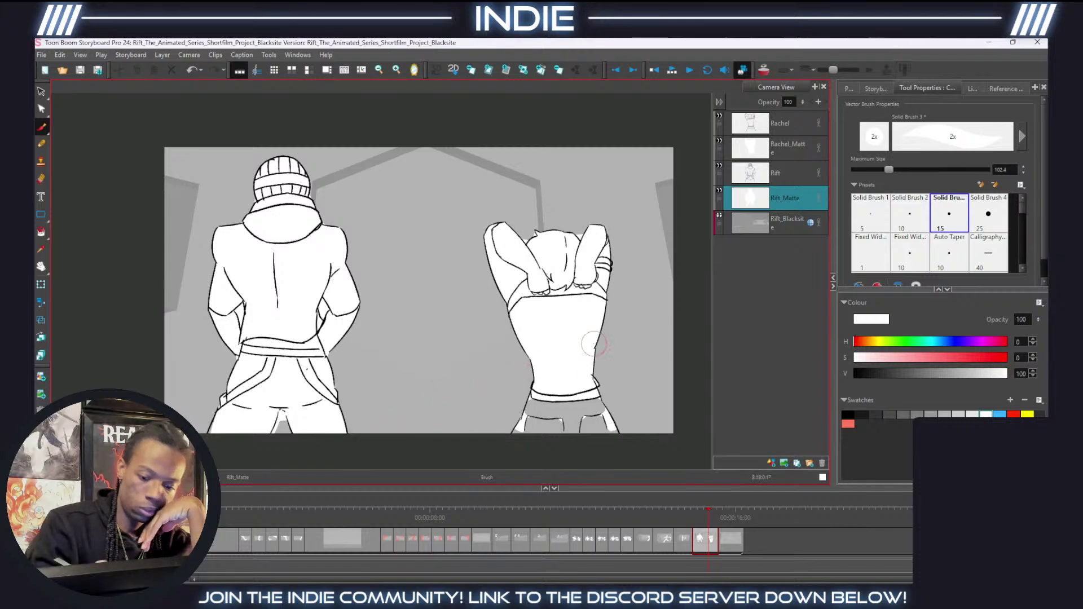
mouse_move(587, 391)
mouse_down()
mouse_move(607, 431)
mouse_move(591, 395)
mouse_move(590, 407)
mouse_move(577, 393)
mouse_move(541, 443)
mouse_move(527, 441)
mouse_move(538, 401)
mouse_move(519, 443)
mouse_up()
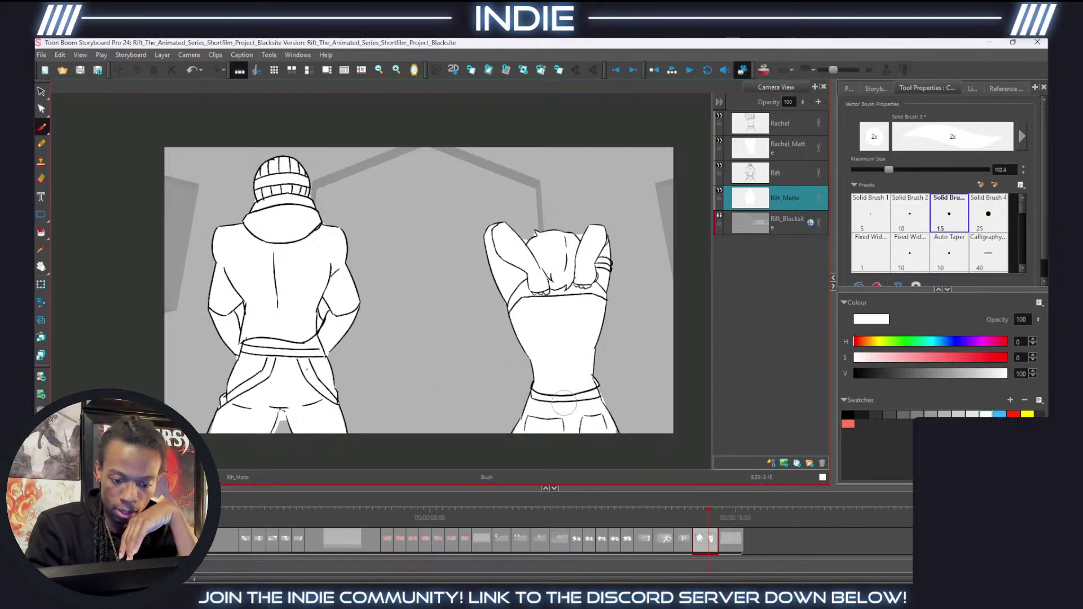
Switch to the Medium Eraser and select the Rachel_Matte layer to clean the excess white around Rachel's raised arms.
click(41, 178)
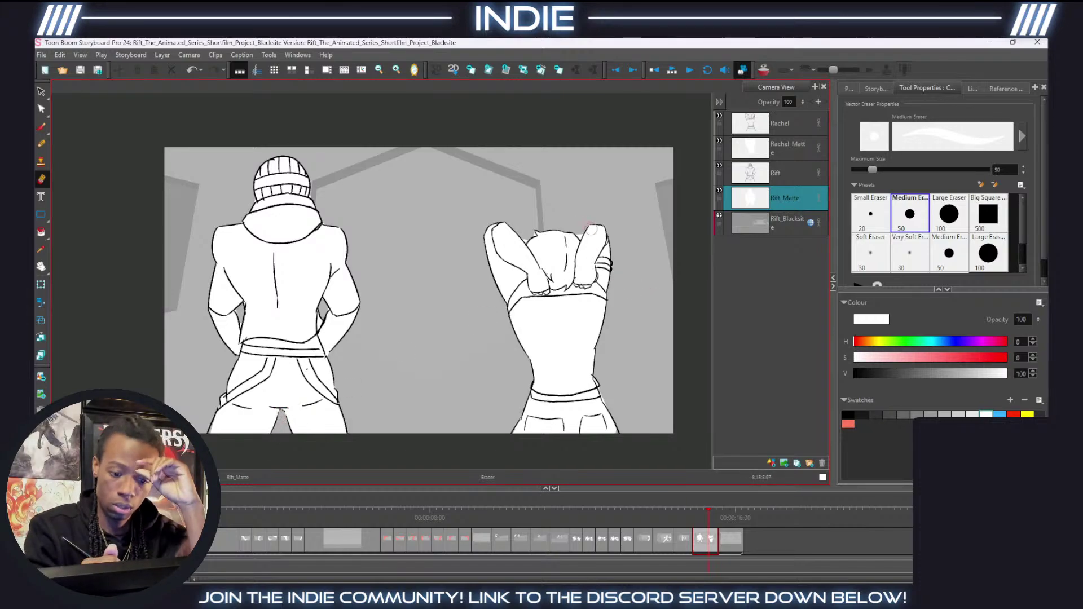
click(791, 148)
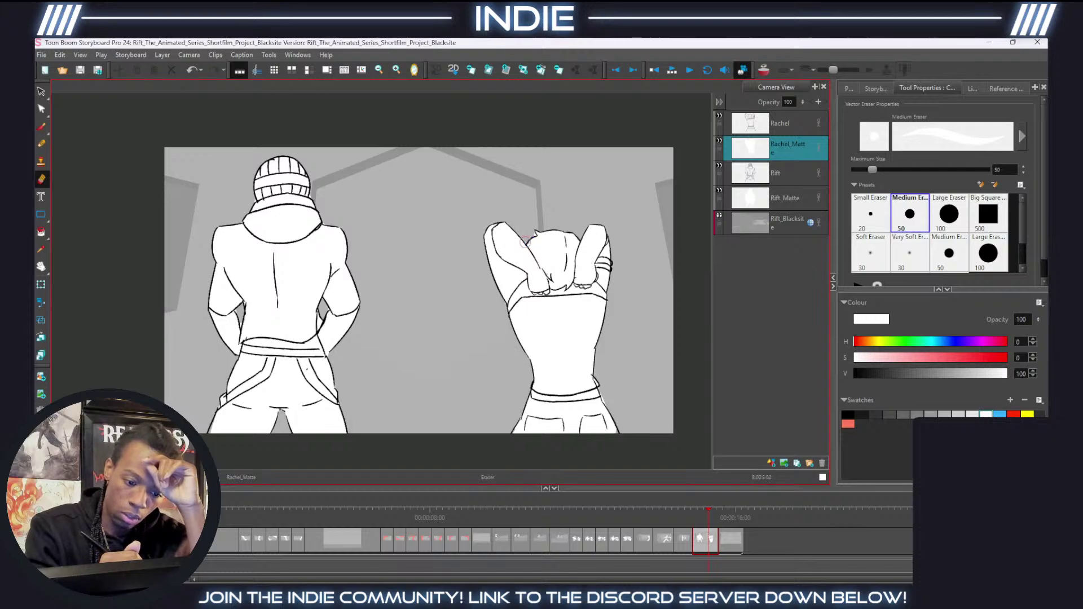
Play back the storyboard from the empty background panel just before the boot close-up.
click(227, 540)
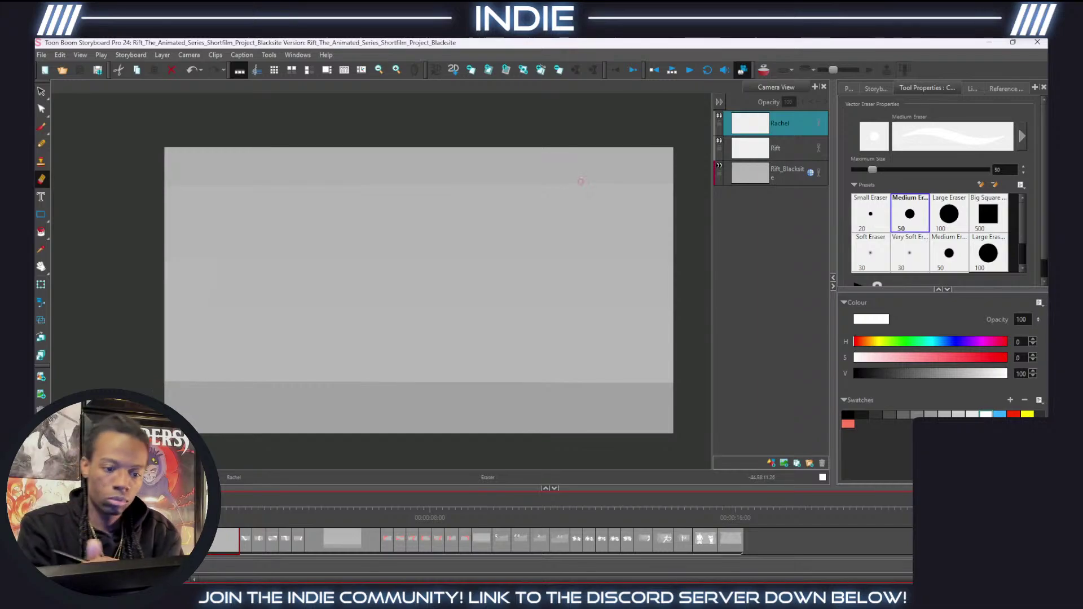
click(691, 68)
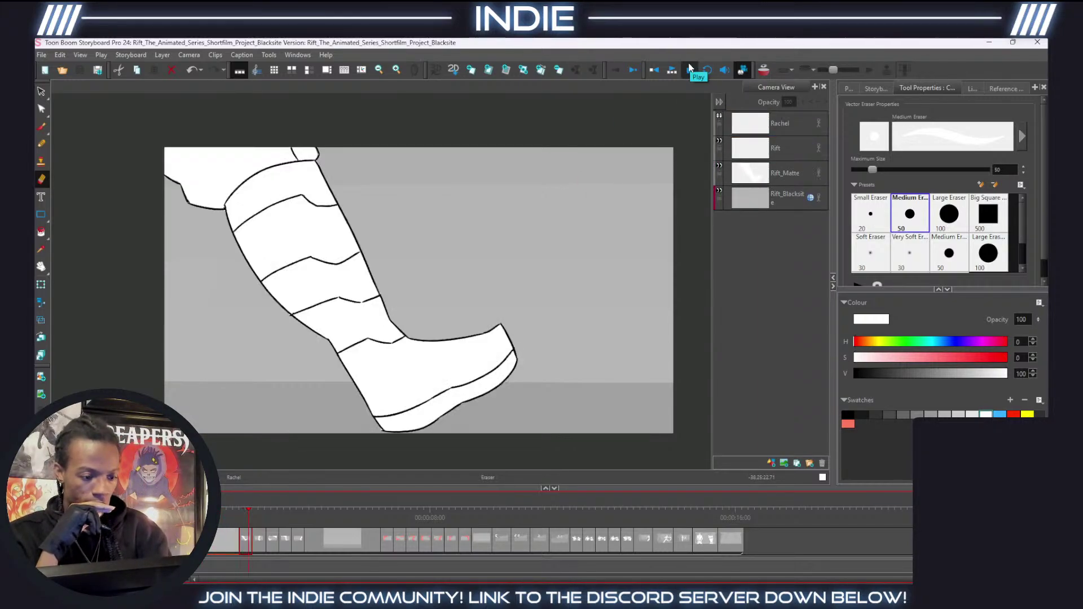